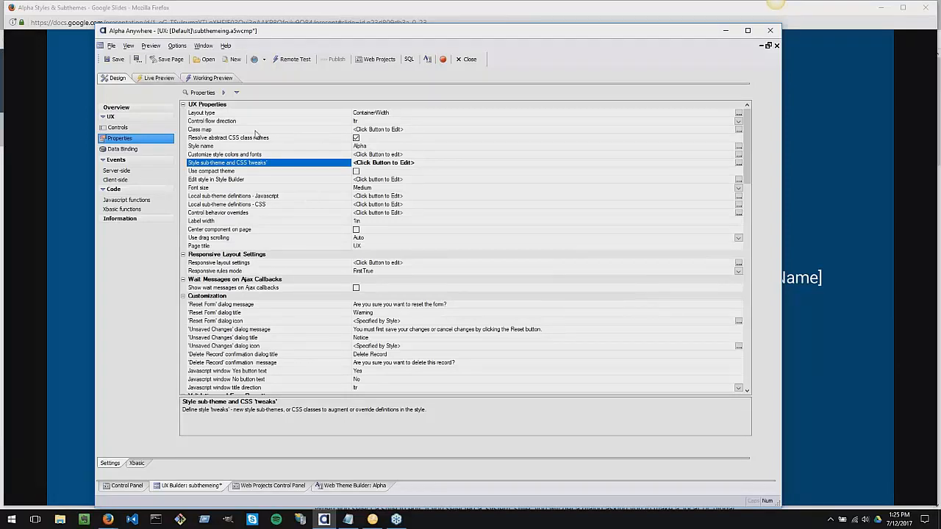
# Run the working preview of the component and test the Confirm button's pressed appearance.
pyautogui.click(252, 131)
pyautogui.click(119, 127)
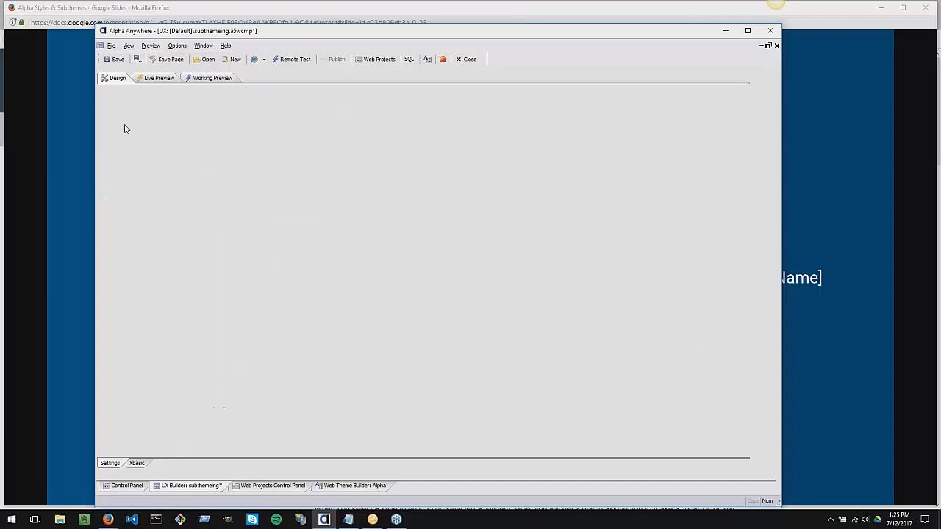
pyautogui.click(239, 112)
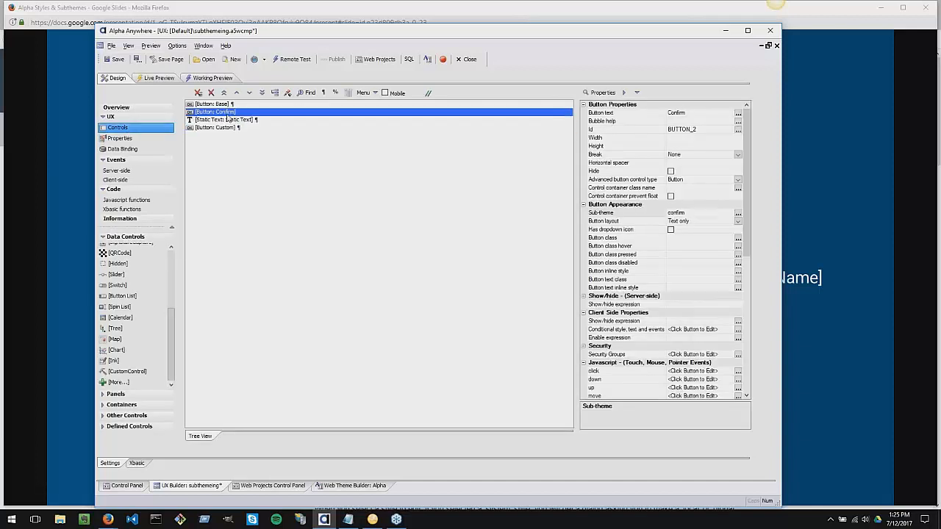
pyautogui.click(196, 79)
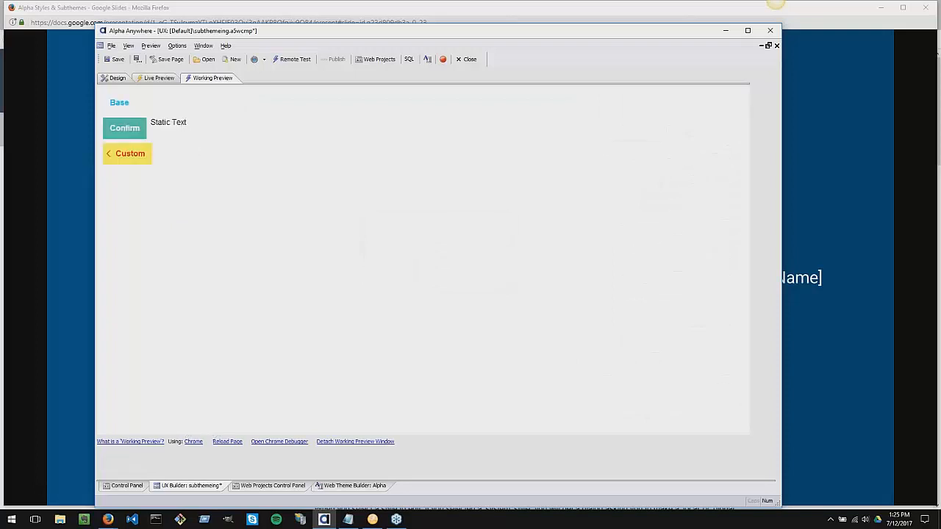
pyautogui.click(119, 135)
pyautogui.click(118, 135)
pyautogui.click(118, 135)
pyautogui.click(116, 78)
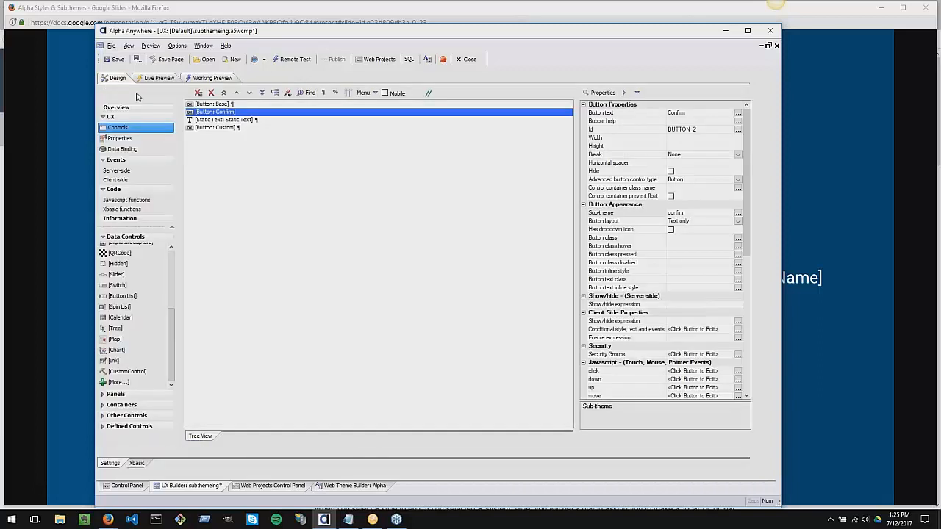
# Assign the CSS classes button, buttonConfirm and buttonPressed to the Static Text control and run the working preview.
pyautogui.click(205, 122)
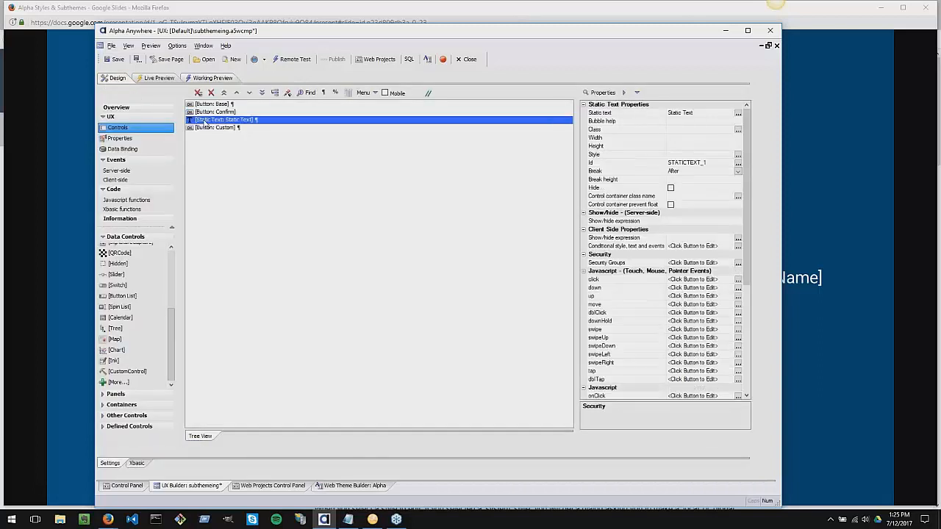
pyautogui.click(738, 130)
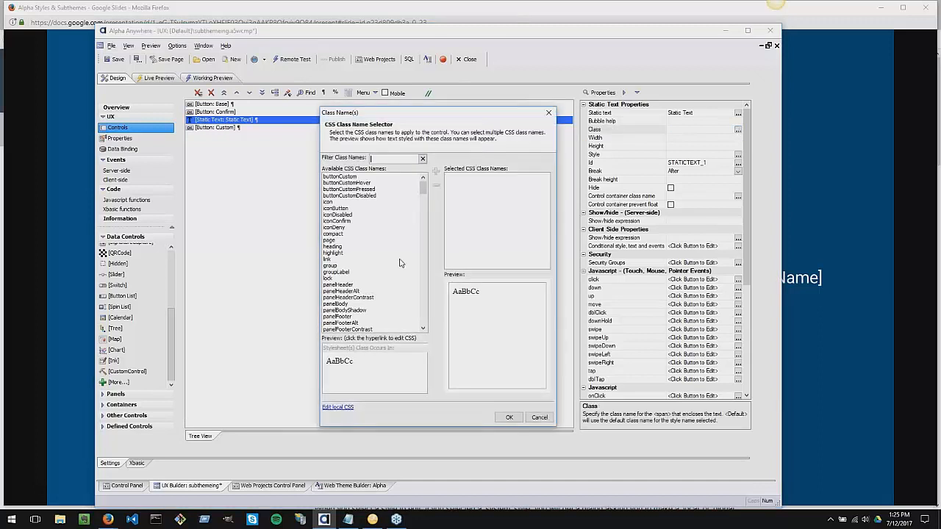
pyautogui.write('button')
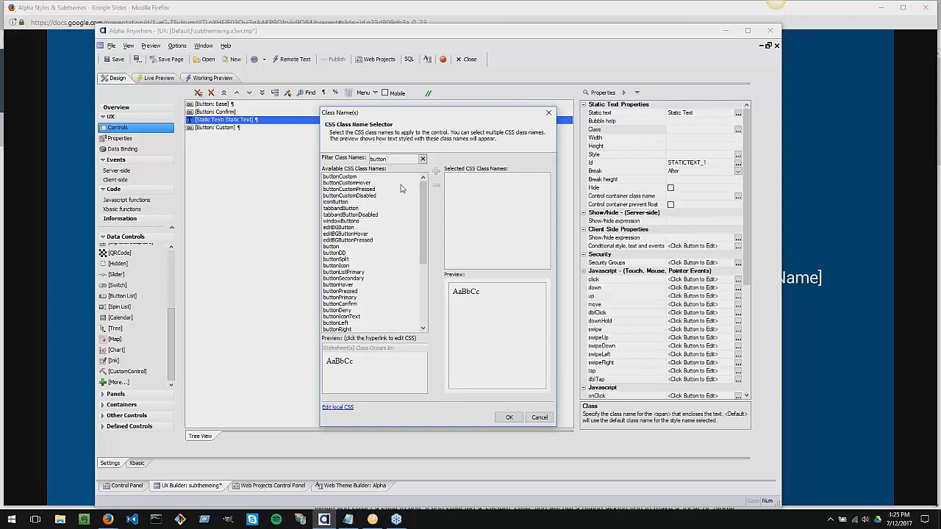
pyautogui.click(342, 248)
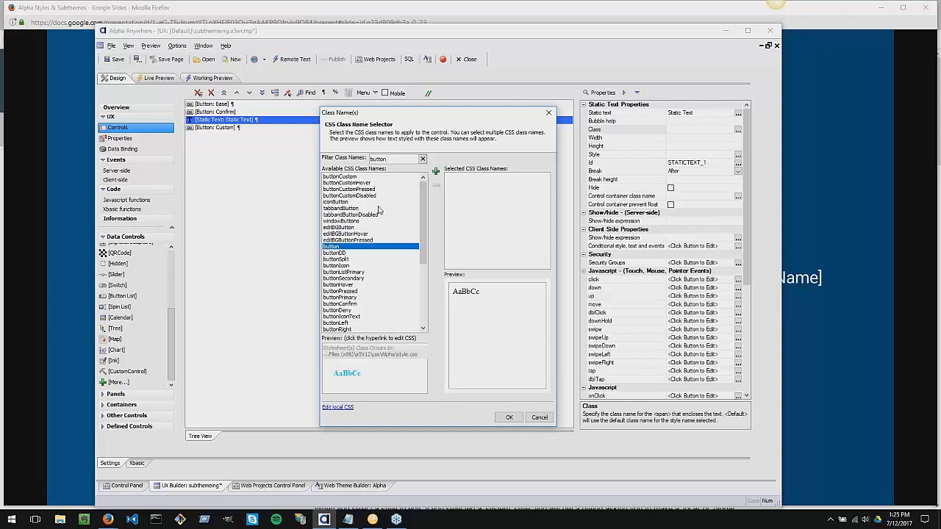
pyautogui.click(435, 172)
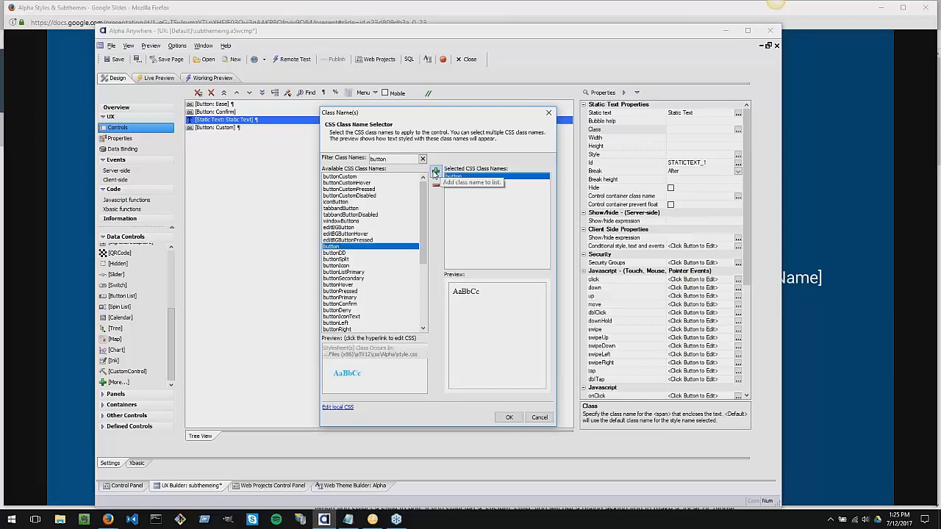
pyautogui.click(361, 305)
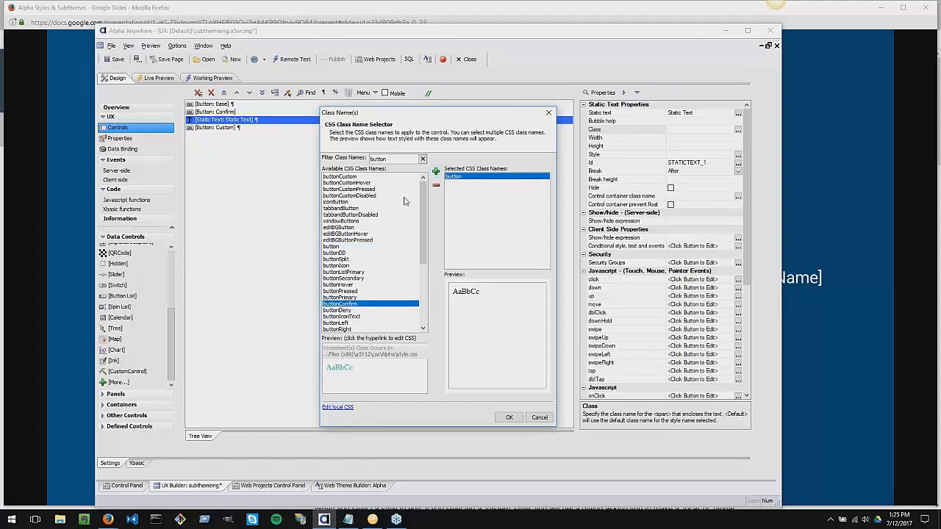
pyautogui.click(436, 173)
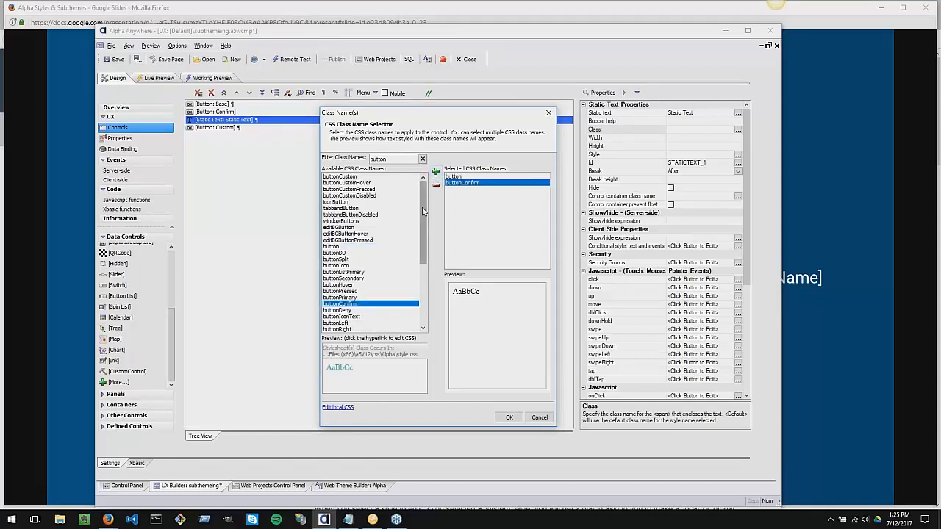
pyautogui.moveTo(424, 206); pyautogui.dragTo(424, 222)
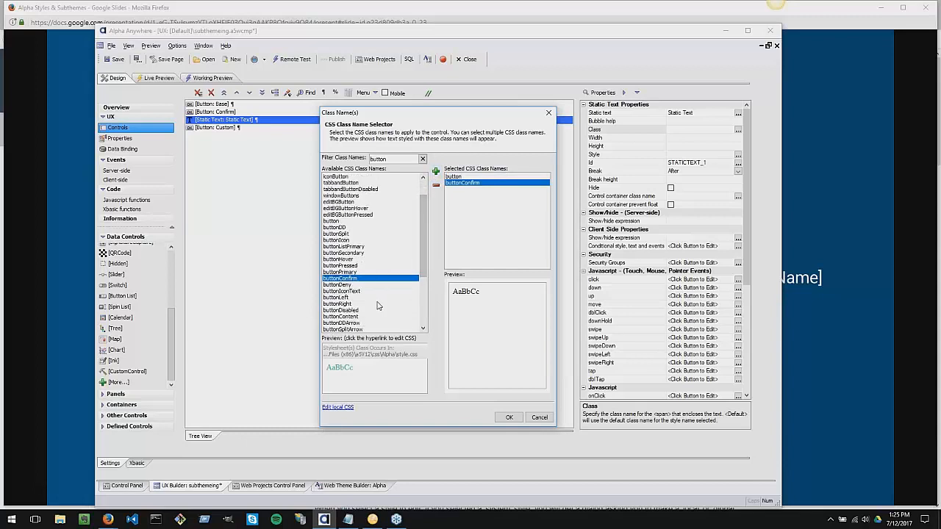
pyautogui.click(345, 266)
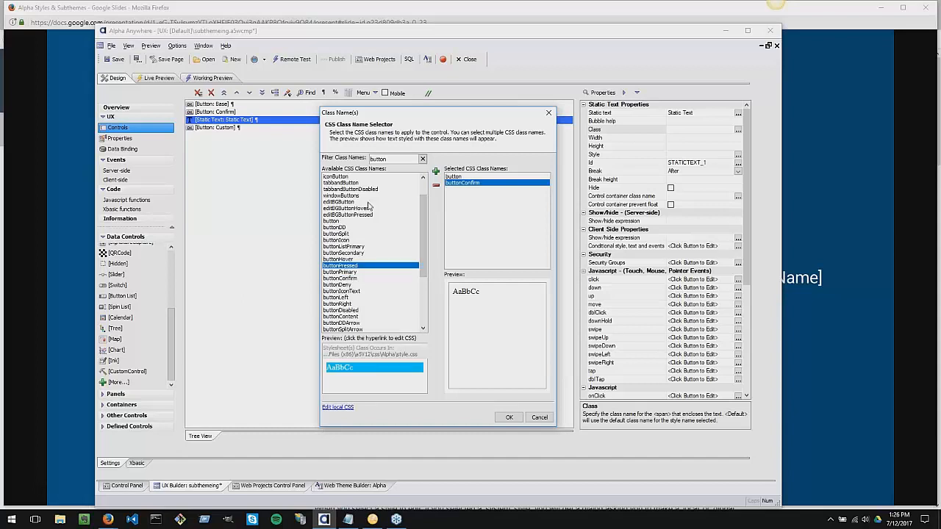
pyautogui.click(435, 171)
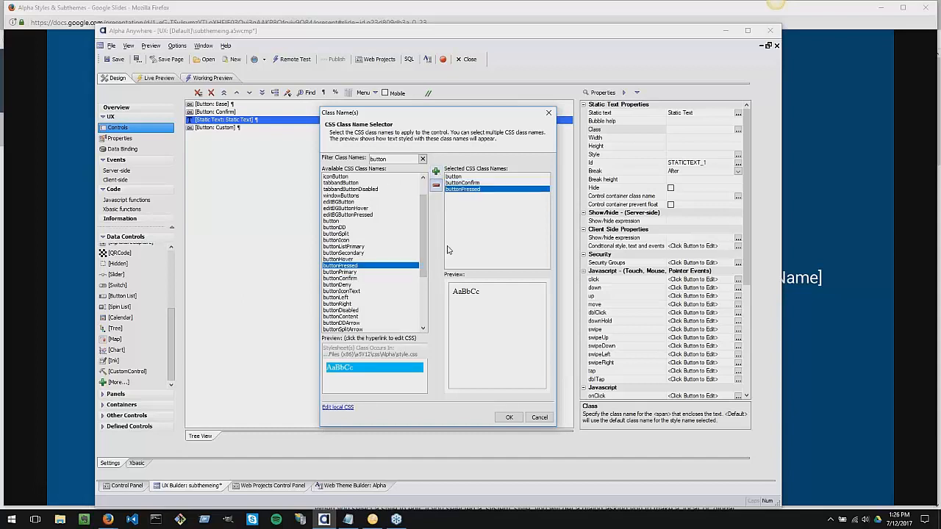
pyautogui.click(515, 417)
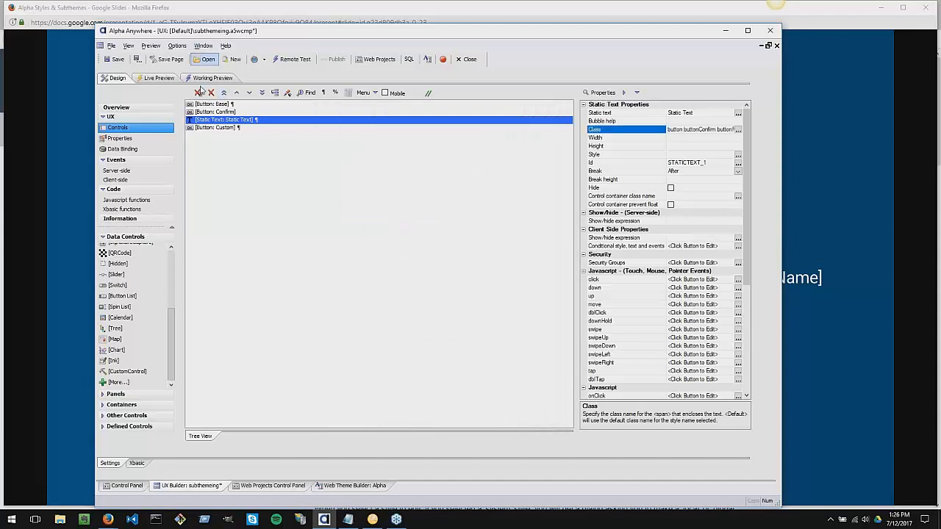
pyautogui.click(210, 78)
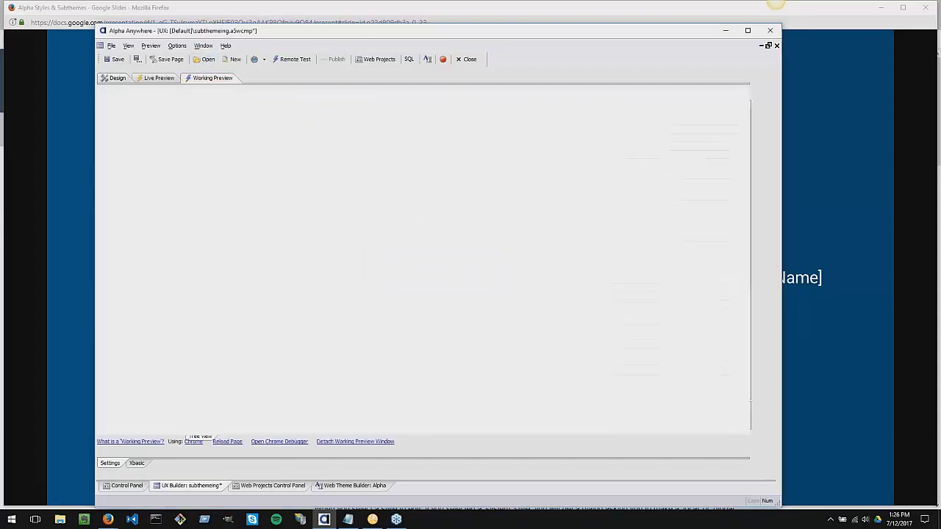
# Set the component's style name to iOS7 and check the controls in the working preview.
pyautogui.click(122, 81)
pyautogui.click(121, 138)
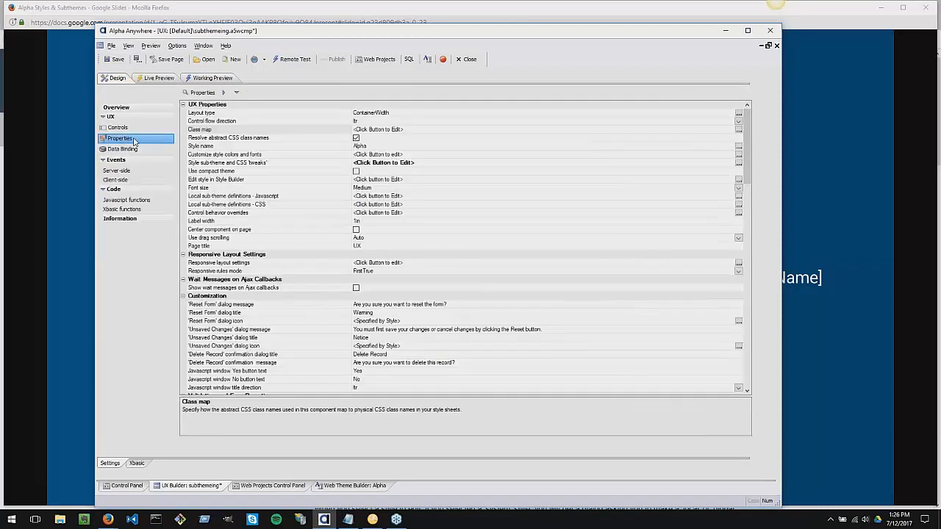
pyautogui.click(359, 146)
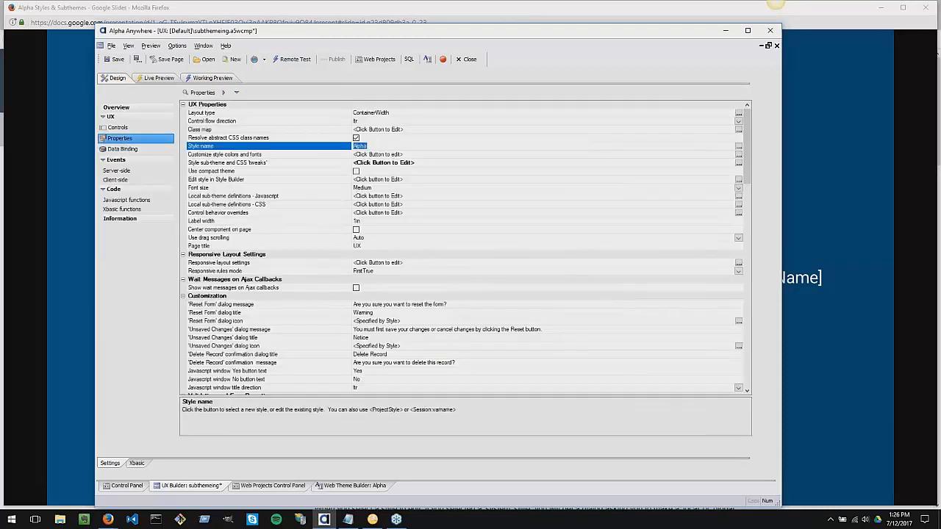
pyautogui.write('S7')
pyautogui.click(224, 156)
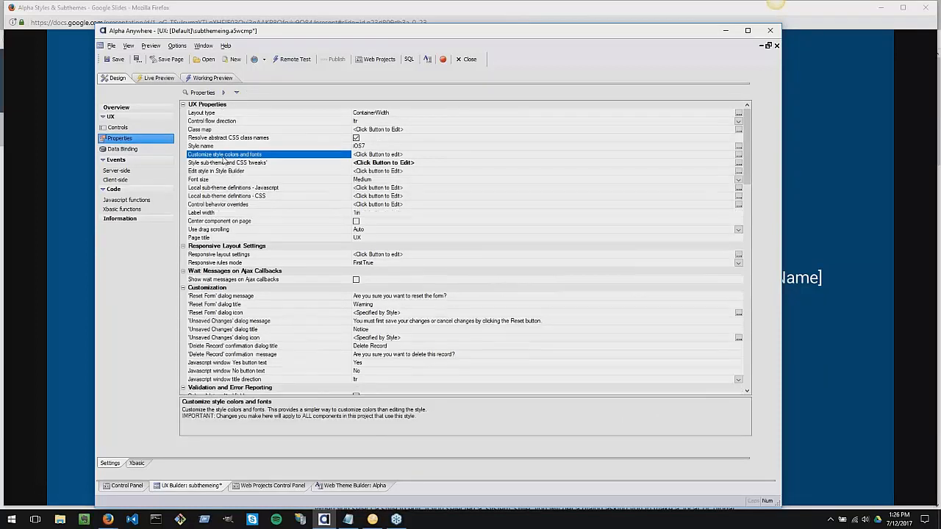
pyautogui.click(213, 78)
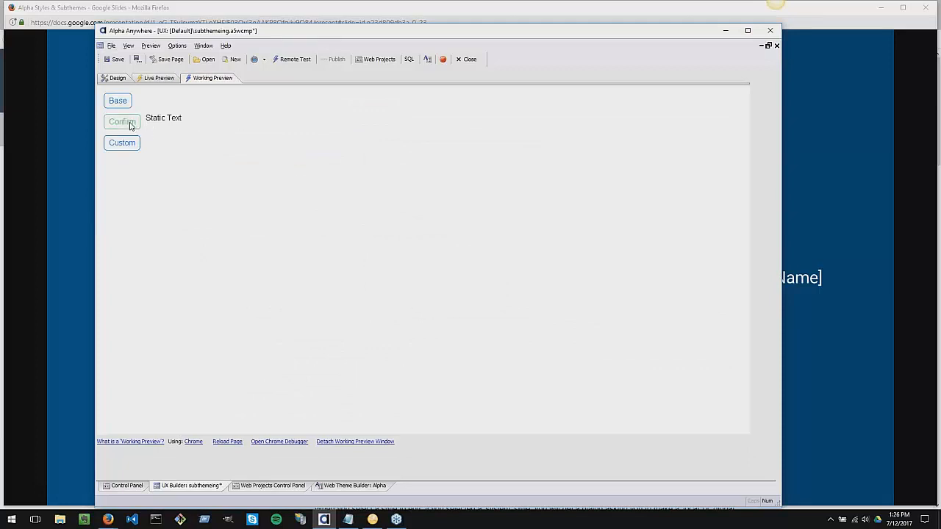
# Review the Static Text control's class property and compare it with the Style Placeholders slide in the browser.
pyautogui.click(114, 79)
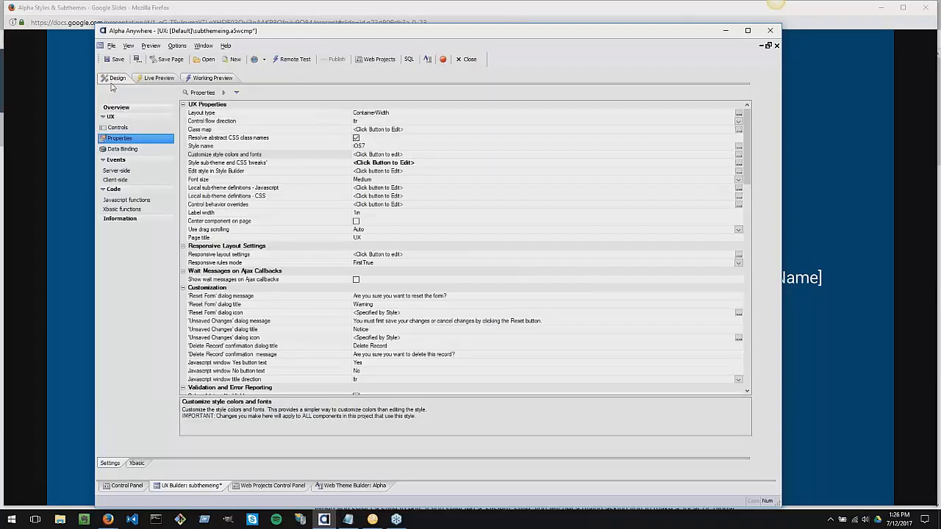
pyautogui.click(130, 130)
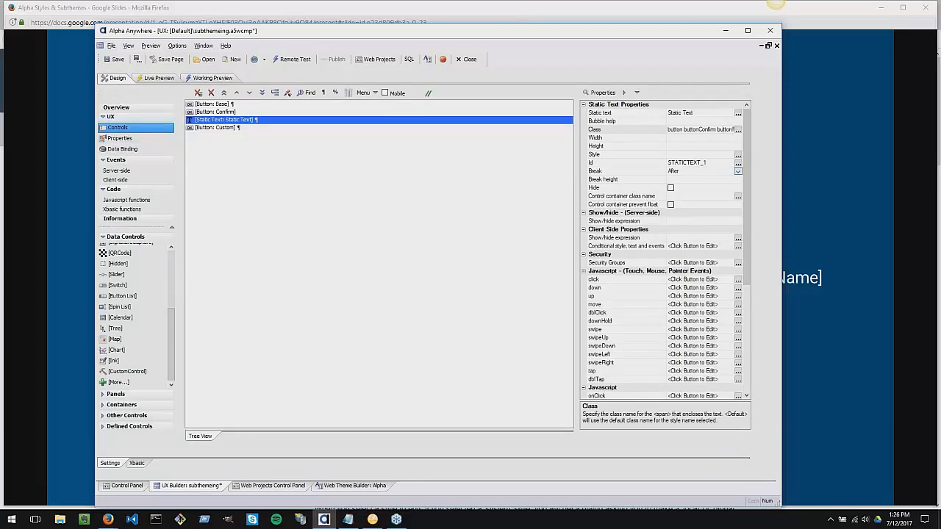
pyautogui.click(825, 147)
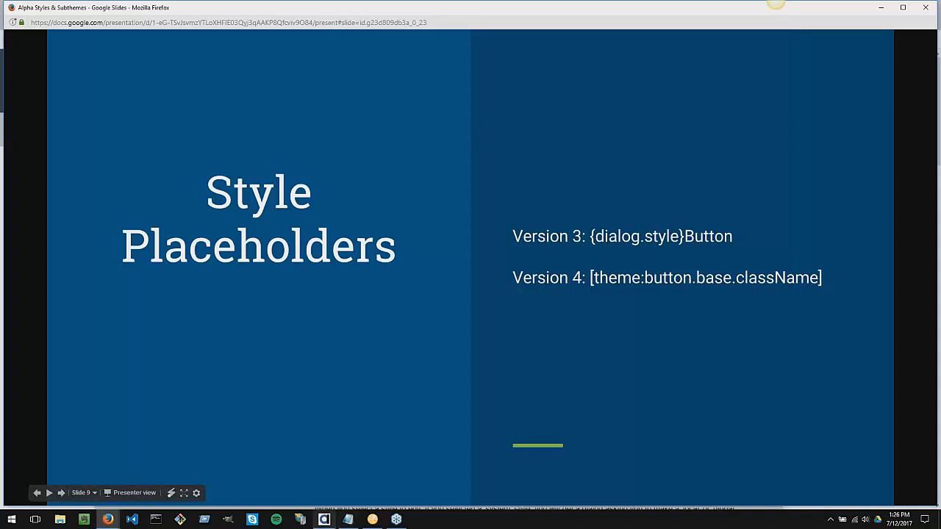
pyautogui.click(322, 520)
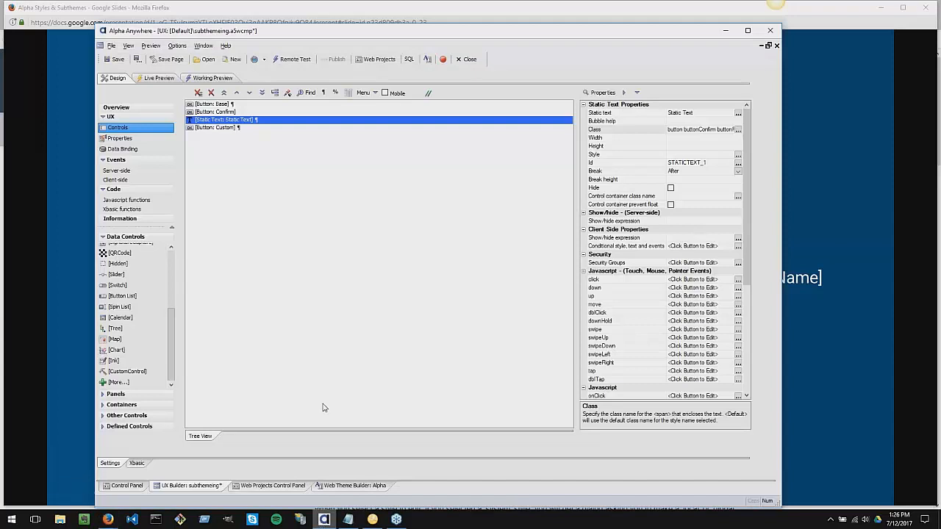
# Open the Alpha2 style in the Web Theme Builder.
pyautogui.click(351, 487)
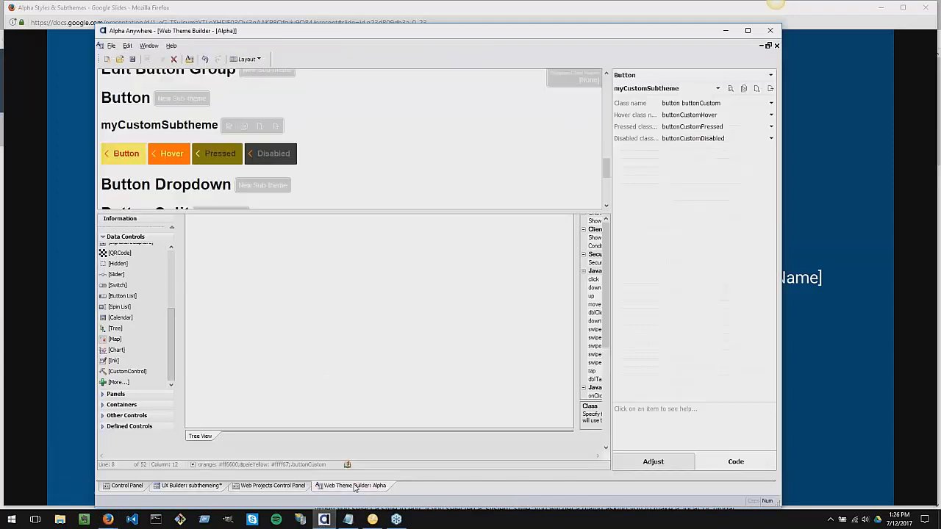
pyautogui.click(119, 59)
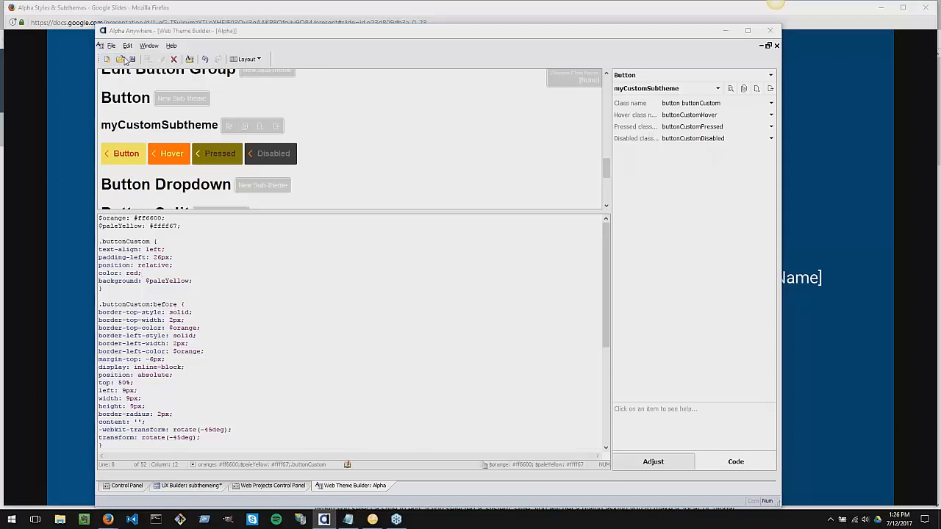
pyautogui.doubleClick(338, 179)
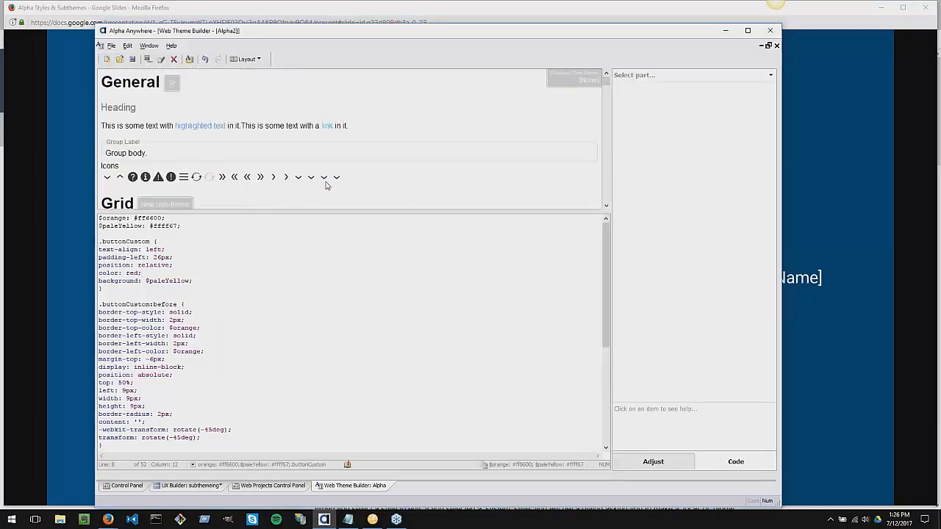
# Display the confirm sub-theme of the Button part.
pyautogui.scroll(-5, 327, 185)
pyautogui.click(727, 75)
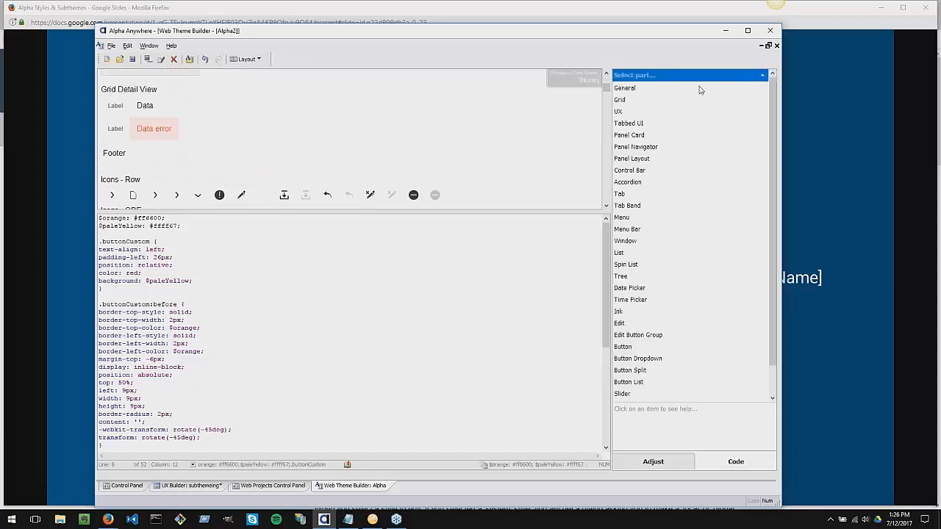
pyautogui.click(624, 346)
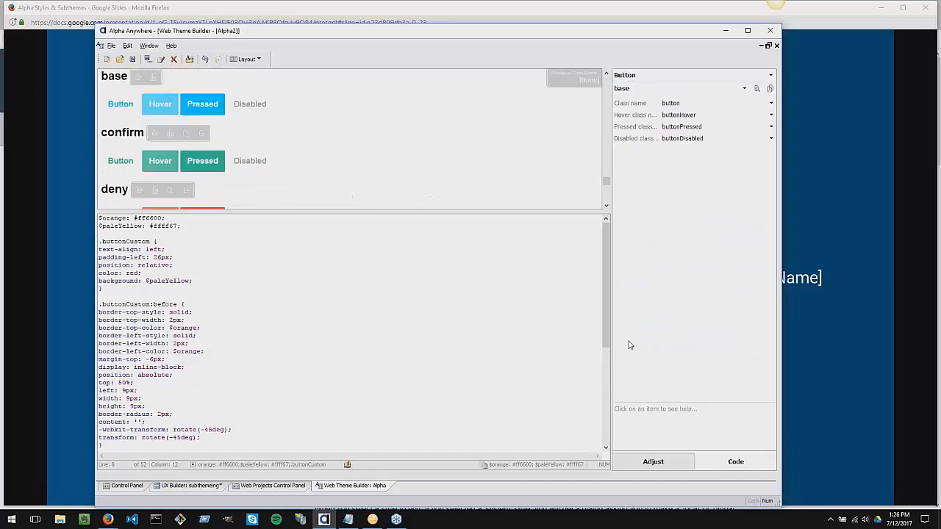
pyautogui.click(699, 92)
pyautogui.click(630, 115)
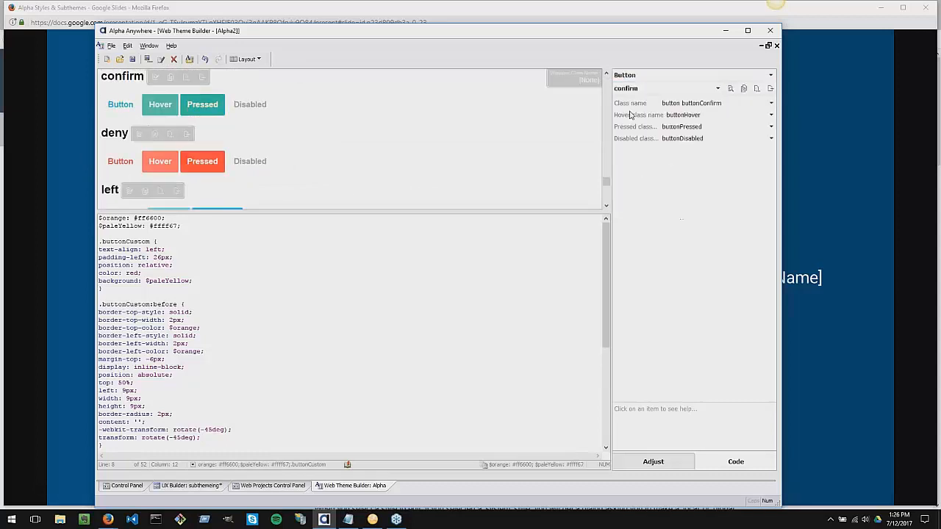
# Inspect the theme paths of the confirm sub-theme's class name and pressed class name, and return to the subthemeing component.
pyautogui.click(629, 105)
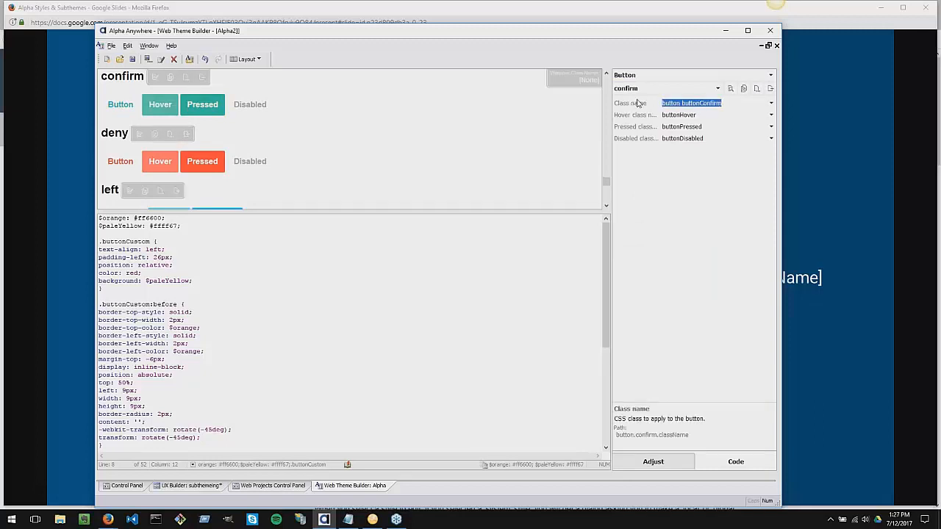
pyautogui.click(648, 128)
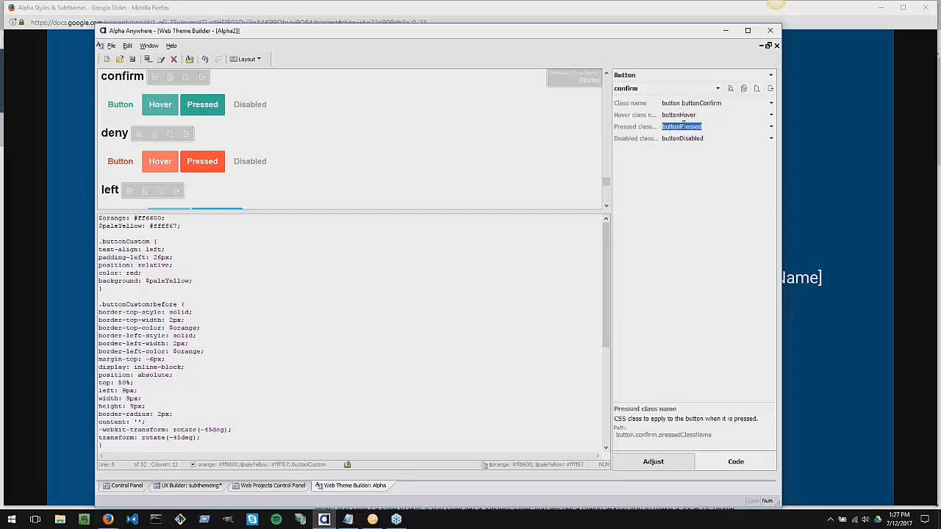
pyautogui.click(637, 104)
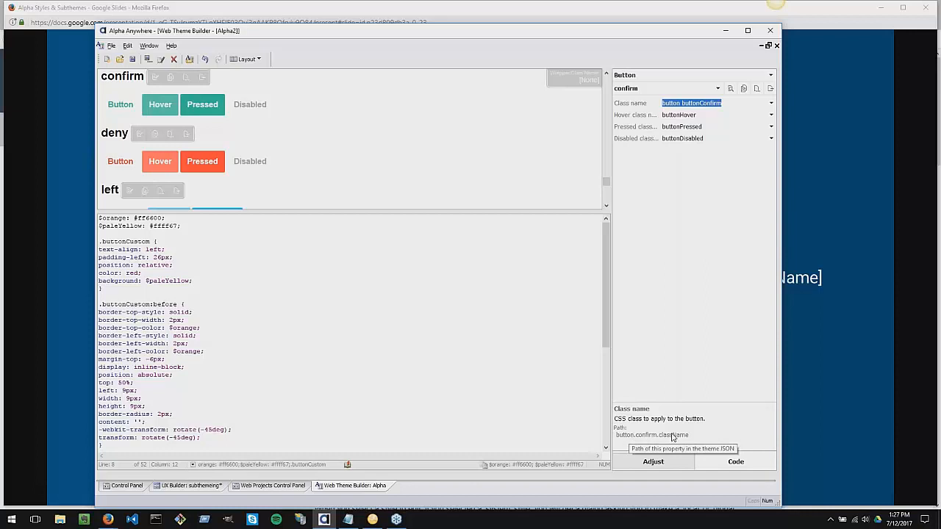
pyautogui.click(650, 127)
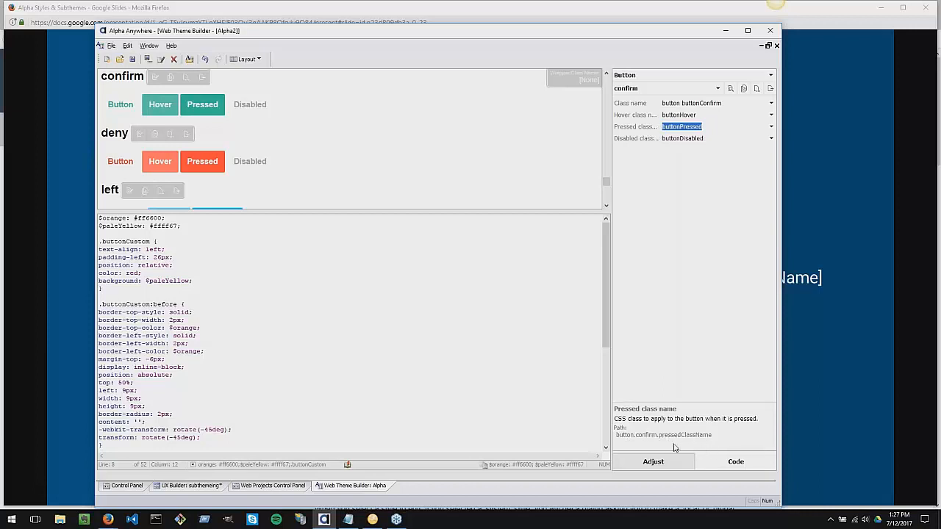
pyautogui.click(206, 487)
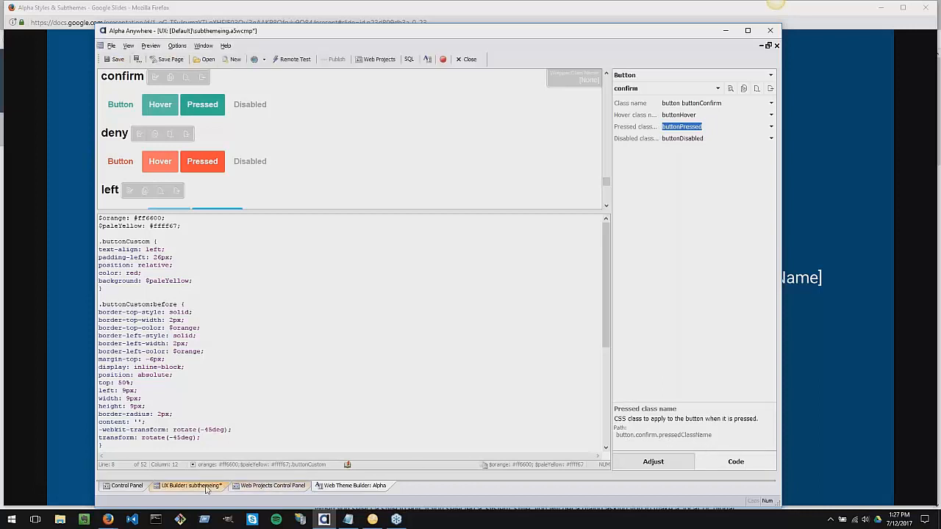
# Examine the gridButton entries of the default class map from the component's Class map property, filtering by gridButton, and leave the overrides unchanged.
pyautogui.click(139, 140)
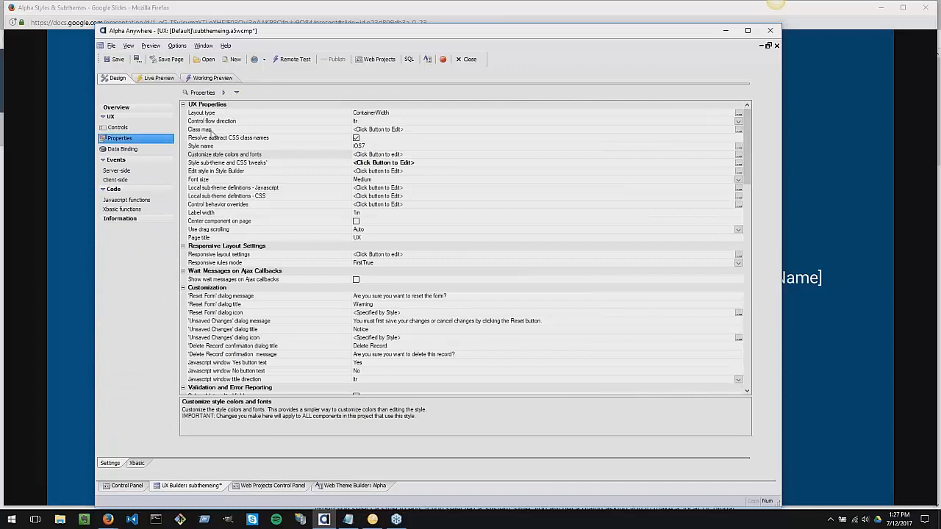
pyautogui.click(203, 130)
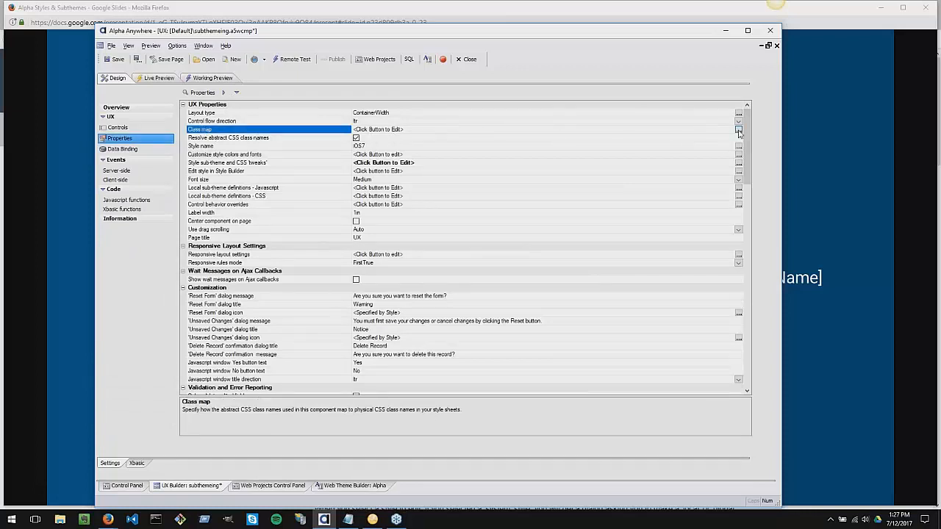
pyautogui.click(738, 130)
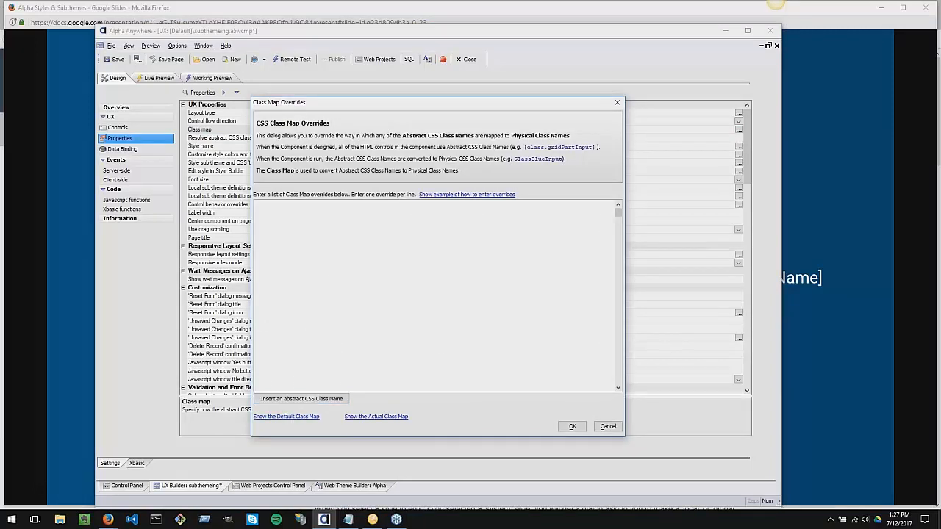
pyautogui.click(286, 417)
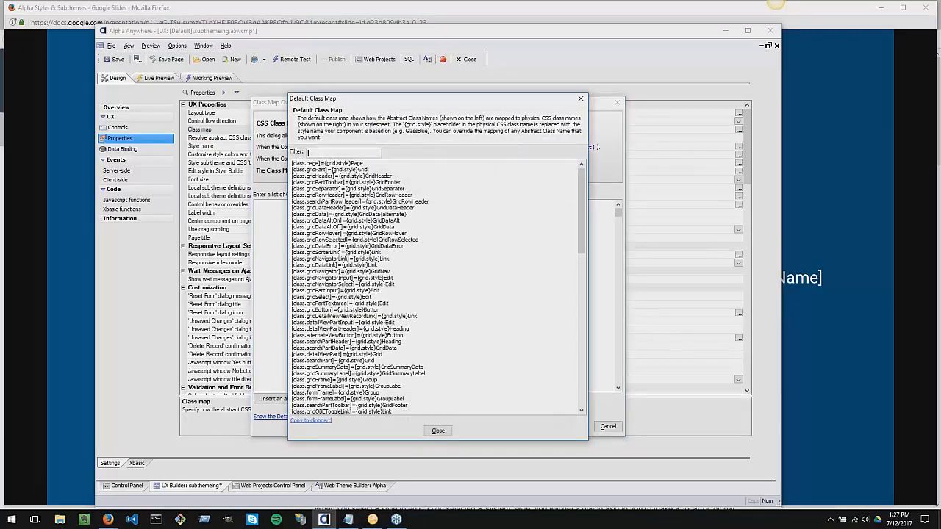
pyautogui.write('gridButton')
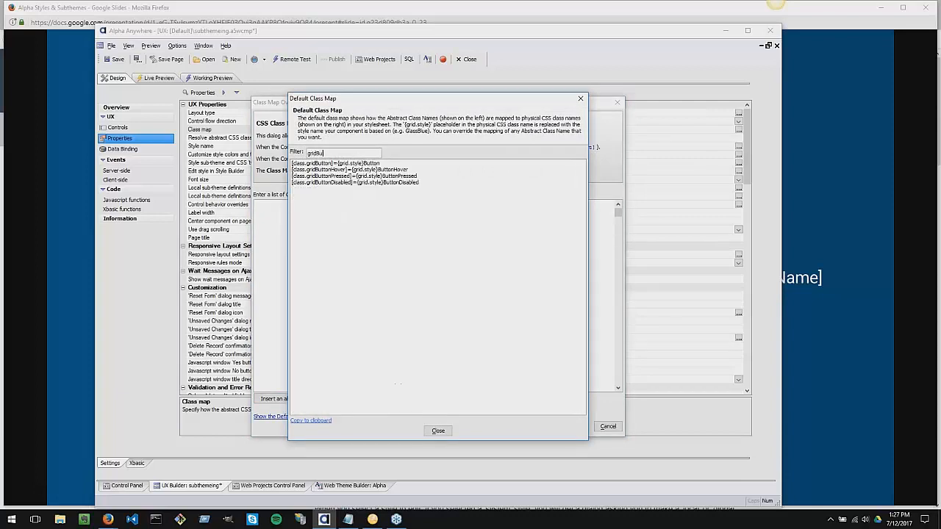
pyautogui.click(338, 164)
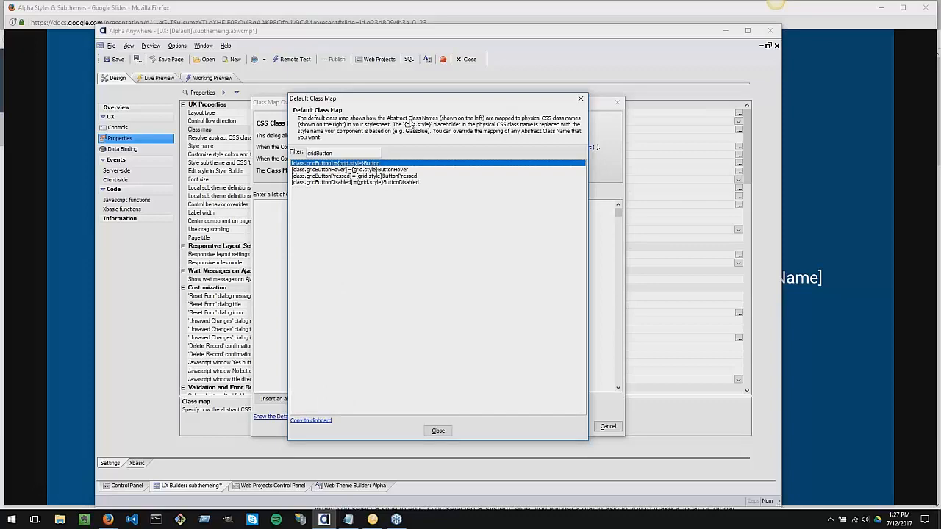
pyautogui.moveTo(412, 106); pyautogui.dragTo(399, 88)
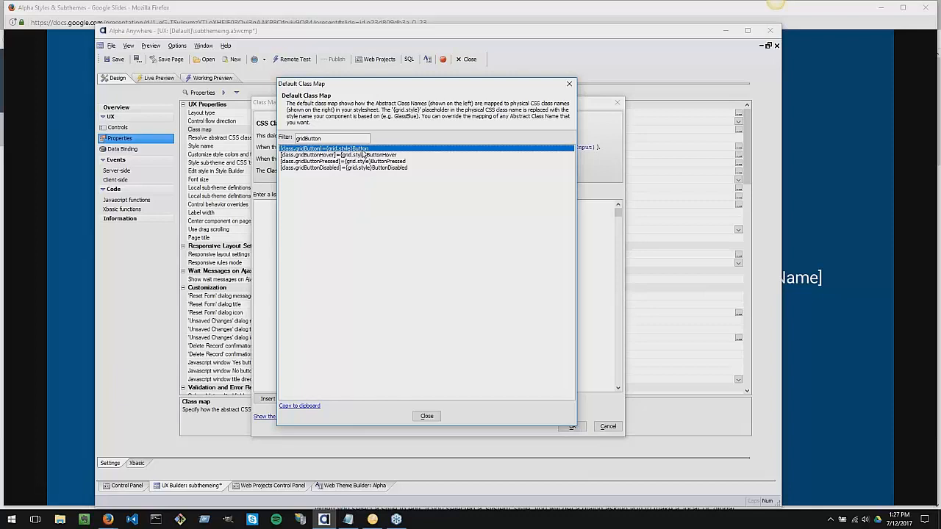
pyautogui.click(426, 416)
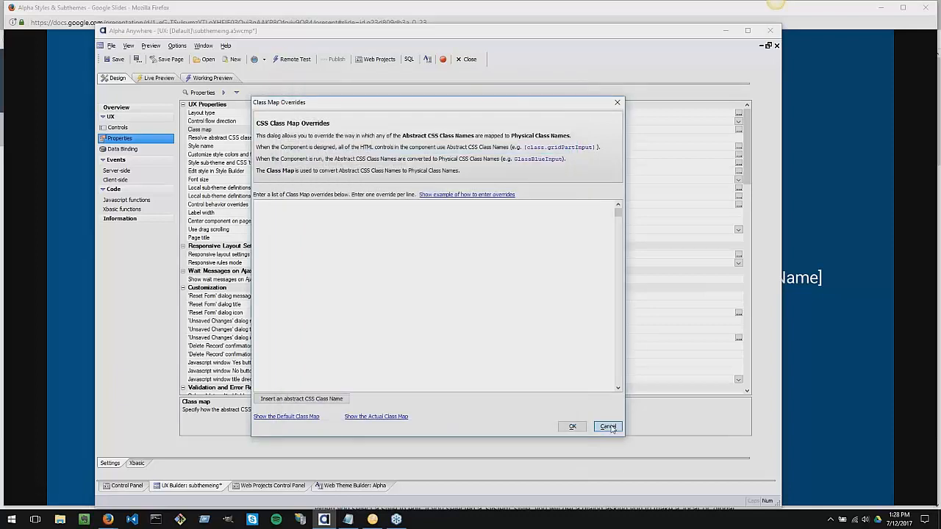
pyautogui.click(608, 426)
# Set the component's style name to Alpha and examine the gridButton and gridButtonPressed mappings in its default class map, filtered by button.
pyautogui.click(375, 146)
pyautogui.write('Alpha')
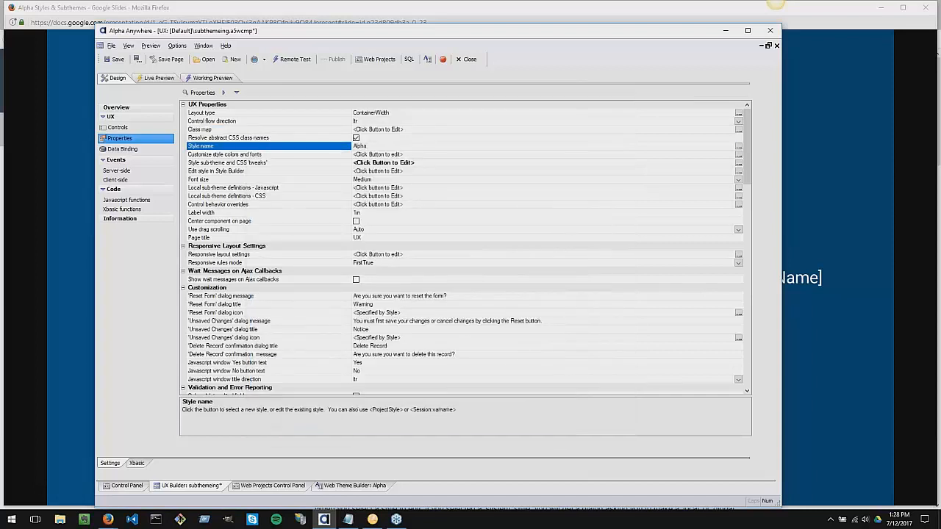
pyautogui.click(344, 130)
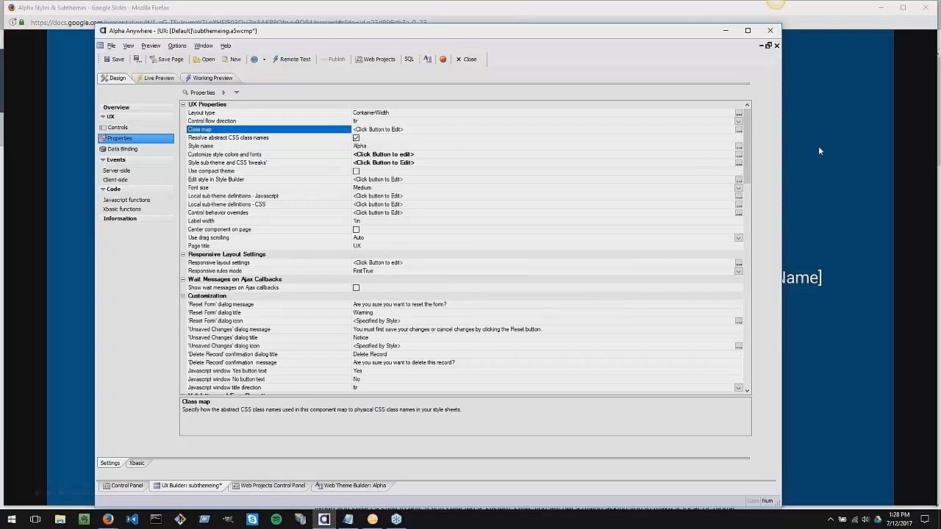
pyautogui.click(738, 130)
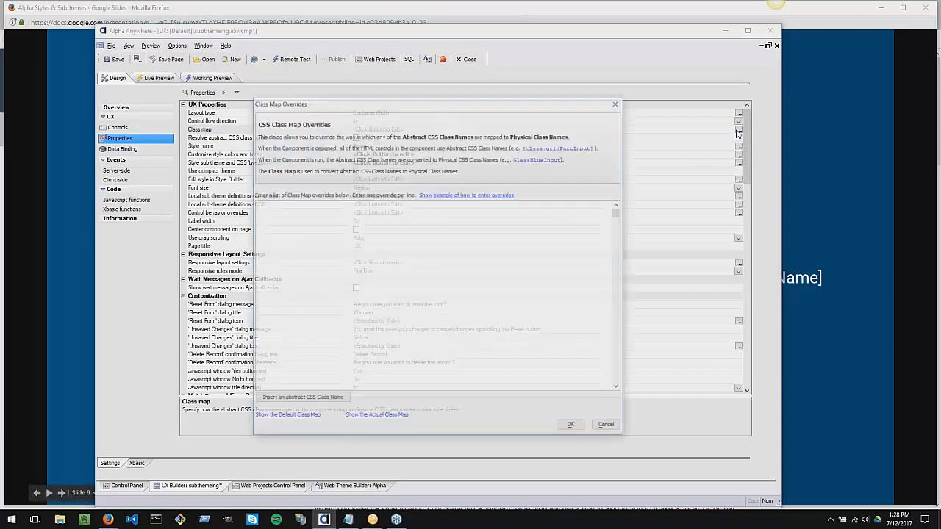
pyautogui.click(290, 414)
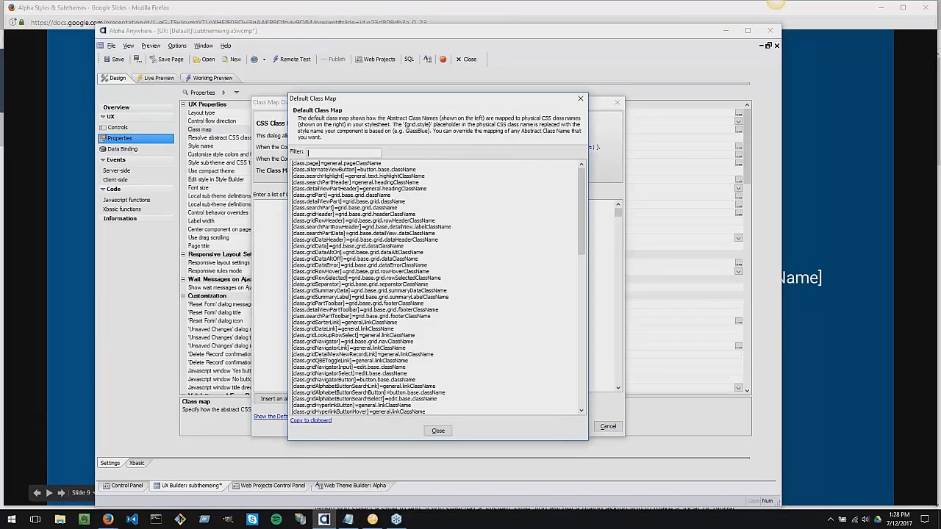
pyautogui.write('button')
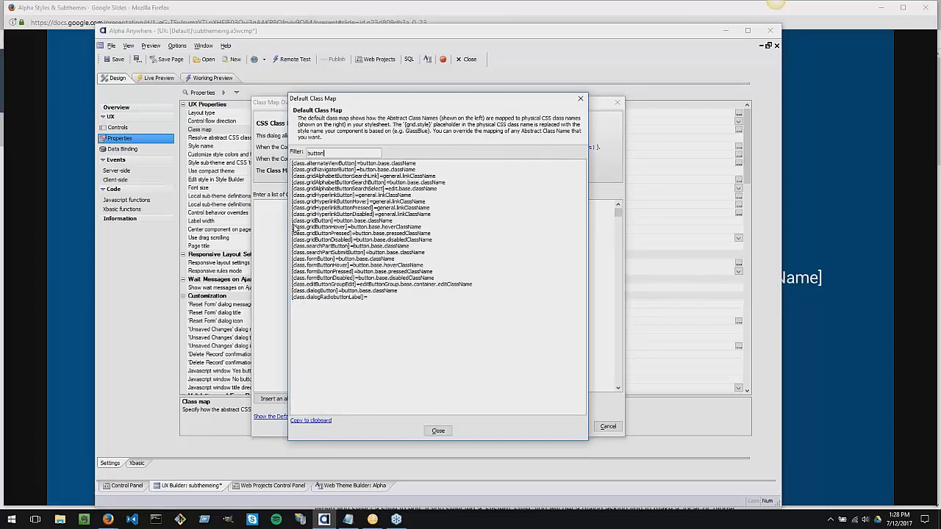
pyautogui.click(293, 220)
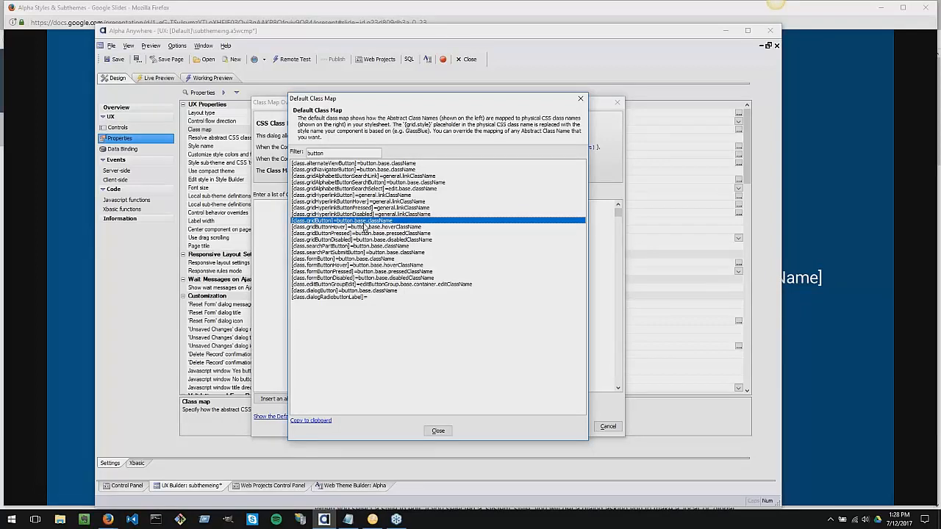
pyautogui.click(324, 234)
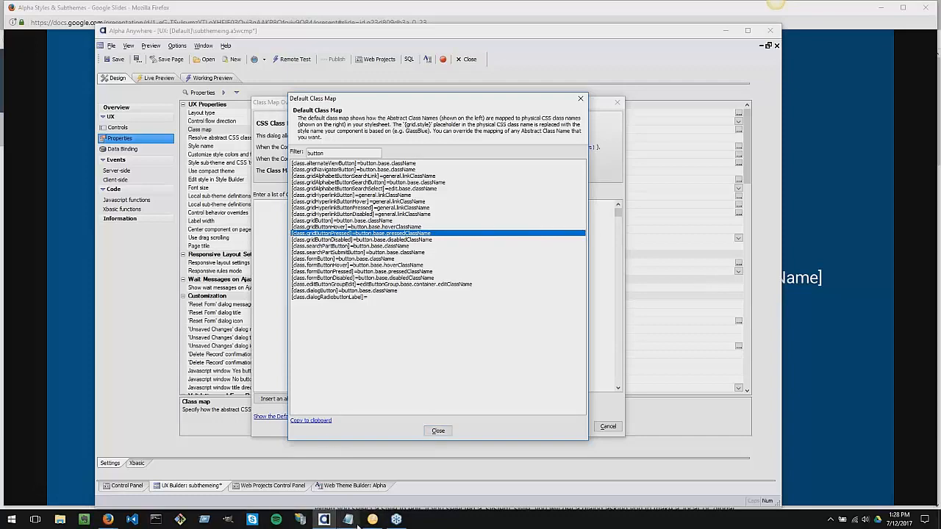
# Copy "[theme:button.confirm.className] [theme:button.confirm.pressedClassName]" from the Notepad notes and close the class map dialogs in Alpha Anywhere.
pyautogui.click(356, 524)
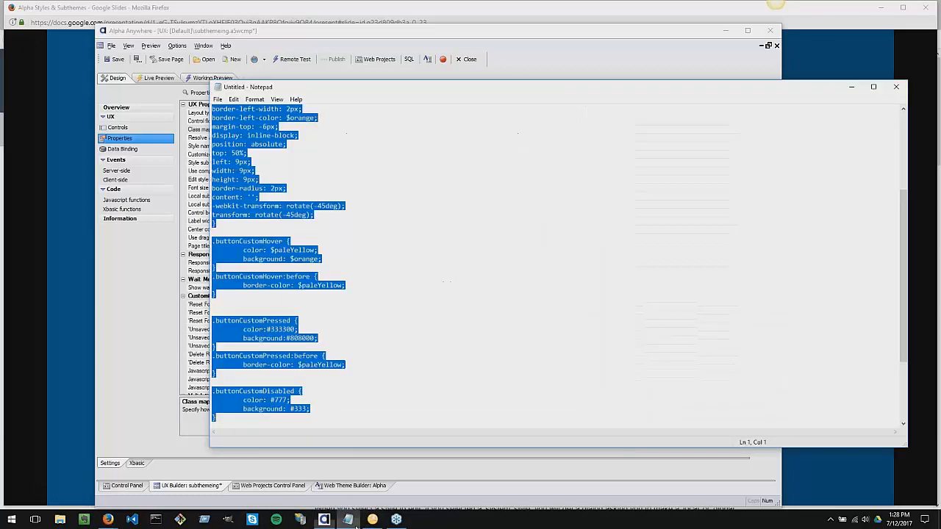
pyautogui.click(225, 358)
pyautogui.scroll(-9, 225, 357)
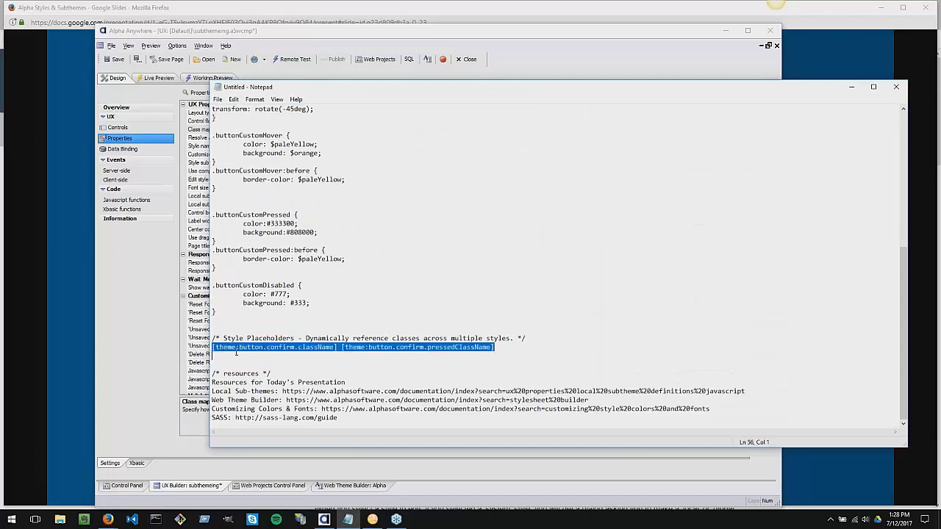
pyautogui.moveTo(212, 347); pyautogui.dragTo(339, 349)
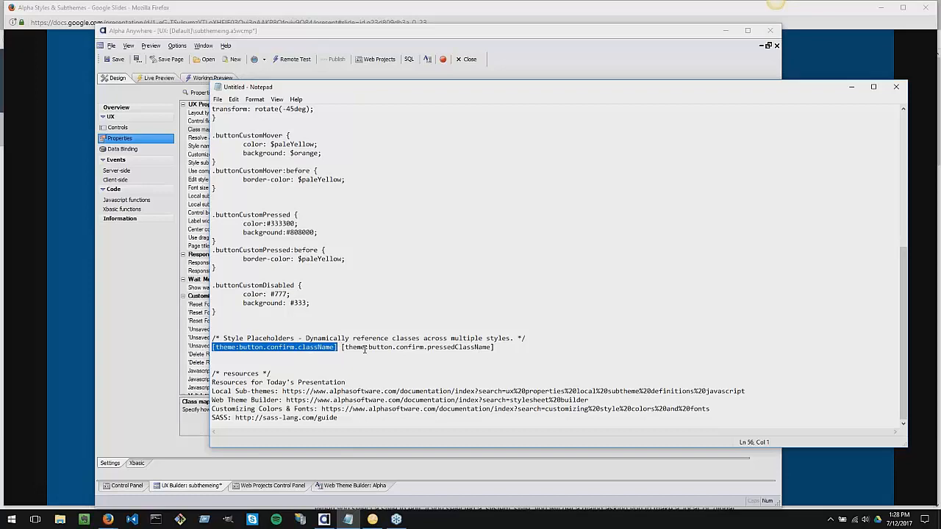
pyautogui.keyDown('shift'); pyautogui.click(507, 348); pyautogui.keyUp('shift')
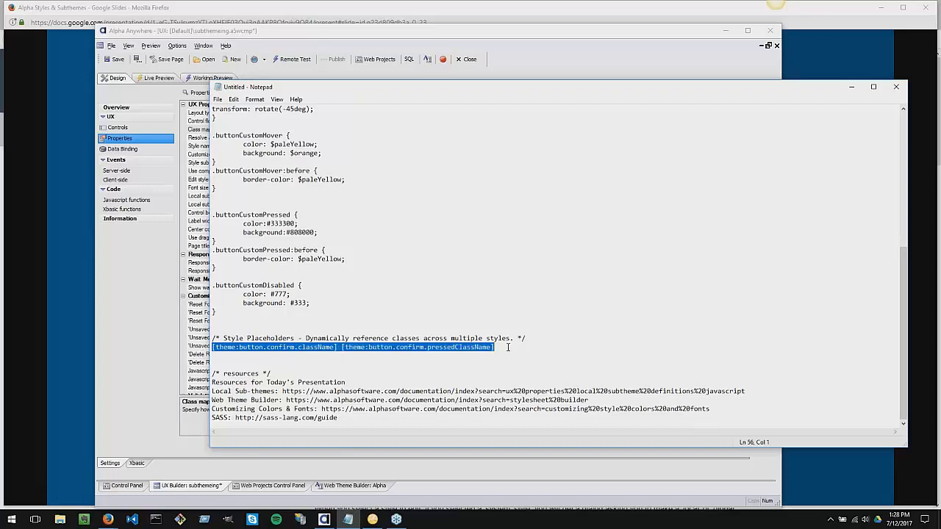
pyautogui.click(579, 52)
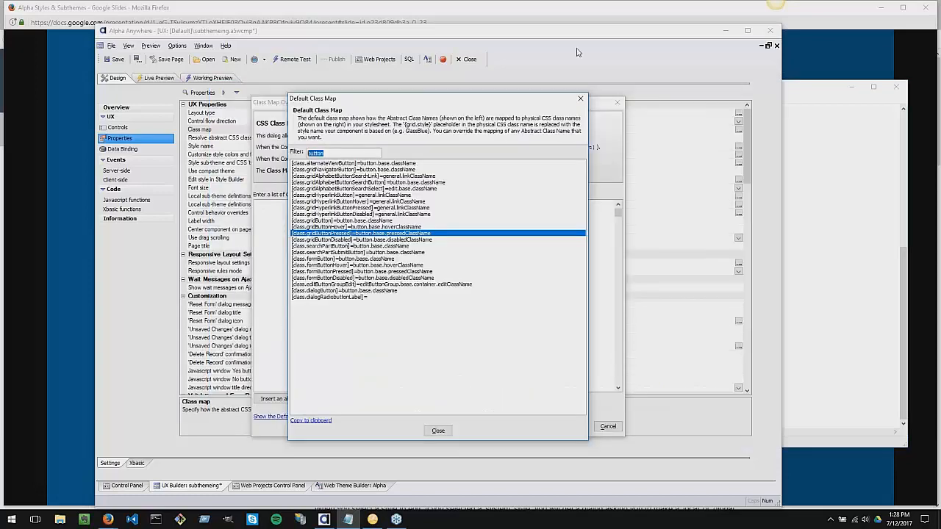
pyautogui.click(578, 104)
pyautogui.click(619, 104)
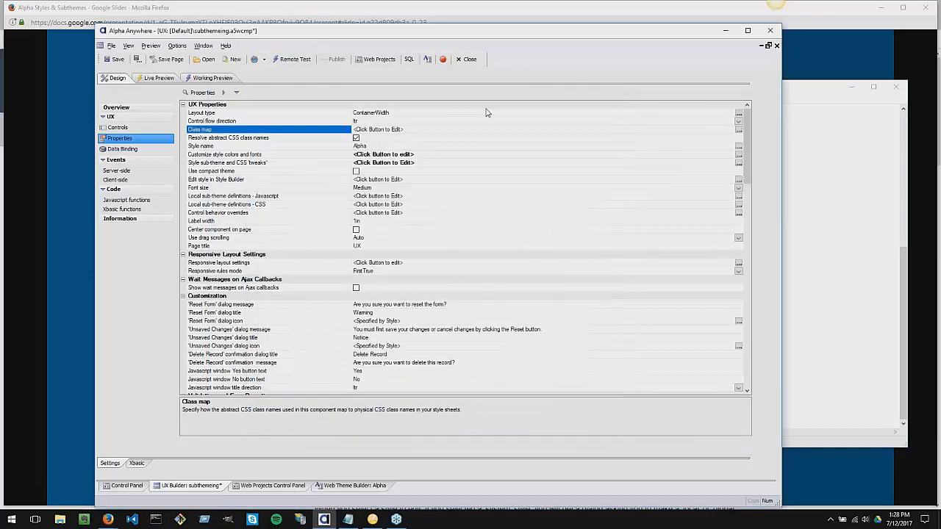
# Replace the Static Text control's class with "[theme:button.confirm.className] [theme:button.confirm.pressedClassName]".
pyautogui.click(141, 129)
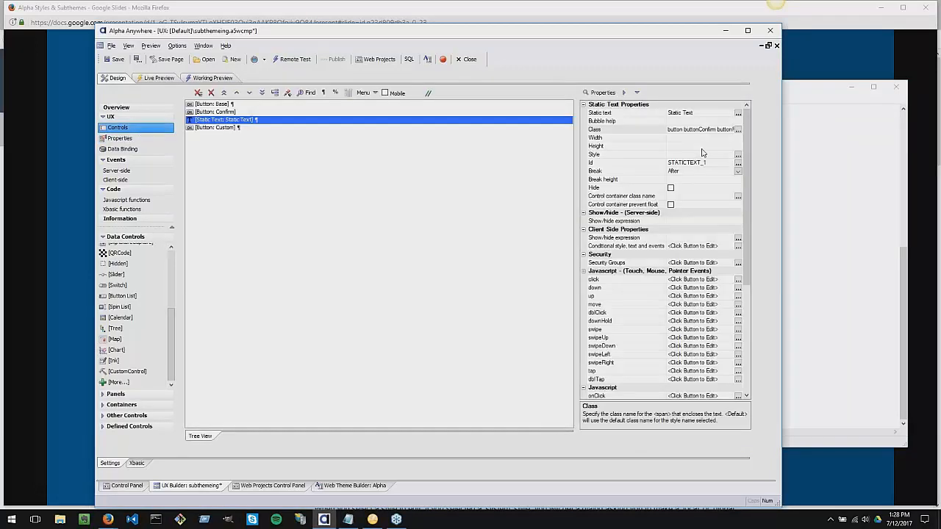
pyautogui.click(649, 130)
pyautogui.click(650, 130)
pyautogui.press('Delete')
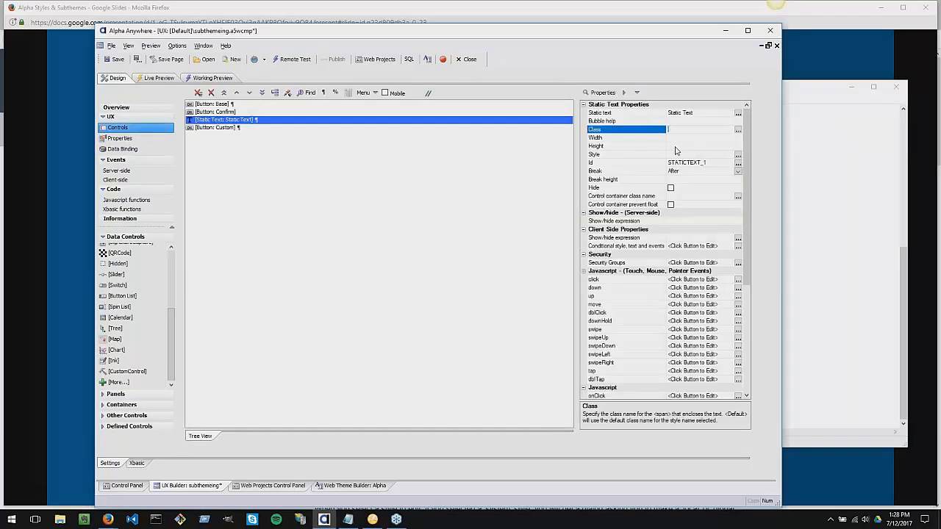
pyautogui.write('.confirm.pressedClassName]')
pyautogui.press('Left')
pyautogui.press('Left')
pyautogui.press('Left')
pyautogui.press('Left')
pyautogui.press('Left')
pyautogui.press('Left')
pyautogui.press('Left')
pyautogui.press('Left')
pyautogui.press('Left')
pyautogui.press('Left')
pyautogui.press('Left')
pyautogui.press('Left')
pyautogui.press('Left')
pyautogui.press('Left')
pyautogui.press('Left')
pyautogui.press('Left')
pyautogui.press('Left')
pyautogui.press('Left')
pyautogui.press('Left')
pyautogui.press('Left')
pyautogui.click(219, 111)
pyautogui.click(220, 119)
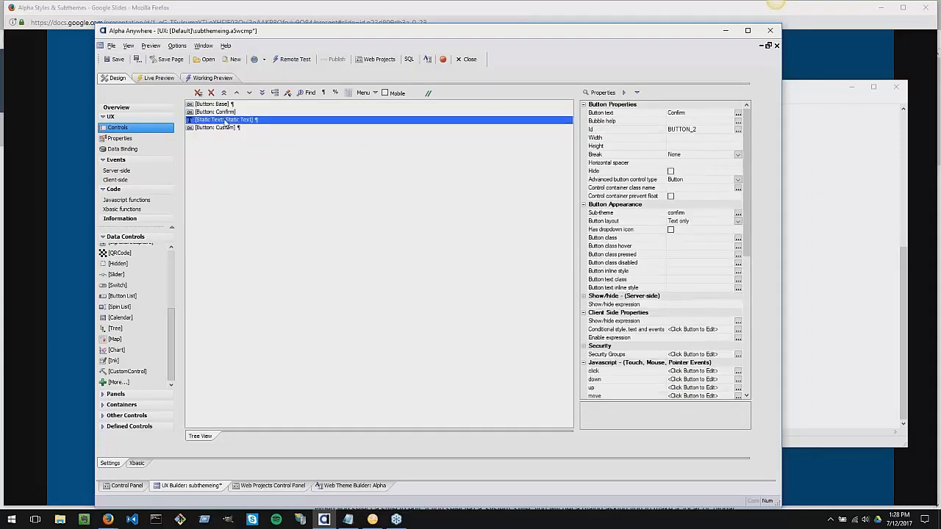
# Preview the component in the Alpha style and compare the Confirm button's pressed look with the static text.
pyautogui.click(205, 80)
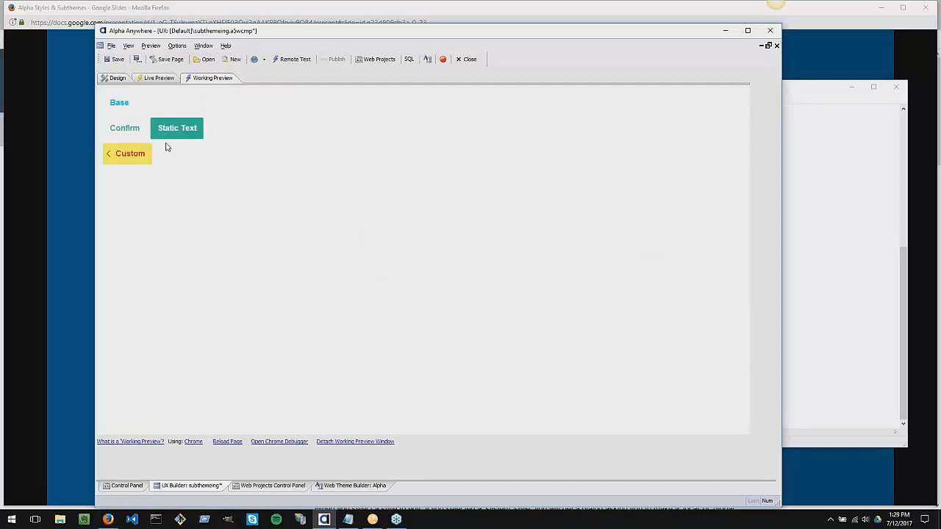
pyautogui.click(134, 130)
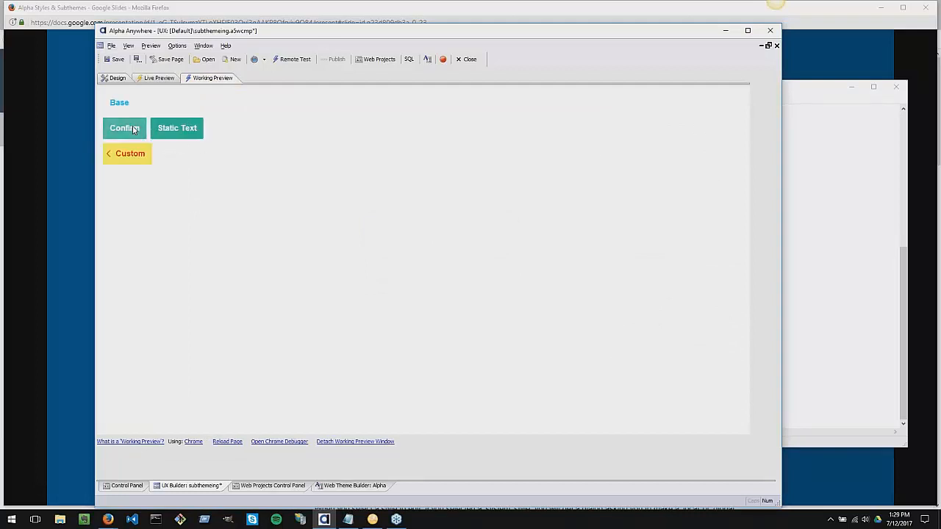
pyautogui.click(133, 130)
pyautogui.click(134, 130)
# Change the component's style to the AndroidLight system style.
pyautogui.click(116, 78)
pyautogui.click(127, 138)
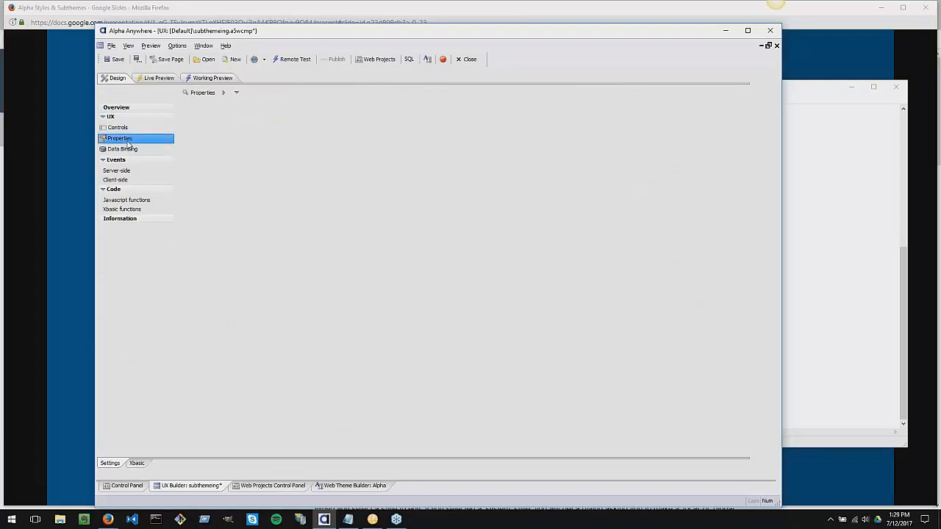
pyautogui.click(387, 146)
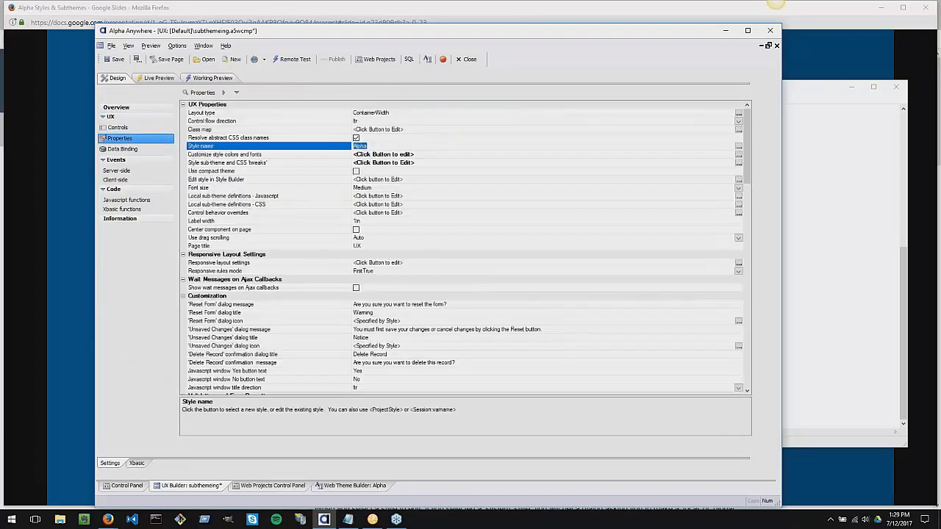
pyautogui.click(738, 147)
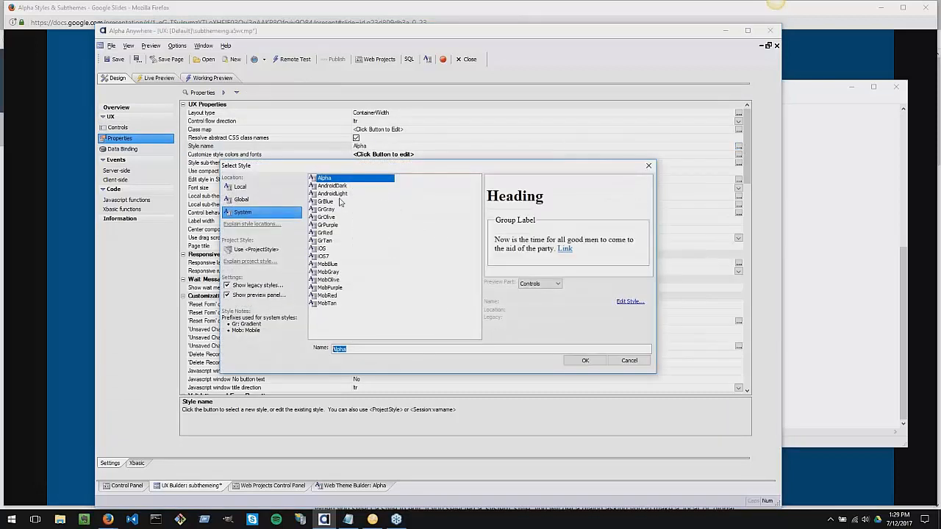
pyautogui.click(332, 193)
pyautogui.click(585, 360)
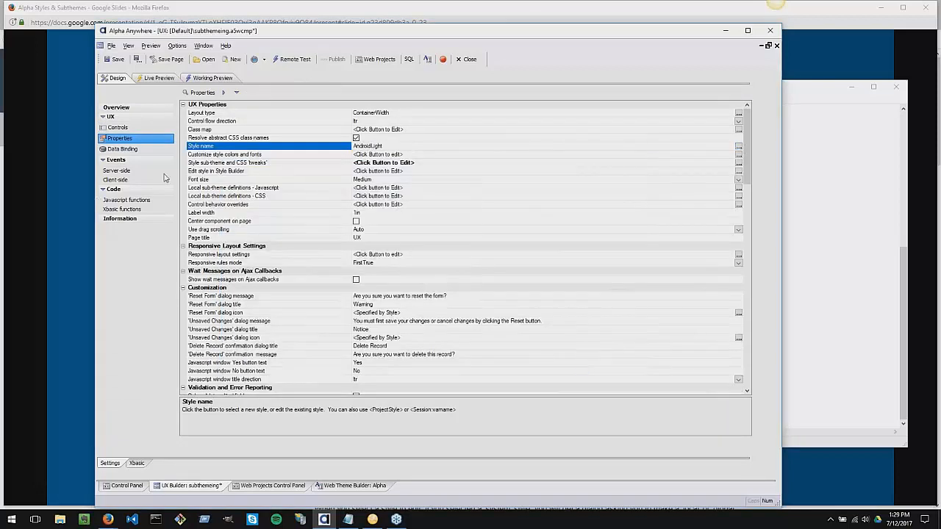
# Preview the component in the AndroidLight style, dismiss the CSS icons notice, and compare the pressed Confirm button with the static text.
pyautogui.click(215, 78)
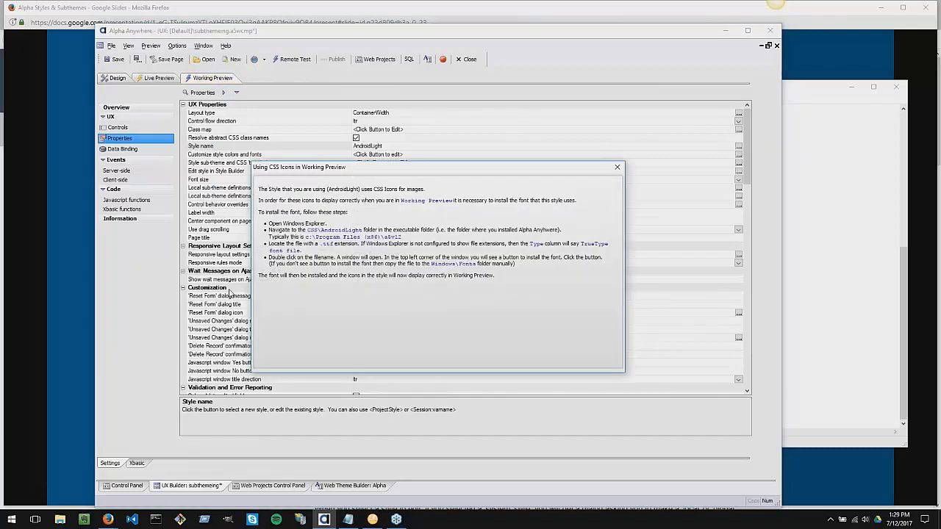
pyautogui.click(617, 169)
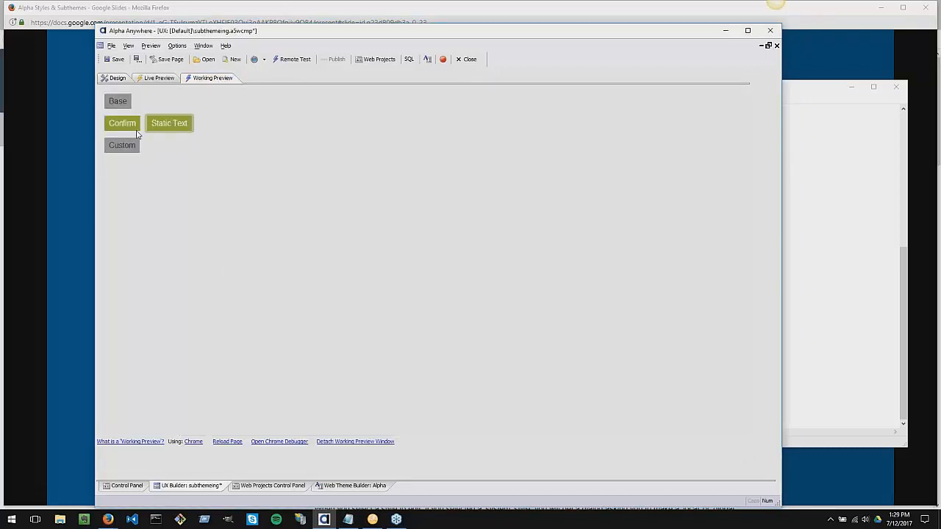
pyautogui.click(123, 127)
pyautogui.click(124, 128)
# Review the Static Text control's properties in the design view and switch to the Style Placeholders slide in Firefox.
pyautogui.click(115, 78)
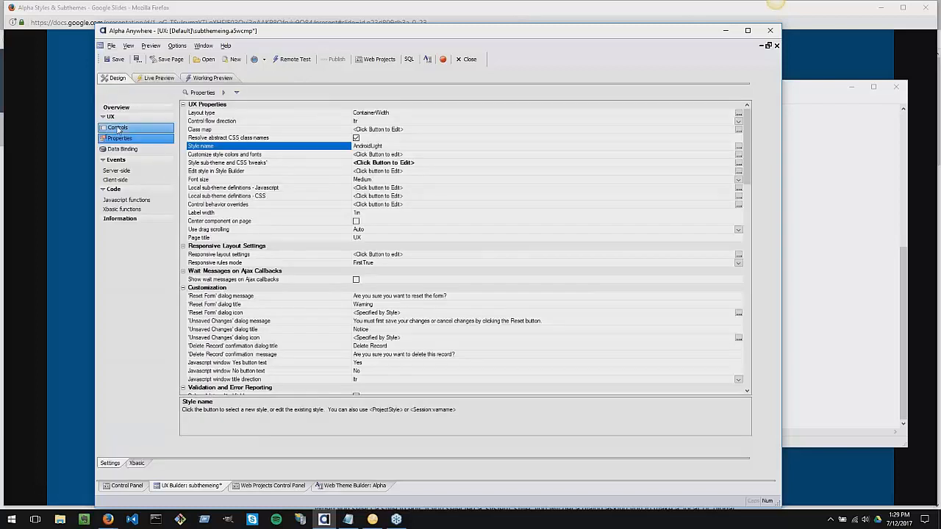
pyautogui.click(118, 128)
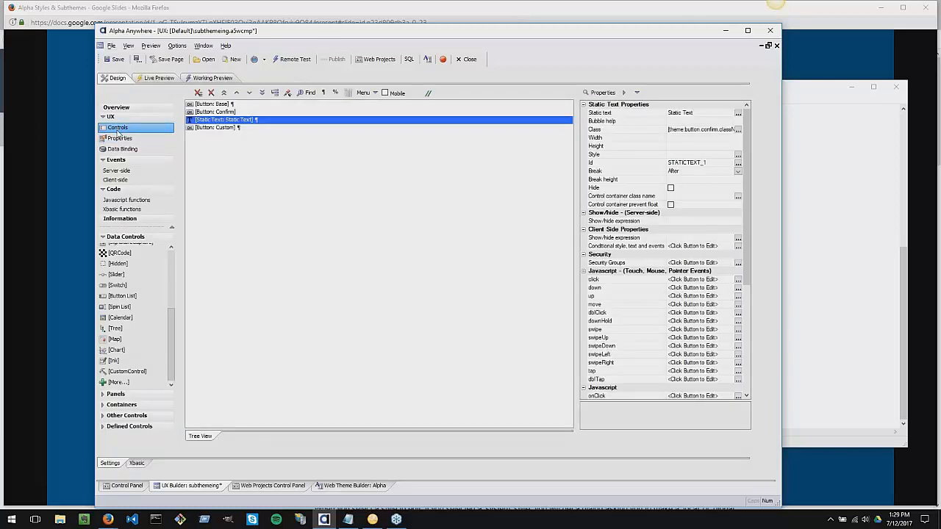
pyautogui.click(672, 3)
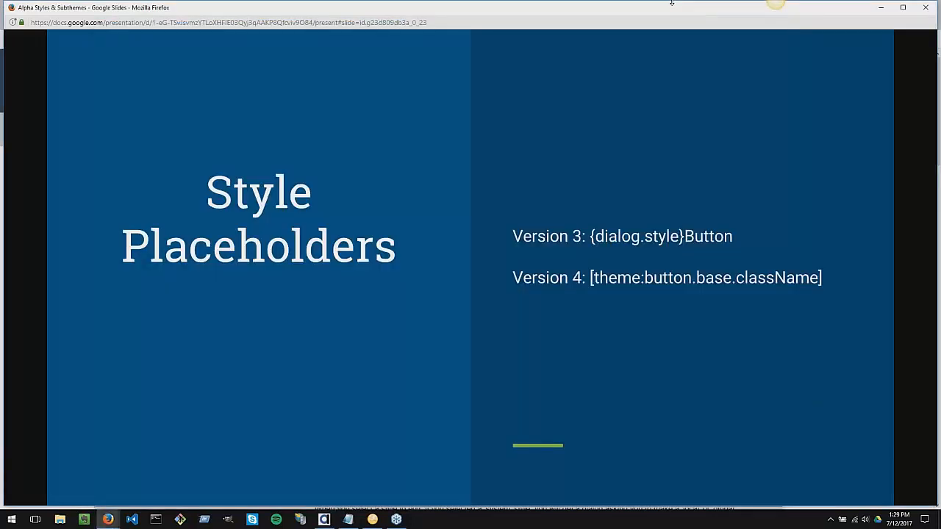
# Advance the slideshow to the To Learn More slide and switch to the main Firefox window.
pyautogui.click(602, 395)
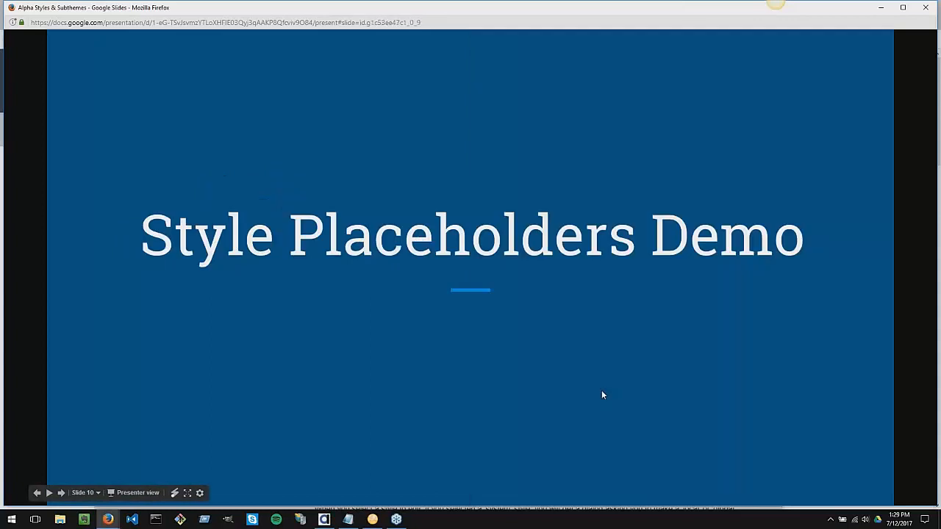
pyautogui.click(602, 395)
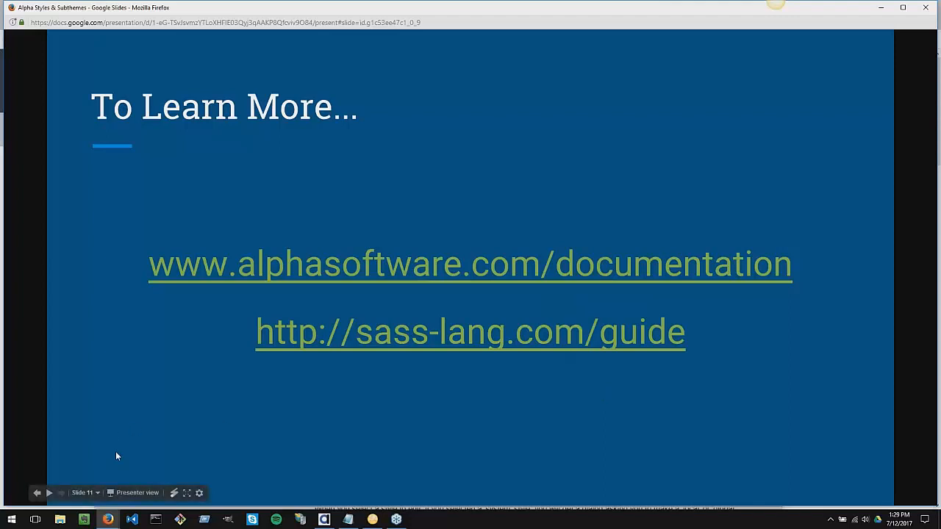
pyautogui.moveTo(108, 519)
pyautogui.click(83, 498)
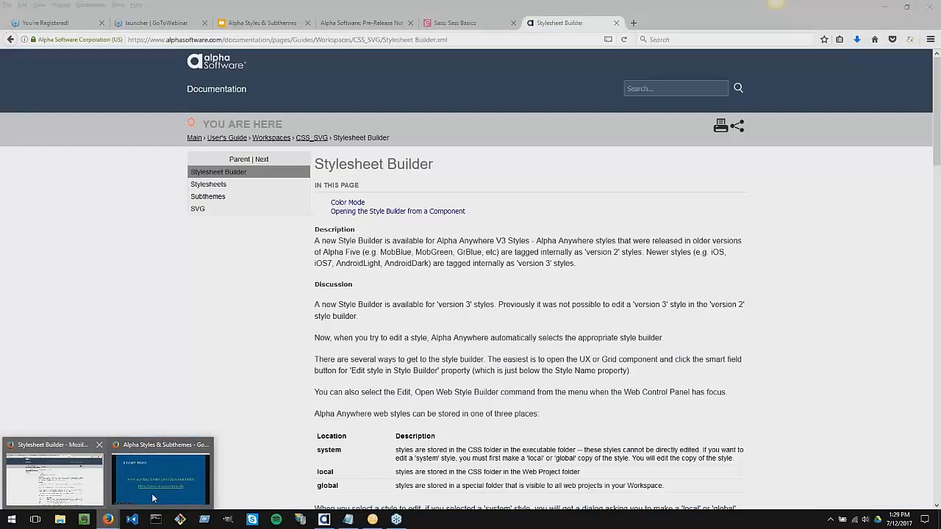
# Open slide 11 of the Alpha Styles & Subthemes presentation for editing and select all the documentation links in its speaker notes.
pyautogui.click(268, 22)
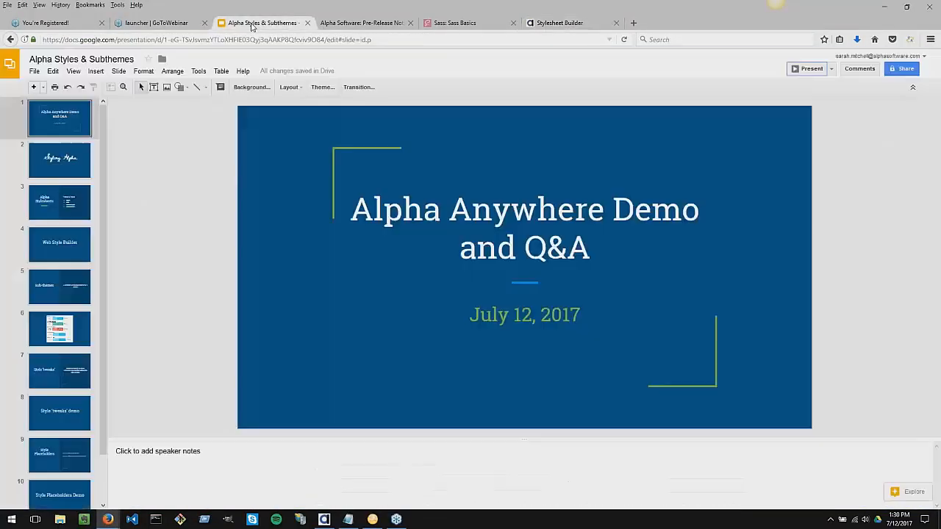
pyautogui.scroll(-2, 105, 393)
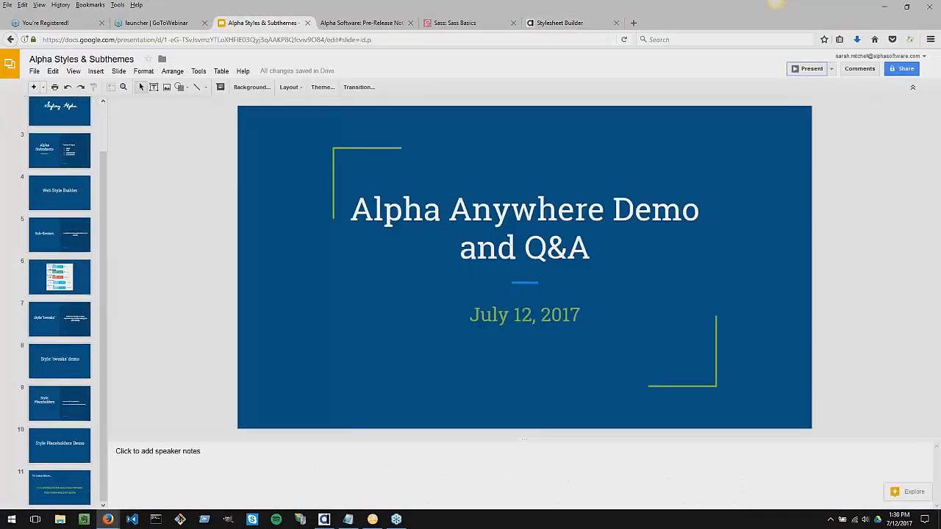
pyautogui.click(76, 477)
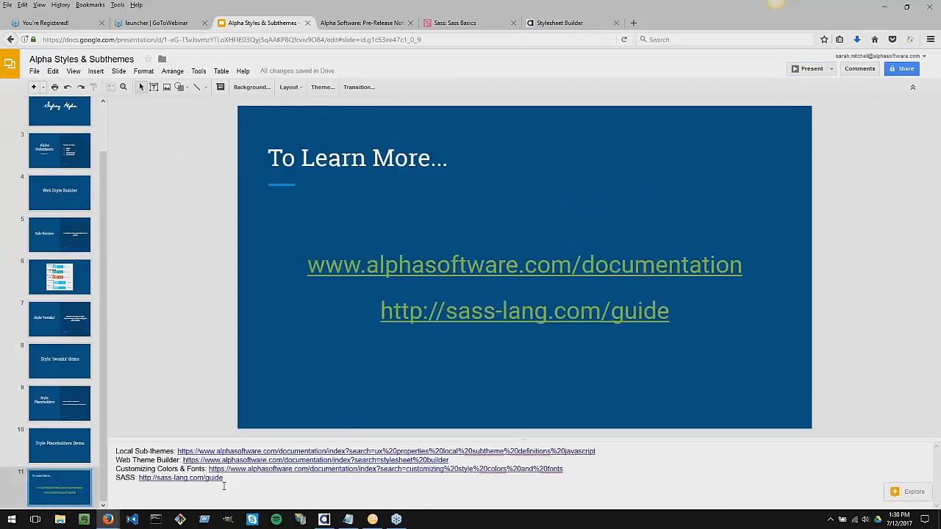
pyautogui.moveTo(224, 485); pyautogui.dragTo(114, 451)
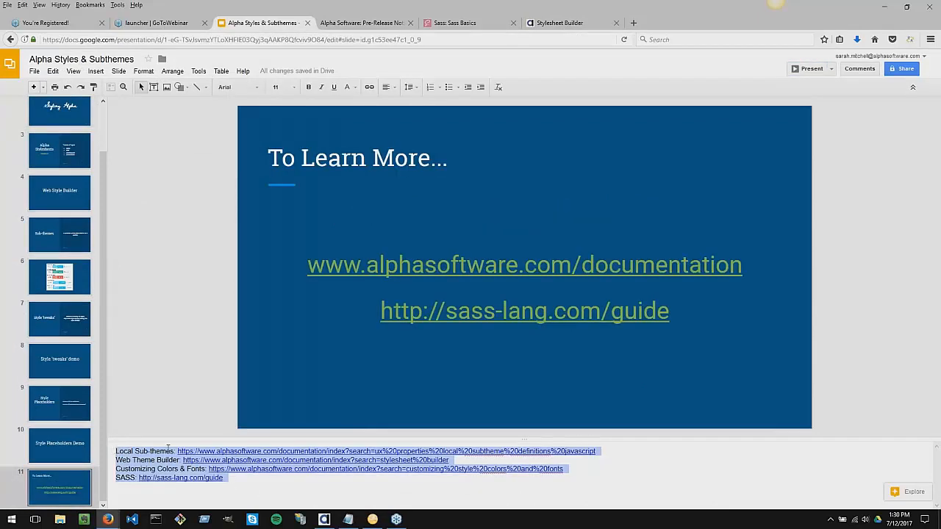
pyautogui.click(935, 20)
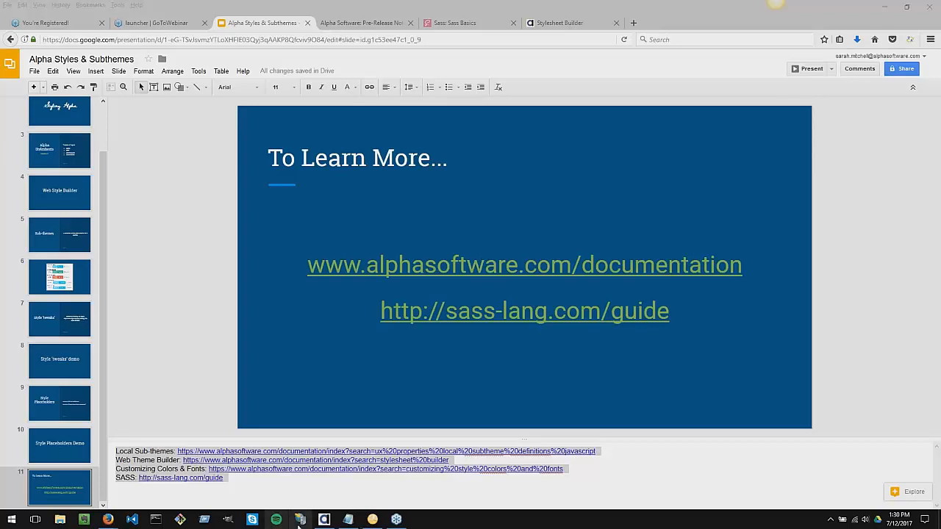
# Switch to Alpha Anywhere and check the UX component's Style sub-theme and CSS 'tweaks' property and the Web Theme Builder.
pyautogui.click(324, 519)
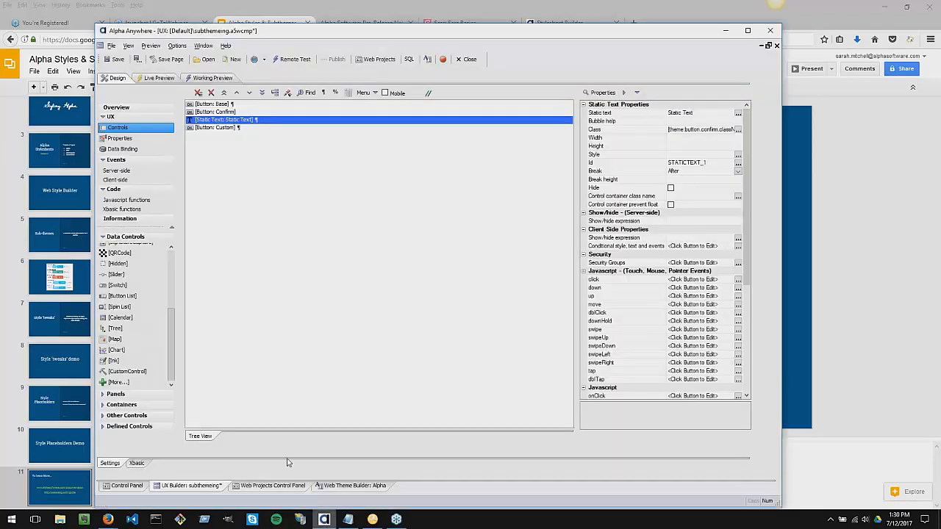
pyautogui.click(119, 138)
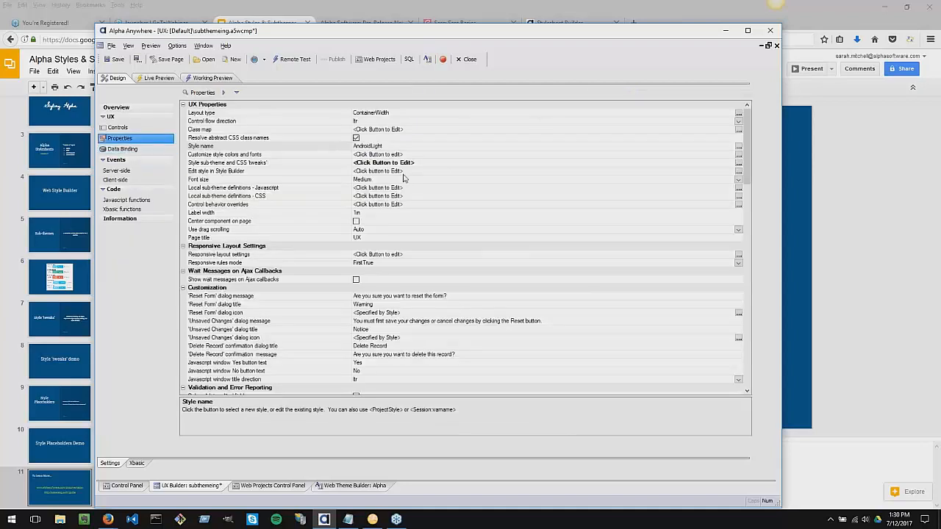
pyautogui.click(332, 164)
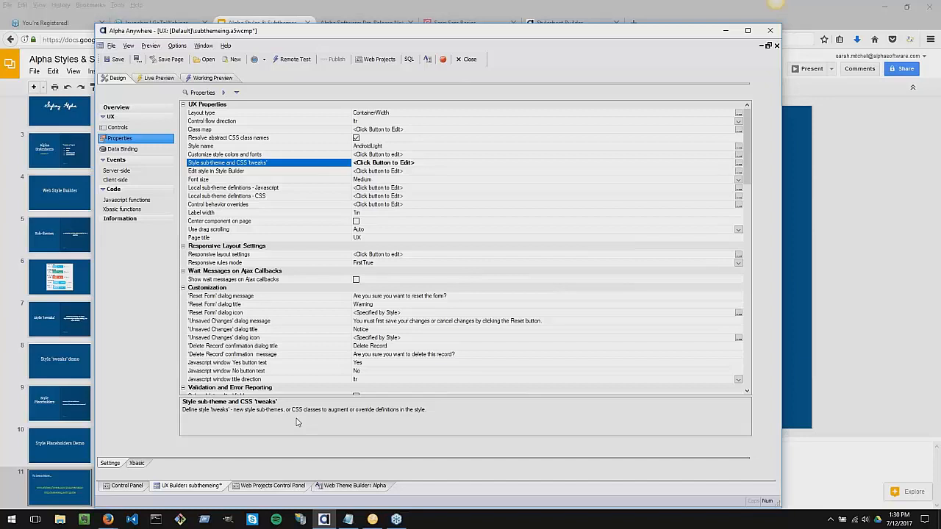
pyautogui.click(345, 488)
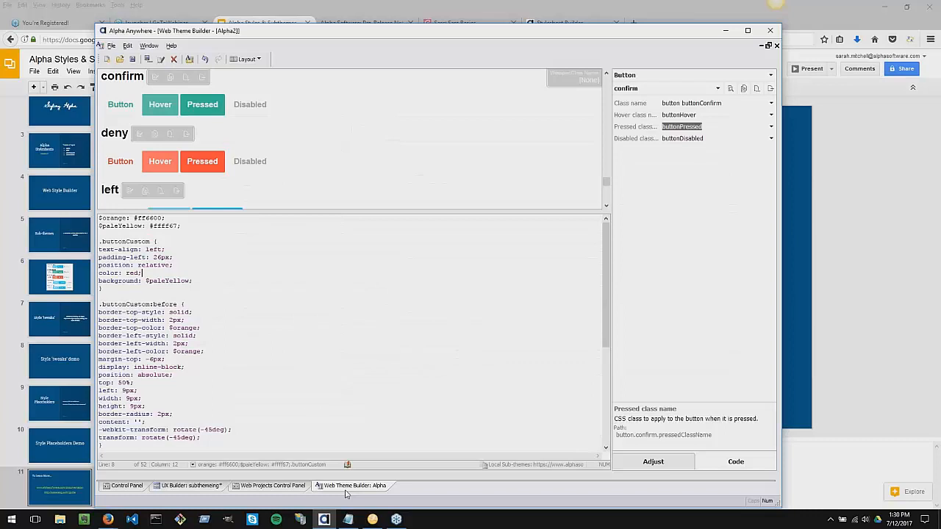
# Create a new blank Grid component from the Web Projects Control Panel.
pyautogui.click(277, 488)
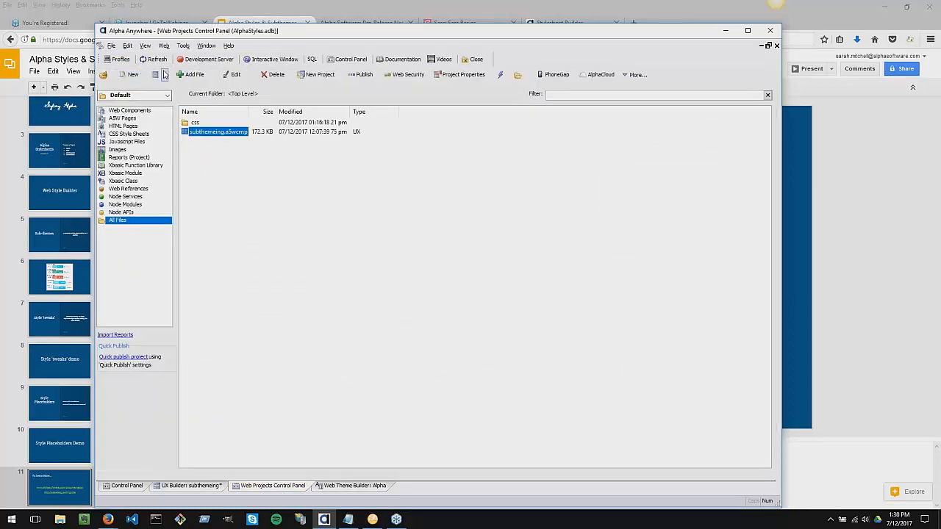
pyautogui.click(165, 75)
pyautogui.click(156, 91)
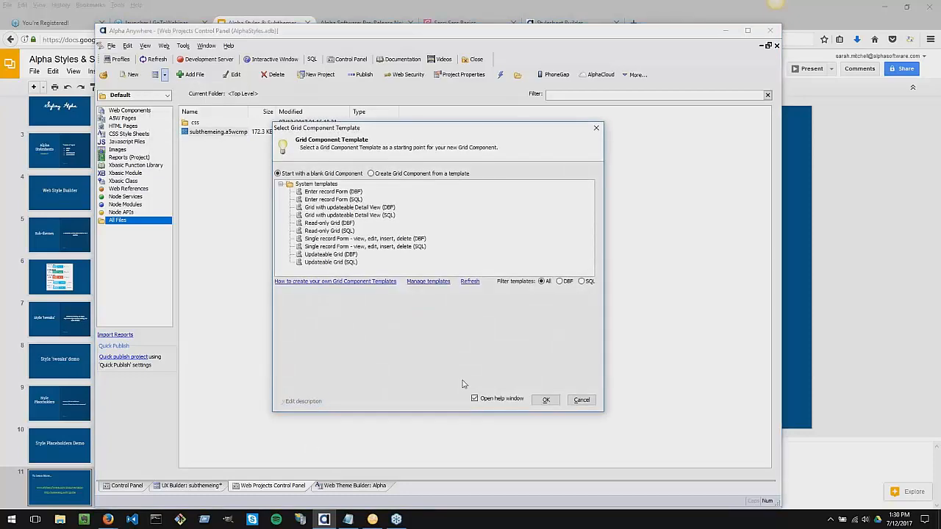
pyautogui.click(542, 400)
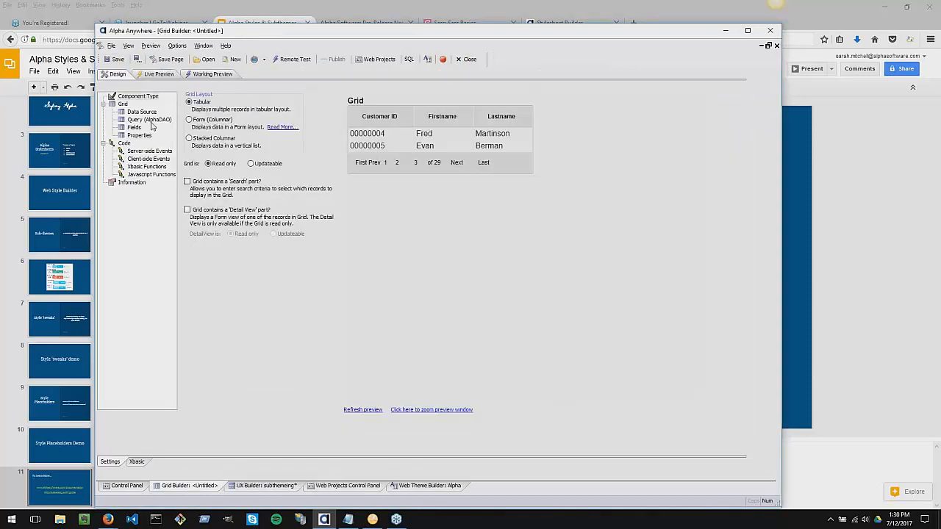
# Examine the grid's style customization and Style Builder properties, closing the SASS variables and cancelling the system style copy.
pyautogui.click(141, 135)
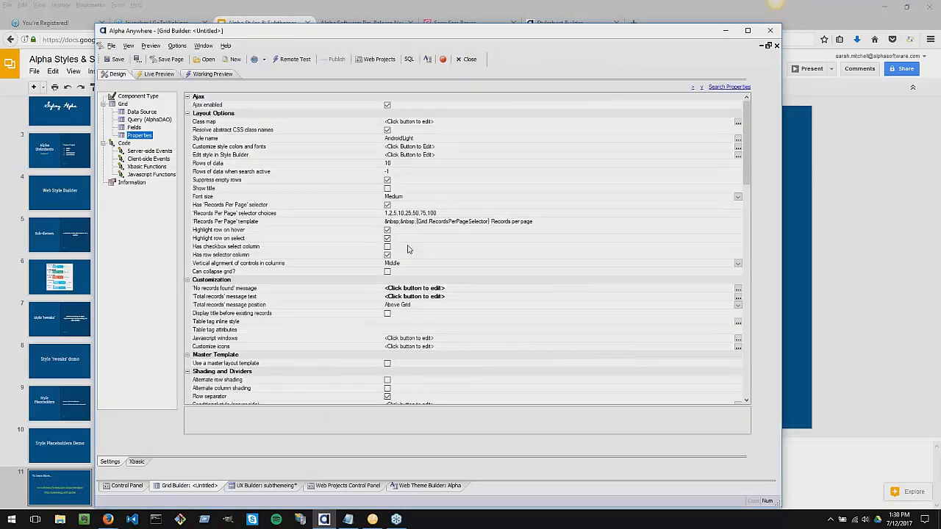
pyautogui.click(330, 130)
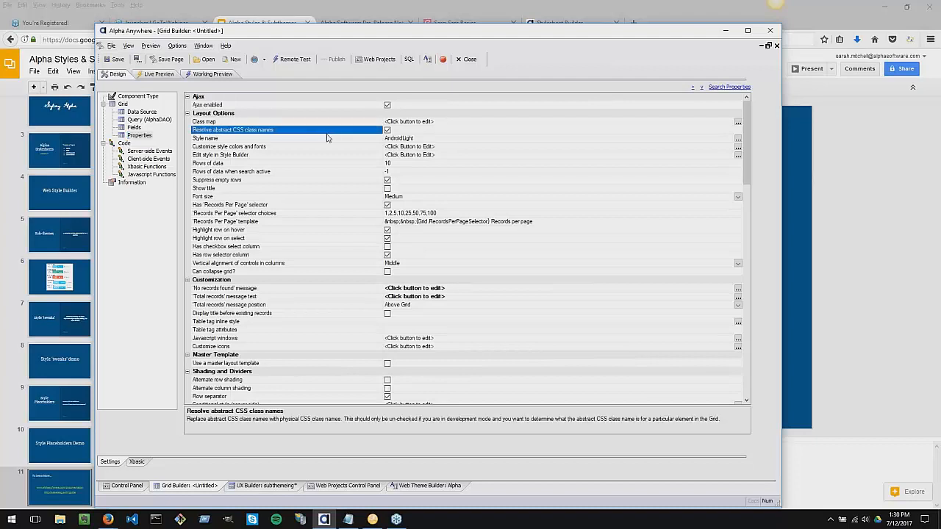
pyautogui.click(326, 147)
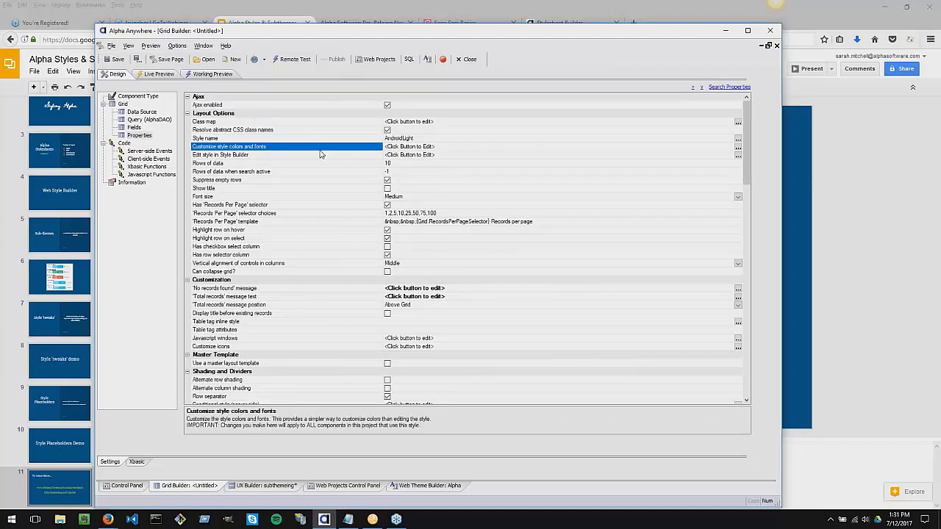
pyautogui.doubleClick(319, 149)
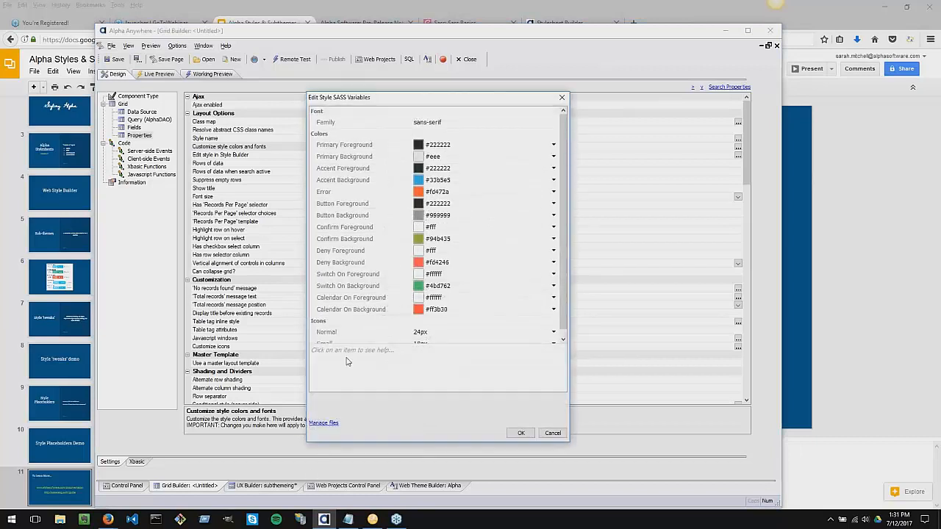
pyautogui.scroll(-1, 360, 274)
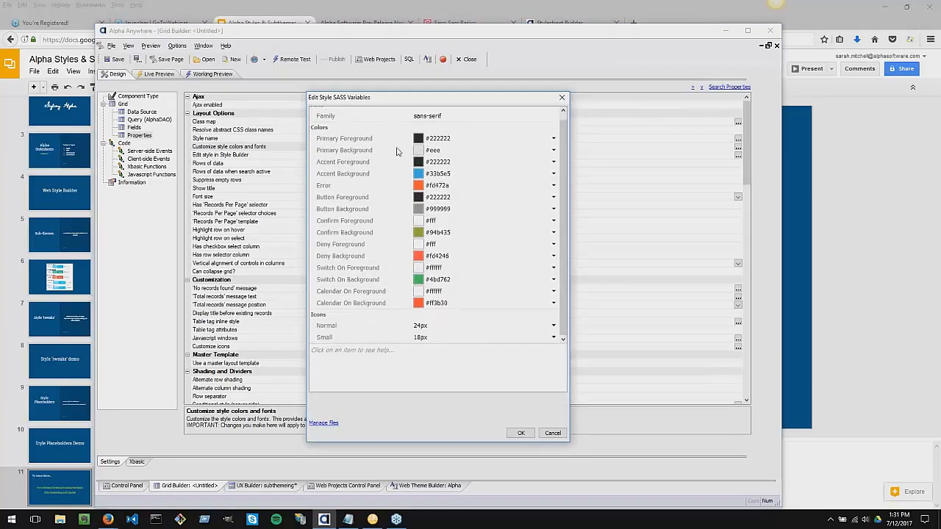
pyautogui.click(563, 98)
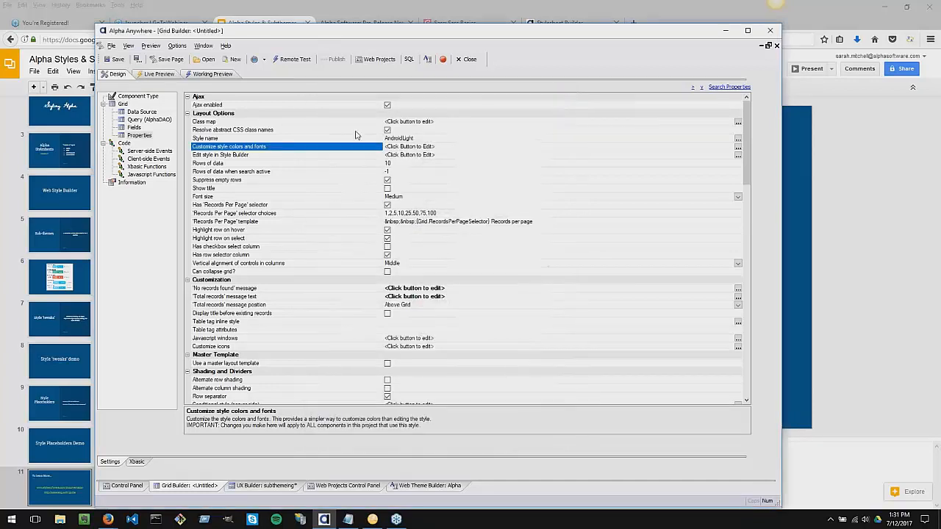
pyautogui.click(337, 158)
pyautogui.doubleClick(336, 158)
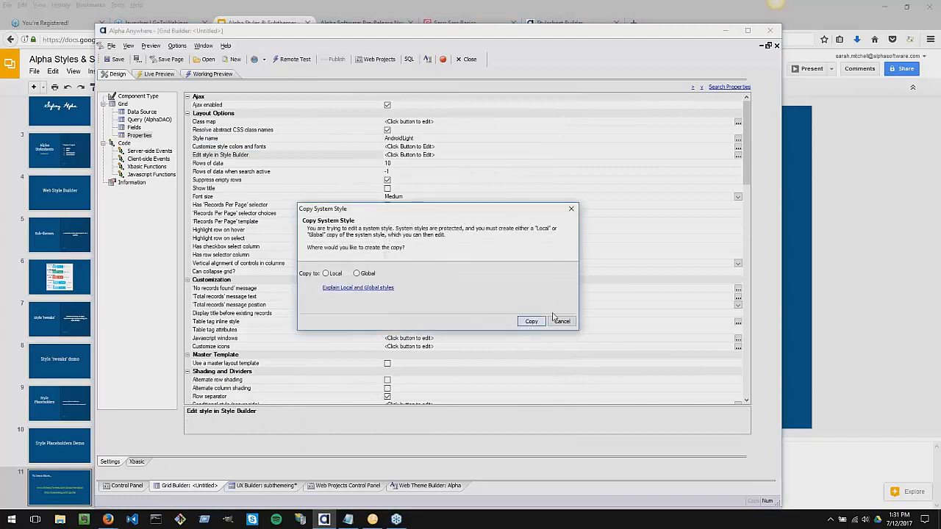
pyautogui.click(562, 321)
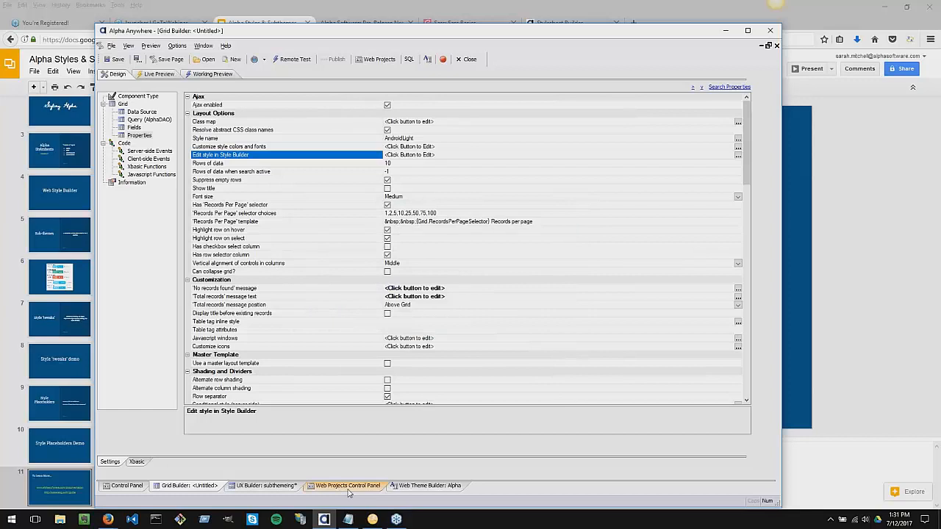
# Add a body rule with background: yellow above .buttonCustom in the Web Theme Builder's CSS.
pyautogui.click(426, 486)
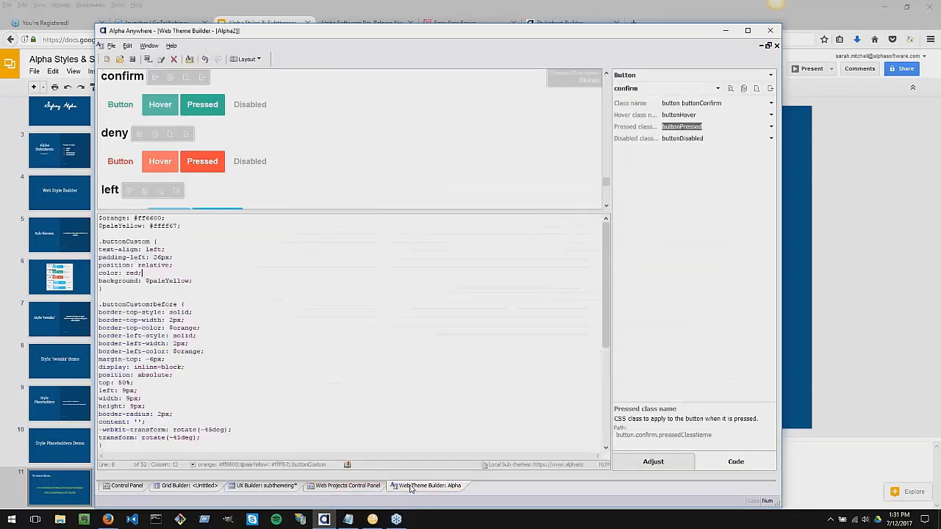
pyautogui.press('Return')
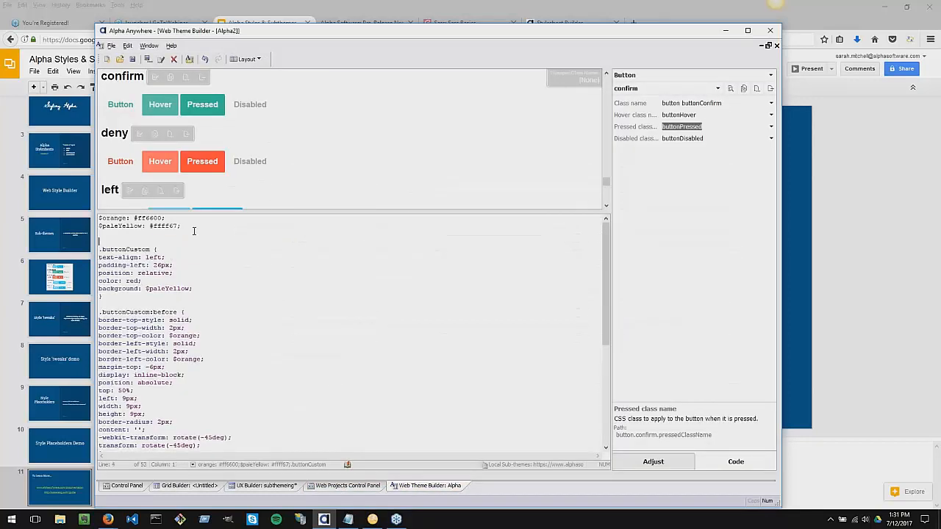
pyautogui.press('Return')
pyautogui.write('body {')
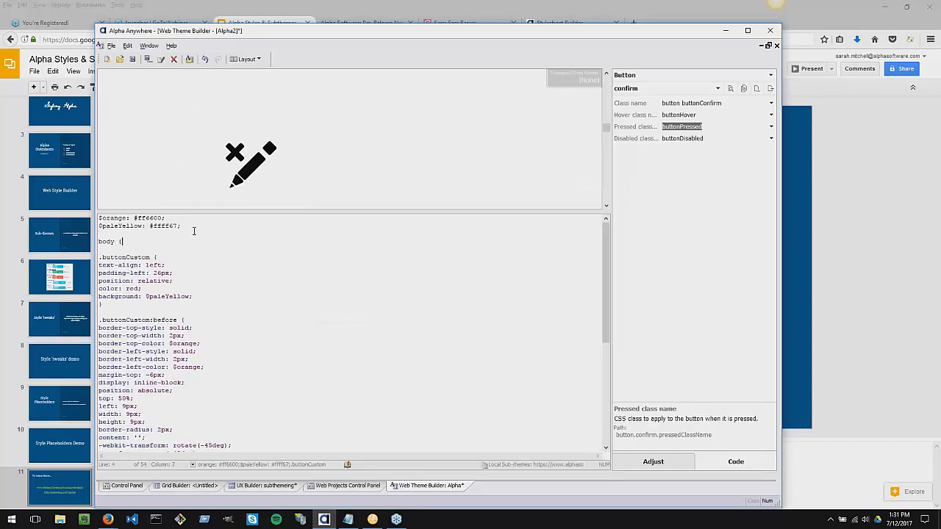
pyautogui.press('Return')
pyautogui.press('Escape')
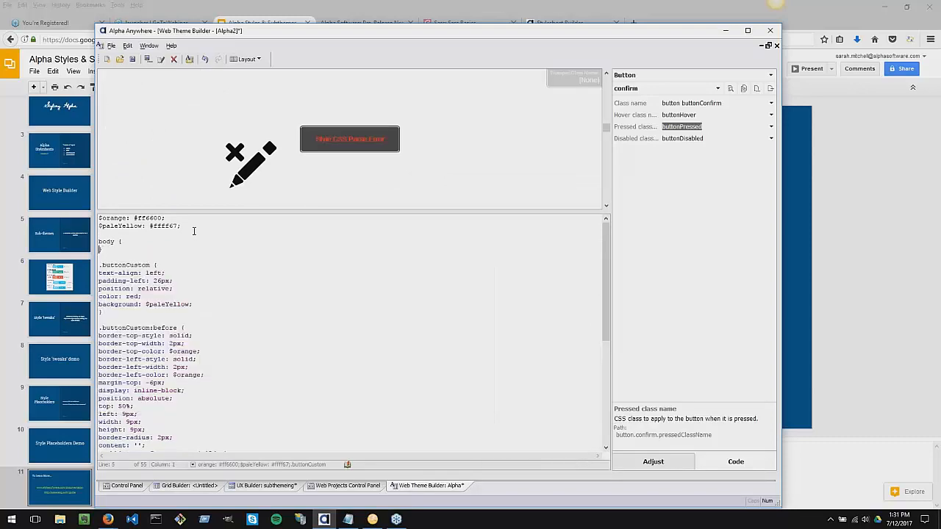
pyautogui.press('Tab')
pyautogui.write('ba')
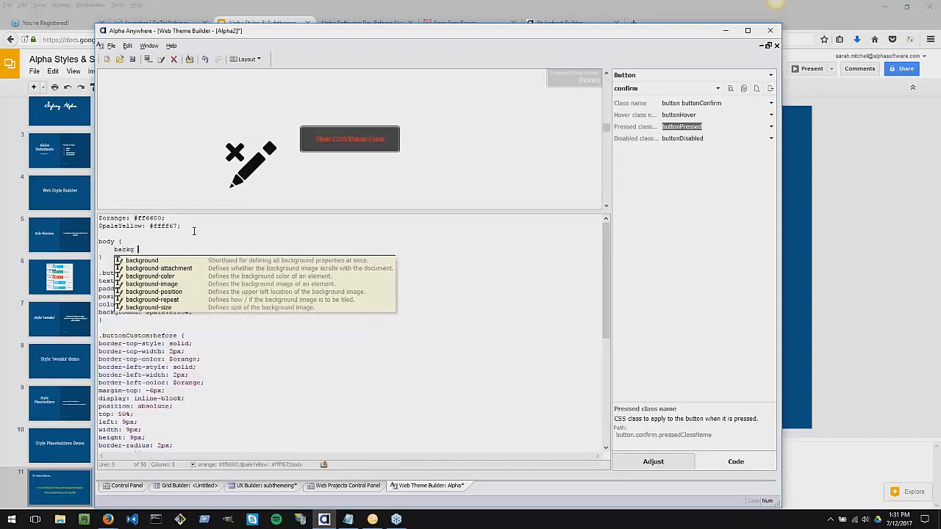
pyautogui.press('Return')
pyautogui.write('#')
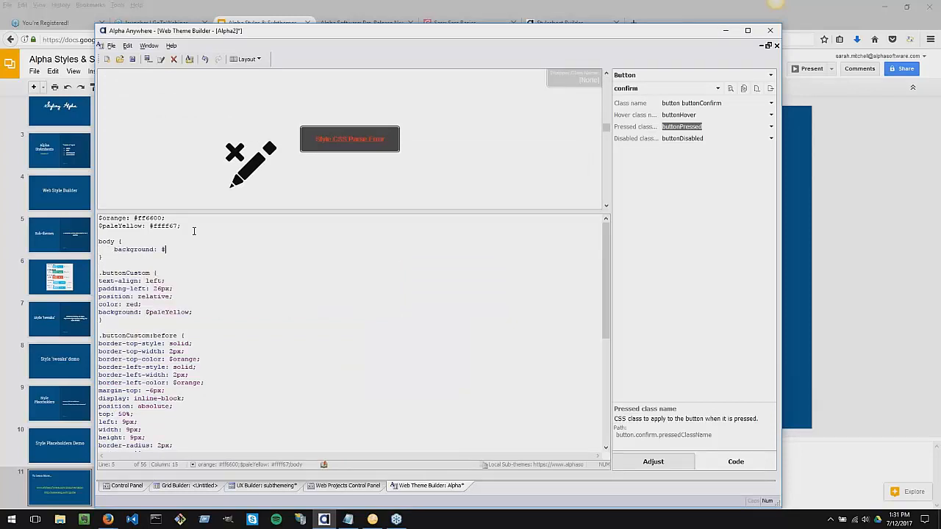
pyautogui.press('BackSpace')
pyautogui.write('yellow;')
pyautogui.click(151, 257)
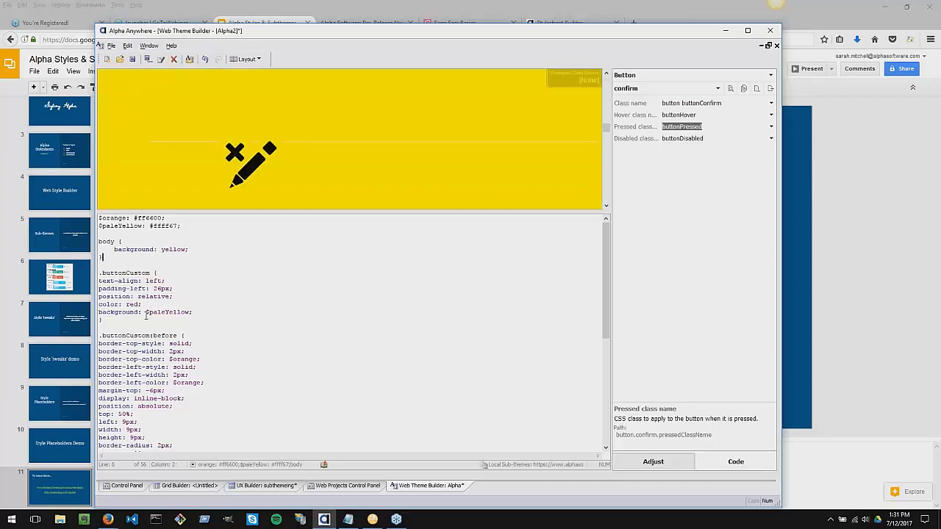
# Set the untitled grid's style name to Alpha in its properties.
pyautogui.click(190, 486)
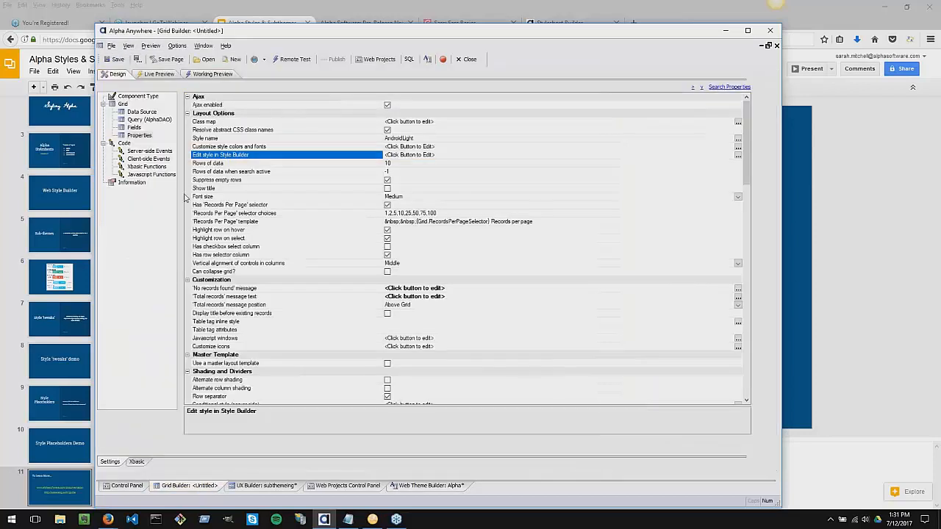
pyautogui.click(418, 138)
pyautogui.moveTo(417, 138); pyautogui.dragTo(384, 135)
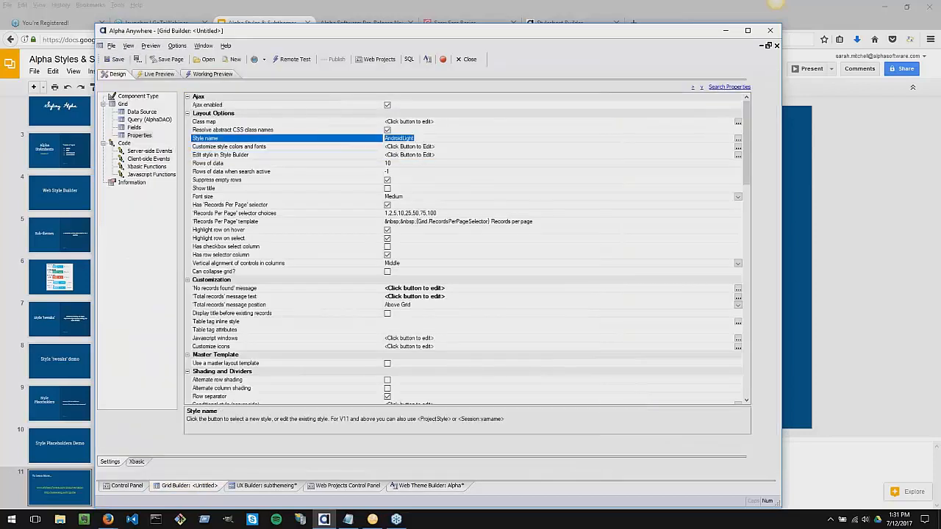
pyautogui.write('Alpha')
# Review the grid's Component Type and Data Source settings.
pyautogui.click(143, 113)
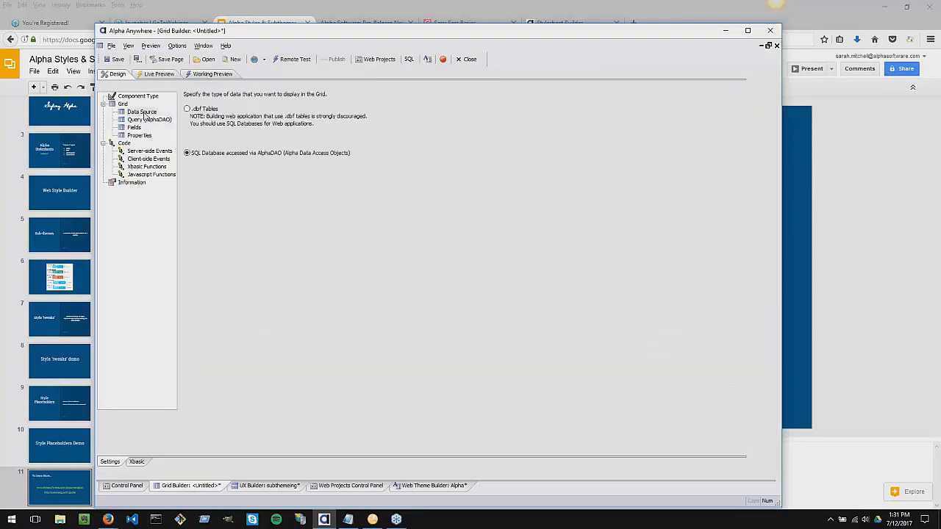
pyautogui.click(137, 97)
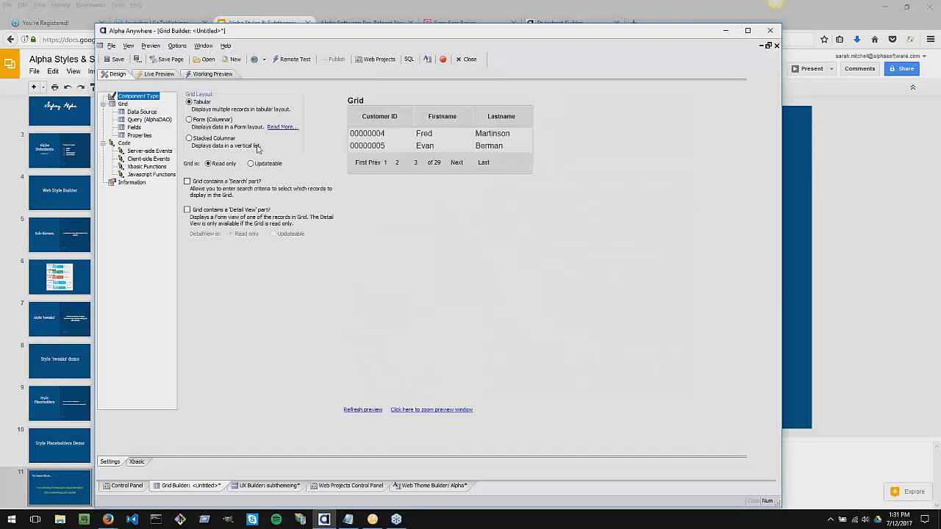
pyautogui.click(153, 112)
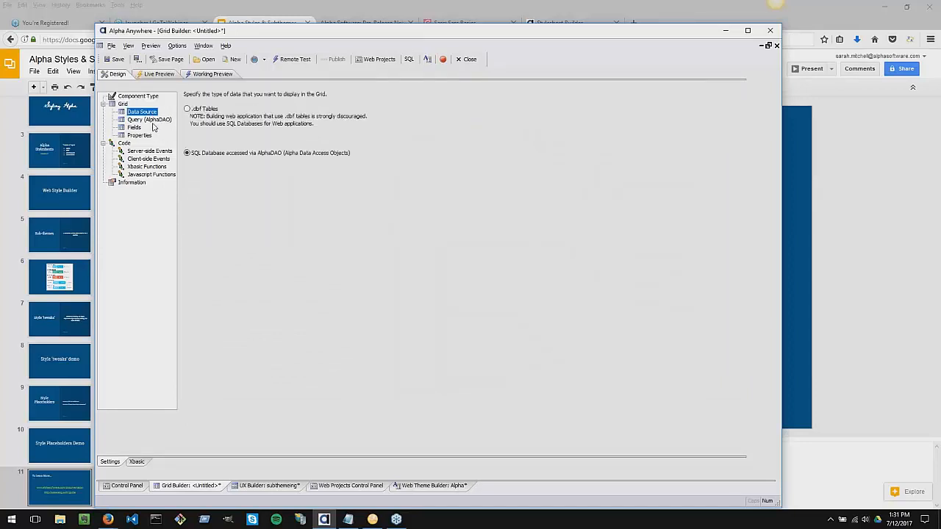
# Connect the grid's query to the AADemo-Northwind connection and base it on the Customers table.
pyautogui.click(150, 119)
pyautogui.click(331, 111)
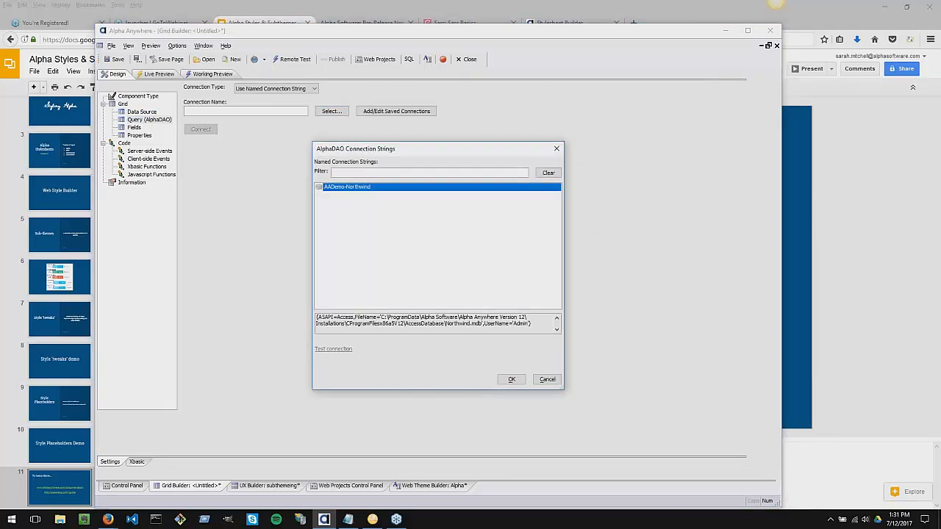
pyautogui.doubleClick(344, 188)
pyautogui.click(195, 130)
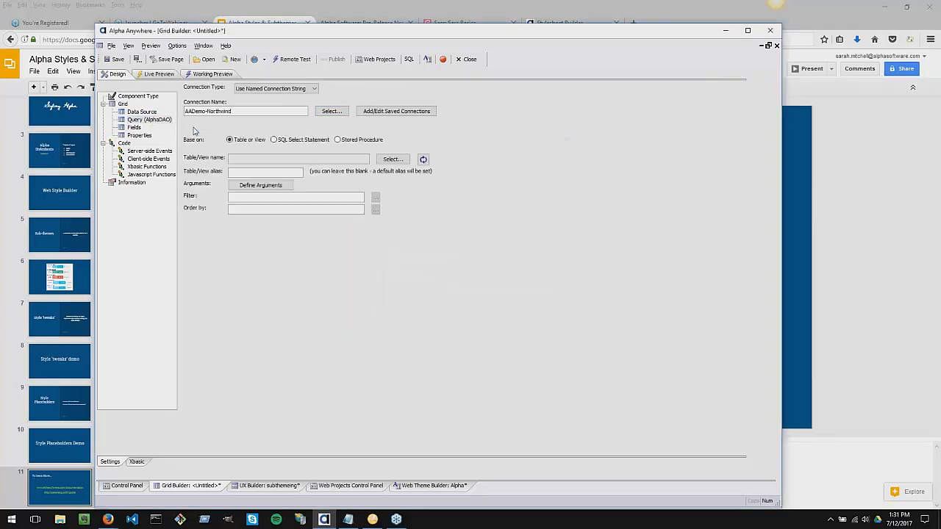
pyautogui.click(392, 159)
pyautogui.click(321, 249)
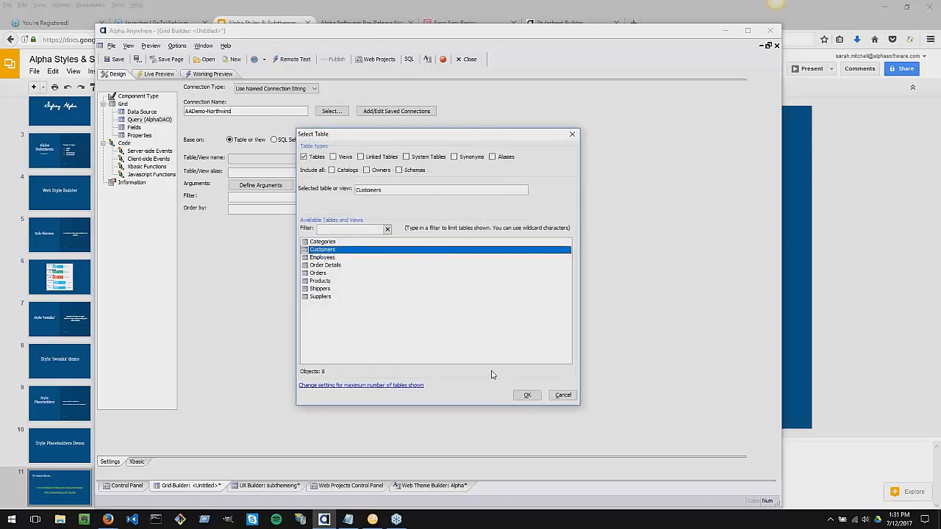
pyautogui.click(527, 394)
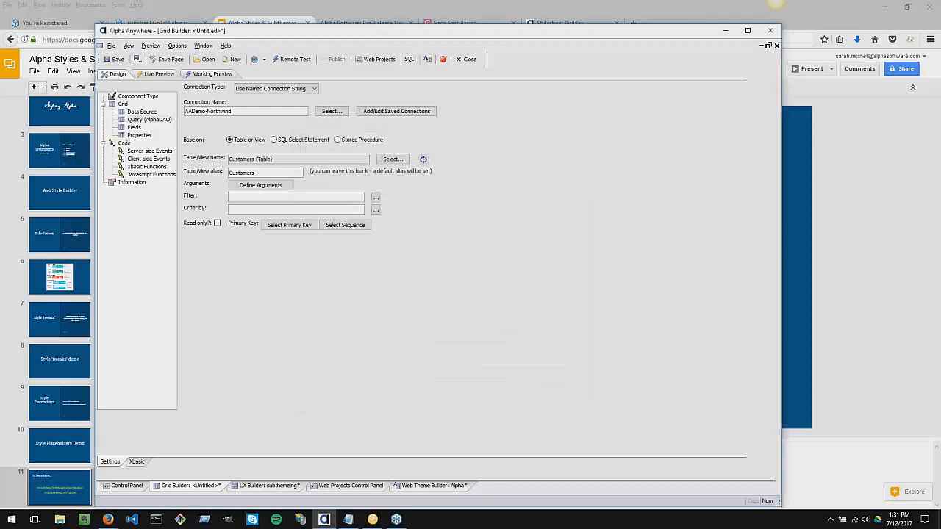
# Add the CustomerID, CompanyName and ContactName fields to the grid.
pyautogui.click(135, 128)
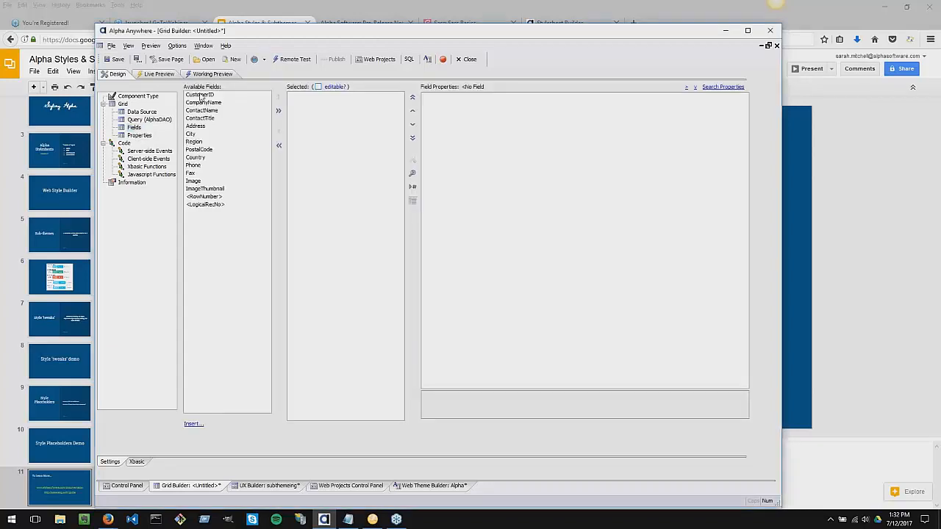
pyautogui.click(214, 96)
pyautogui.click(279, 98)
pyautogui.click(279, 98)
pyautogui.click(278, 98)
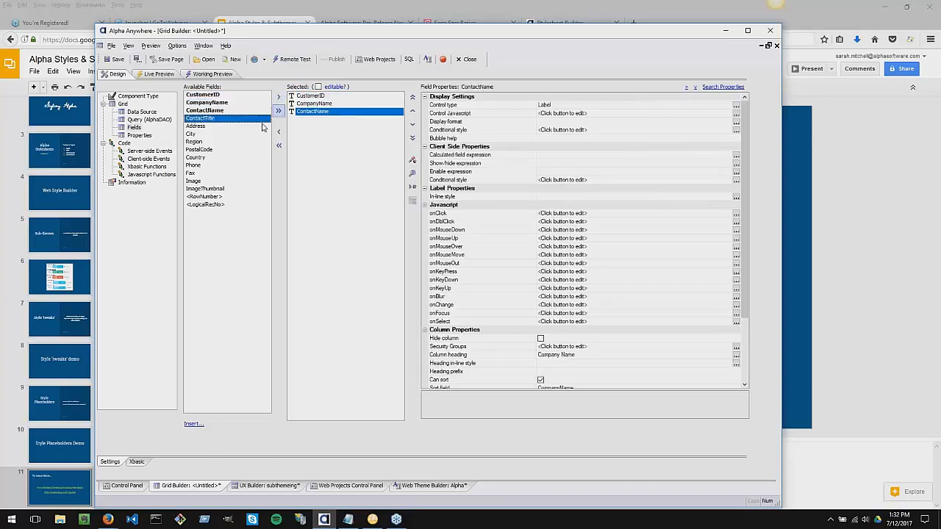
# Run the grid in Working Preview and as a full Live Preview, starting the development server for it.
pyautogui.click(200, 76)
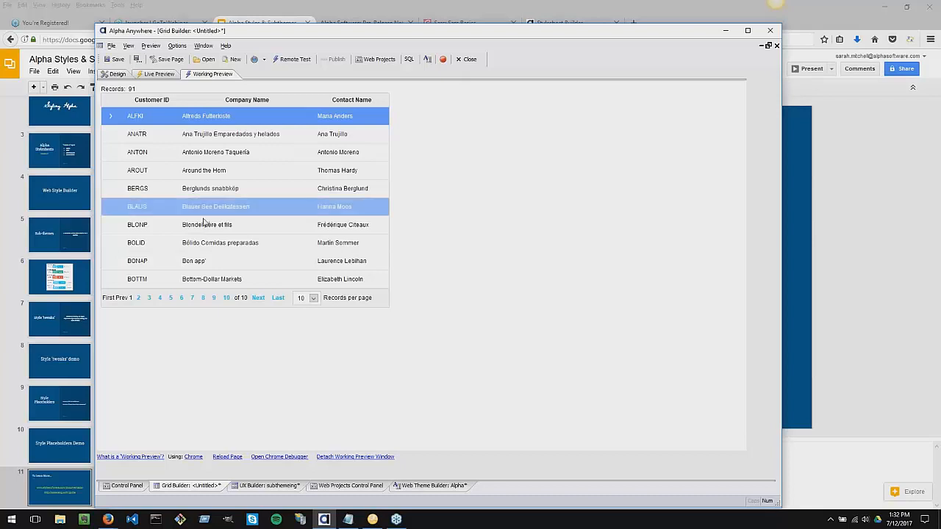
pyautogui.click(157, 76)
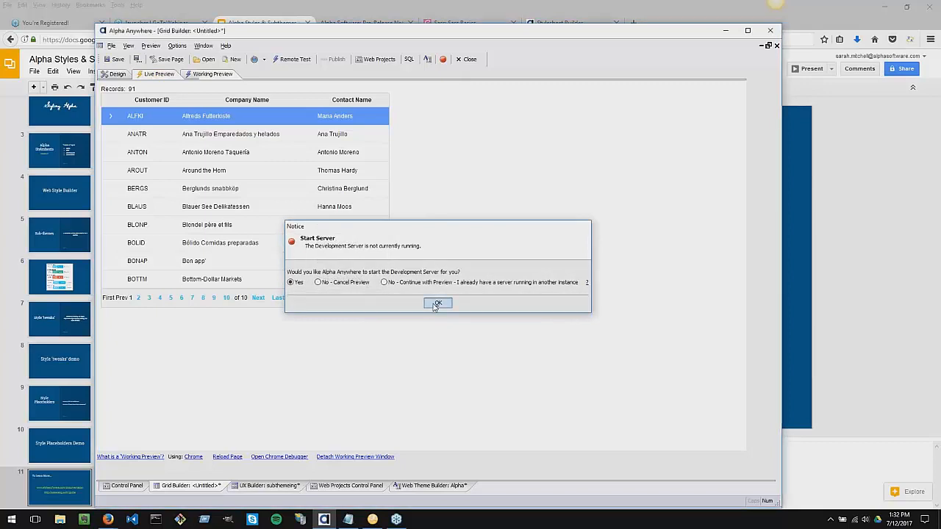
pyautogui.click(437, 303)
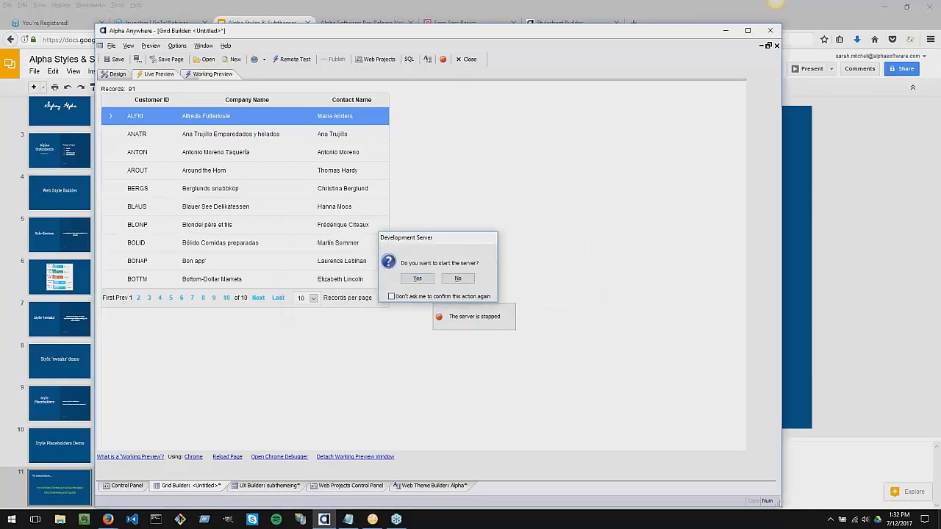
pyautogui.click(417, 279)
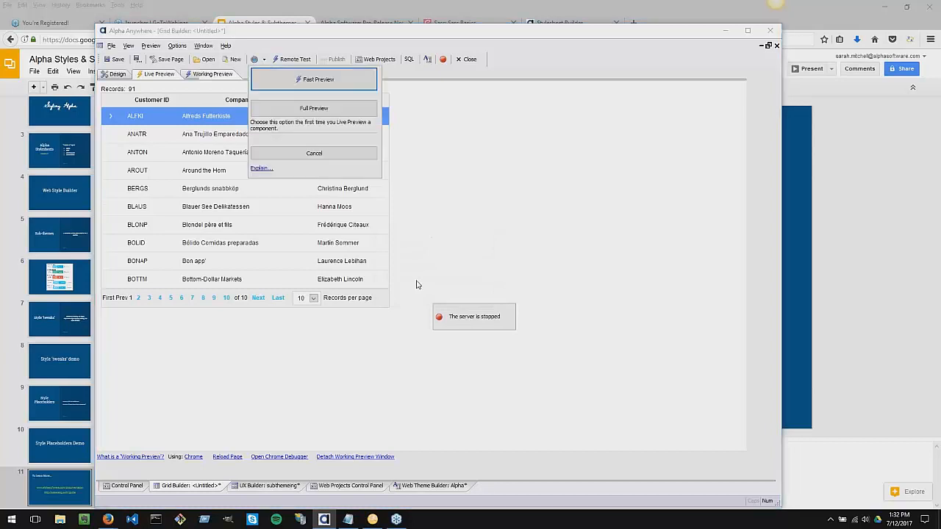
pyautogui.click(345, 116)
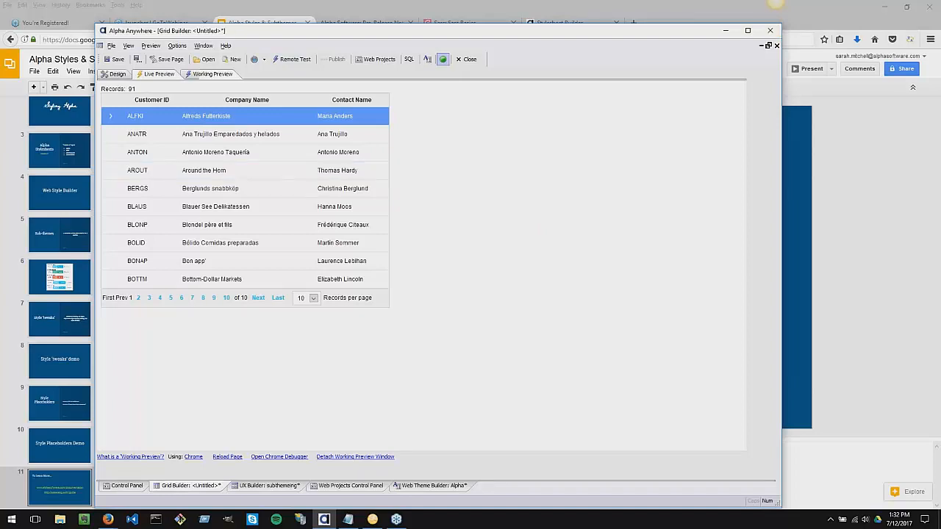
pyautogui.click(159, 74)
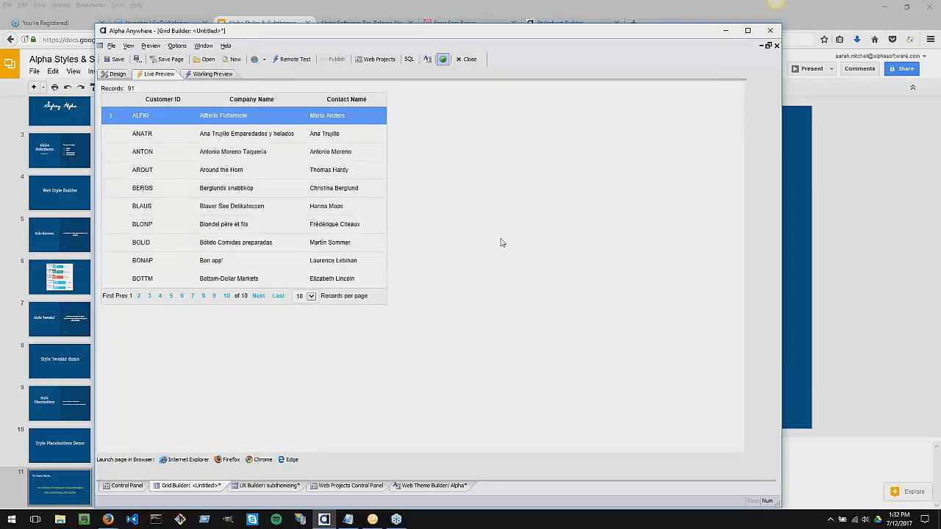
# Return to the grid's design and review its Query, Data Source and Properties settings.
pyautogui.click(116, 74)
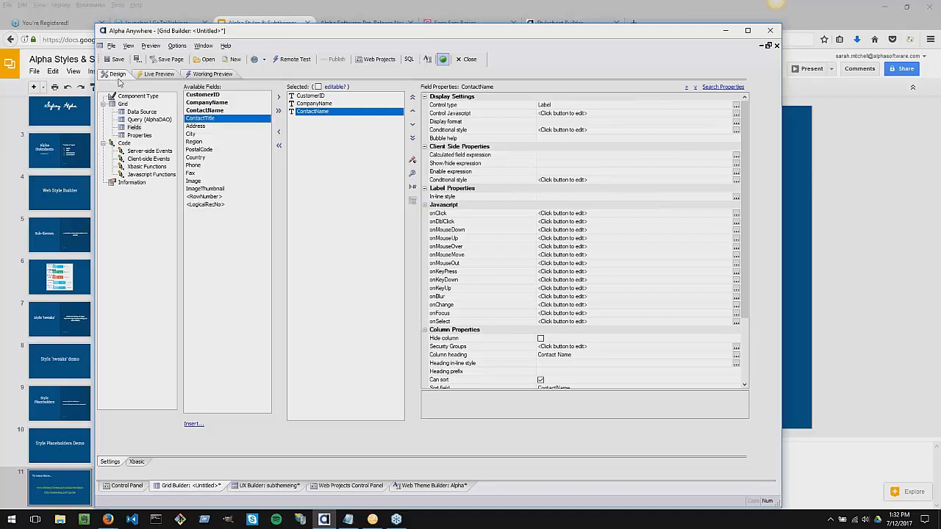
pyautogui.click(132, 120)
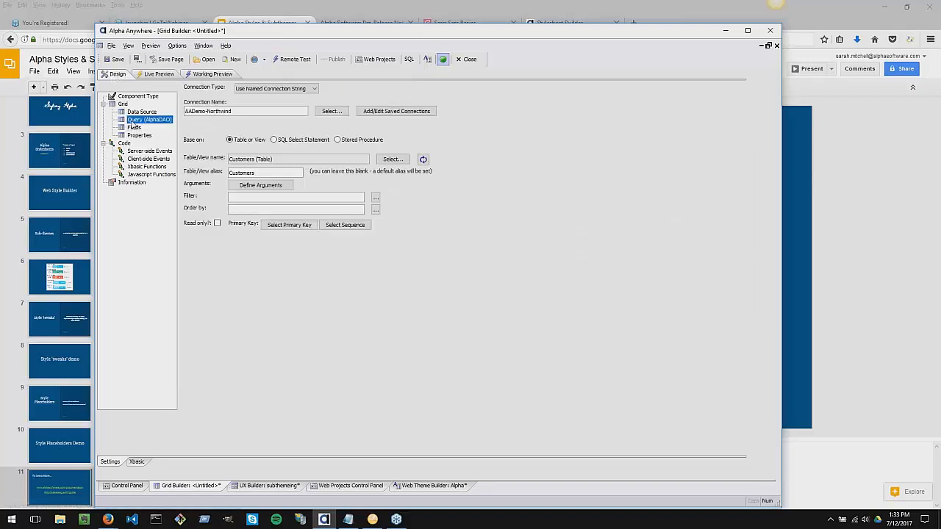
pyautogui.click(137, 111)
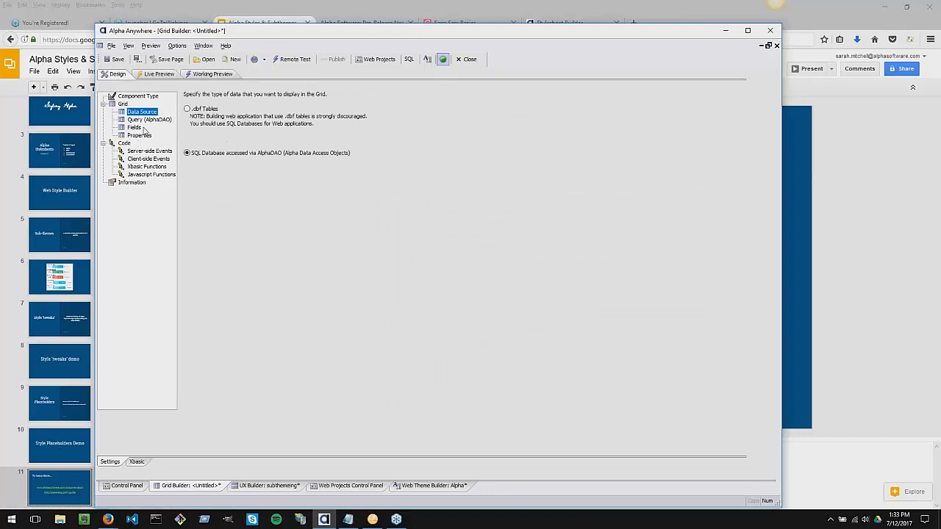
pyautogui.click(141, 135)
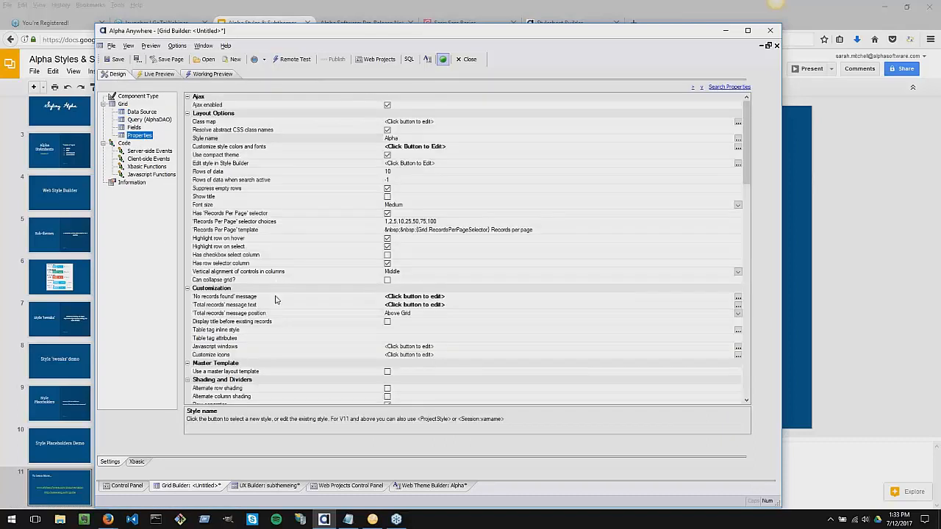
# Open the Custom button's click event in the subthemeing UX component and search the available Action Javascript actions for amazon.
pyautogui.click(267, 486)
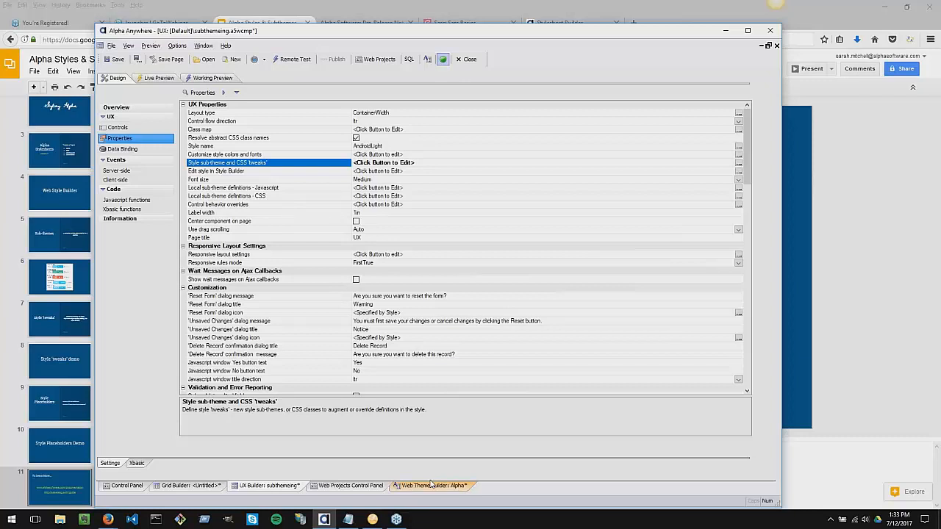
pyautogui.click(160, 129)
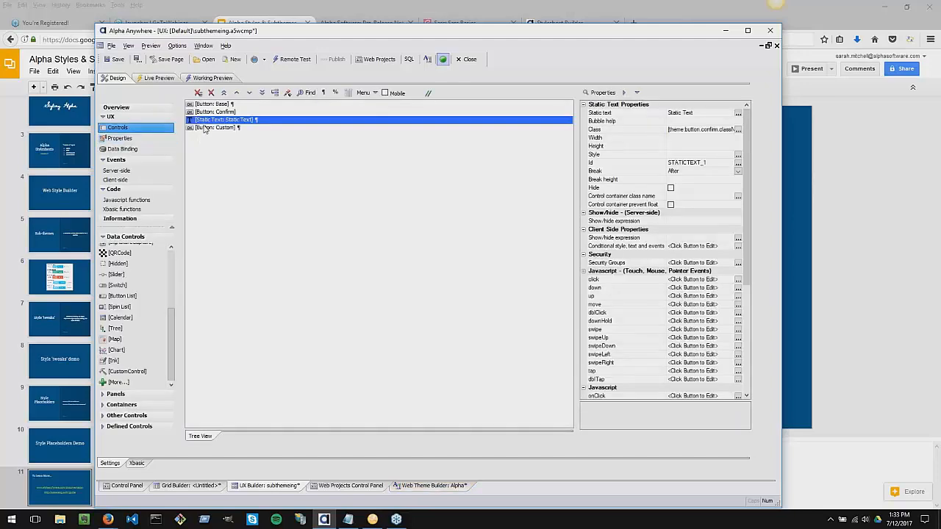
pyautogui.click(206, 128)
pyautogui.scroll(-2, 719, 270)
pyautogui.click(738, 321)
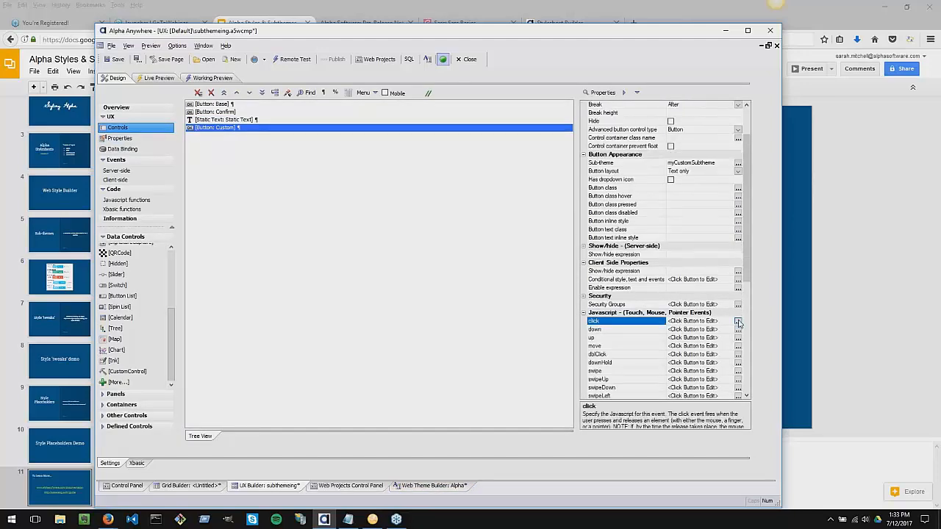
pyautogui.click(338, 174)
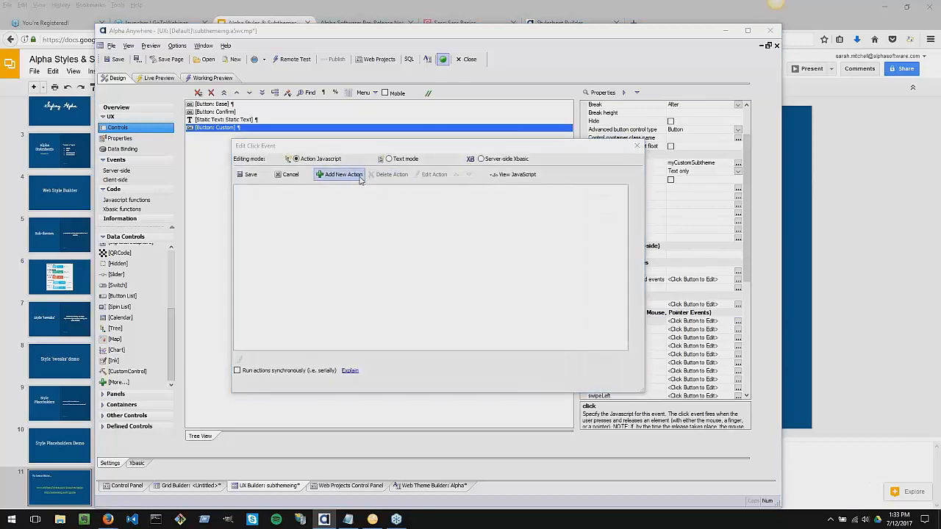
pyautogui.write('amazon')
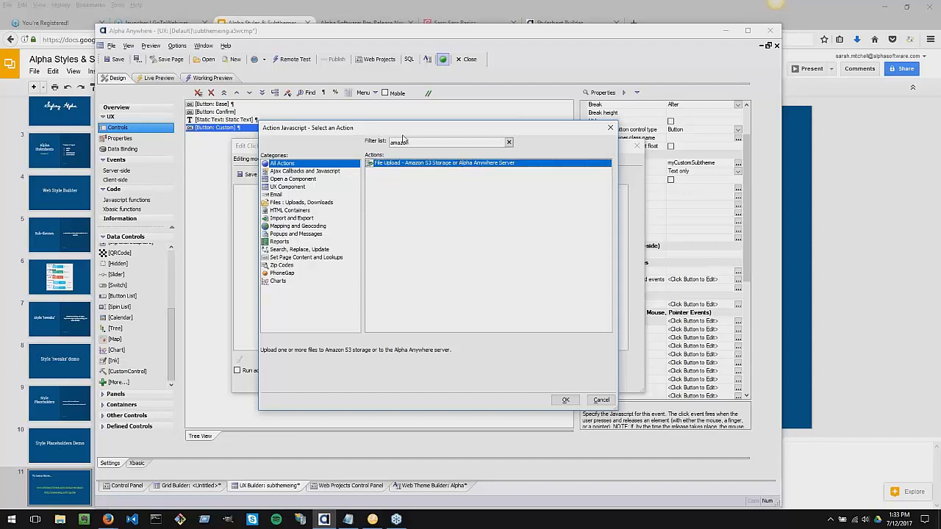
# Filter the actions by "down" instead and open the PhoneGap - File Download action.
pyautogui.press('BackSpace')
pyautogui.press('BackSpace')
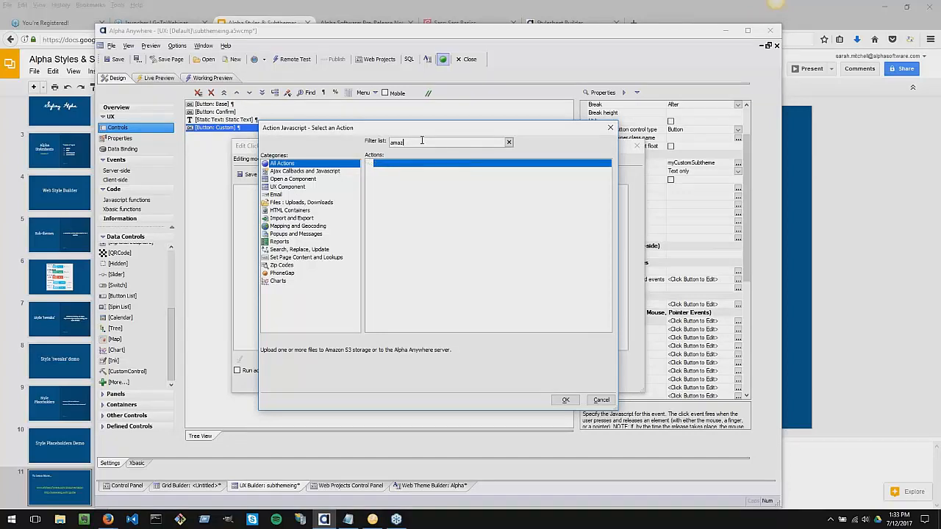
pyautogui.press('BackSpace')
pyautogui.press('BackSpace')
pyautogui.press('BackSpace')
pyautogui.press('BackSpace')
pyautogui.write('down')
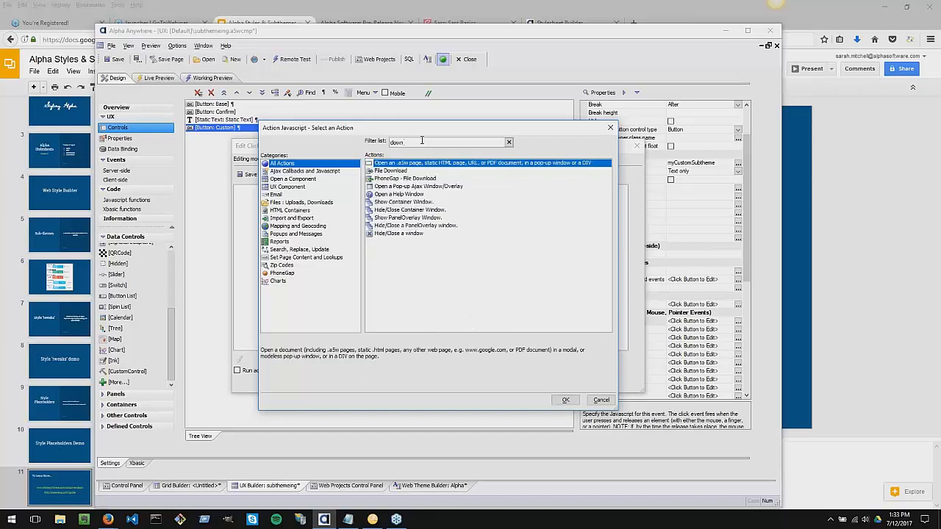
pyautogui.click(420, 171)
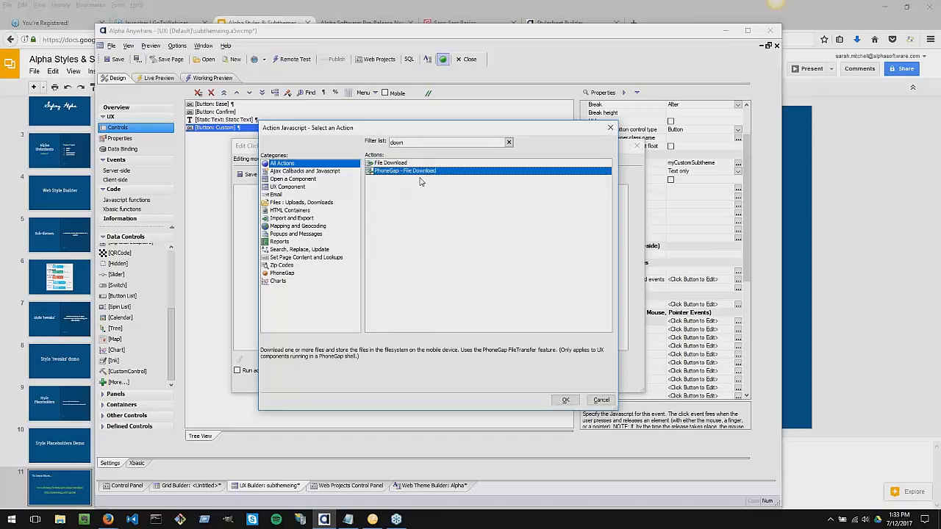
pyautogui.click(572, 404)
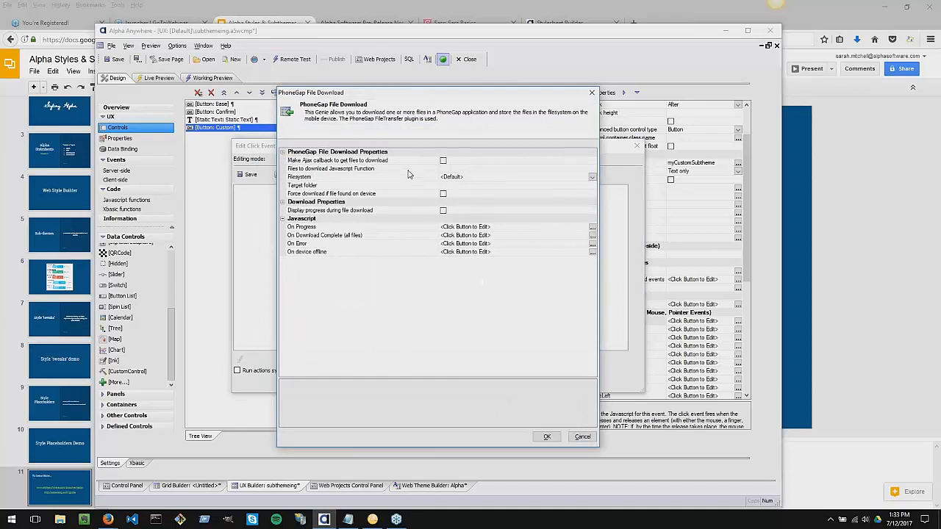
# Examine the Ajax callback, files-to-download function and Filesystem properties of the PhoneGap File Download, and close it without saving.
pyautogui.click(407, 170)
pyautogui.click(408, 177)
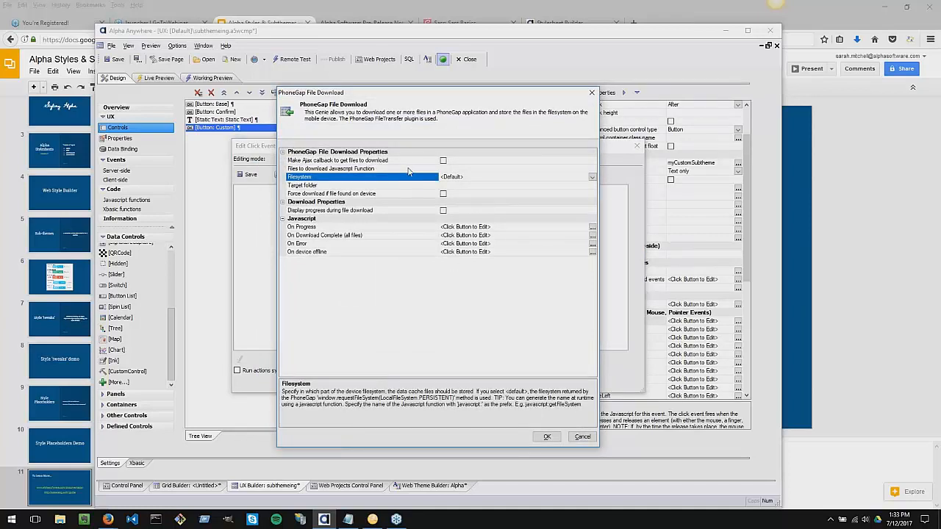
pyautogui.click(407, 160)
pyautogui.click(409, 176)
pyautogui.doubleClick(407, 162)
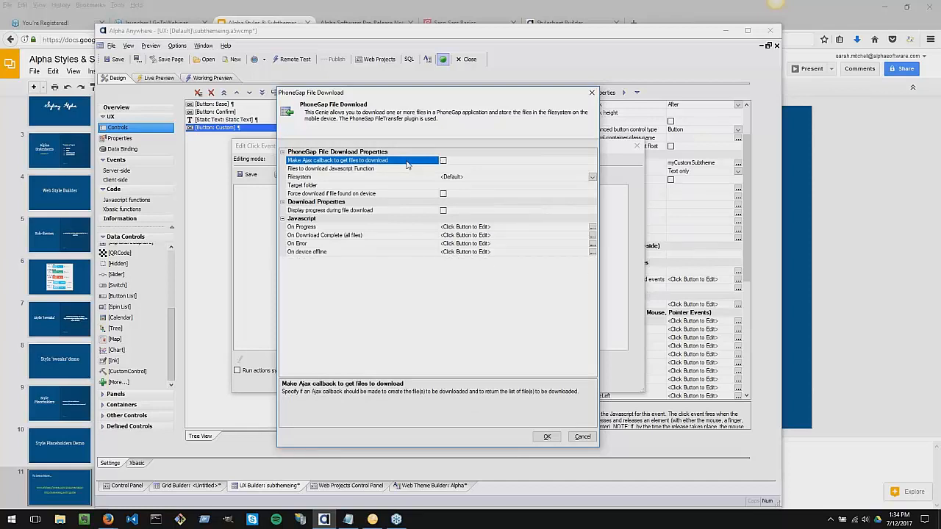
pyautogui.click(410, 169)
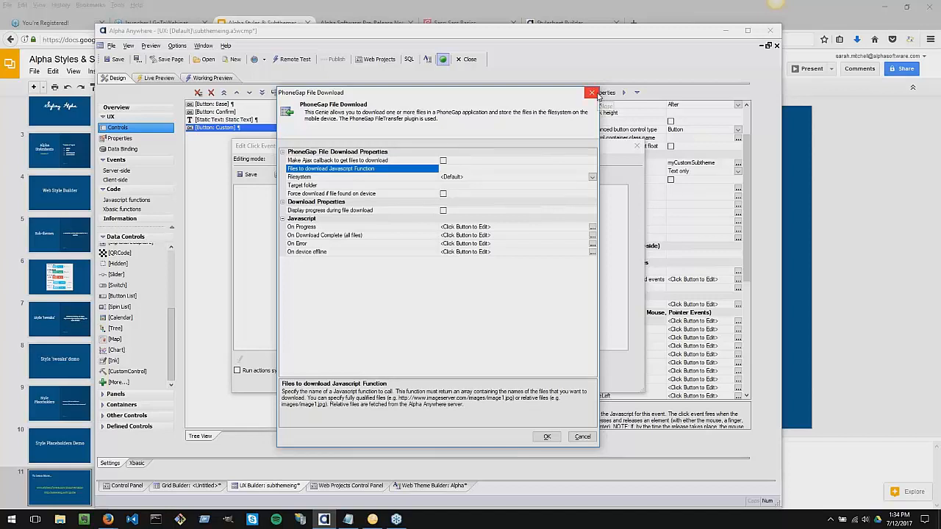
pyautogui.click(597, 96)
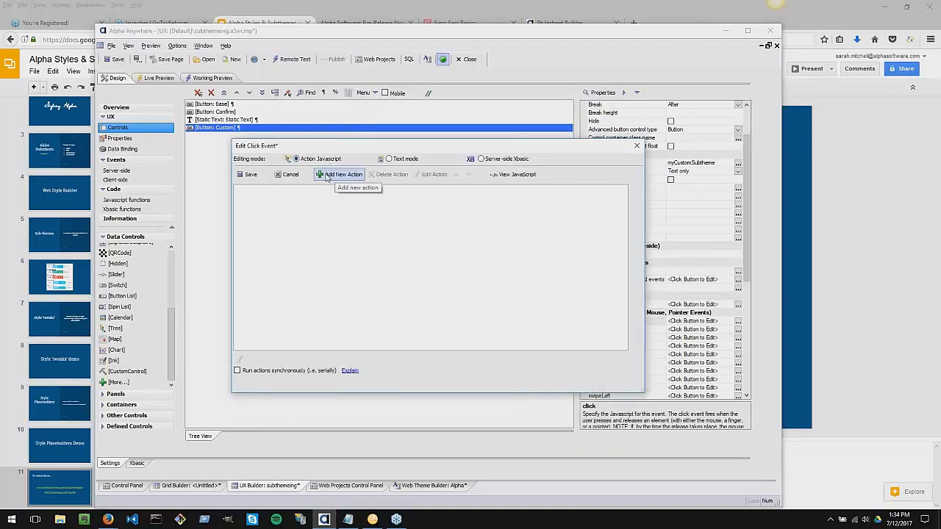
# Reopen the action selection for the click event and filter the list by "phonegap".
pyautogui.click(327, 176)
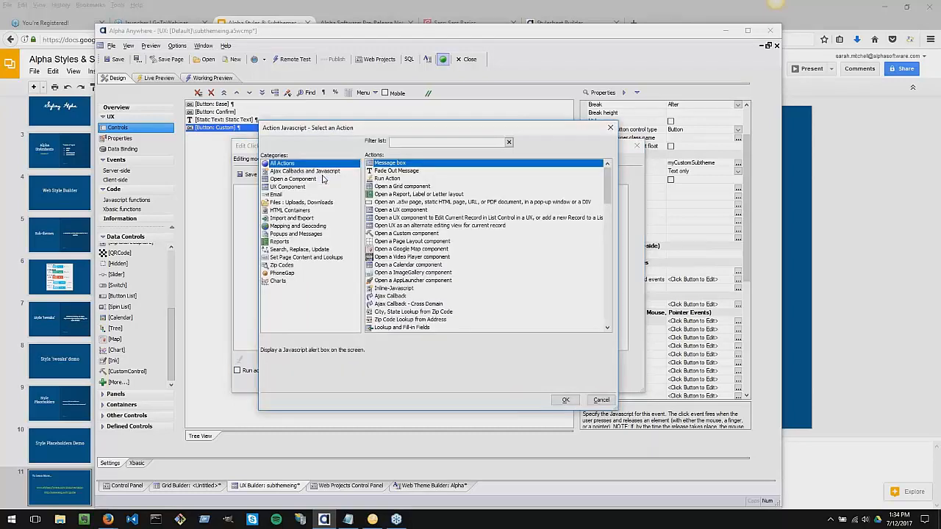
pyautogui.write('phone')
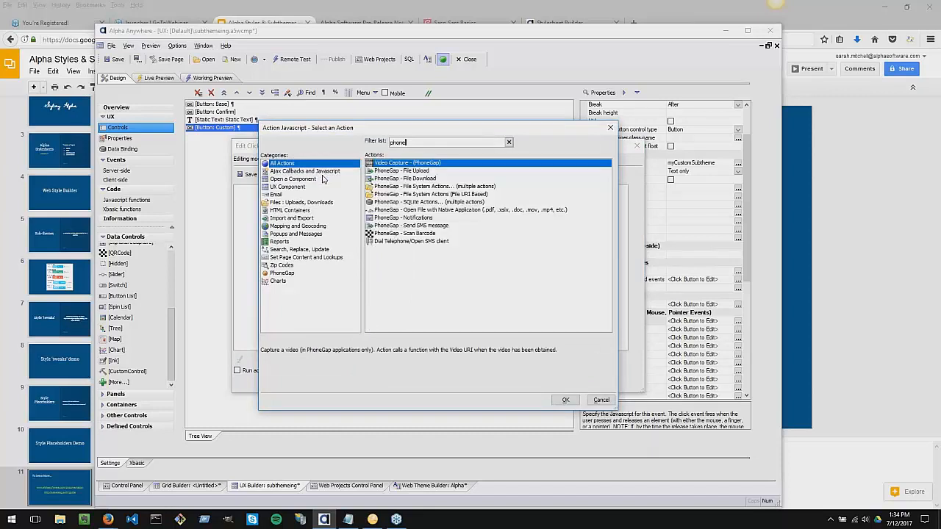
pyautogui.write('gap')
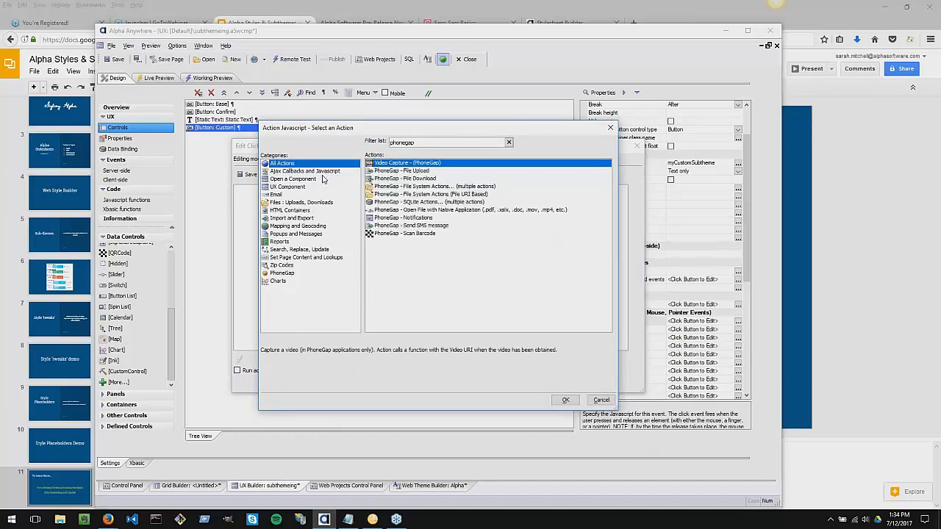
# Switch to the Stylesheet Builder documentation page in the browser and search the documentation for "download from amazon s3".
pyautogui.click(416, 5)
pyautogui.click(563, 23)
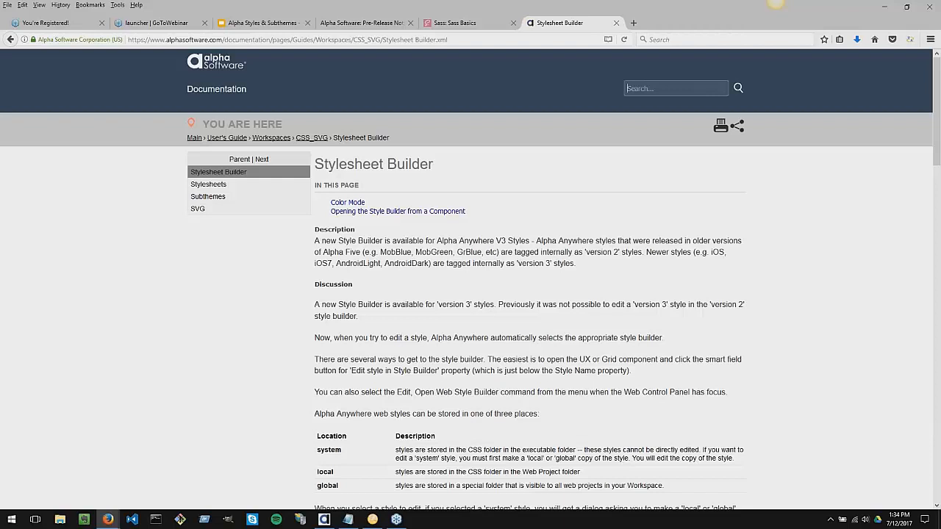
pyautogui.write('down')
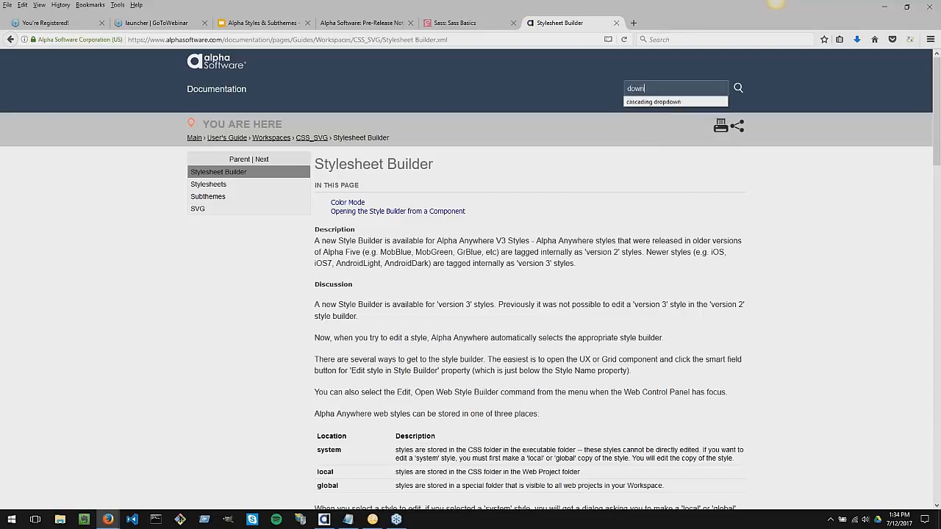
pyautogui.write('load from amazon s3')
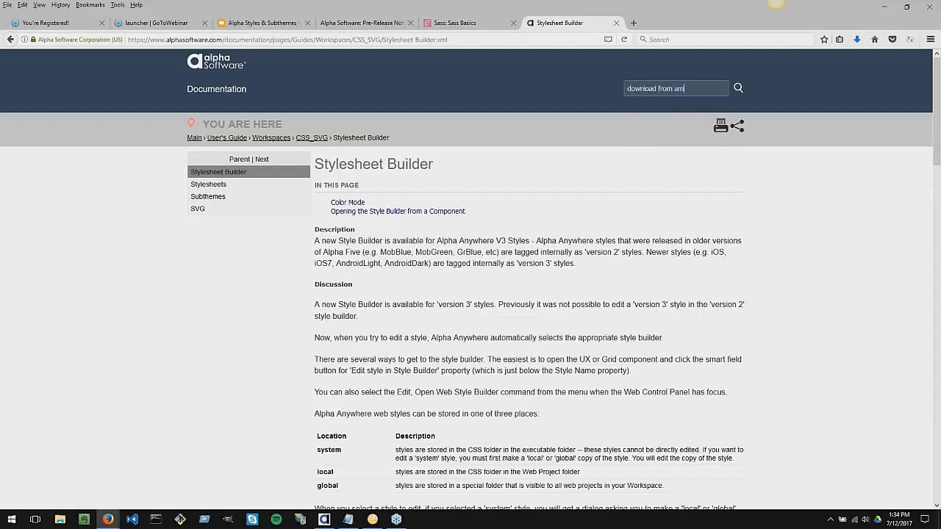
pyautogui.press('Return')
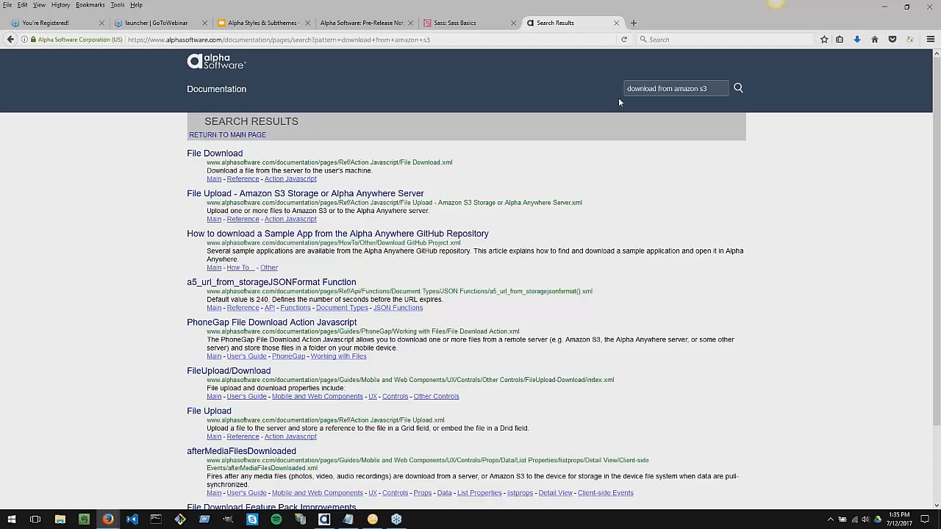
pyautogui.scroll(-1, 607, 106)
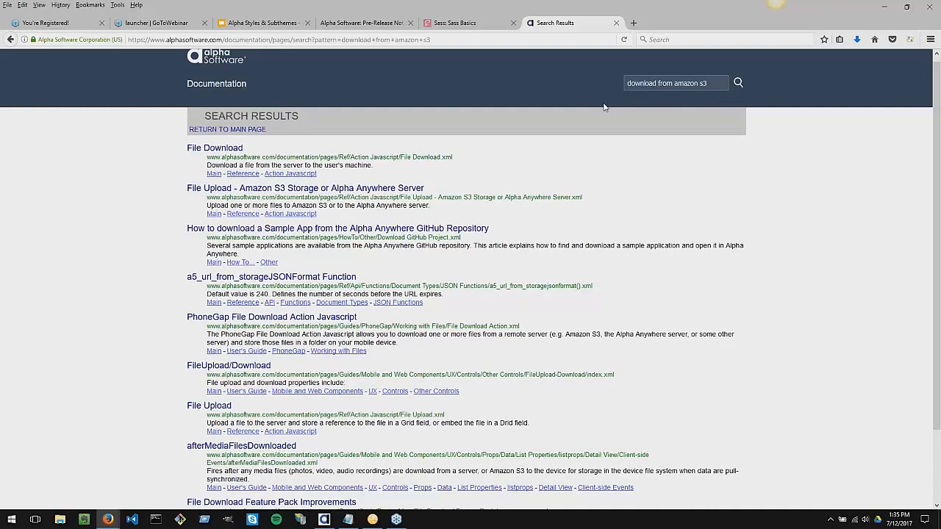
pyautogui.scroll(-1, 604, 107)
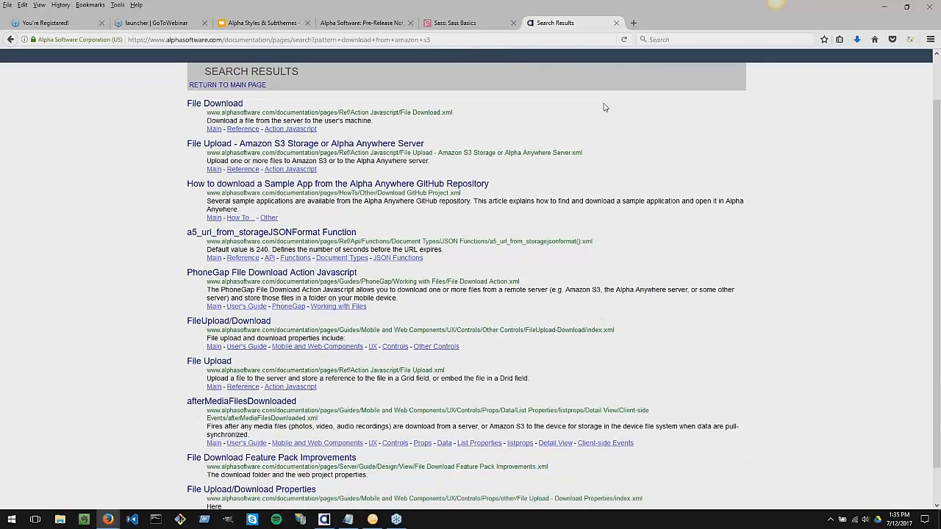
pyautogui.scroll(1, 602, 111)
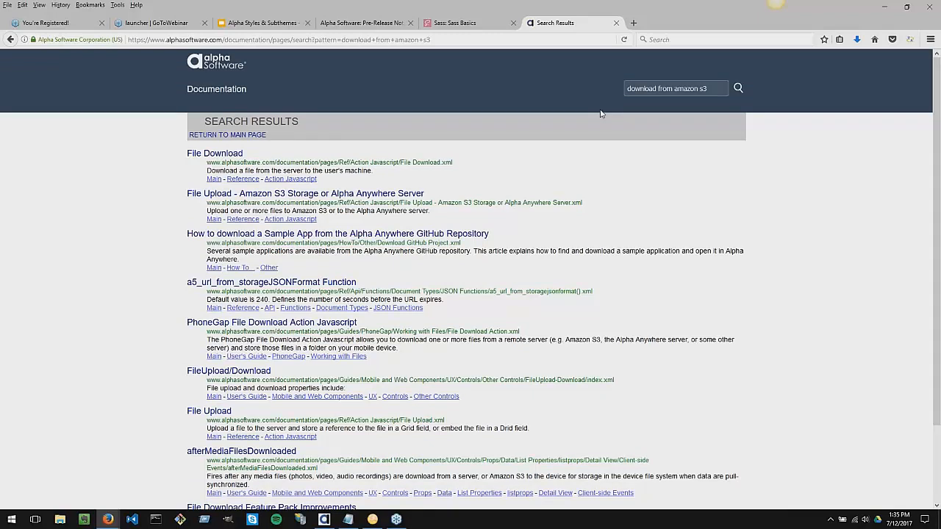
# Open the PhoneGap File Download Action Javascript search result and read its description and property notes.
pyautogui.click(297, 321)
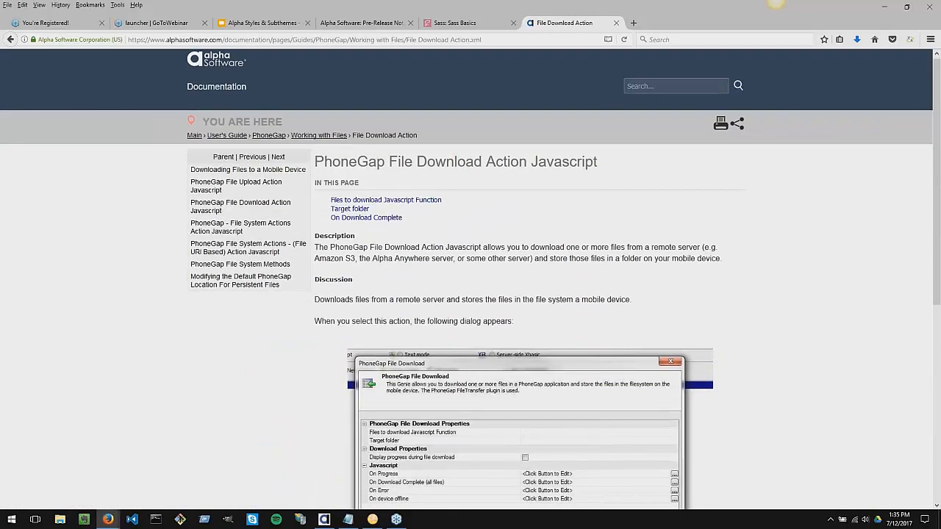
pyautogui.scroll(-2, 514, 405)
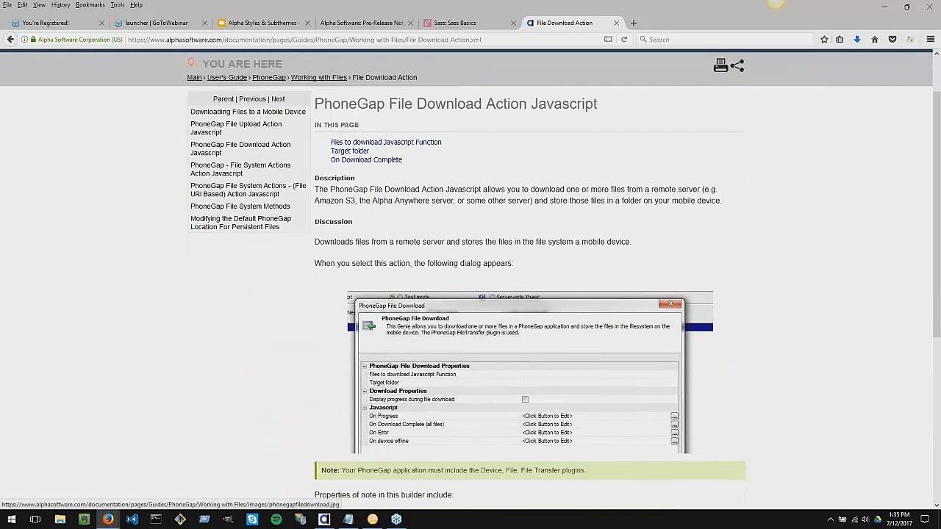
pyautogui.scroll(-6, 529, 331)
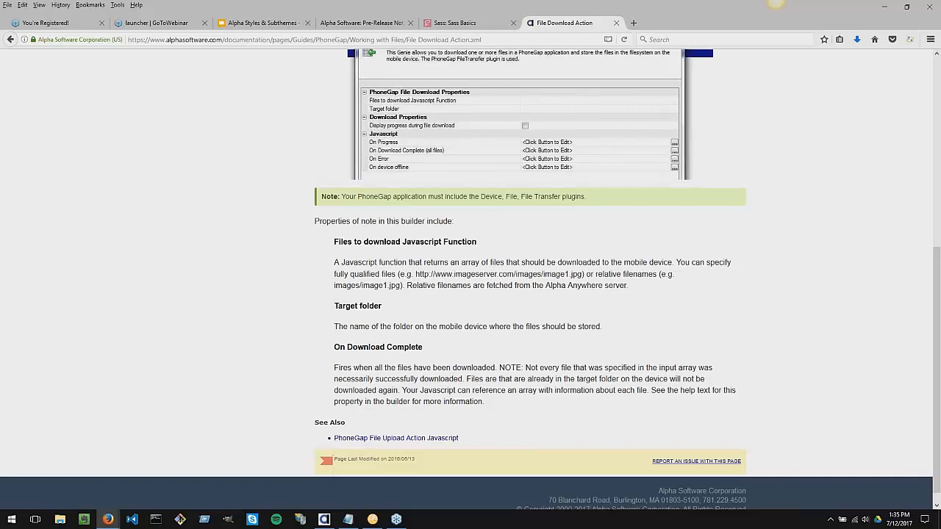
pyautogui.scroll(3, 530, 279)
pyautogui.scroll(5, 529, 280)
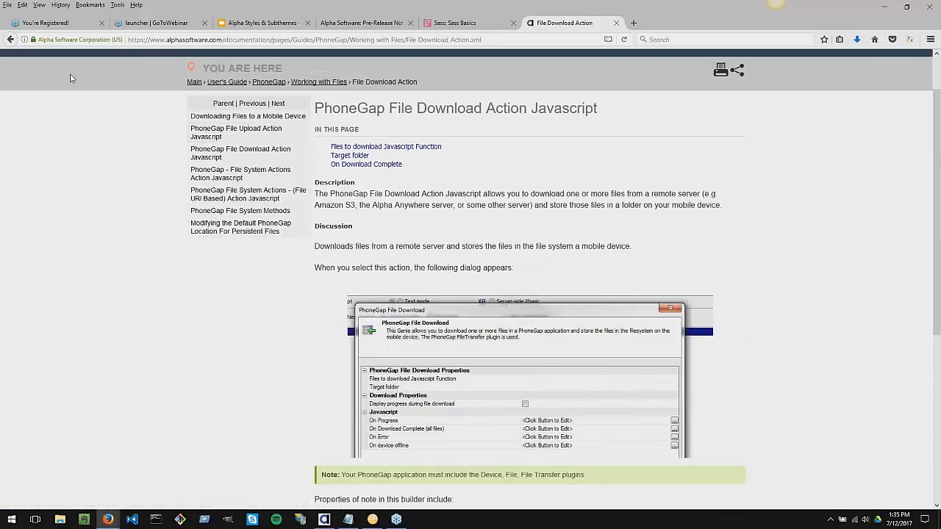
# Return to the search results and look over the File Upload - Amazon S3 Storage or Alpha Anywhere Server page.
pyautogui.click(9, 40)
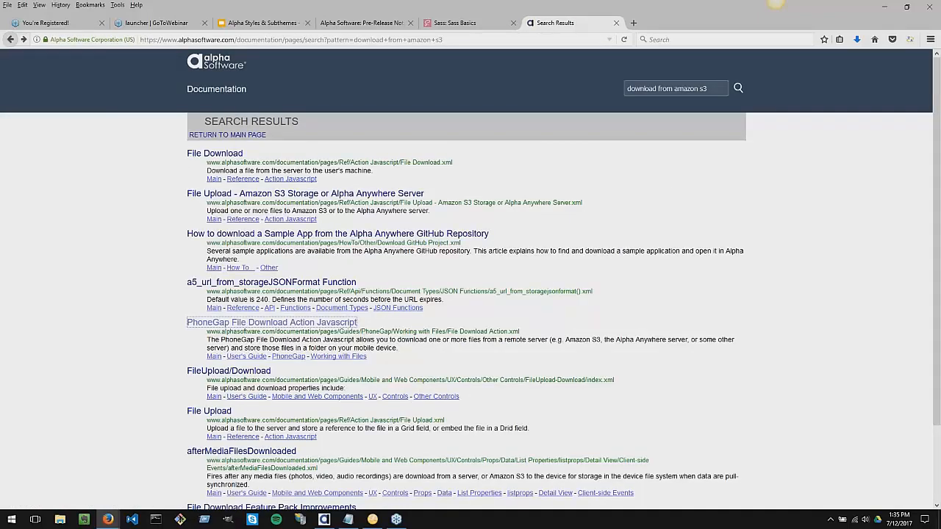
pyautogui.click(245, 198)
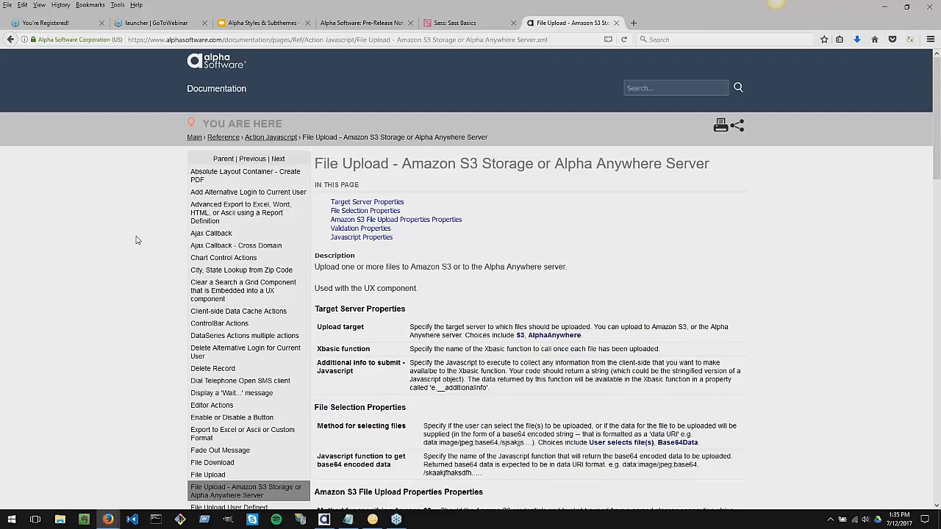
pyautogui.scroll(-3, 136, 240)
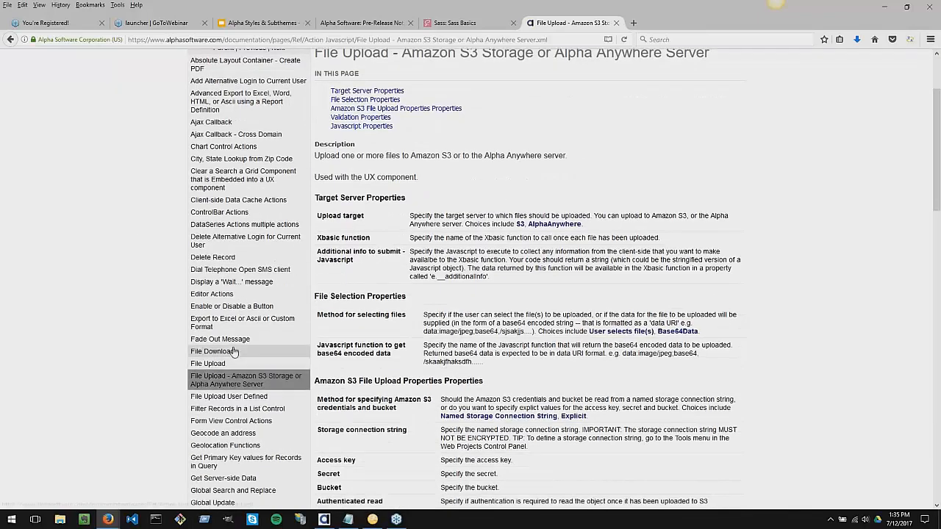
# Open the File Download action reference and examine its File Download, Amazon S3 and Javascript events properties.
pyautogui.click(234, 352)
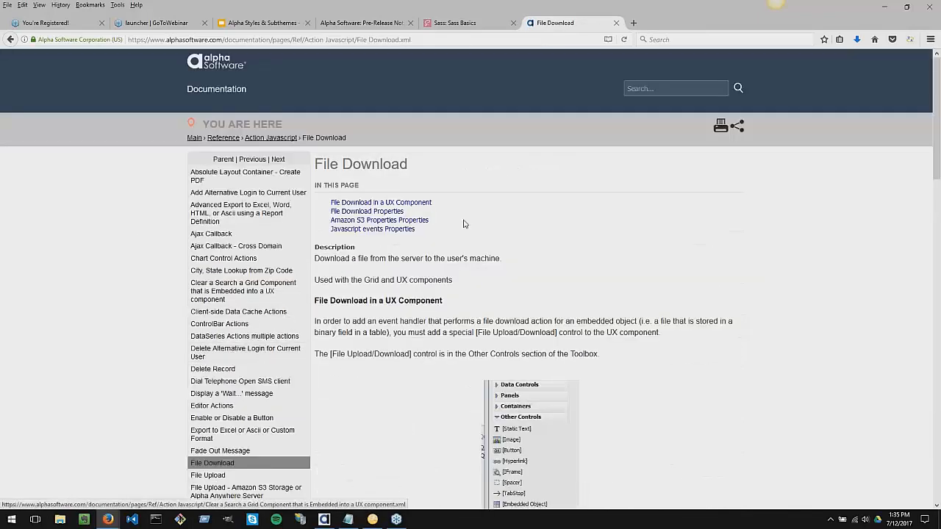
pyautogui.scroll(-7, 463, 221)
pyautogui.scroll(-4, 463, 224)
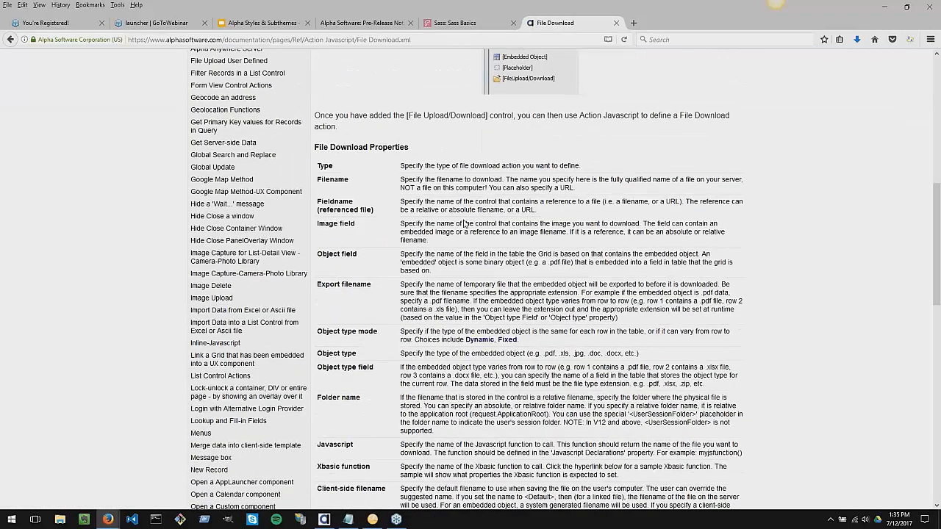
pyautogui.scroll(-12, 463, 223)
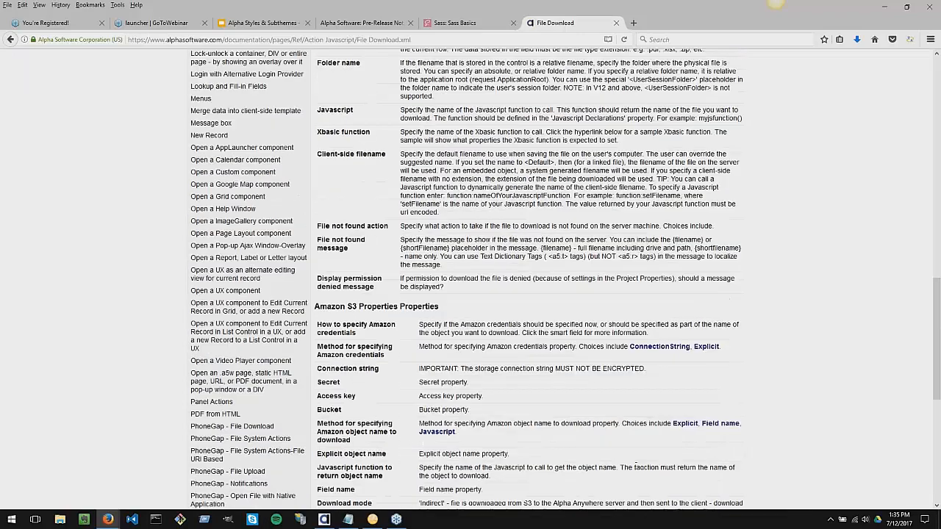
pyautogui.scroll(-4, 463, 224)
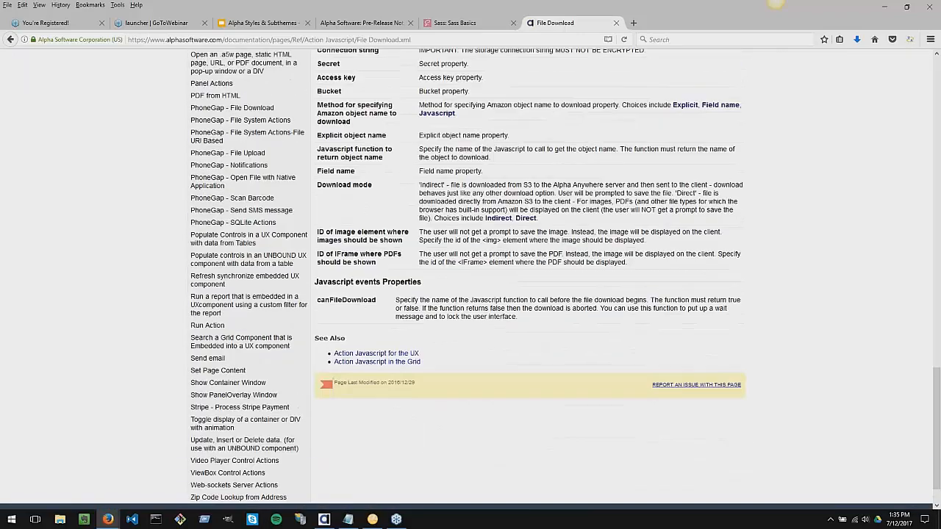
pyautogui.scroll(11, 471, 276)
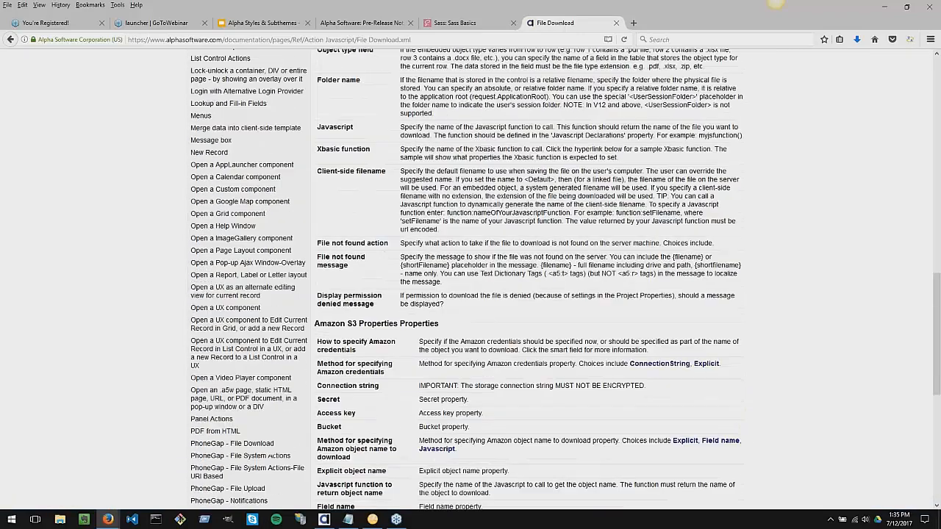
pyautogui.scroll(3, 471, 277)
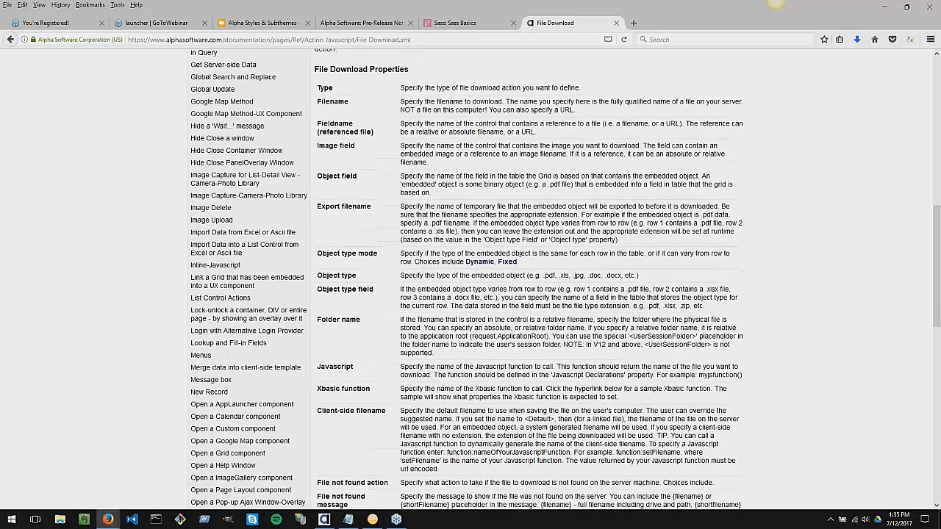
pyautogui.scroll(12, 470, 277)
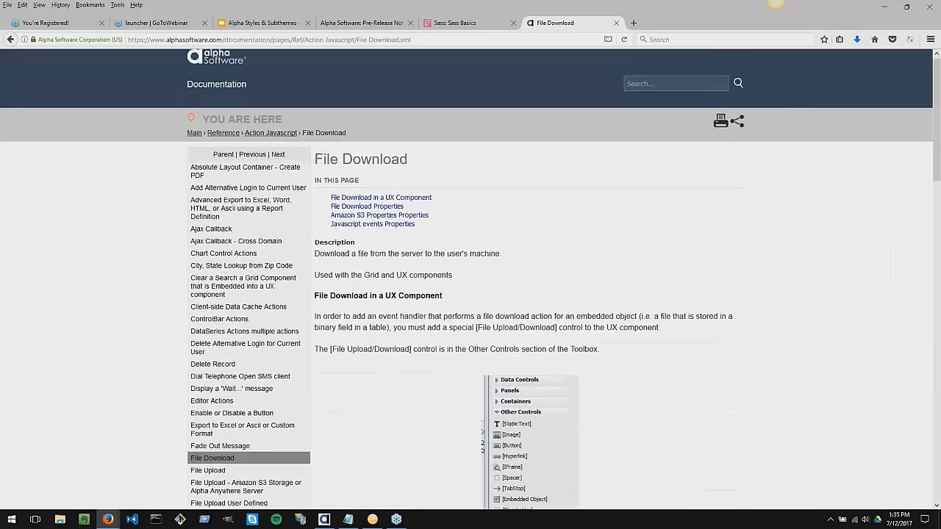
# Switch back to Alpha Anywhere, filter the Action Javascript actions by "ownload" and open the File Download action.
pyautogui.click(324, 519)
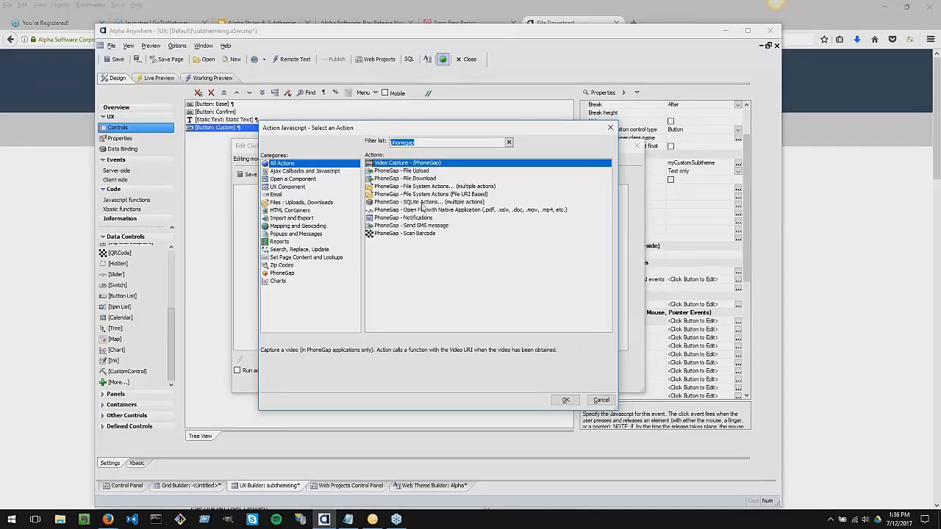
pyautogui.write('ownload')
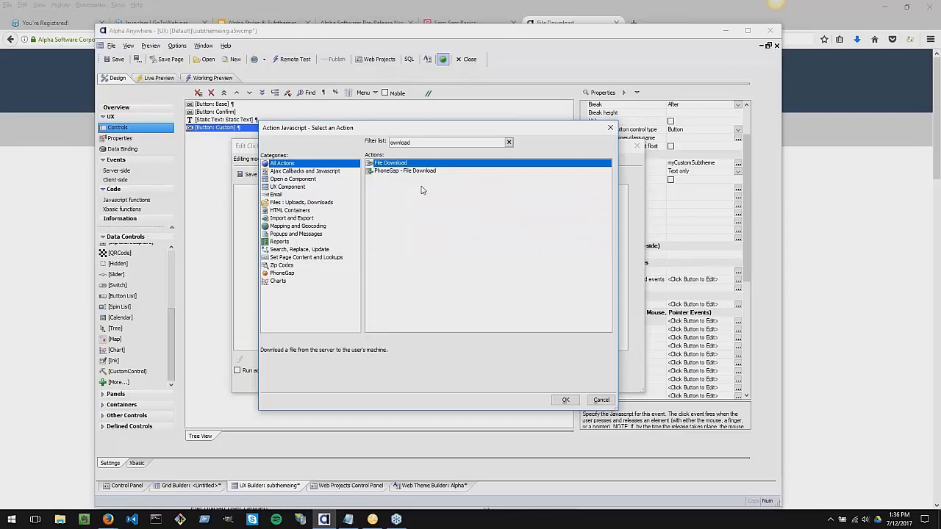
pyautogui.doubleClick(414, 165)
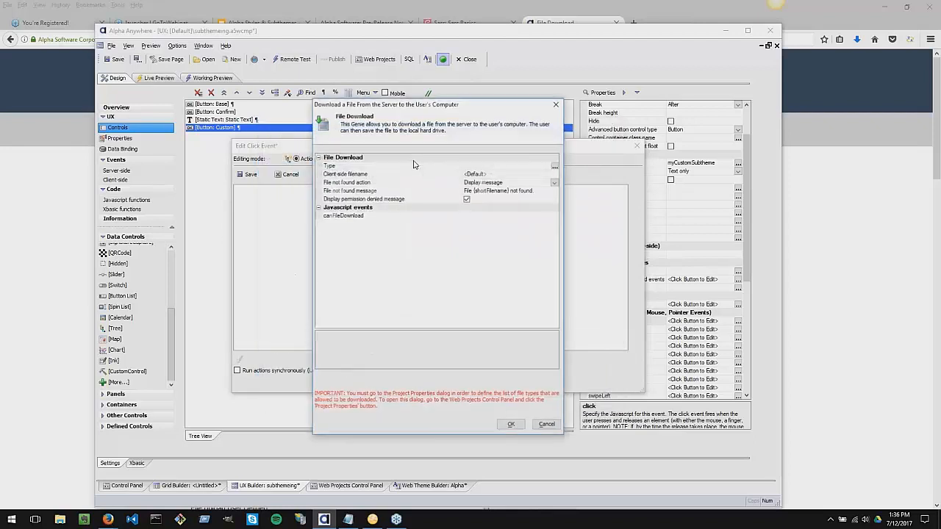
# Set the File Download type to Amazon S3 Storage to bring up its S3 properties, and close the action and click event without saving.
pyautogui.click(414, 167)
pyautogui.click(555, 166)
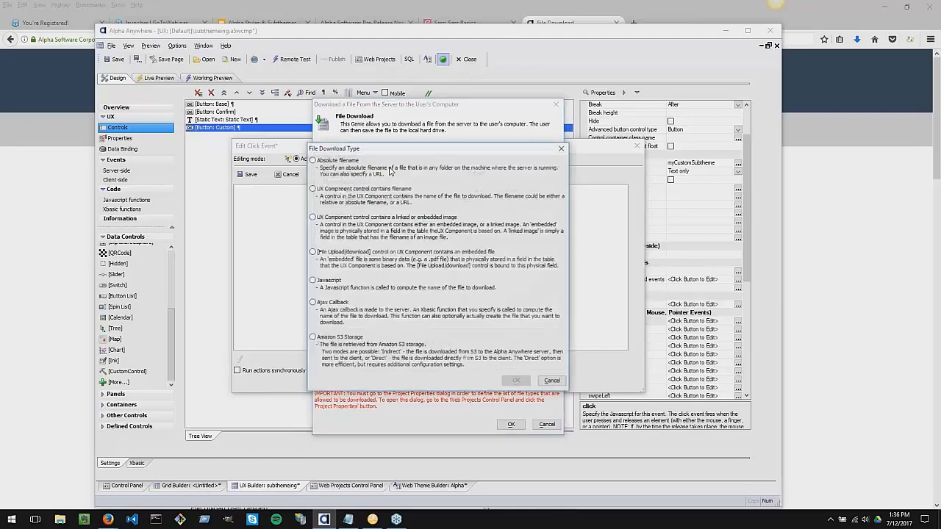
pyautogui.click(312, 337)
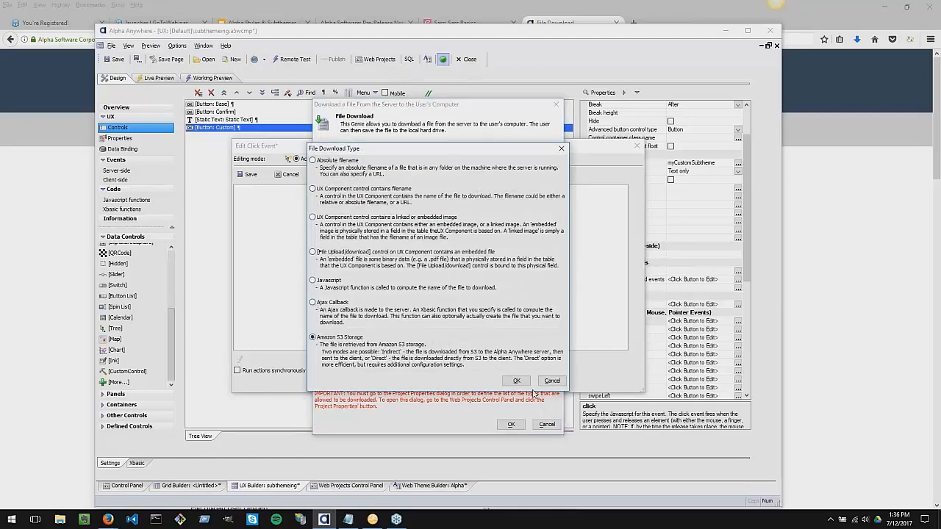
pyautogui.click(517, 380)
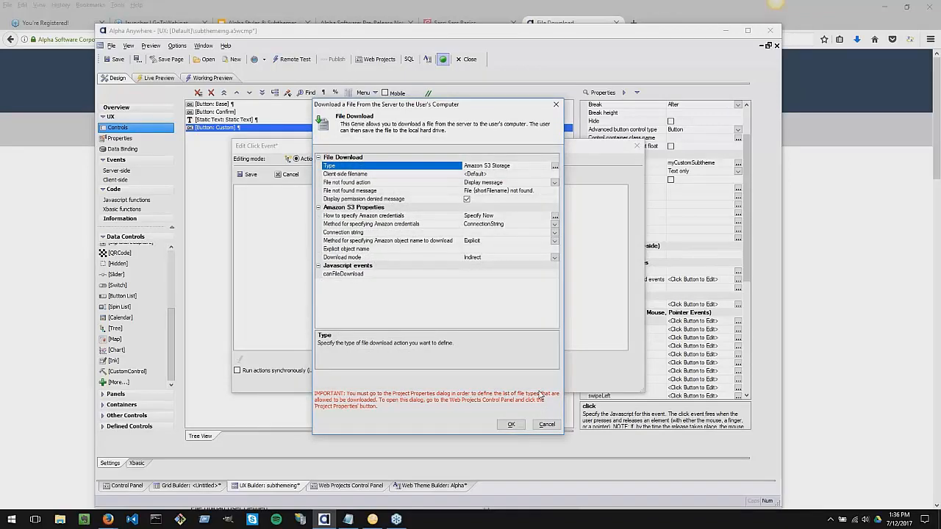
pyautogui.click(545, 425)
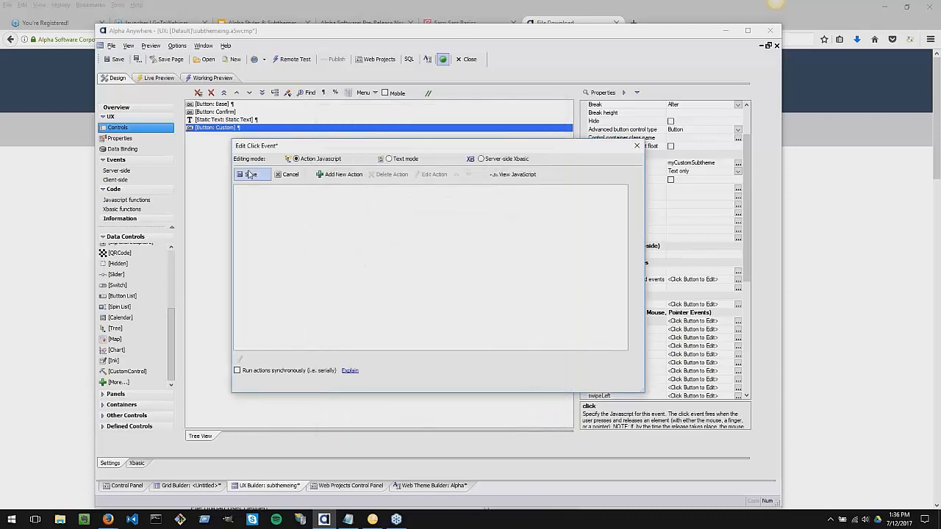
pyautogui.click(282, 178)
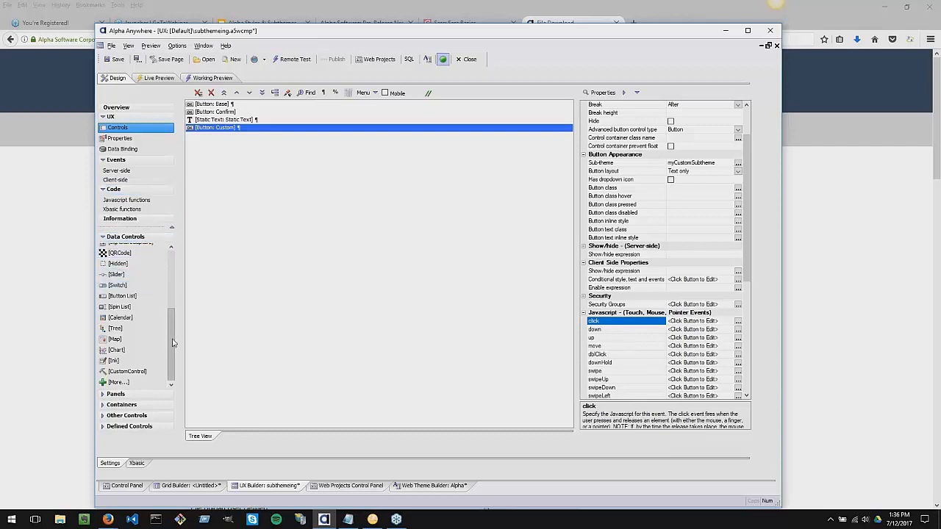
# Start a new List control in the subthemeing UX component and open its List Control Quick Setup Genie.
pyautogui.scroll(3, 147, 323)
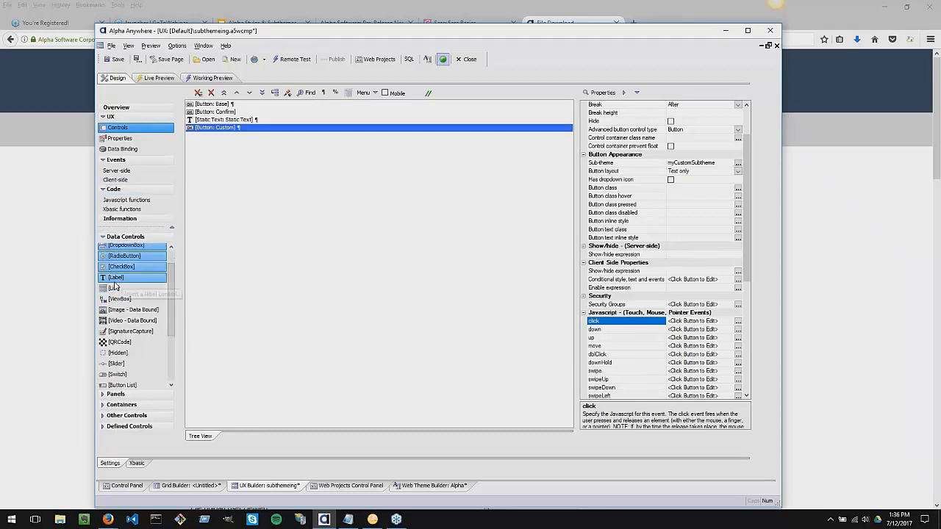
pyautogui.doubleClick(114, 288)
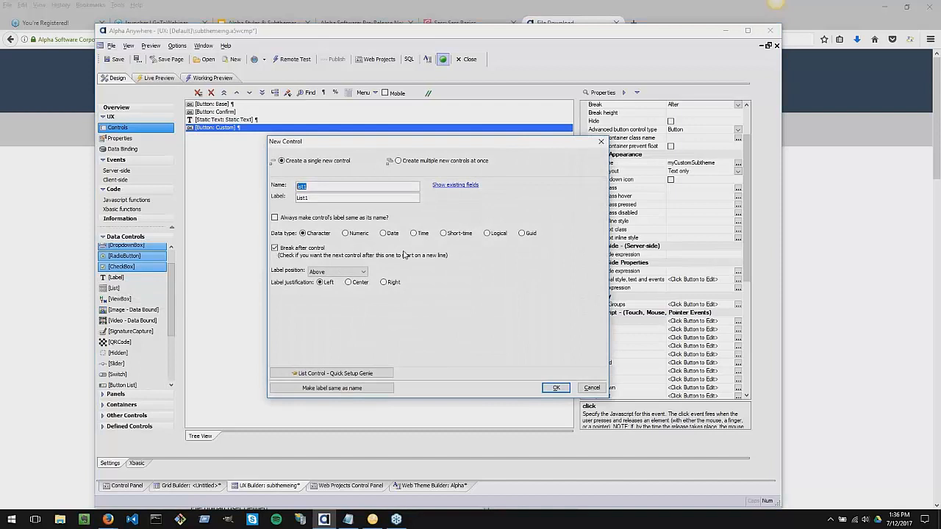
pyautogui.click(366, 374)
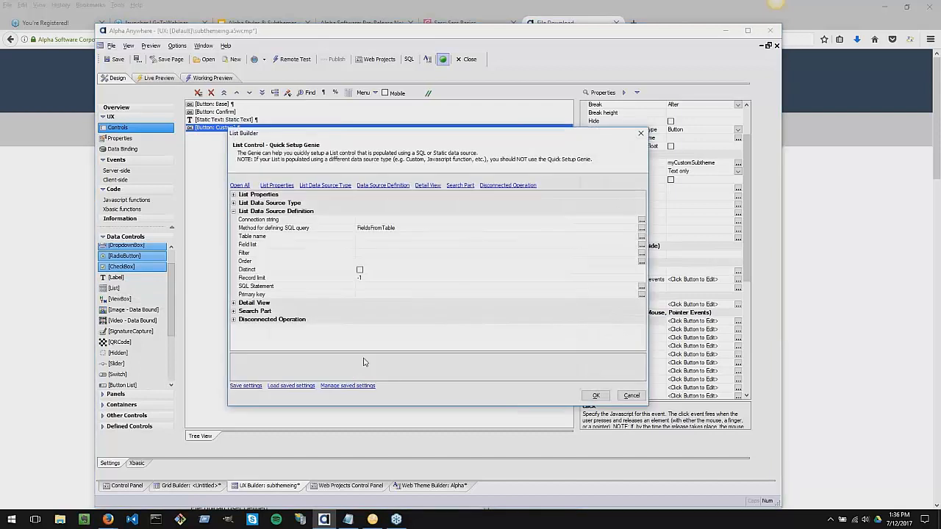
# Set the list's data source type to Static and fill it with the "Name and addresses" sample data, completing the genie.
pyautogui.click(234, 203)
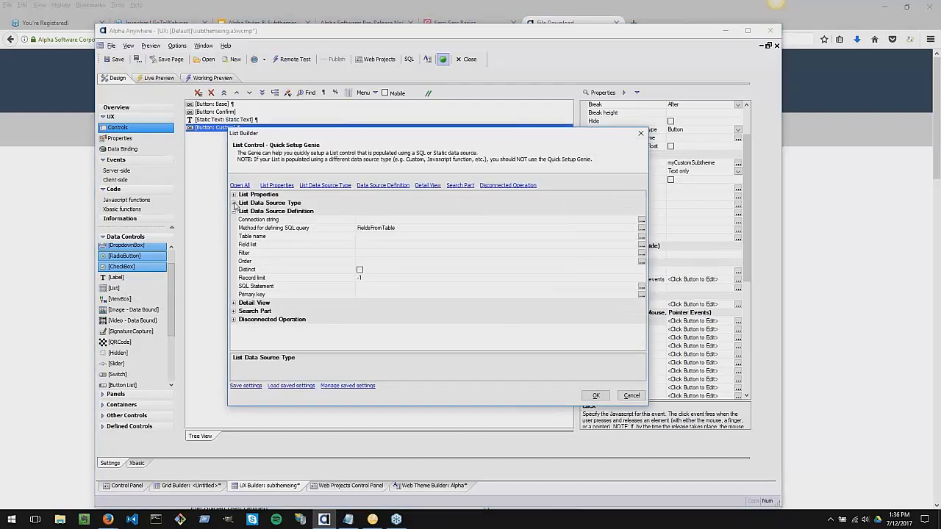
pyautogui.doubleClick(368, 213)
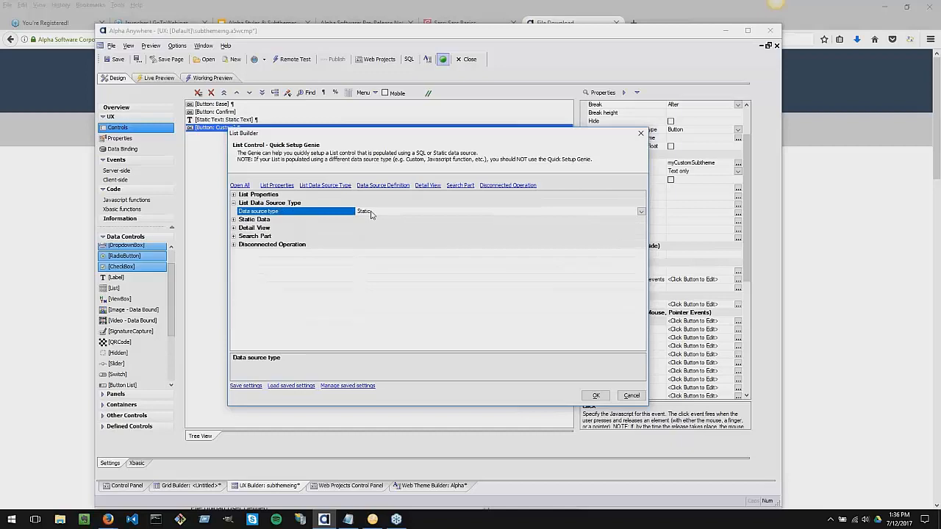
pyautogui.click(233, 219)
pyautogui.click(377, 229)
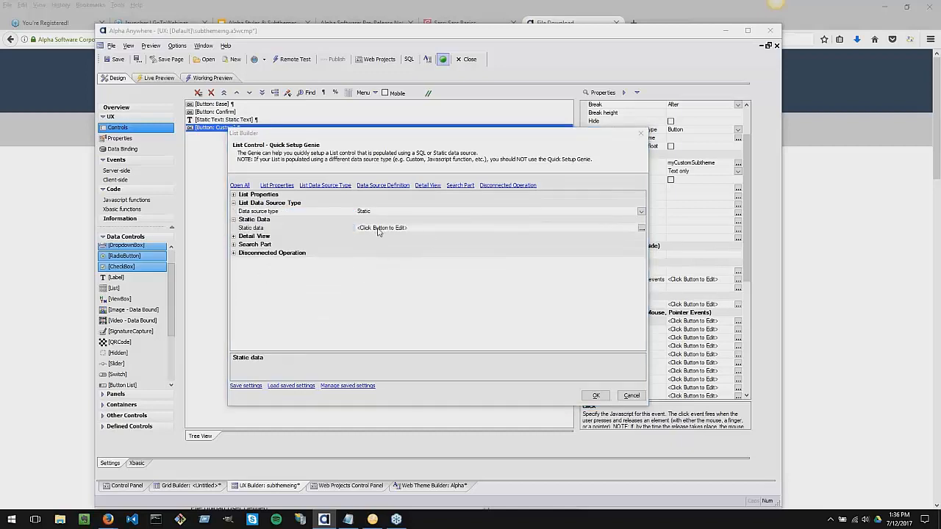
pyautogui.click(239, 383)
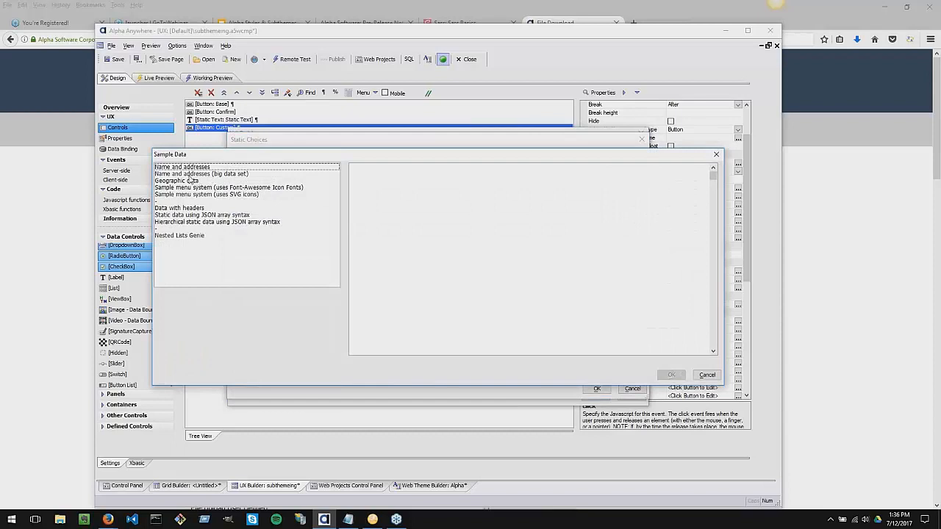
pyautogui.click(186, 168)
pyautogui.click(671, 375)
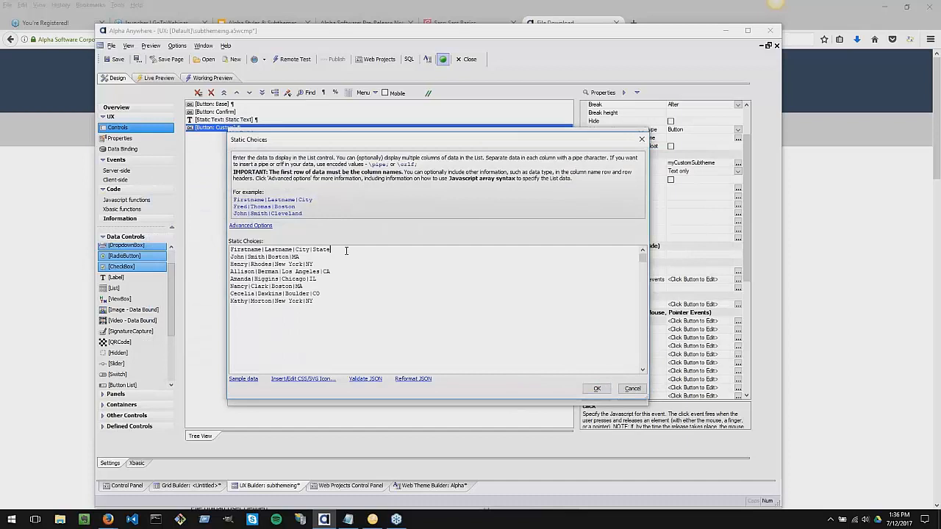
pyautogui.click(597, 388)
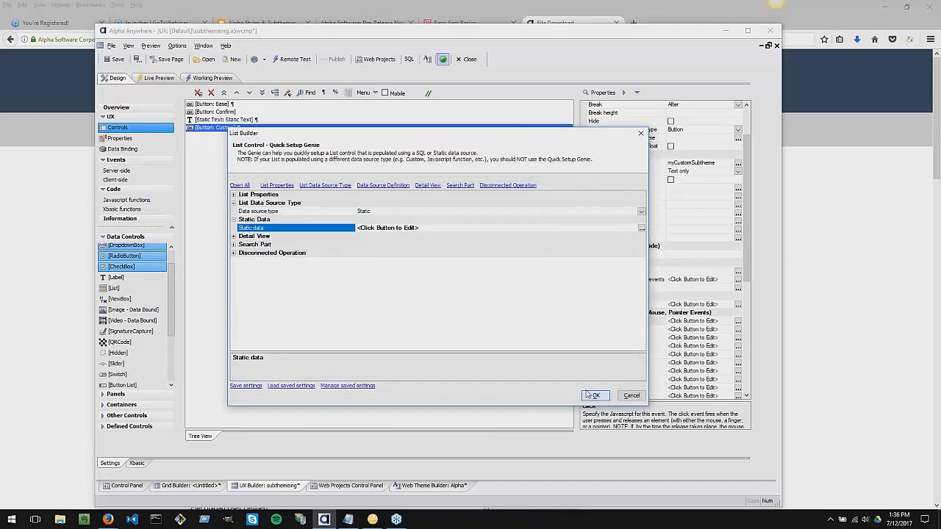
pyautogui.click(596, 395)
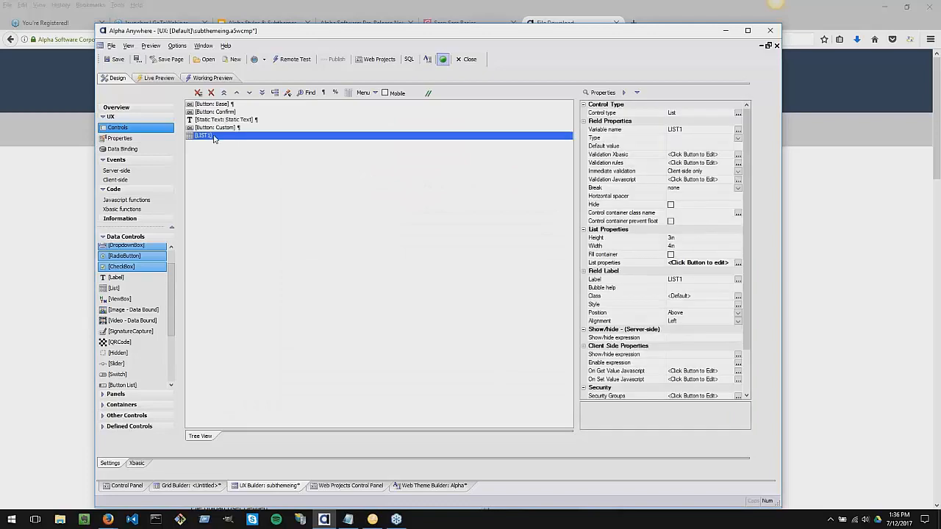
# Open LIST1 in the List Builder and add a Button item named button1 to its fields.
pyautogui.doubleClick(209, 136)
pyautogui.click(252, 122)
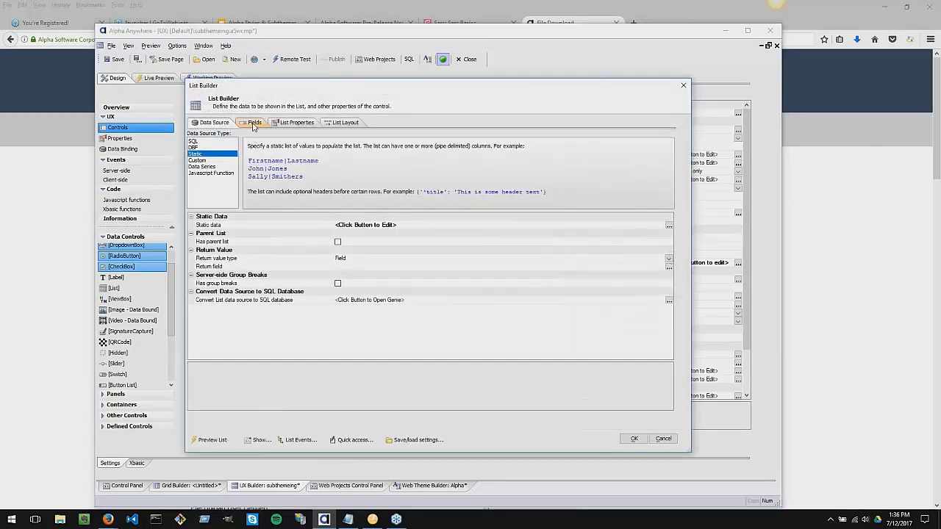
pyautogui.click(205, 375)
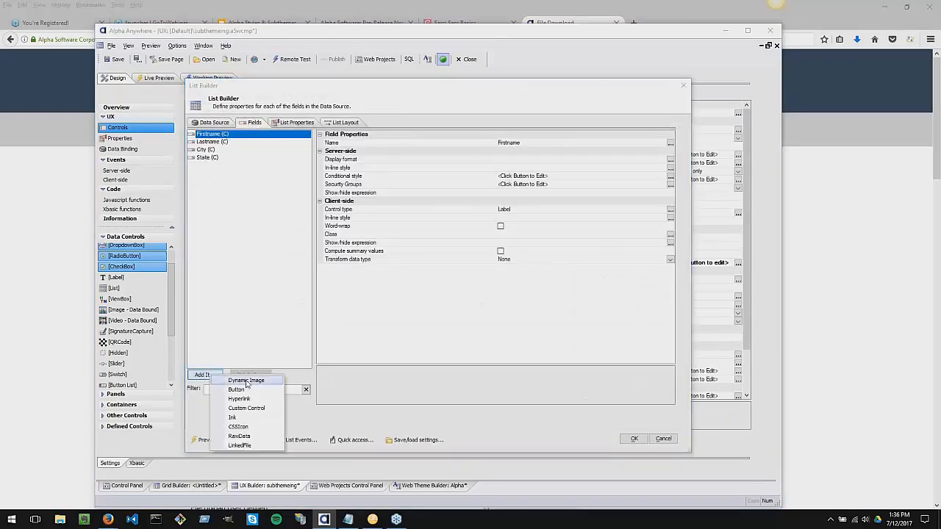
pyautogui.click(247, 382)
pyautogui.write('b')
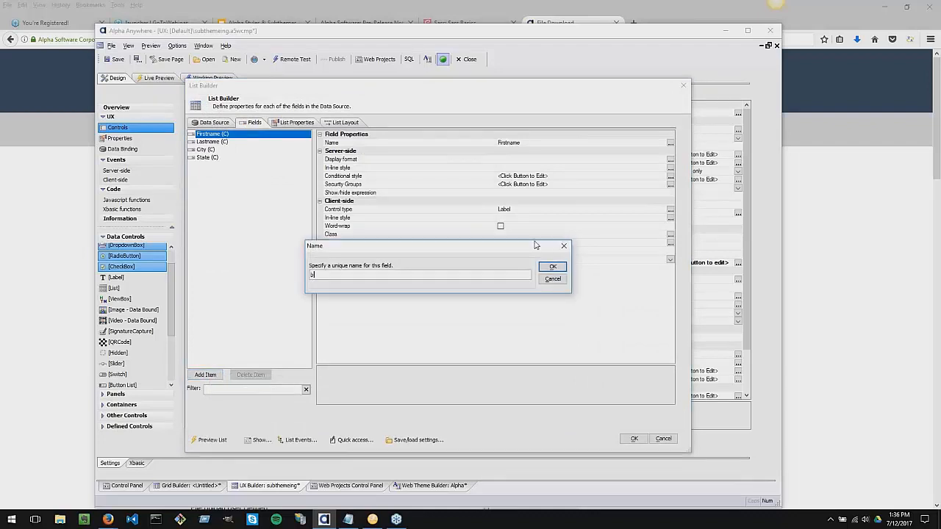
pyautogui.write('utton1')
pyautogui.press('Return')
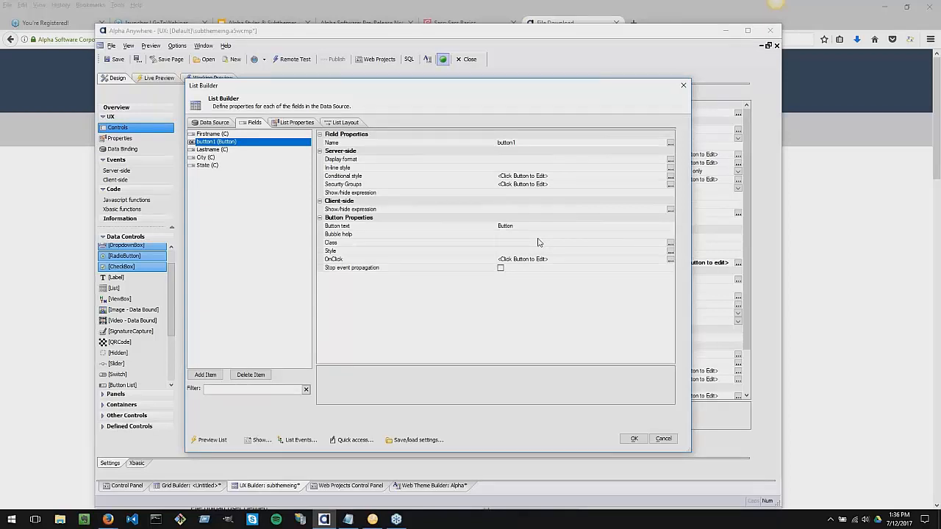
# Examine the server-side properties of button1, including display format, in-line style, conditional style and security groups.
pyautogui.click(393, 160)
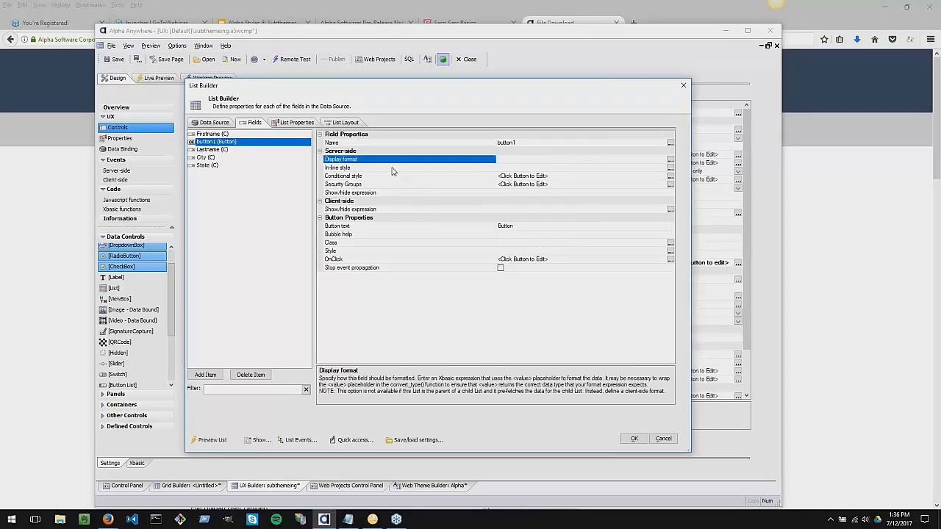
pyautogui.click(388, 167)
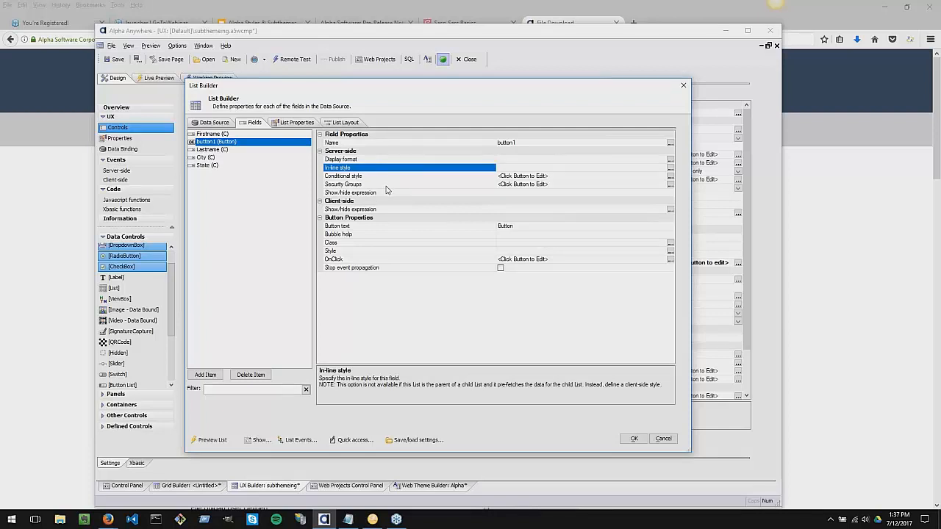
pyautogui.doubleClick(385, 177)
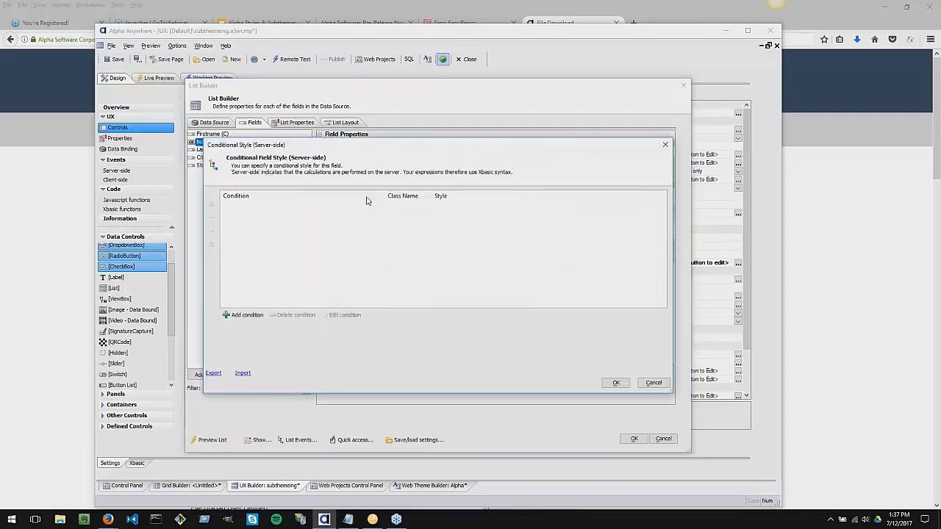
pyautogui.click(245, 315)
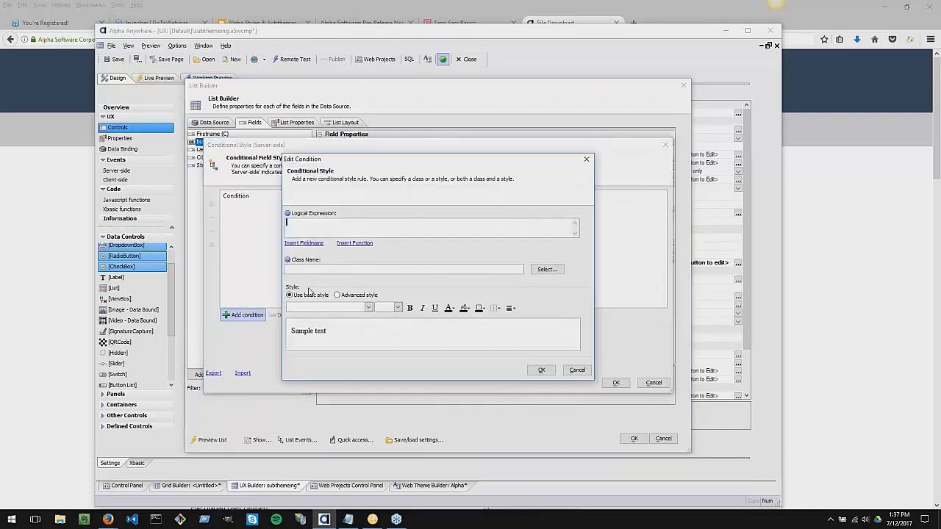
pyautogui.click(573, 372)
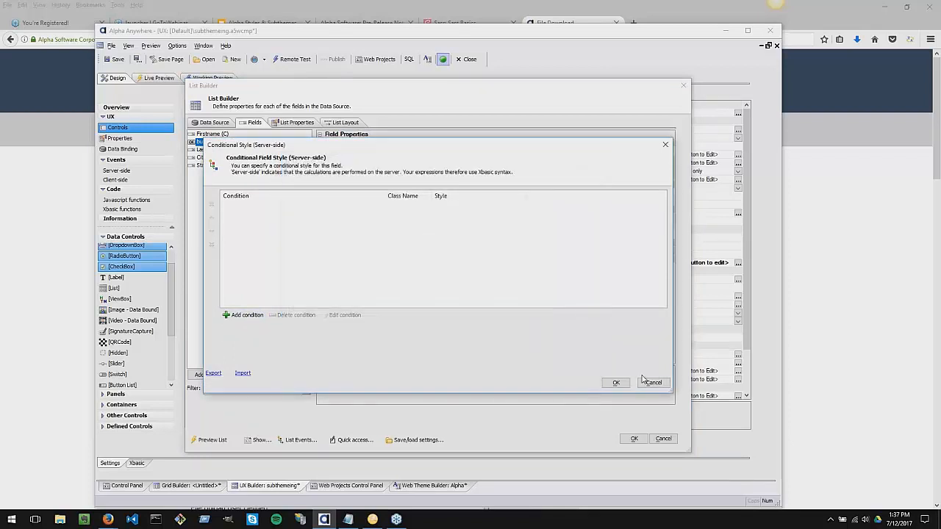
pyautogui.click(649, 382)
pyautogui.click(419, 192)
pyautogui.click(411, 168)
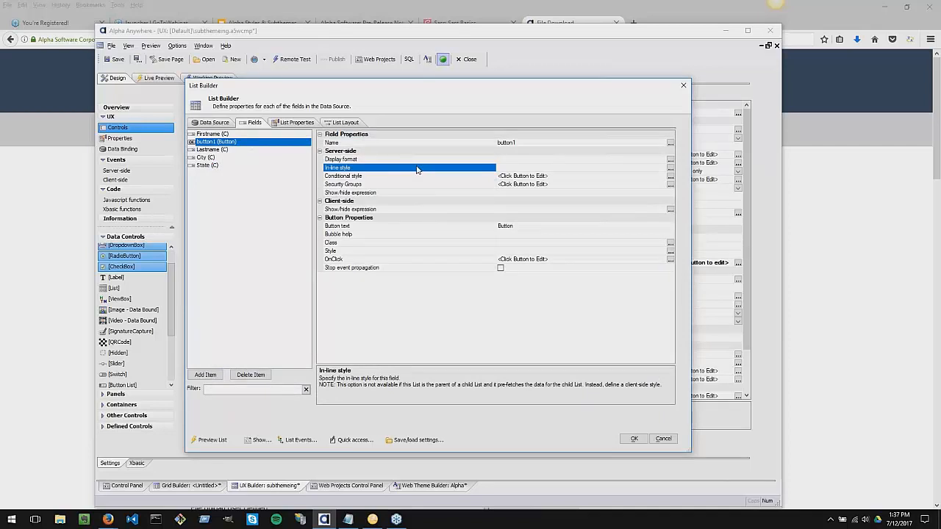
pyautogui.click(437, 185)
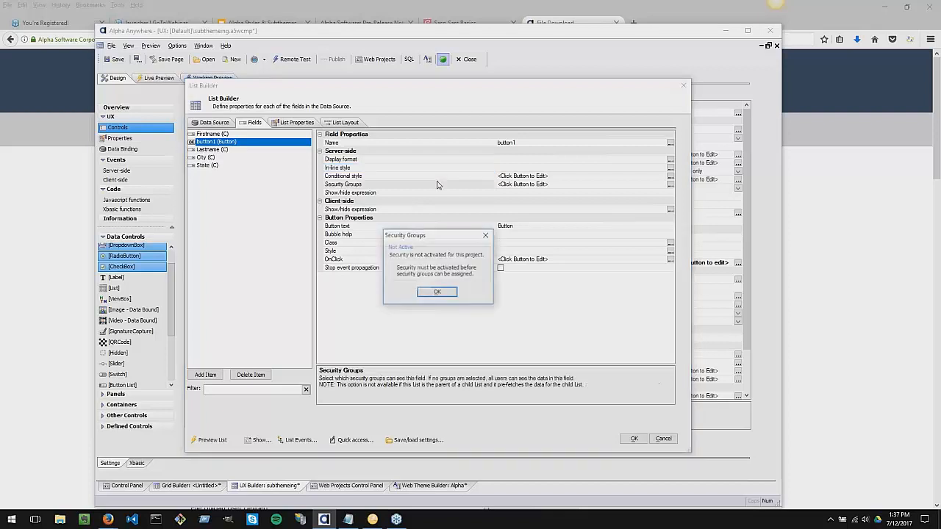
pyautogui.click(486, 235)
# Add a server-side conditional style to button1 with the expression 1=1 and class name [theme:button.deny.className].
pyautogui.click(530, 179)
pyautogui.click(531, 179)
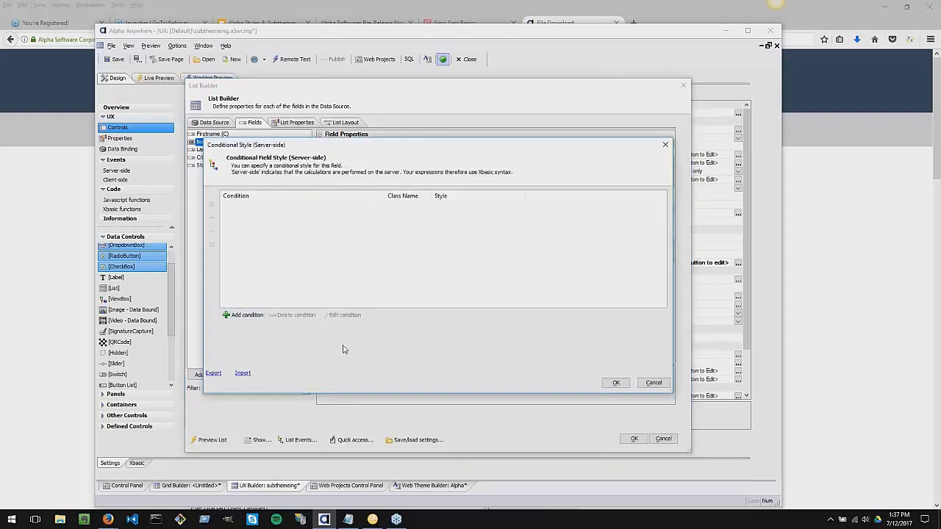
pyautogui.click(248, 315)
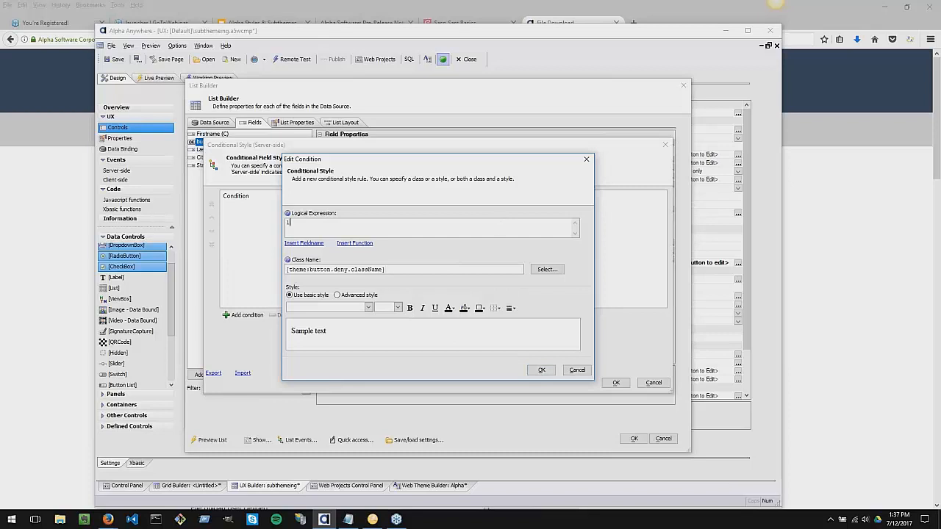
pyautogui.click(541, 370)
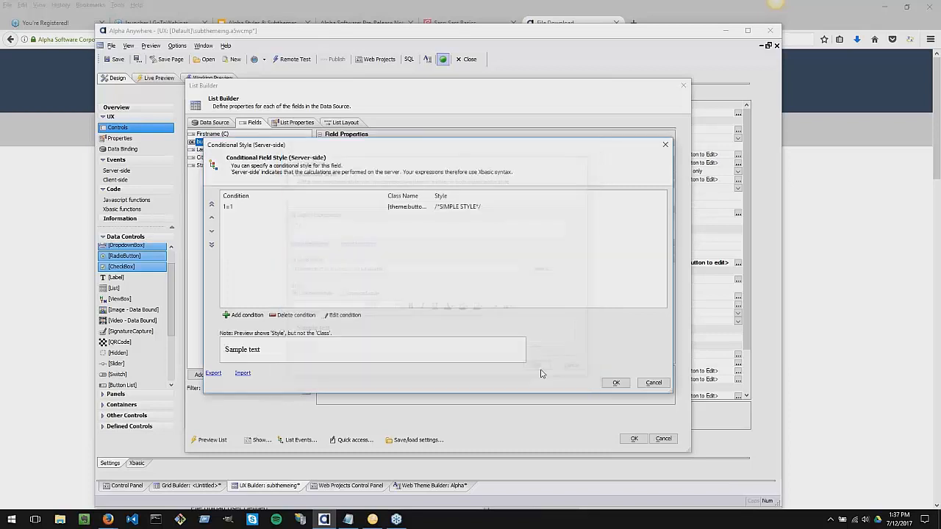
pyautogui.click(615, 383)
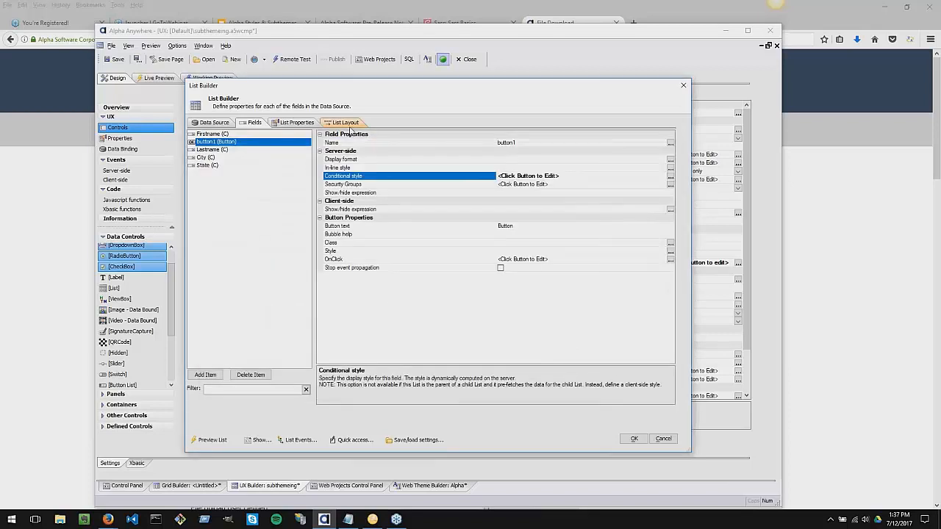
# Preview the list with its sample data, select a few rows, and close the preview.
pyautogui.click(216, 441)
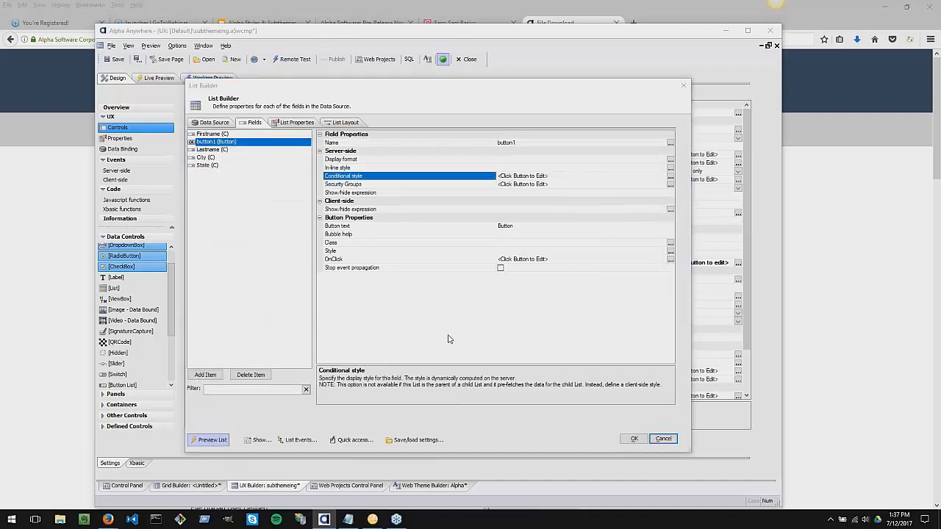
pyautogui.click(395, 139)
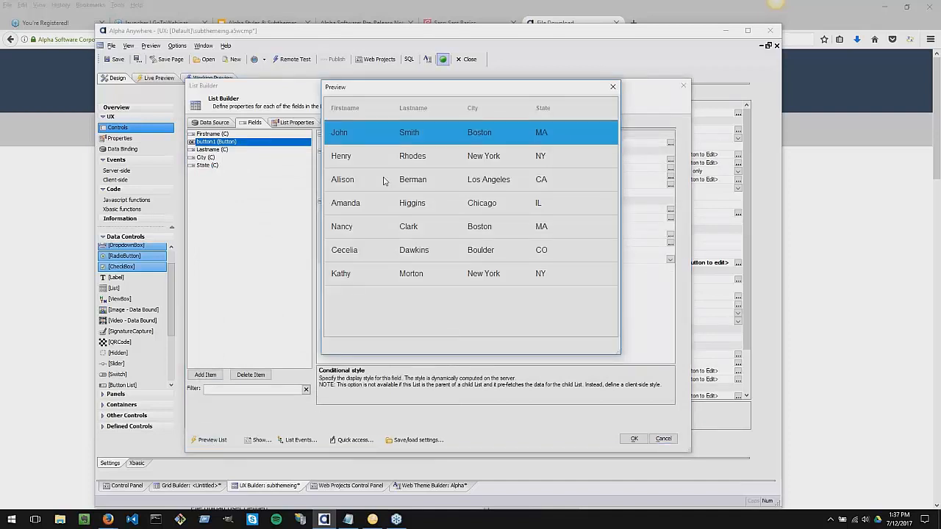
pyautogui.click(382, 226)
pyautogui.click(612, 86)
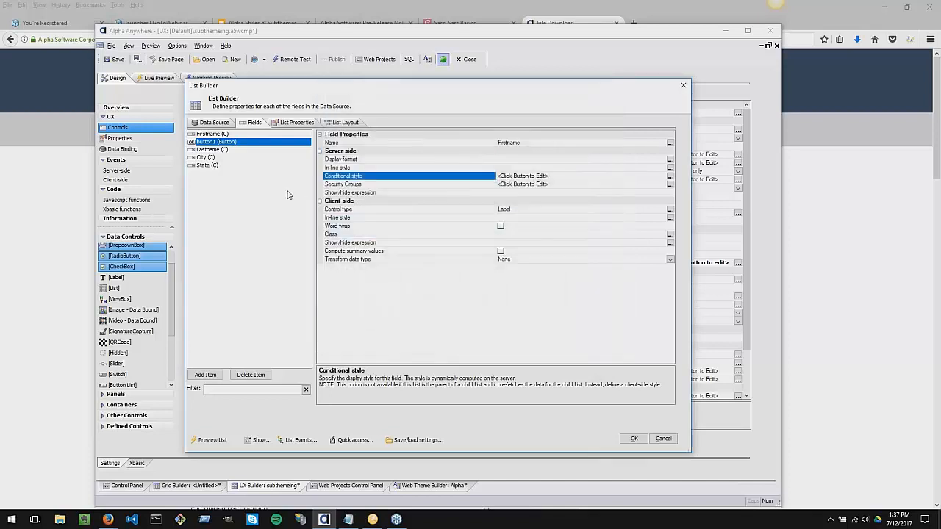
# Go through the properties of button1 and the data fields, and accept the List Builder settings.
pyautogui.click(370, 161)
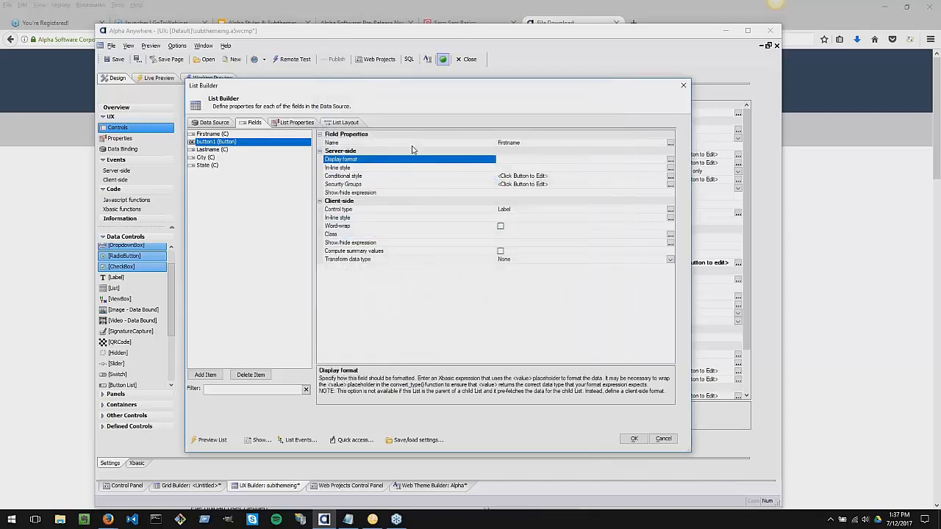
pyautogui.click(235, 145)
pyautogui.click(223, 157)
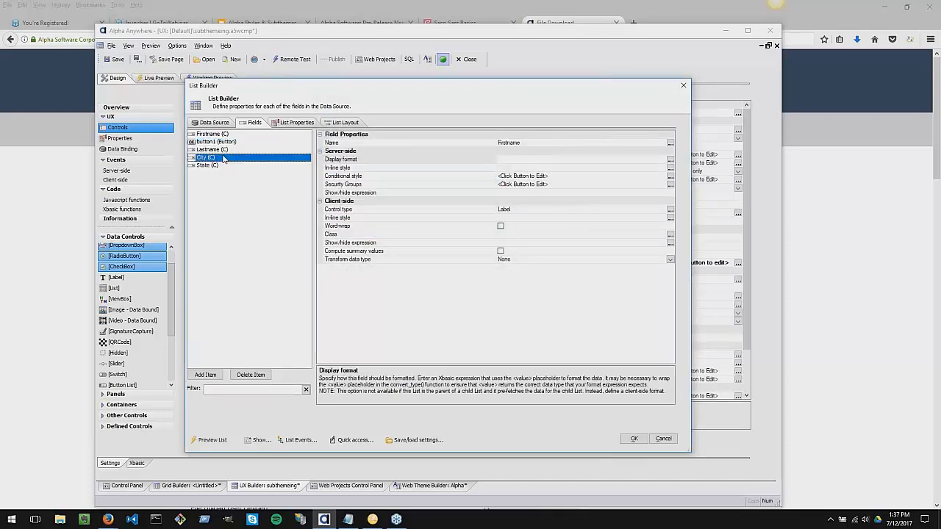
pyautogui.click(211, 144)
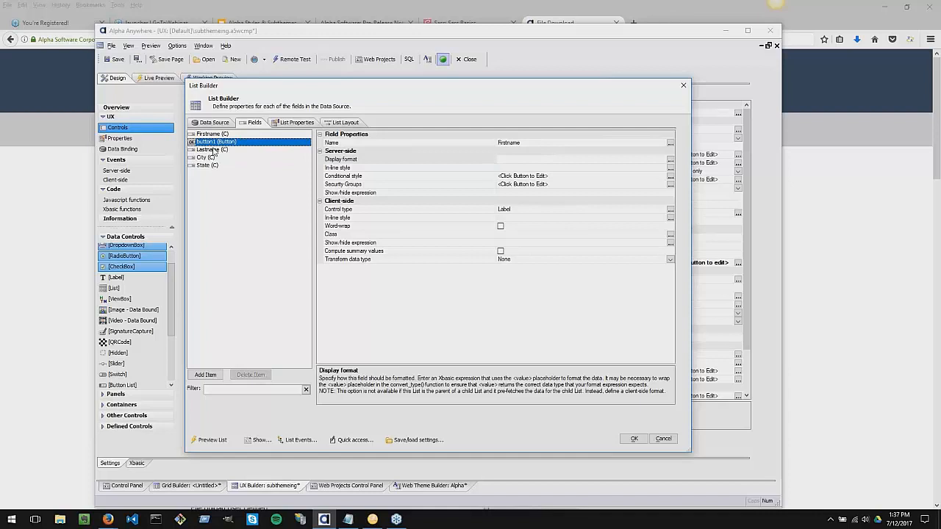
pyautogui.click(217, 136)
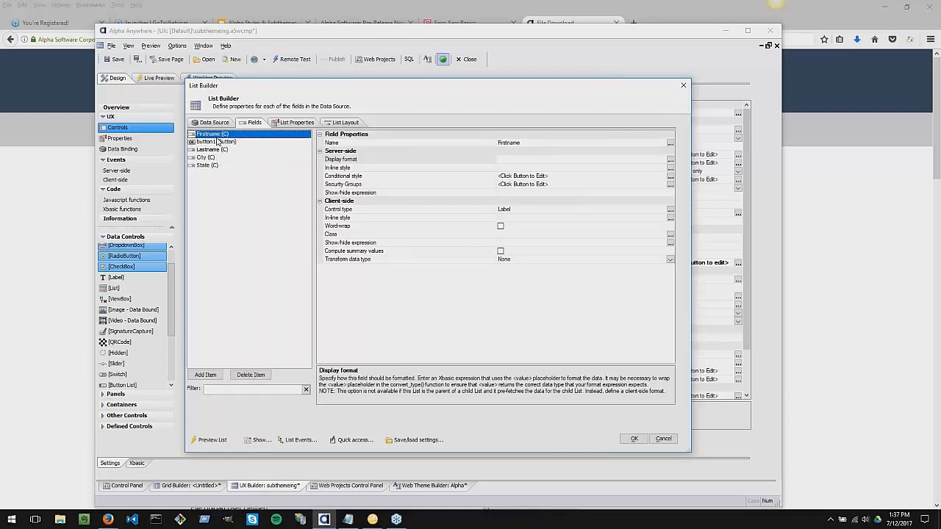
pyautogui.click(217, 141)
pyautogui.click(214, 150)
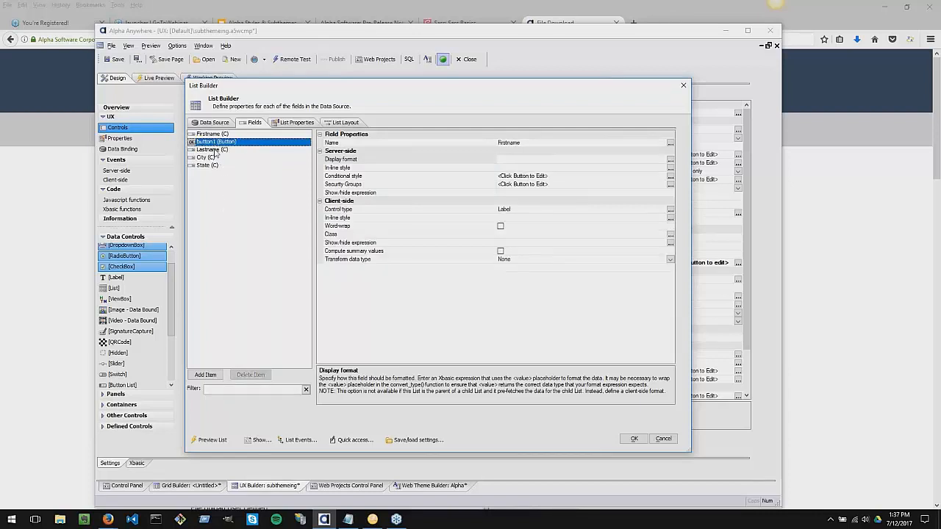
pyautogui.click(211, 158)
pyautogui.click(209, 166)
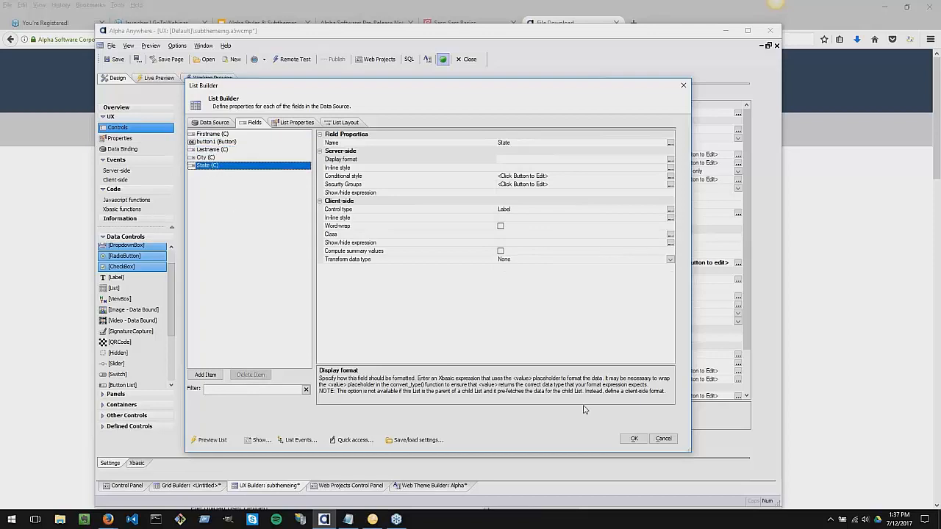
pyautogui.click(634, 439)
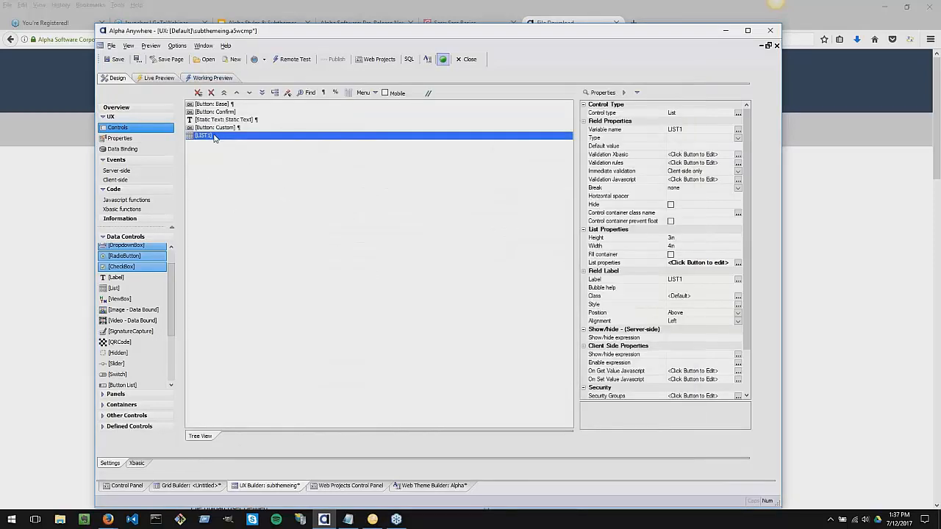
# Recheck button1 in LIST1's field settings and show the component in Working Preview, dismissing the CSS icons notice.
pyautogui.doubleClick(240, 140)
pyautogui.click(255, 124)
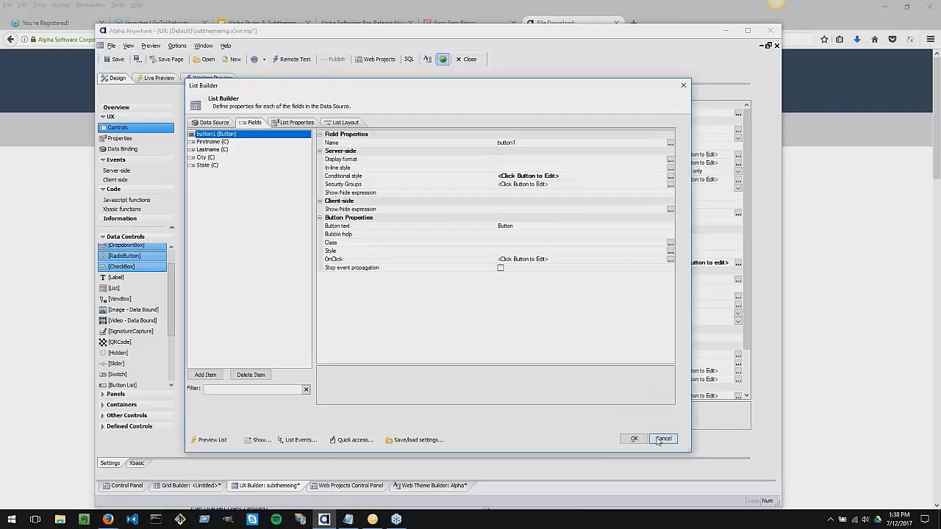
pyautogui.click(634, 438)
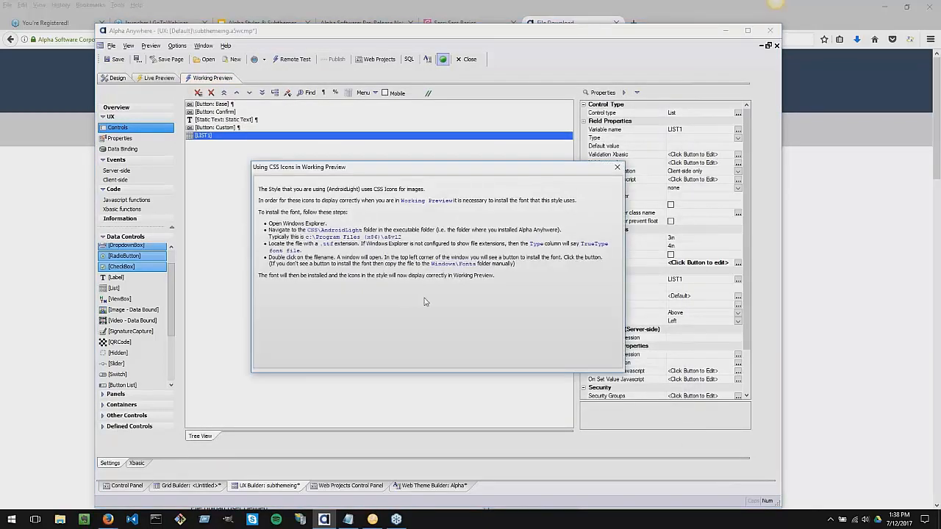
pyautogui.click(618, 167)
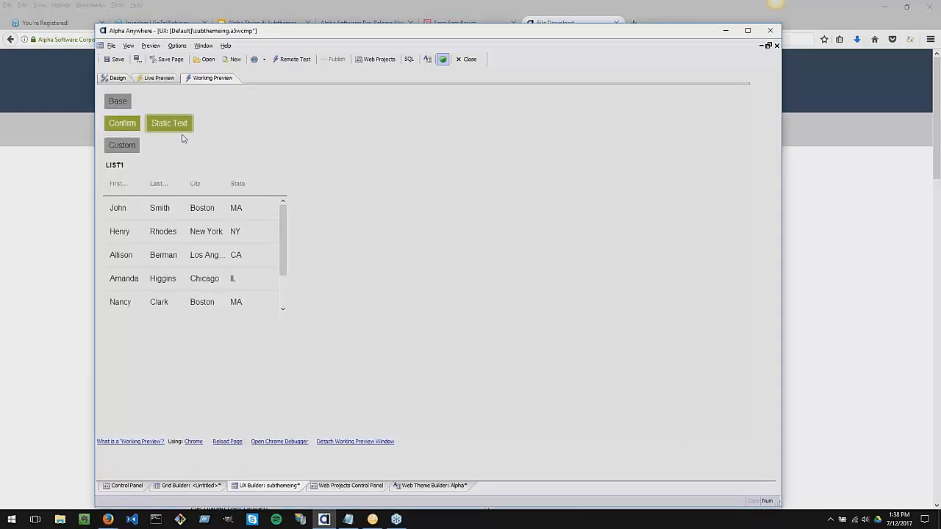
# Add button1 as the first column in LIST1's list layout and preview the list.
pyautogui.click(115, 79)
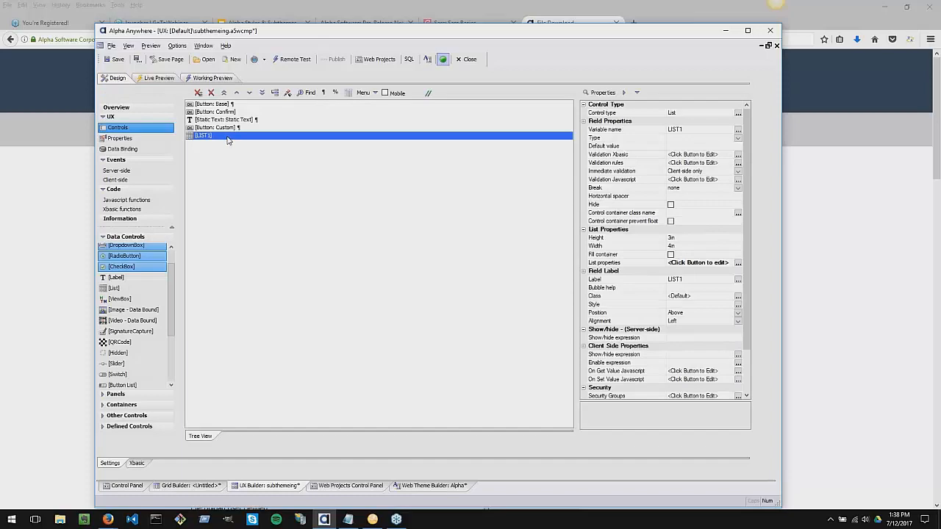
pyautogui.doubleClick(378, 139)
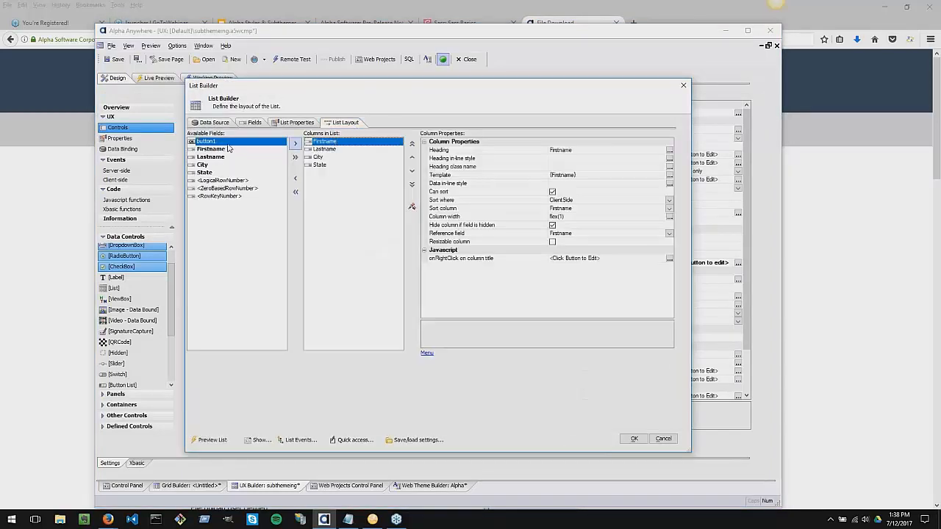
pyautogui.click(294, 144)
pyautogui.click(411, 144)
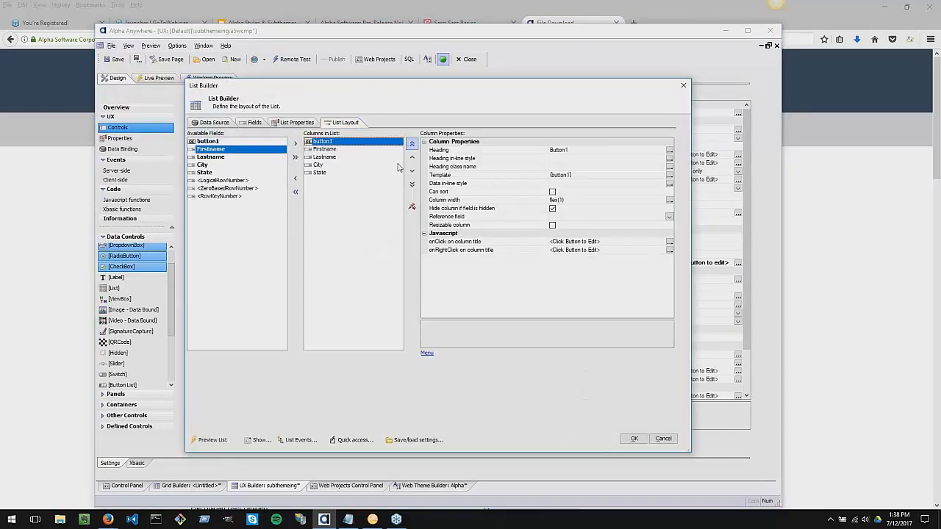
pyautogui.click(213, 440)
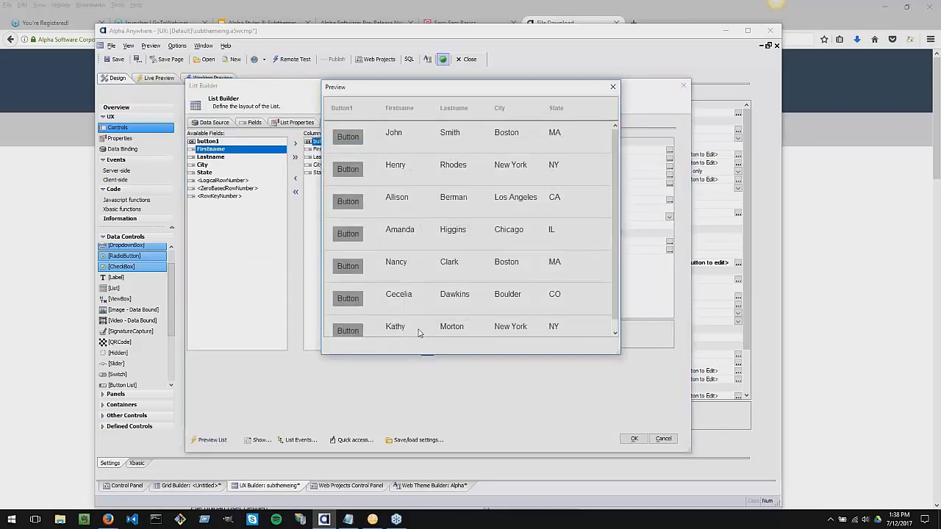
pyautogui.click(613, 87)
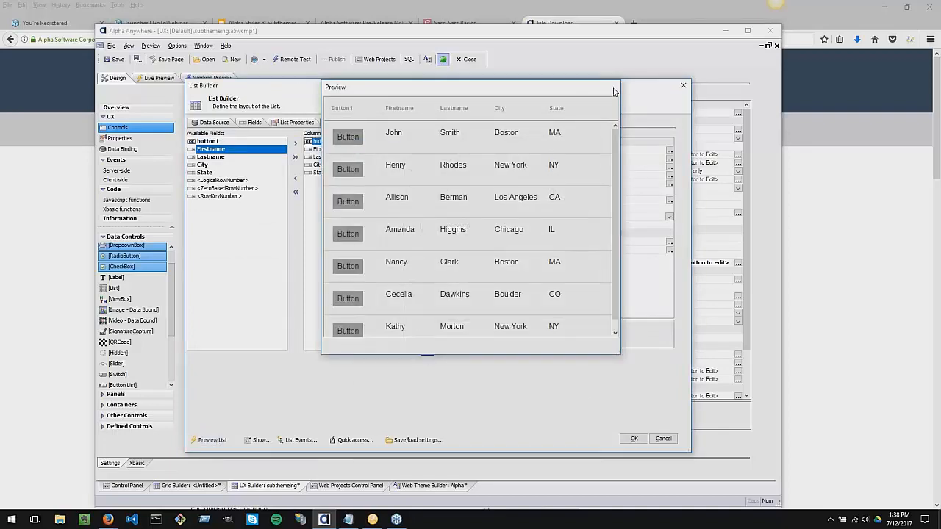
# Switch to Firefox, find the Numeric Keypad Editor entry in the Alpha Software pre-release notes, and copy the editor's name.
pyautogui.hotkey('alt', 'Tab')
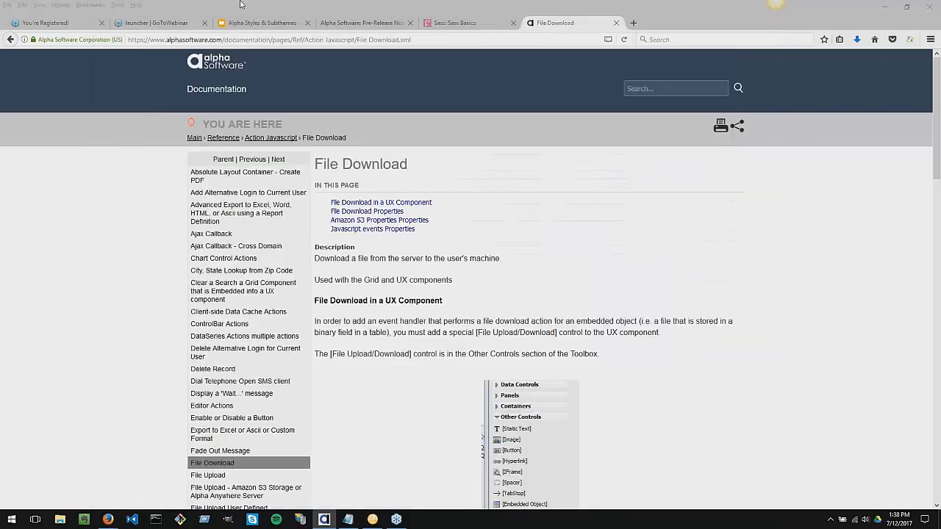
pyautogui.click(343, 28)
pyautogui.scroll(15, 329, 145)
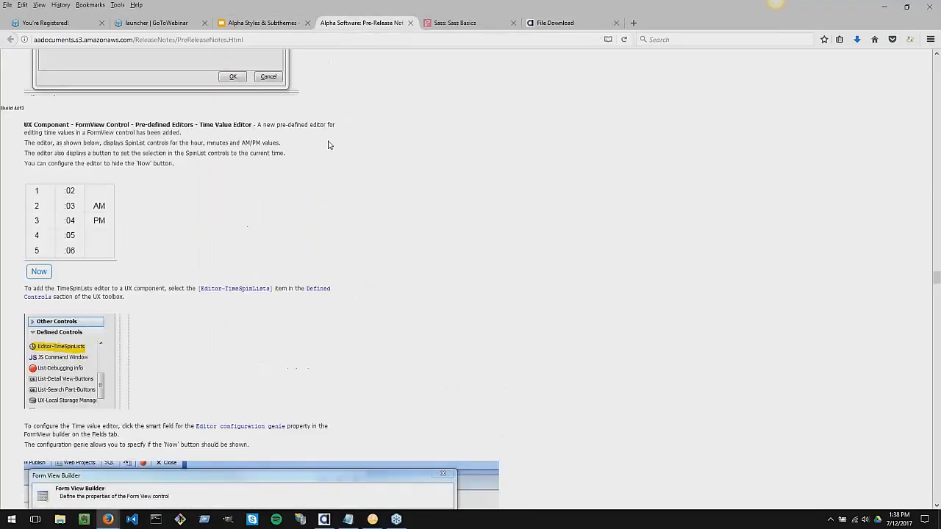
pyautogui.scroll(-15, 330, 145)
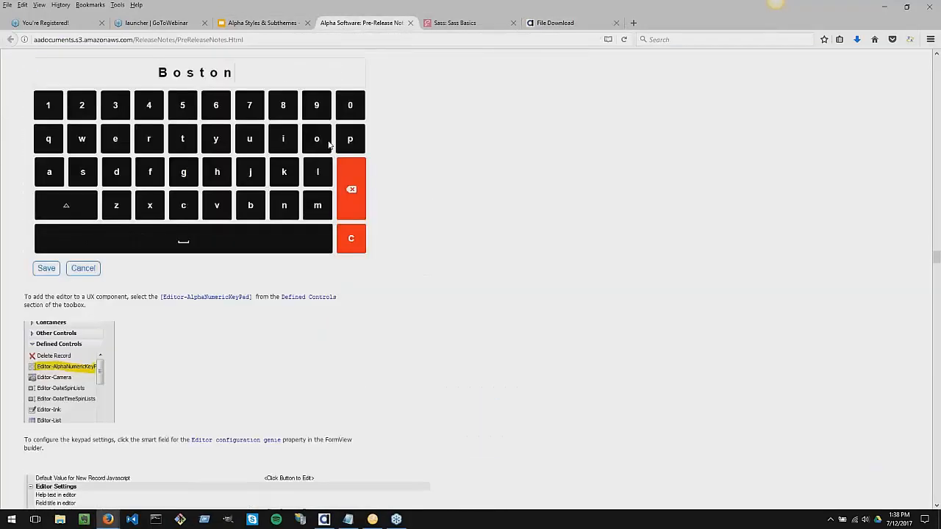
pyautogui.scroll(10, 329, 145)
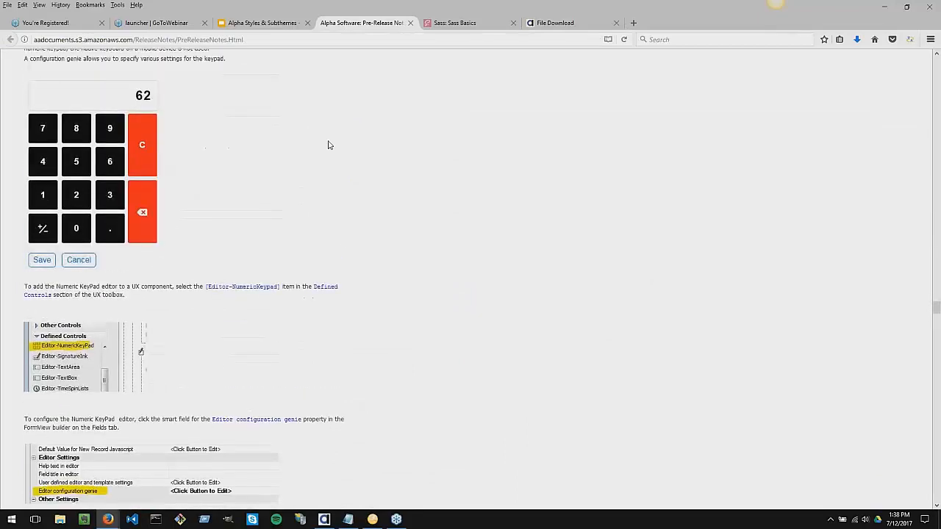
pyautogui.moveTo(199, 217); pyautogui.dragTo(269, 217)
pyautogui.hotkey('ctrl', 'c')
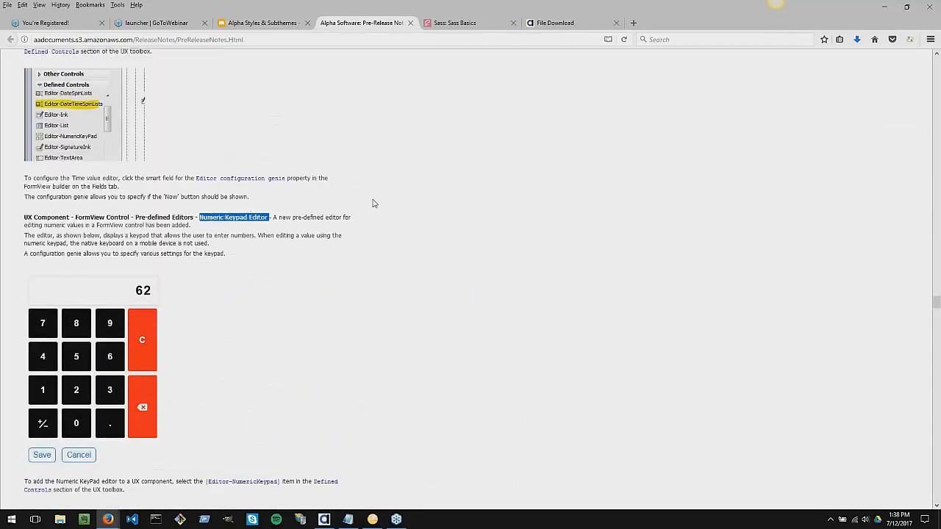
# Search the Alpha Software documentation for Numeric Keypad Editor and open the Editor-NumericKeyPad page.
pyautogui.click(550, 24)
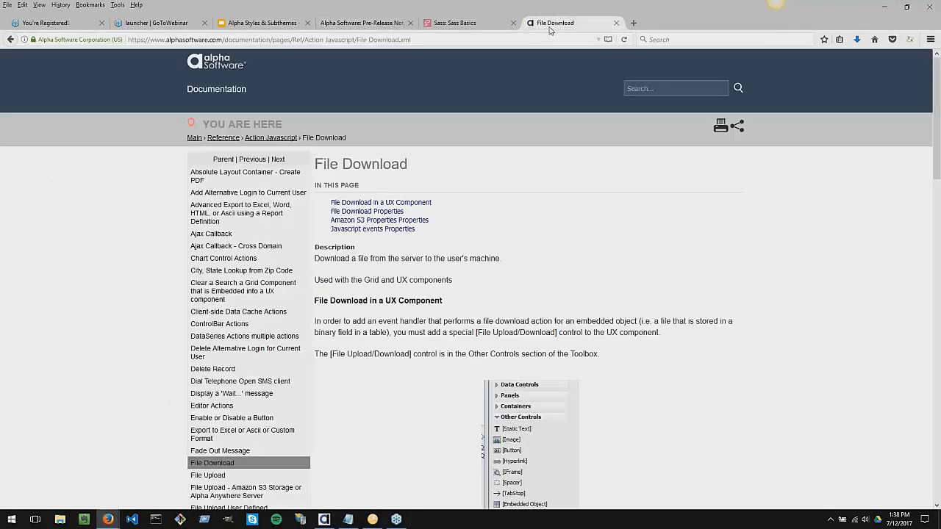
pyautogui.click(669, 88)
pyautogui.hotkey('ctrl', 'v')
pyautogui.press('Return')
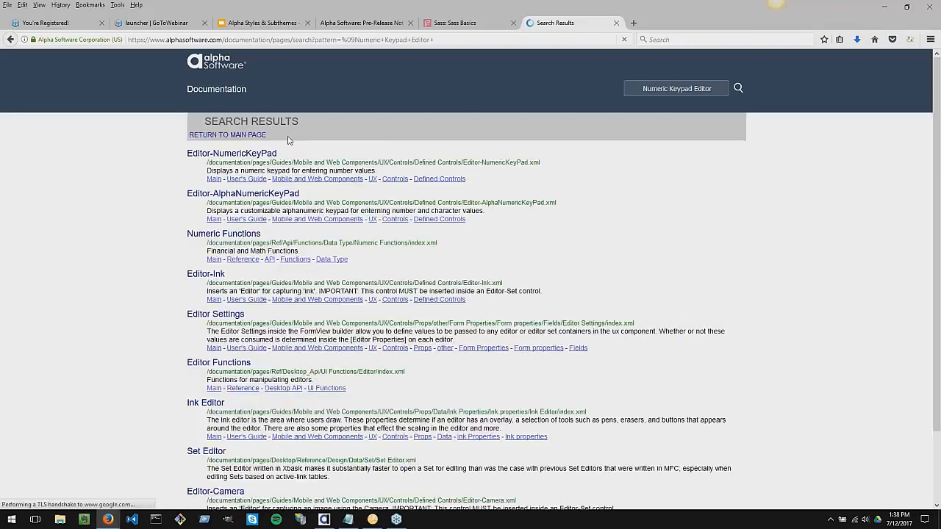
pyautogui.click(251, 152)
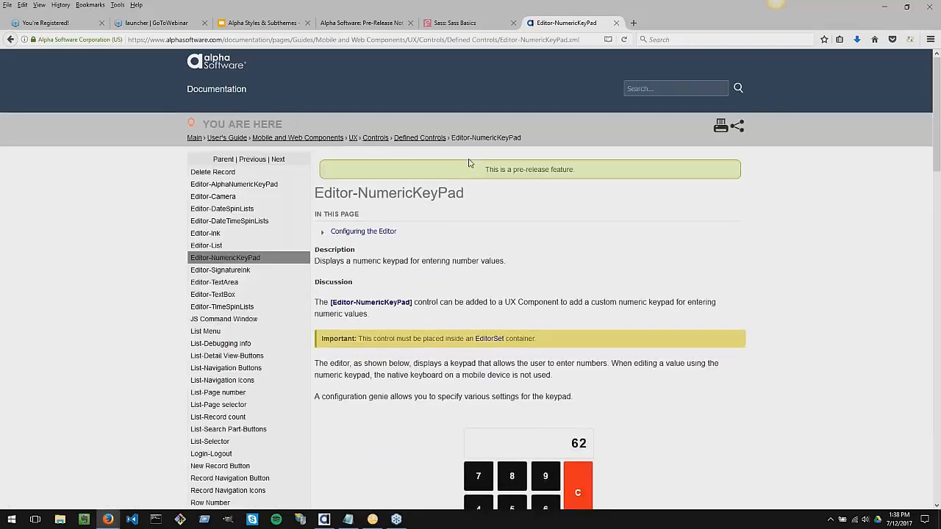
# Review the Editor-NumericKeyPad documentation page, including the keypad preview, the insertion instructions and the section on configuring the editor.
pyautogui.scroll(-4, 701, 279)
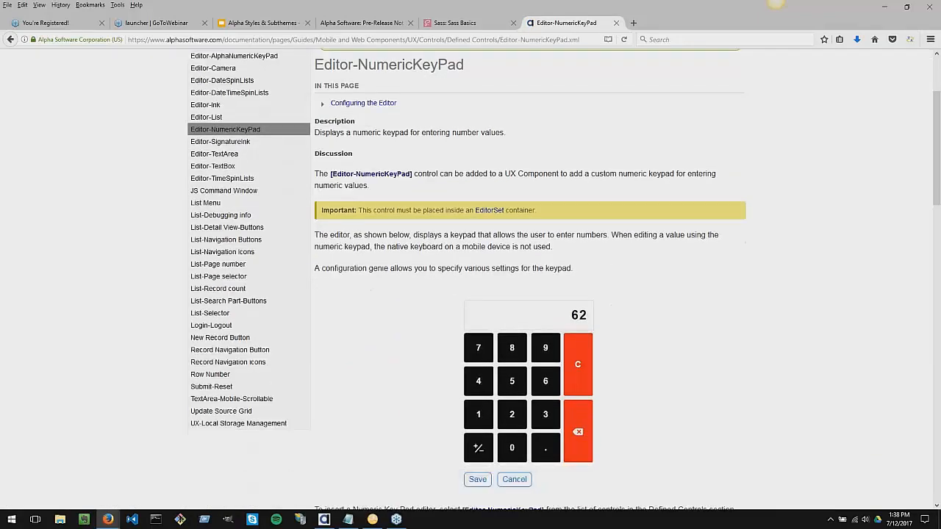
pyautogui.scroll(-1, 530, 488)
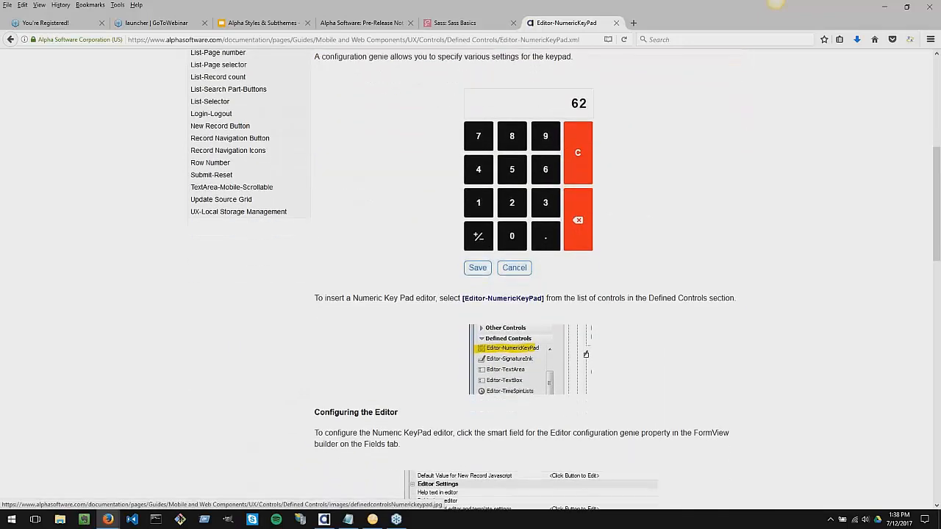
pyautogui.scroll(-1, 529, 489)
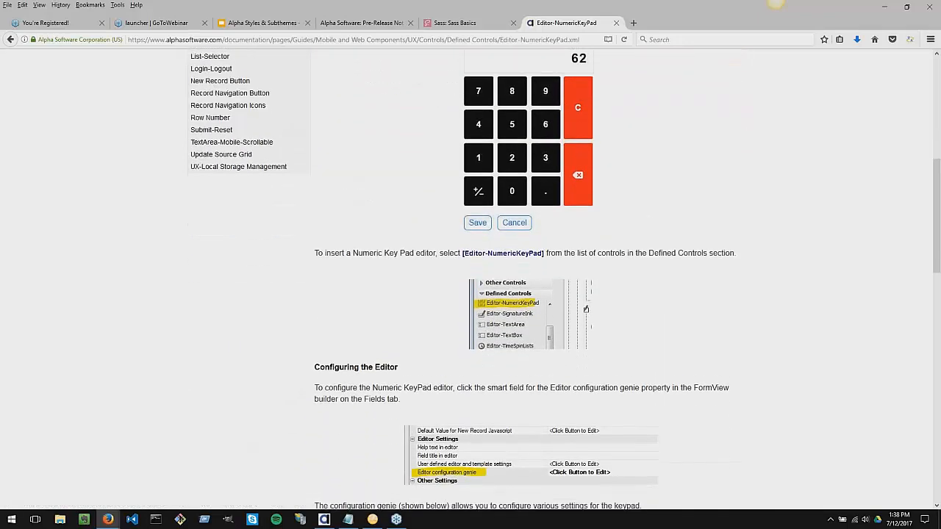
pyautogui.scroll(3, 586, 309)
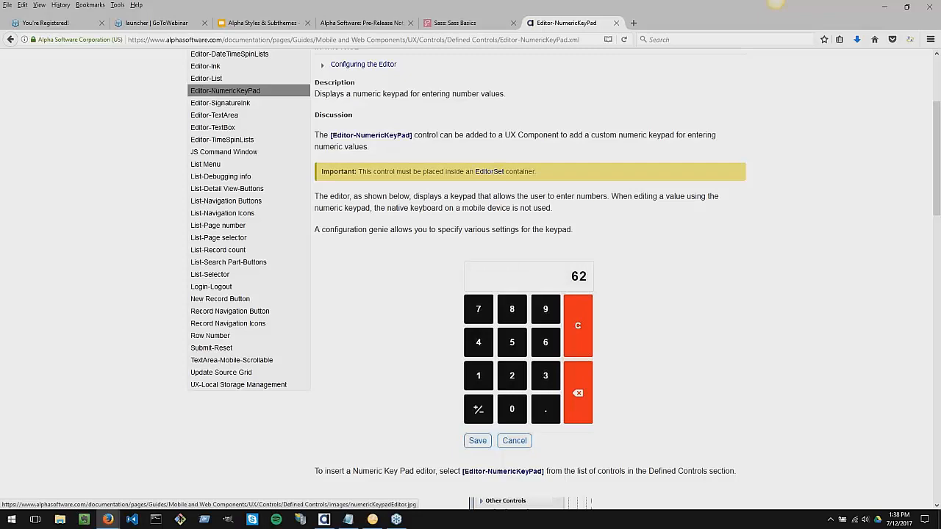
pyautogui.scroll(2, 586, 297)
pyautogui.scroll(-5, 586, 297)
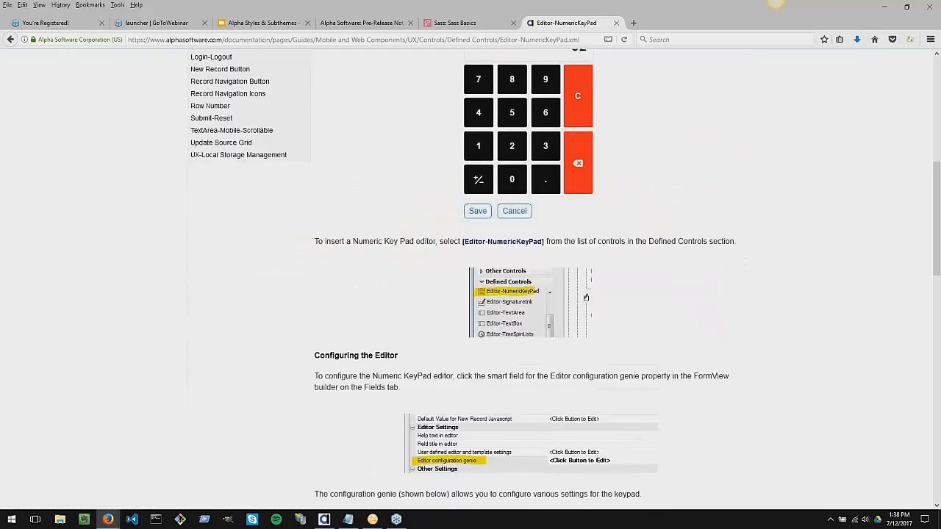
pyautogui.scroll(5, 586, 297)
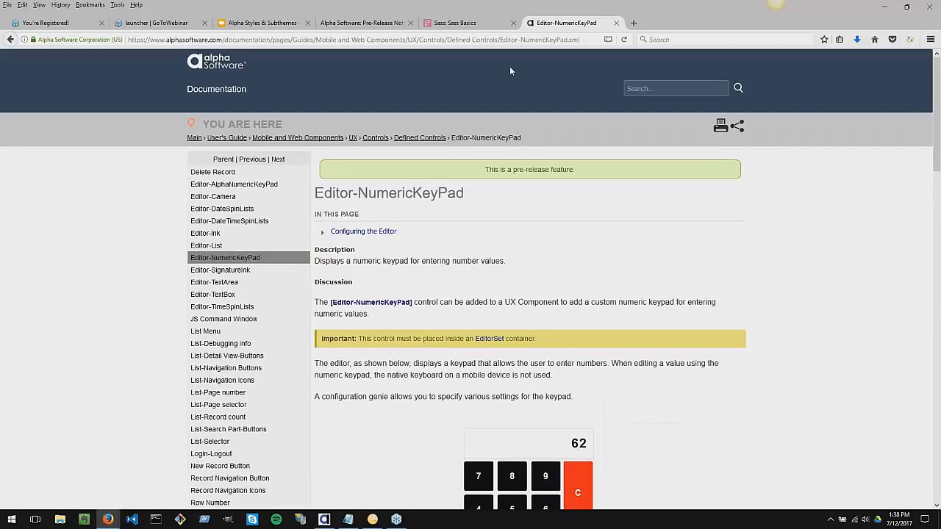
# Display the shareable link for the Editor-NumericKeyPad documentation page.
pyautogui.click(736, 125)
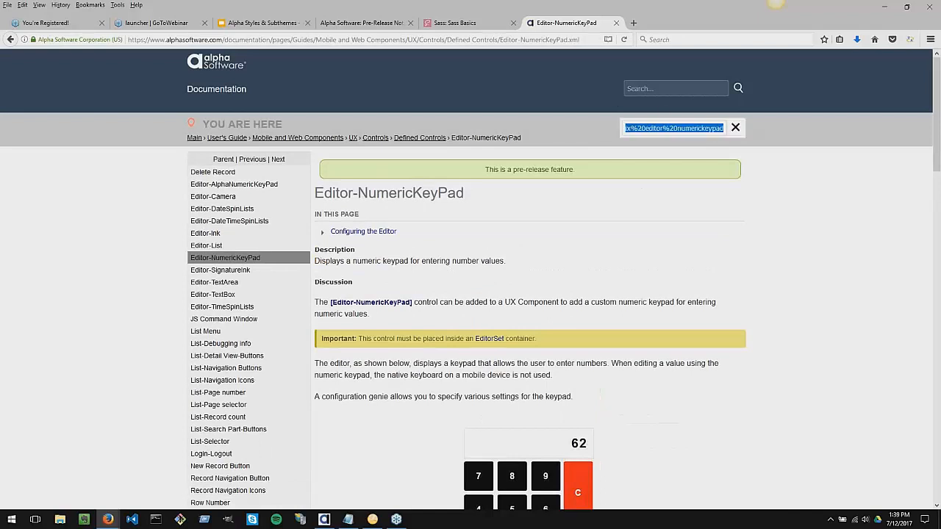
pyautogui.click(822, 363)
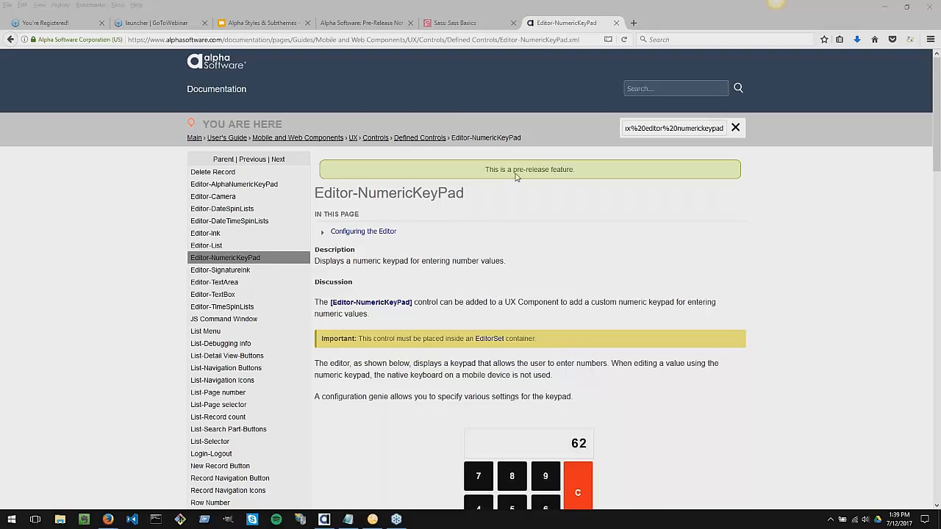
pyautogui.click(575, 172)
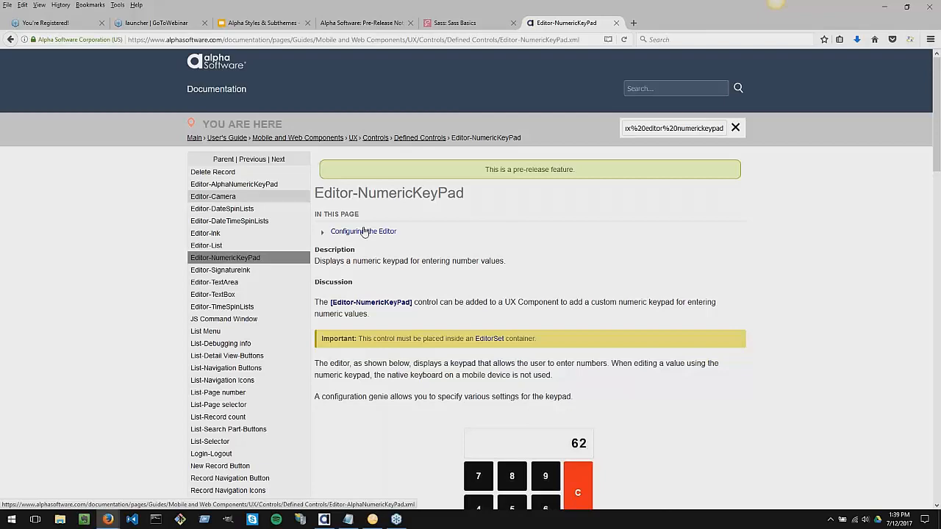
# Review the Editor-AlphaNumericKeyPad documentation's phone and tablet keypads and the Editor-DateTimeSpinLists documentation page.
pyautogui.scroll(-3, 451, 272)
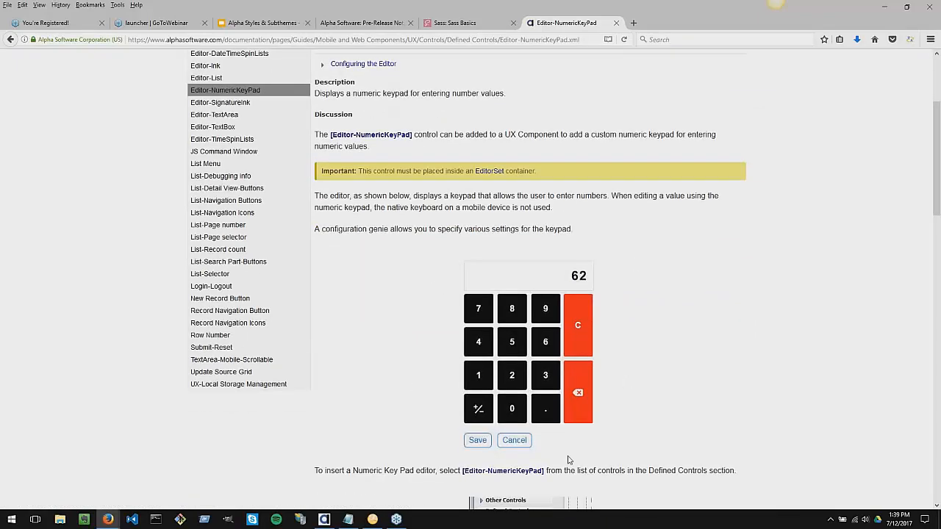
pyautogui.scroll(2, 599, 295)
pyautogui.click(234, 127)
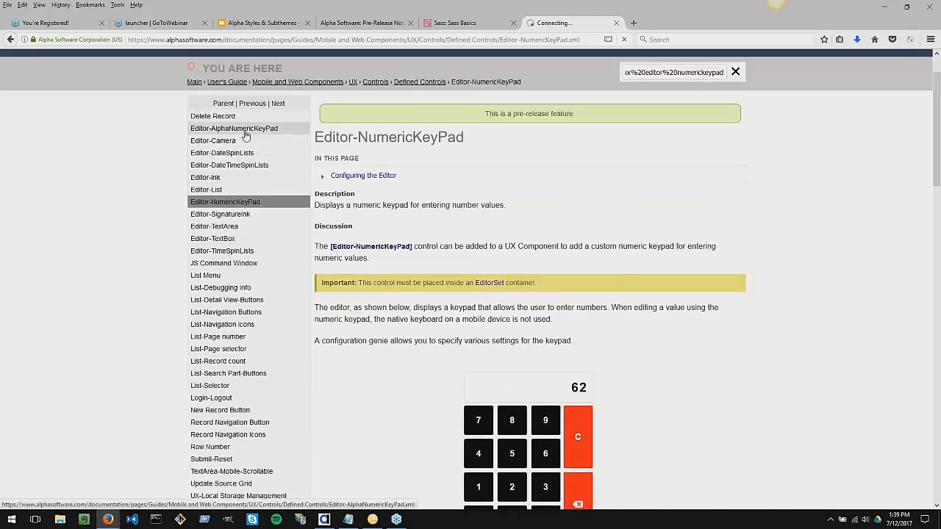
pyautogui.scroll(-4, 443, 303)
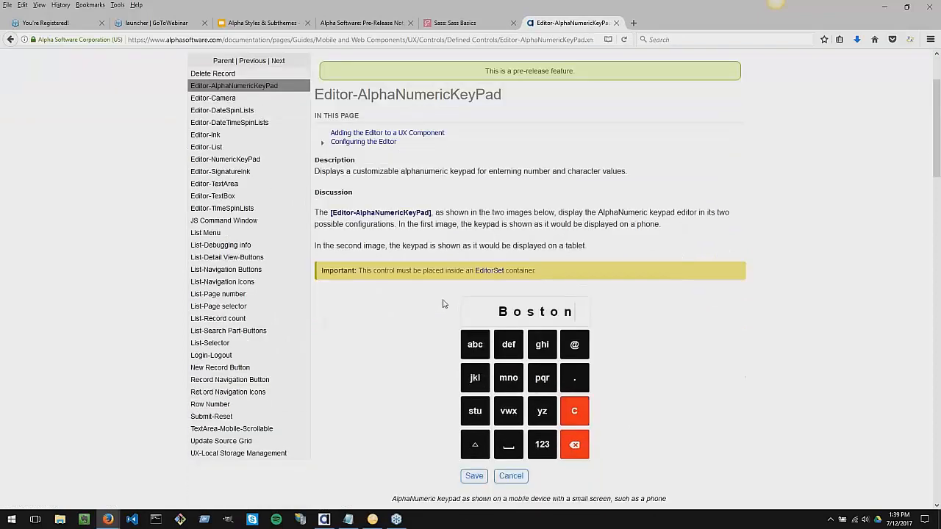
pyautogui.scroll(-1, 443, 303)
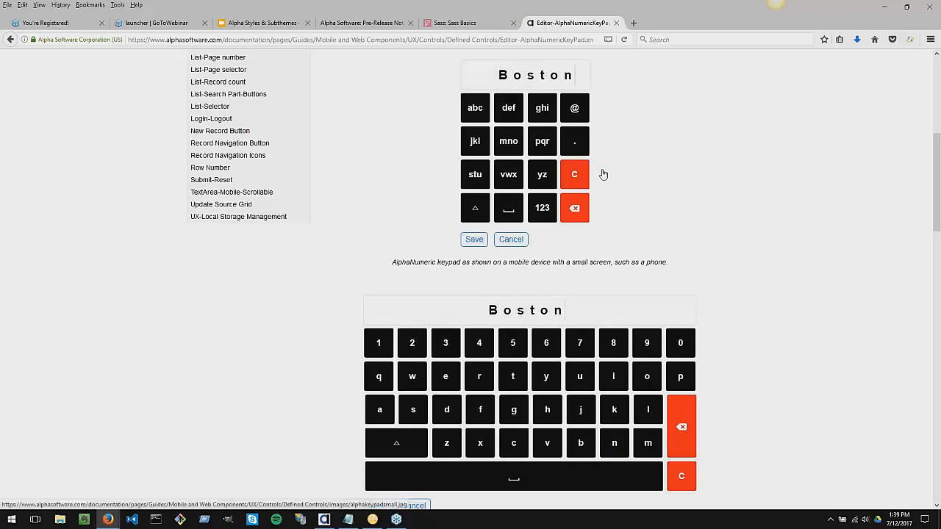
pyautogui.scroll(1, 664, 270)
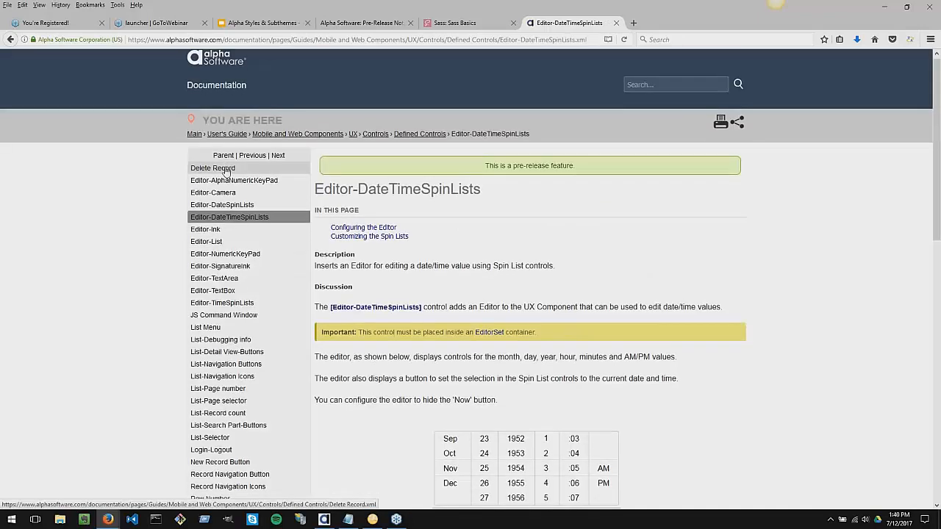
pyautogui.scroll(-3, 286, 153)
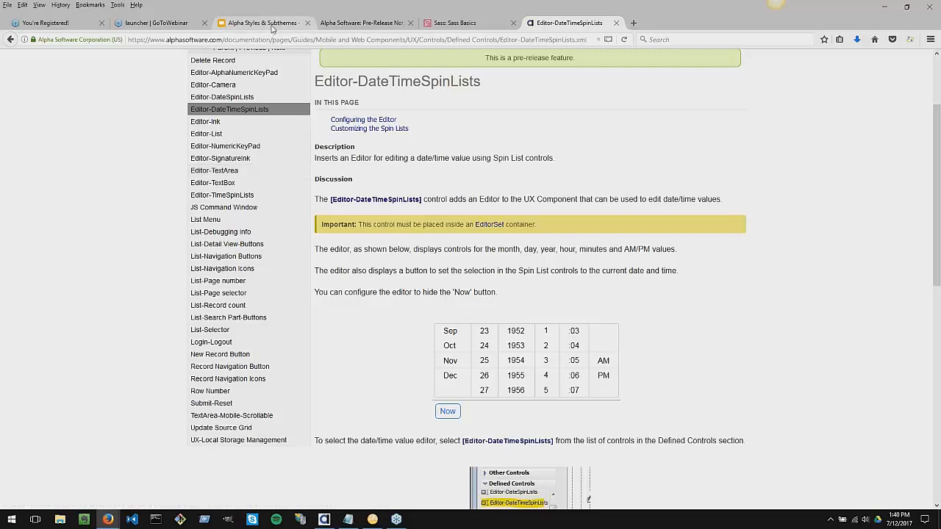
# Close the Alpha Styles & Subthemes presentation window.
pyautogui.moveTo(98, 523)
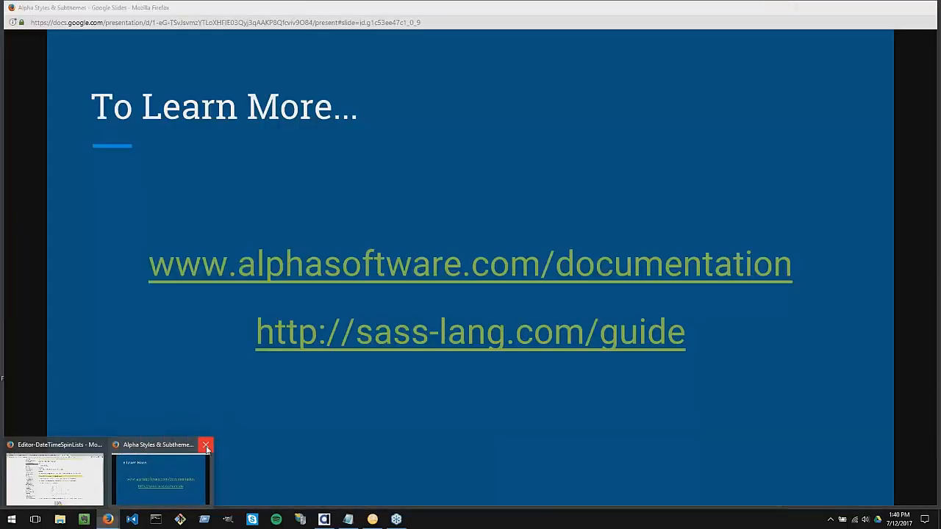
pyautogui.click(206, 445)
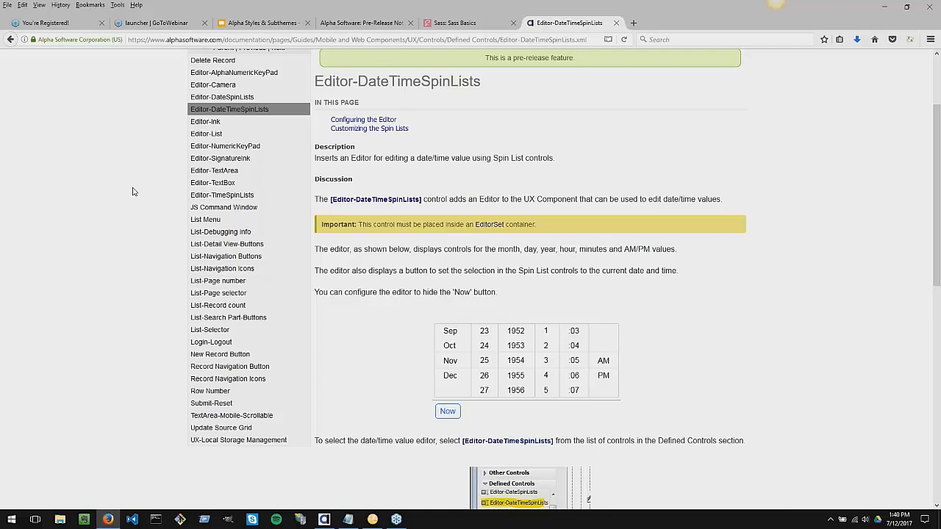
# Switch to Alpha Anywhere, find the list's Multi-select property by searching for "mul", and enable it with the Control-click mode.
pyautogui.click(323, 519)
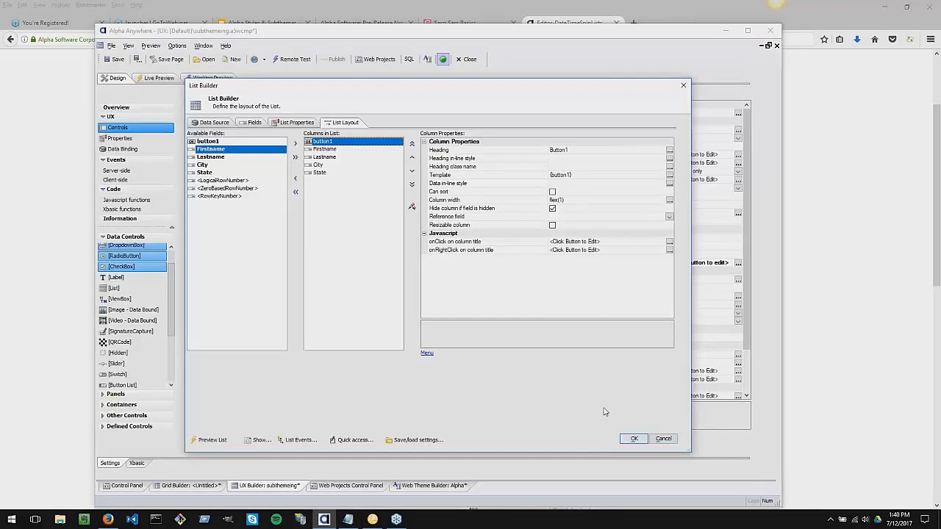
pyautogui.click(254, 123)
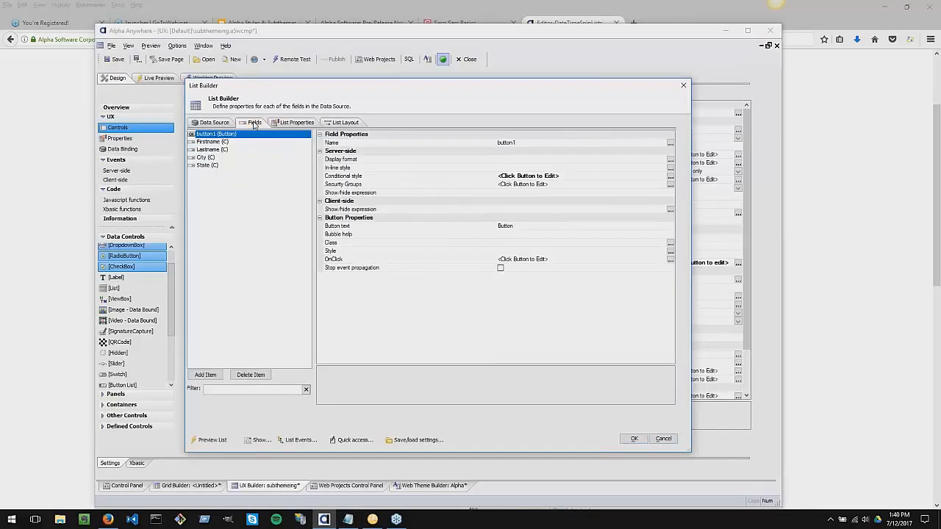
pyautogui.click(292, 123)
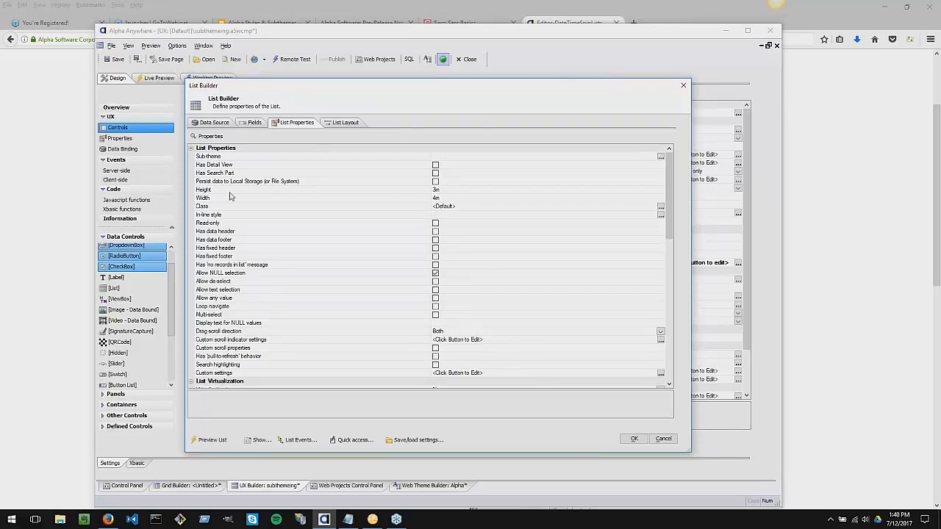
pyautogui.click(208, 138)
pyautogui.write('mul')
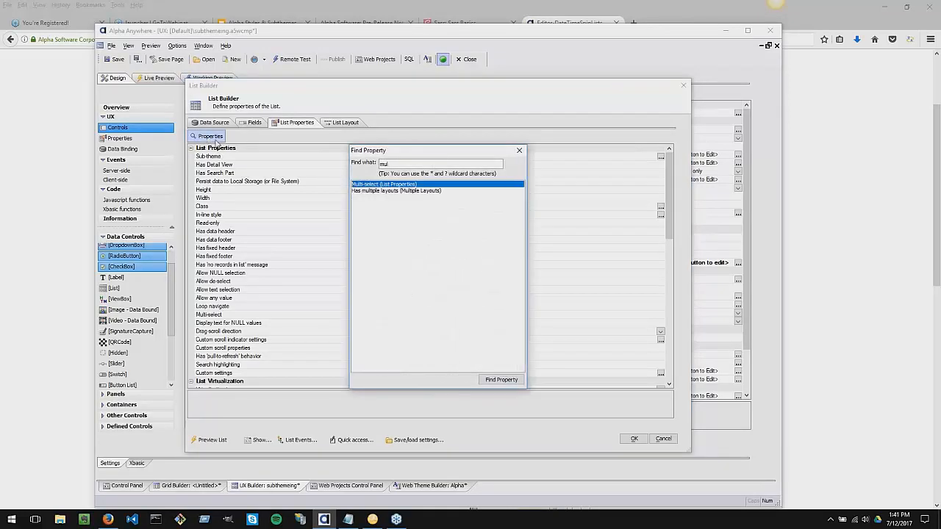
pyautogui.click(501, 380)
pyautogui.click(436, 315)
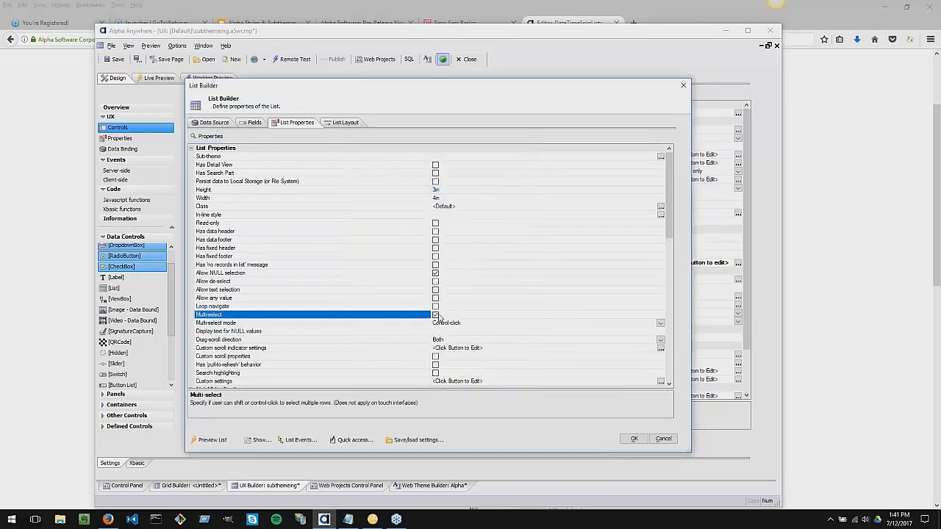
pyautogui.click(481, 324)
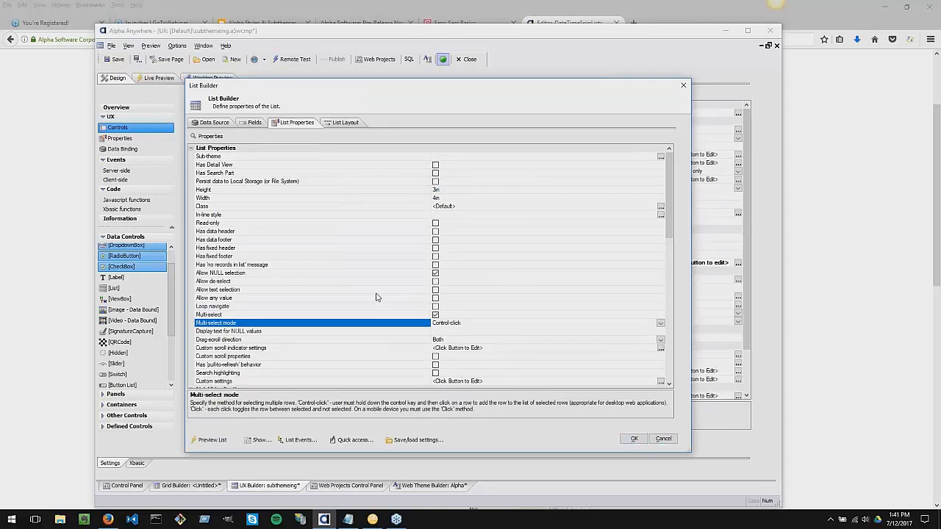
pyautogui.click(634, 439)
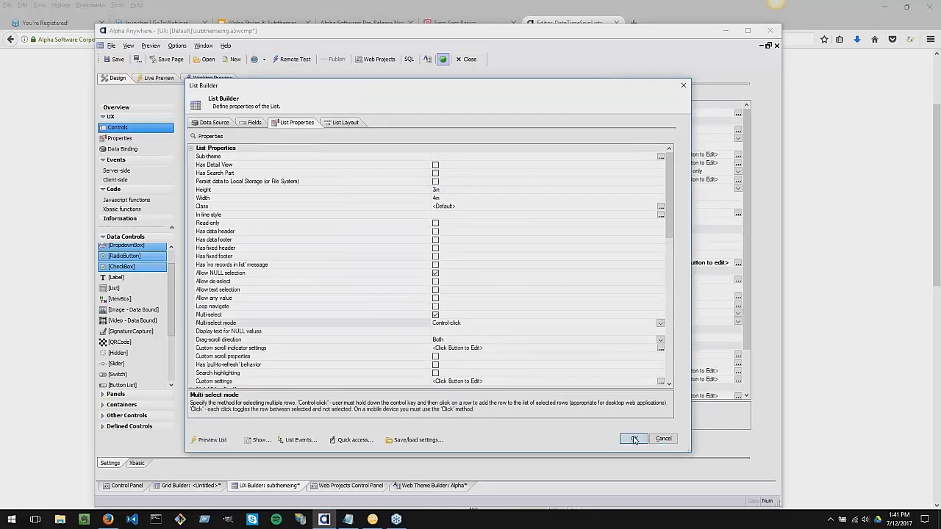
# Reopen the LIST1 control in the List Builder and check its Multi-select settings.
pyautogui.click(225, 129)
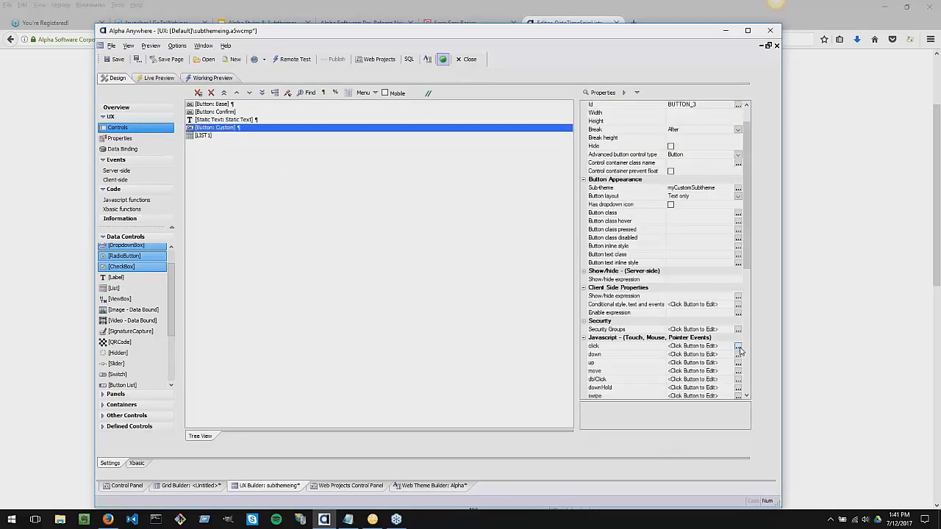
pyautogui.click(200, 138)
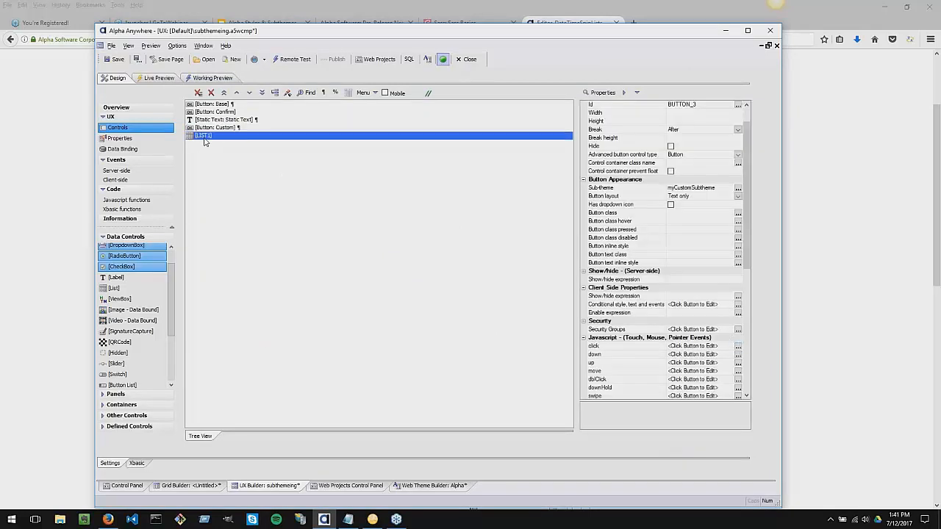
pyautogui.doubleClick(200, 140)
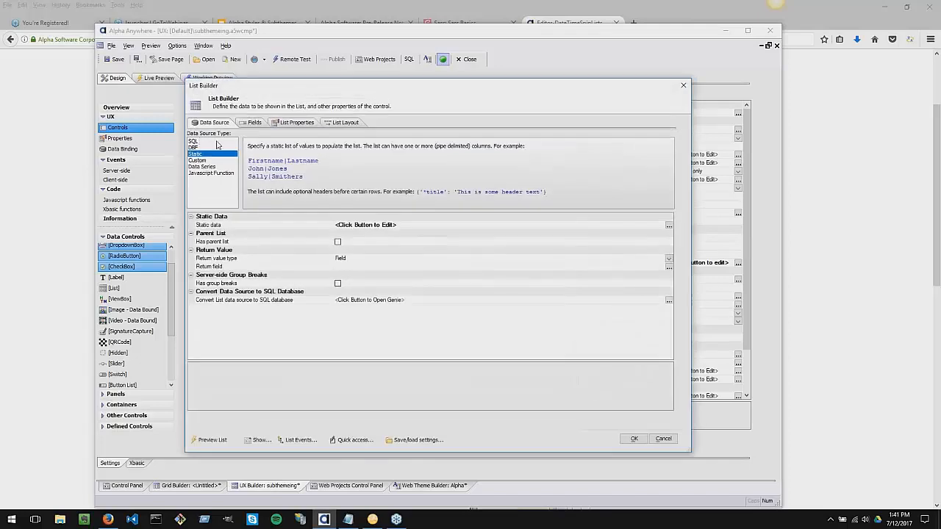
pyautogui.click(294, 122)
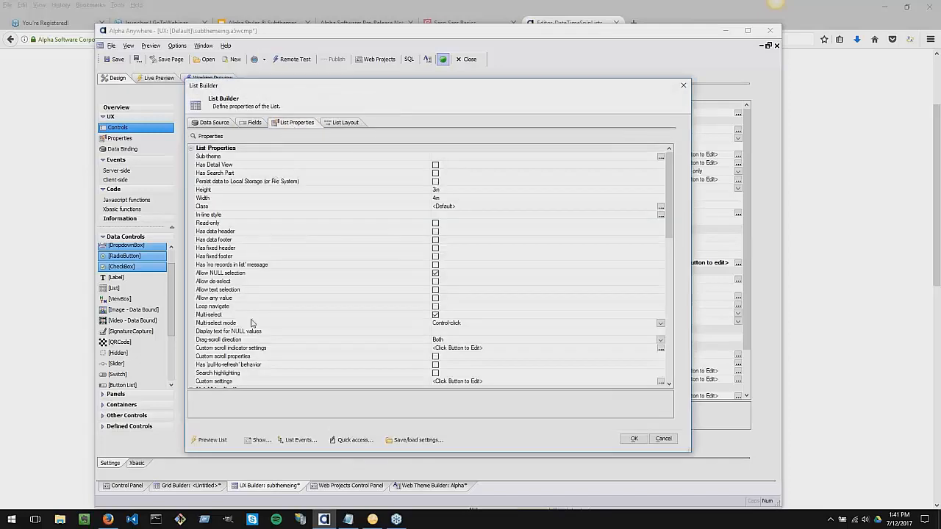
pyautogui.click(214, 316)
pyautogui.scroll(-1, 215, 317)
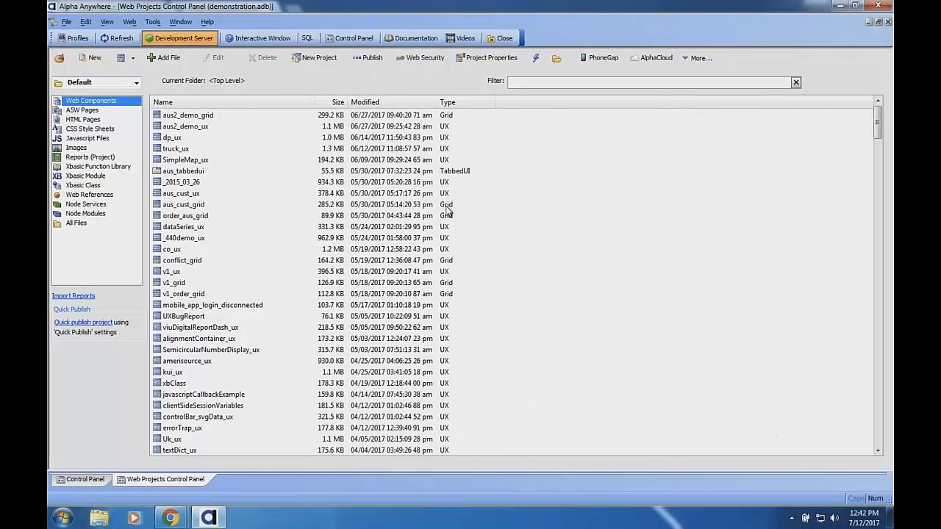
# Open the truck_ux component and bring up its LISTCUSTOMER list in the List Builder.
pyautogui.click(182, 150)
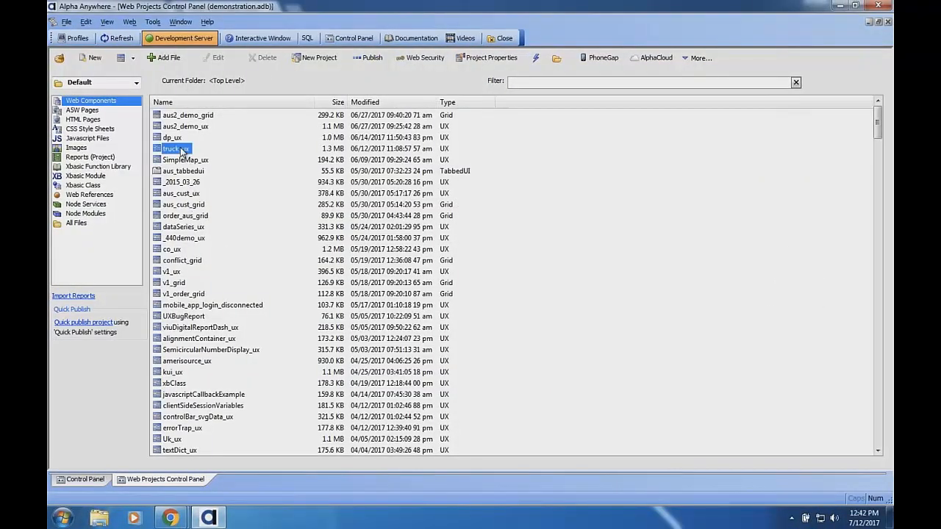
pyautogui.doubleClick(182, 149)
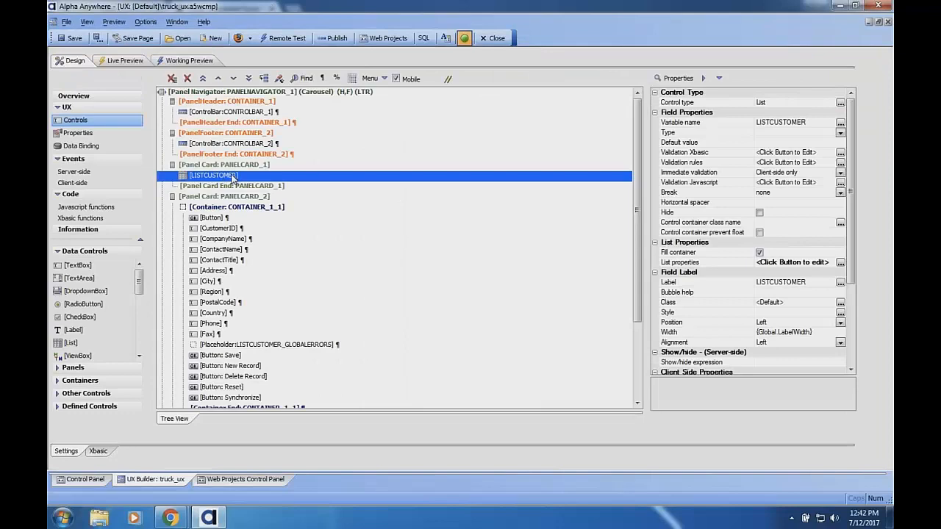
pyautogui.doubleClick(234, 175)
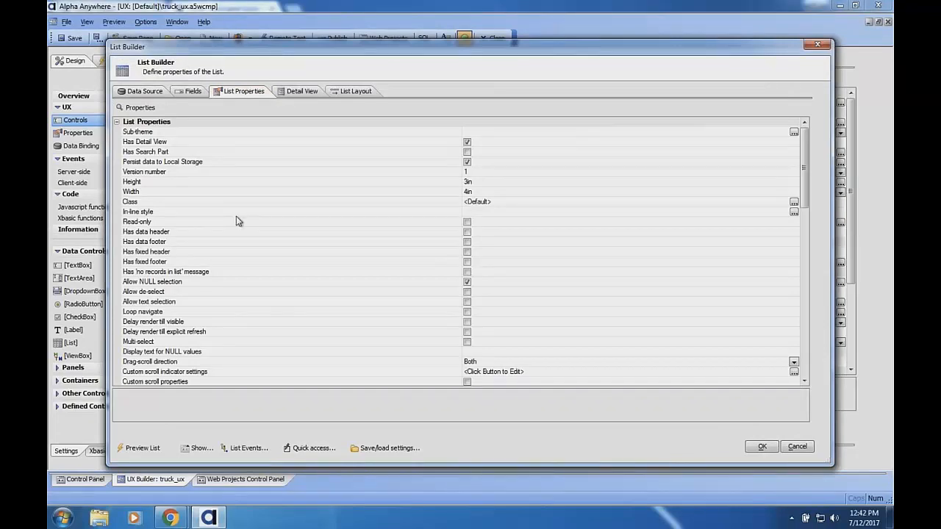
# Open the synchronization policy settings in the LISTCUSTOMER list's Detail View properties.
pyautogui.click(312, 93)
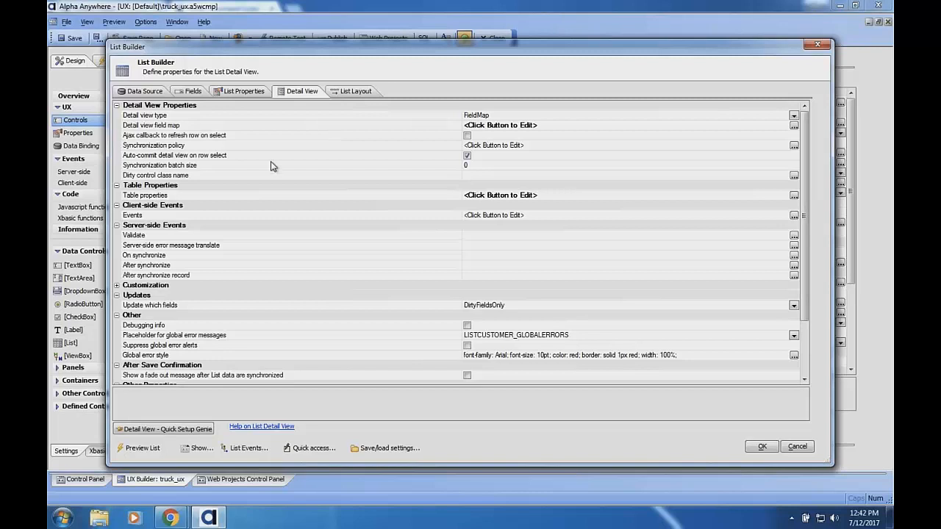
pyautogui.click(183, 146)
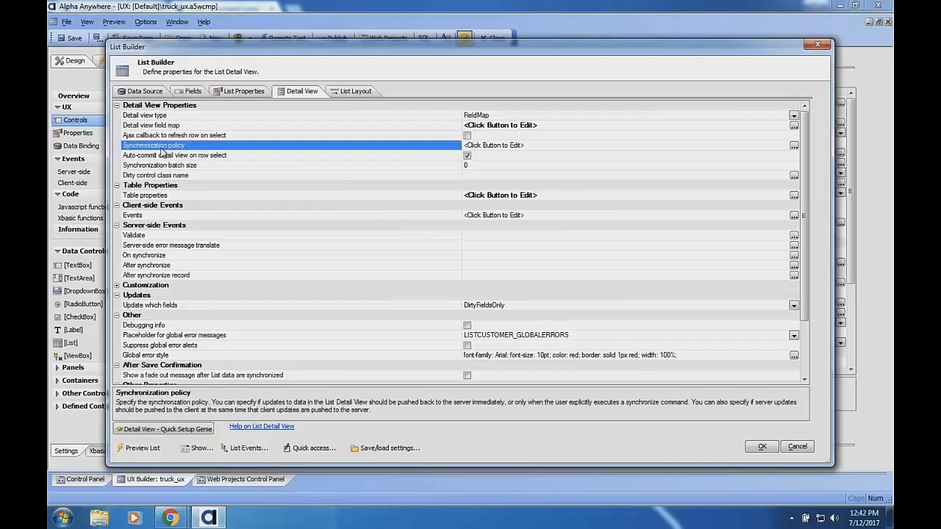
pyautogui.doubleClick(163, 151)
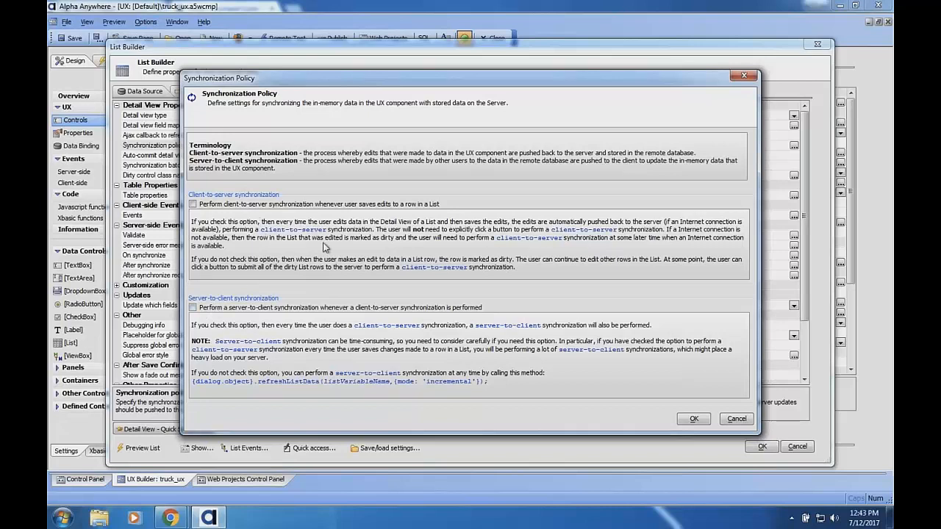
# Close the synchronization policy settings without changes and look through the list's remaining Detail View properties.
pyautogui.click(737, 419)
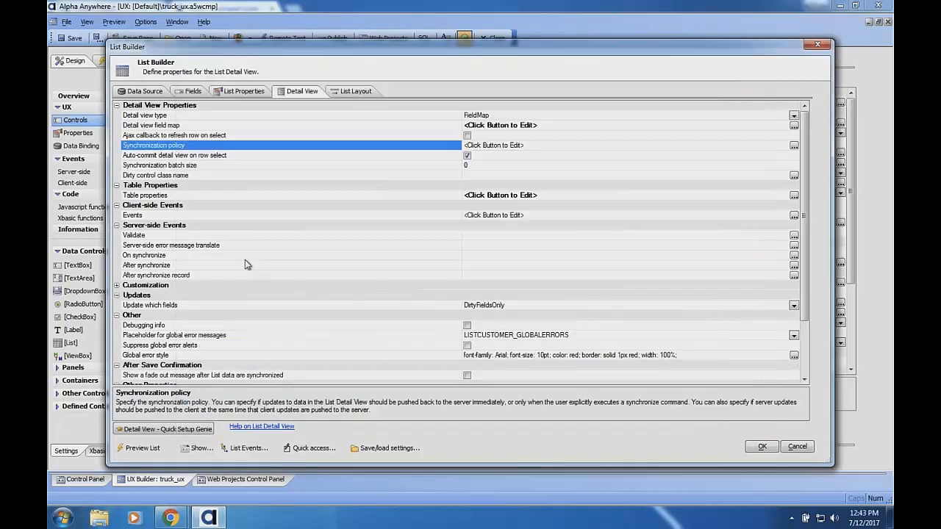
pyautogui.scroll(-2, 244, 260)
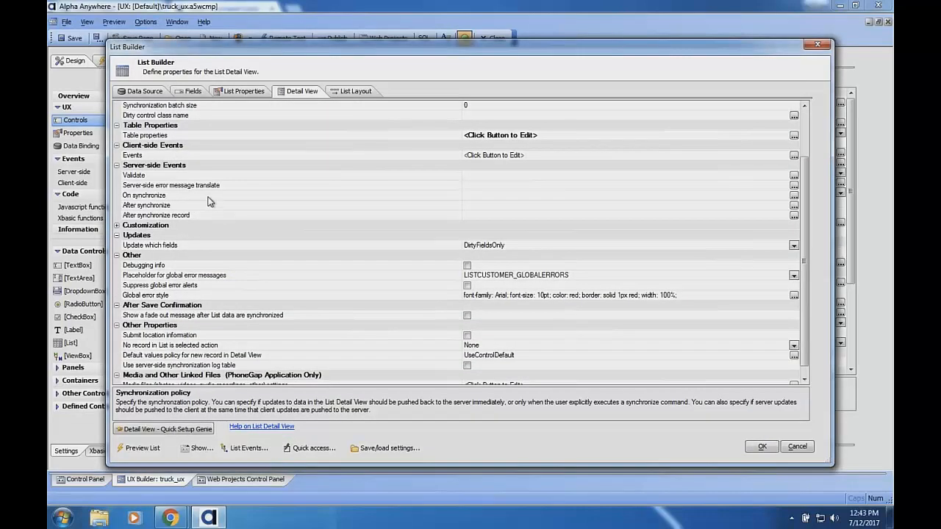
pyautogui.scroll(-1, 207, 194)
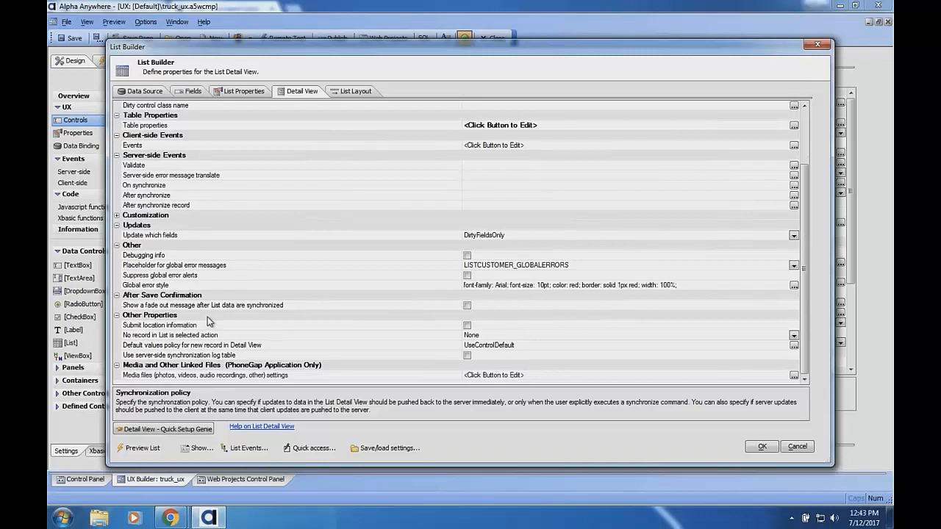
pyautogui.scroll(3, 208, 322)
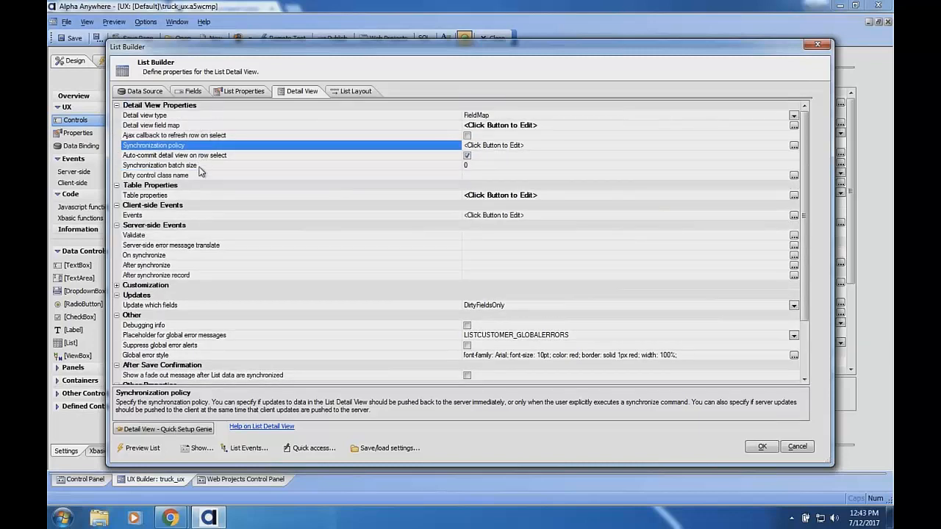
# Look through the LISTCUSTOMER list's general properties, from its basic list options down to its layout properties.
pyautogui.click(243, 92)
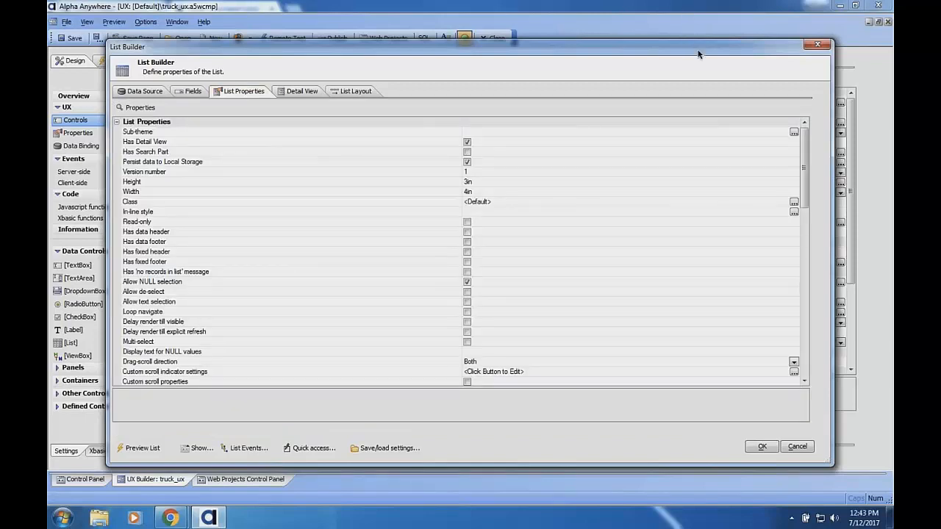
pyautogui.hotkey('ctrl', 'Left')
pyautogui.hotkey('ctrl', 'Right')
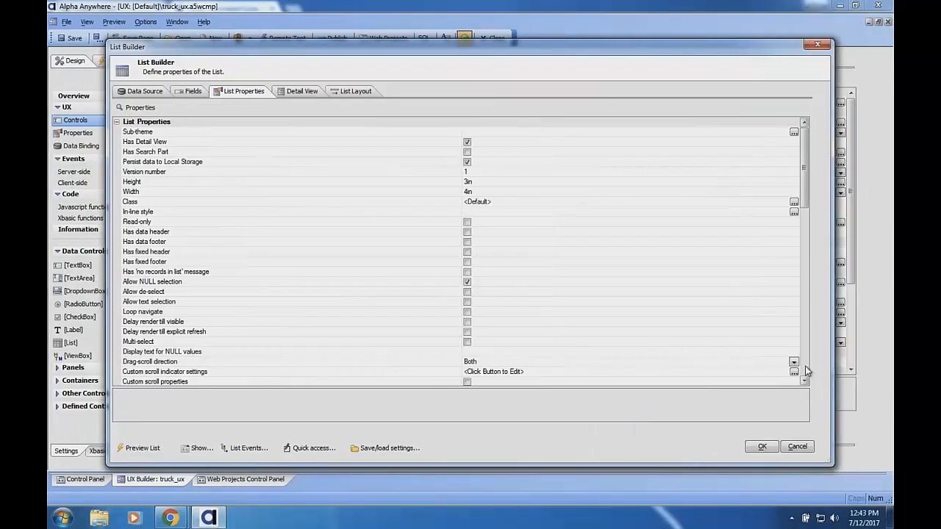
pyautogui.click(805, 380)
pyautogui.click(805, 380)
pyautogui.click(805, 380)
pyautogui.click(805, 380)
pyautogui.click(805, 380)
pyautogui.click(804, 380)
pyautogui.click(805, 380)
pyautogui.click(805, 380)
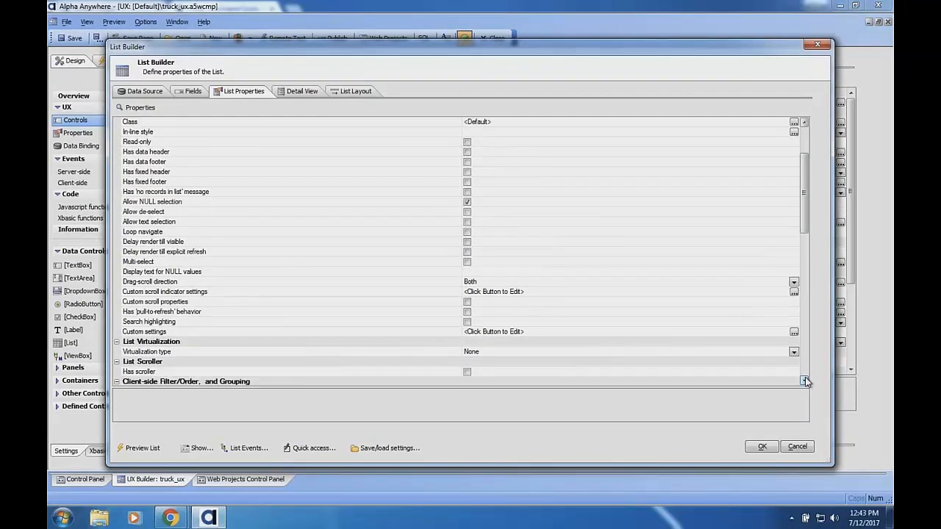
pyautogui.click(805, 380)
pyautogui.click(805, 380)
pyautogui.click(804, 380)
pyautogui.click(805, 380)
pyautogui.click(805, 380)
pyautogui.click(805, 380)
pyautogui.click(805, 380)
pyautogui.click(805, 380)
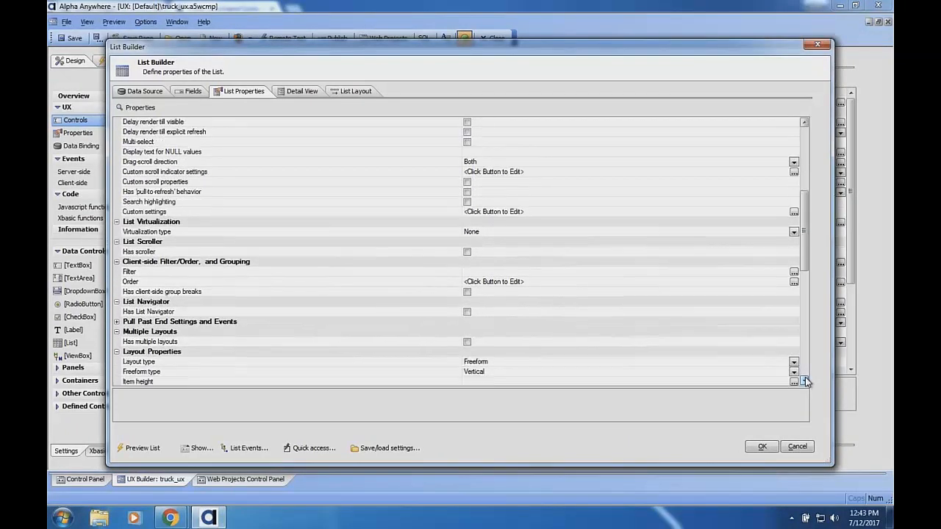
pyautogui.moveTo(806, 262); pyautogui.dragTo(802, 206)
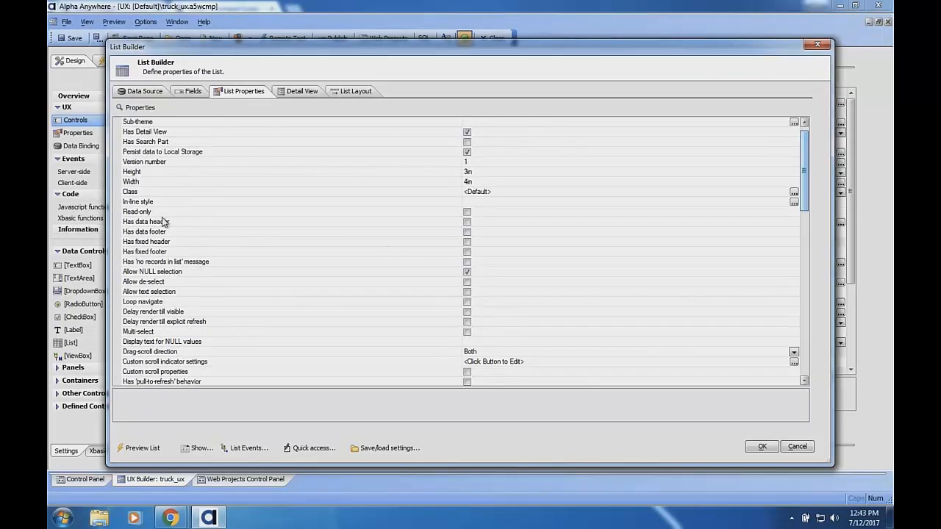
# View the Detail View's table properties for the customers table and close them without changes.
pyautogui.click(288, 96)
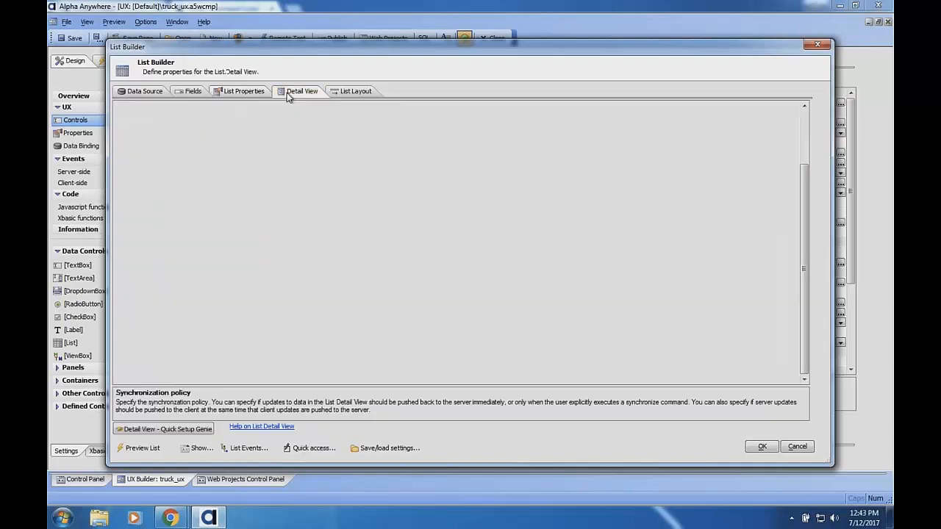
pyautogui.click(224, 127)
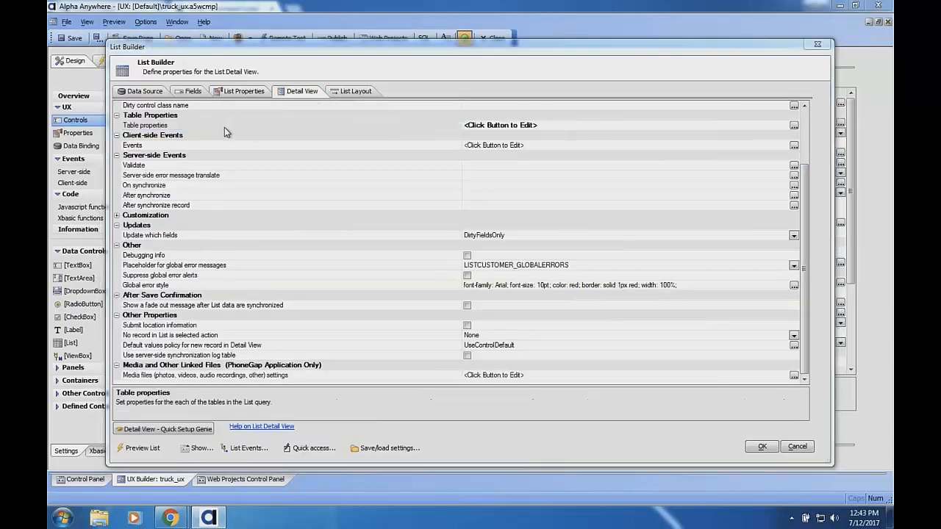
pyautogui.doubleClick(224, 127)
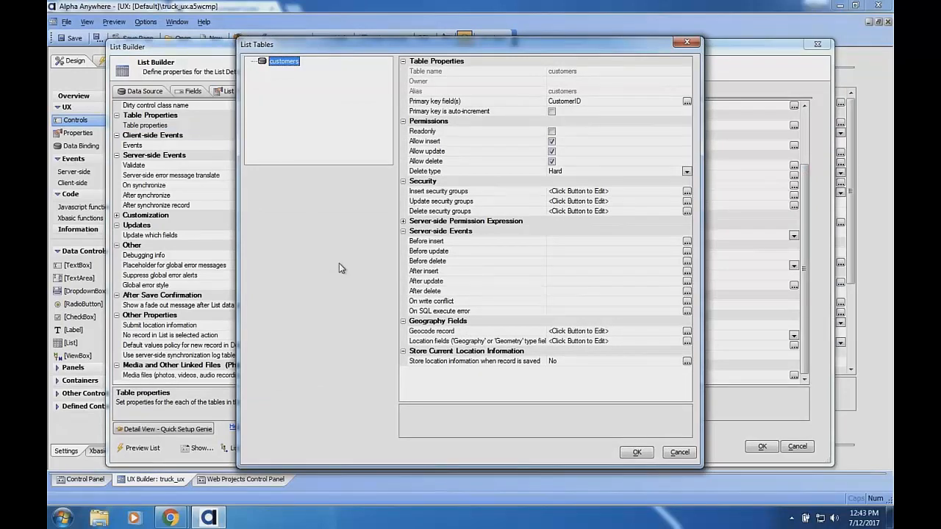
pyautogui.click(677, 451)
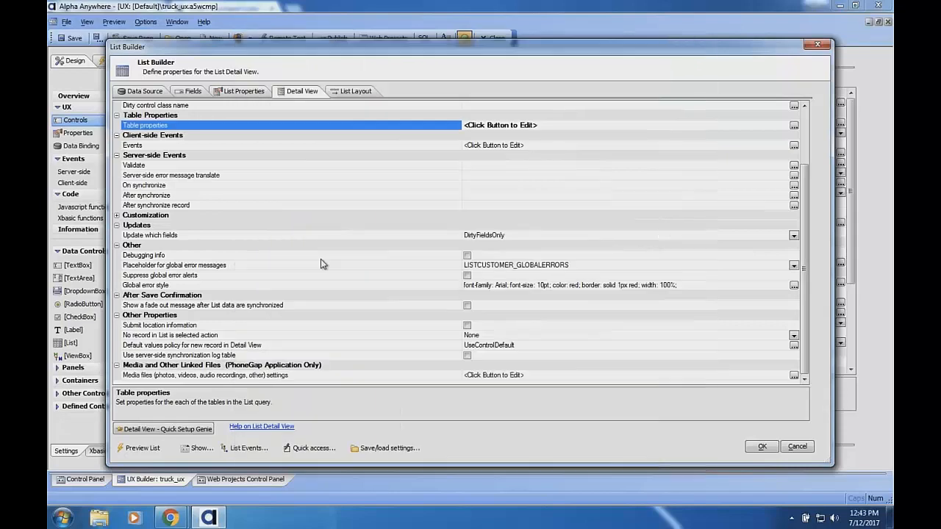
# Expand the Detail View's Customization section and review its warning, CSS, write conflict and database error settings.
pyautogui.click(116, 216)
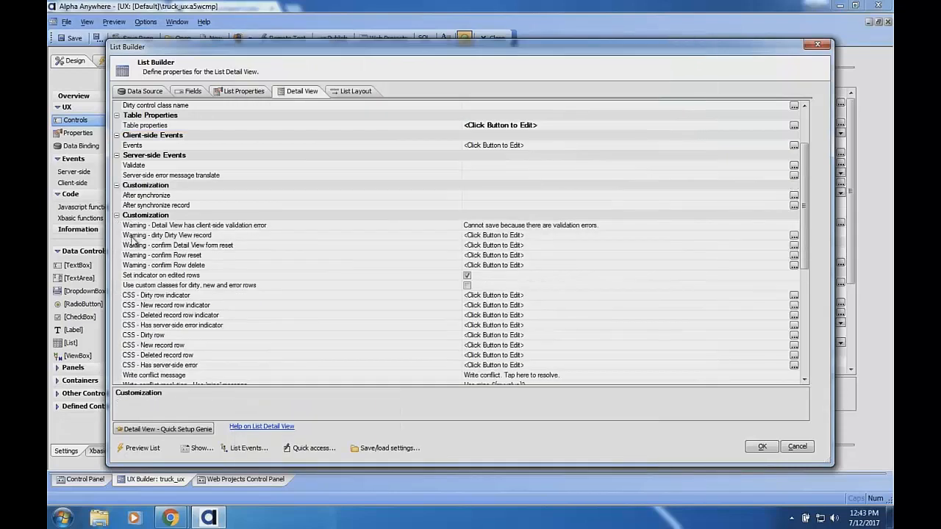
pyautogui.scroll(-1, 131, 236)
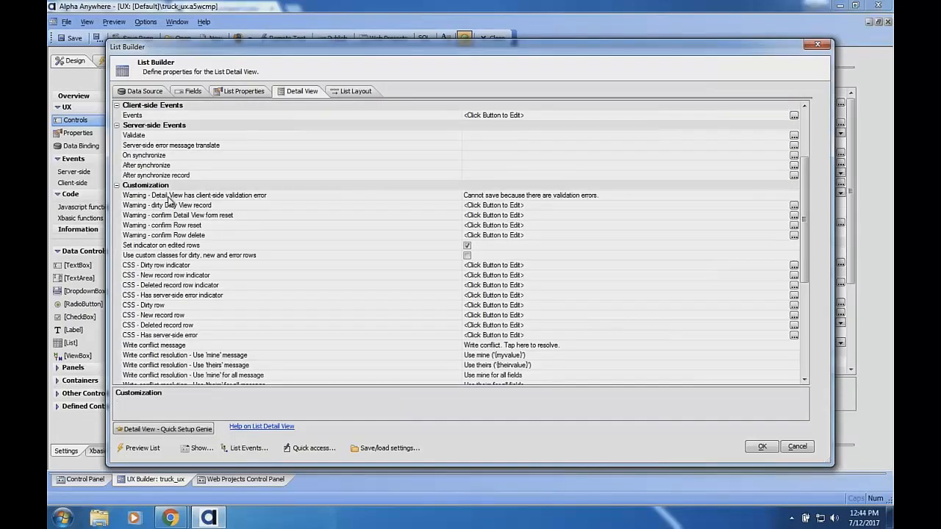
pyautogui.scroll(-6, 170, 200)
pyautogui.scroll(-1, 170, 200)
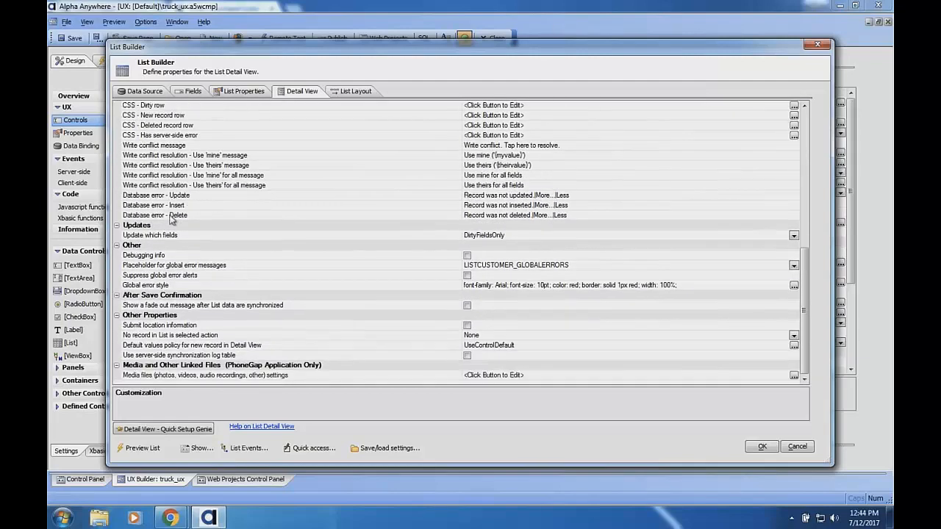
# Check which options are available for the Detail View's "Update which fields" property.
pyautogui.click(173, 235)
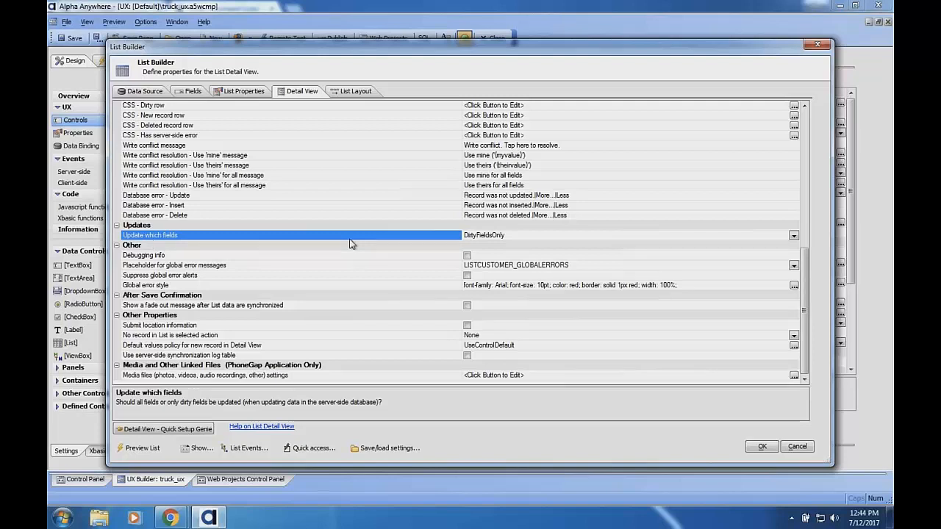
pyautogui.click(794, 235)
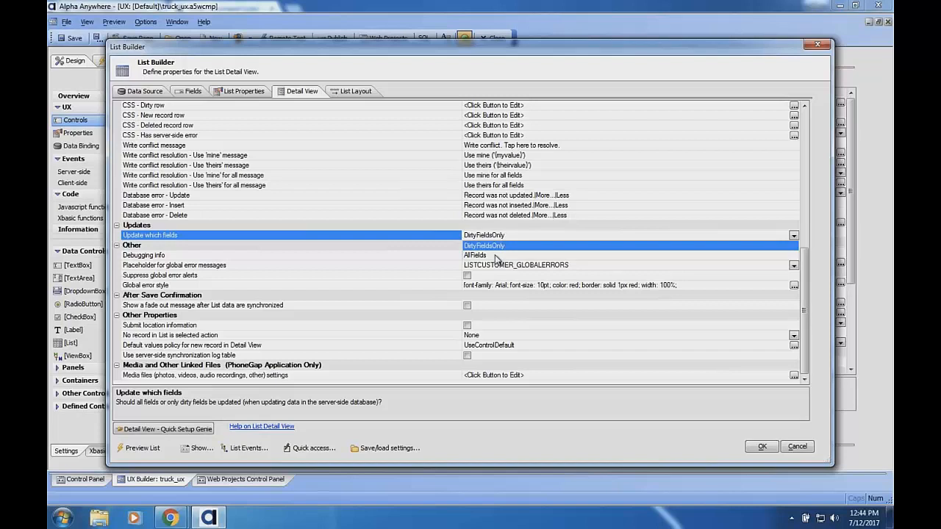
pyautogui.click(430, 241)
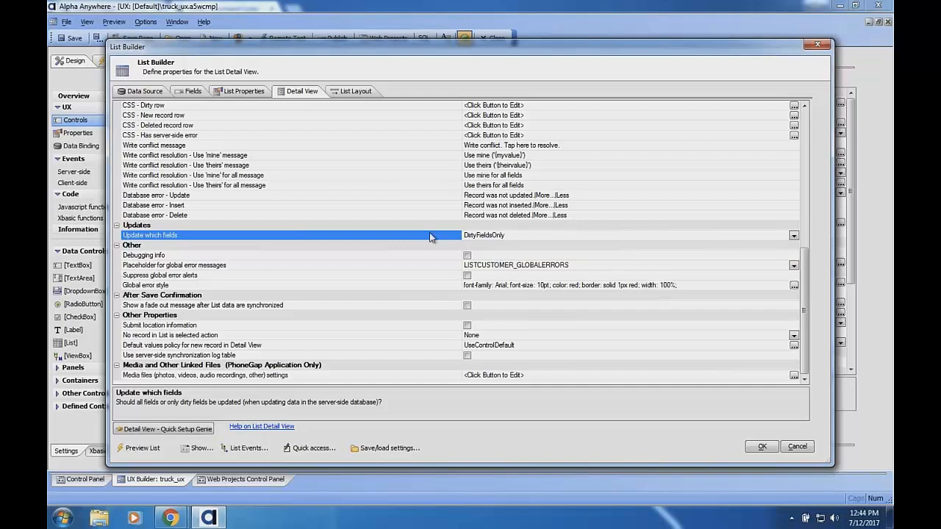
pyautogui.scroll(10, 430, 239)
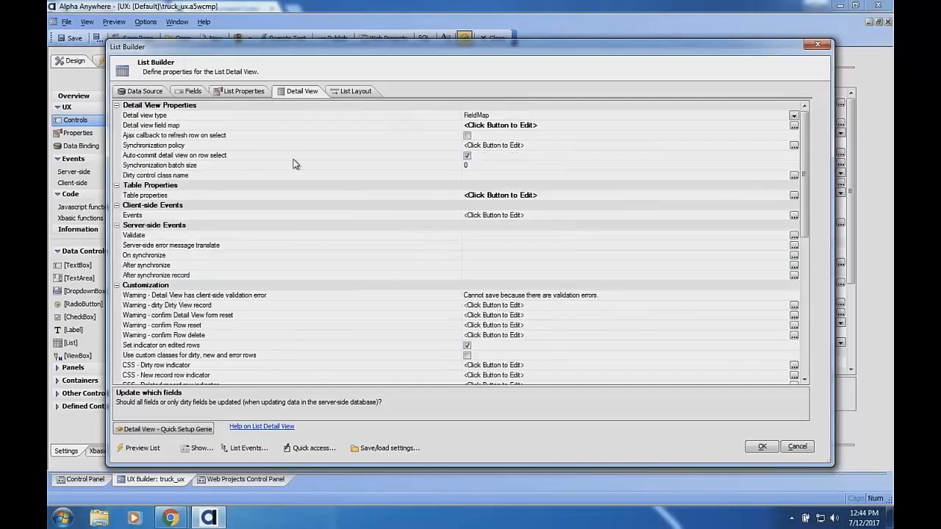
# Find the list's Multi-select property by searching for "mul", and preview the list.
pyautogui.click(243, 91)
pyautogui.click(140, 108)
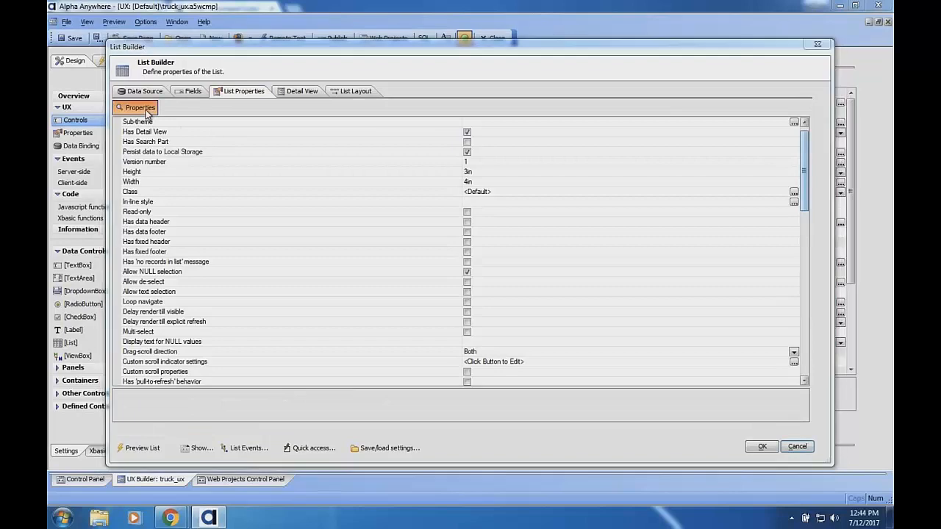
pyautogui.write('mul')
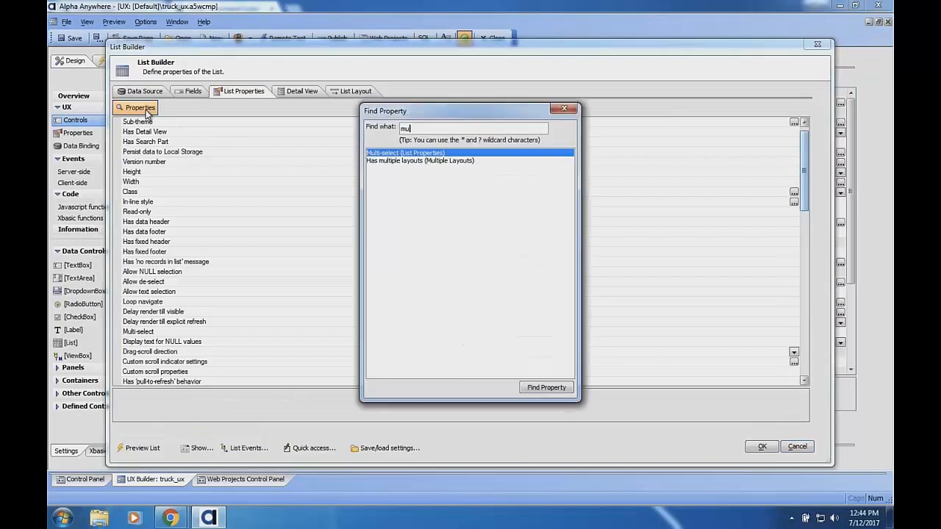
pyautogui.doubleClick(395, 153)
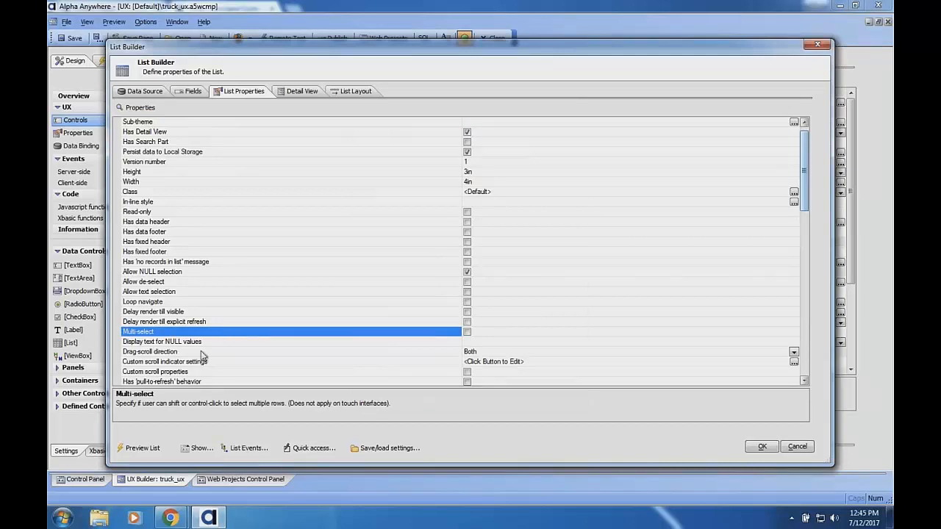
pyautogui.click(139, 448)
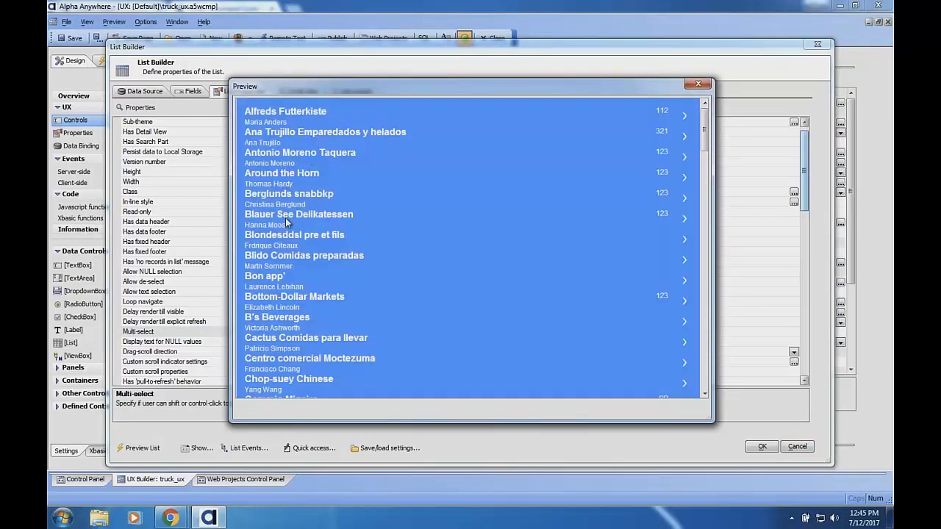
pyautogui.click(698, 83)
# Try enabling Multi-select for the list, check its Multi-select mode options, and discard the change.
pyautogui.click(466, 333)
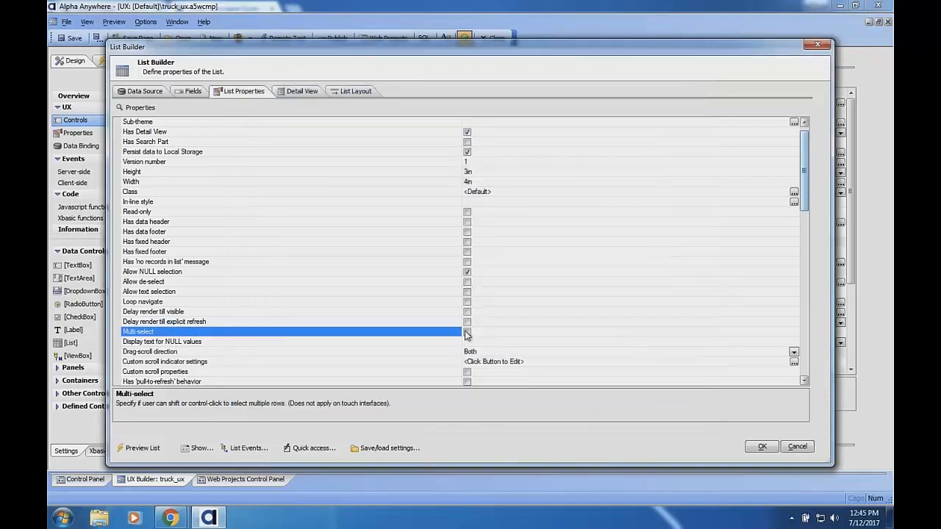
pyautogui.scroll(-2, 229, 334)
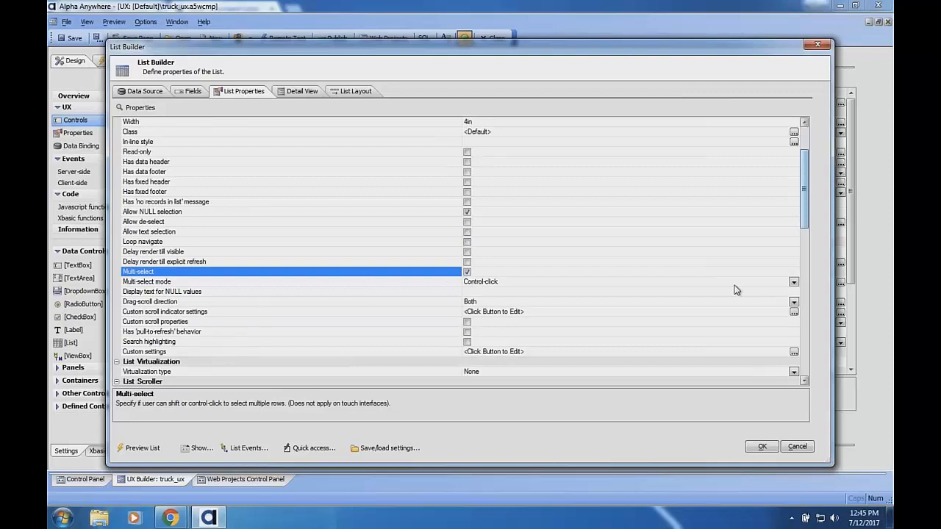
pyautogui.click(794, 283)
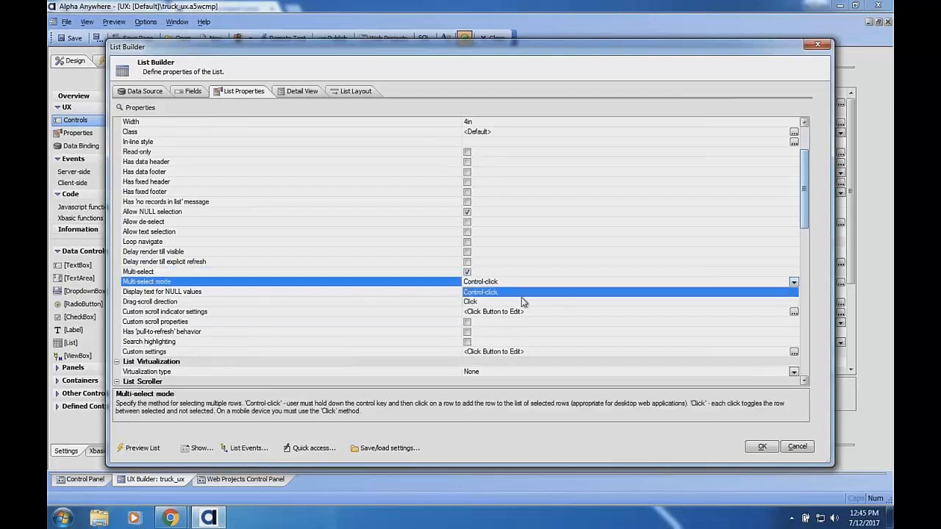
pyautogui.click(439, 287)
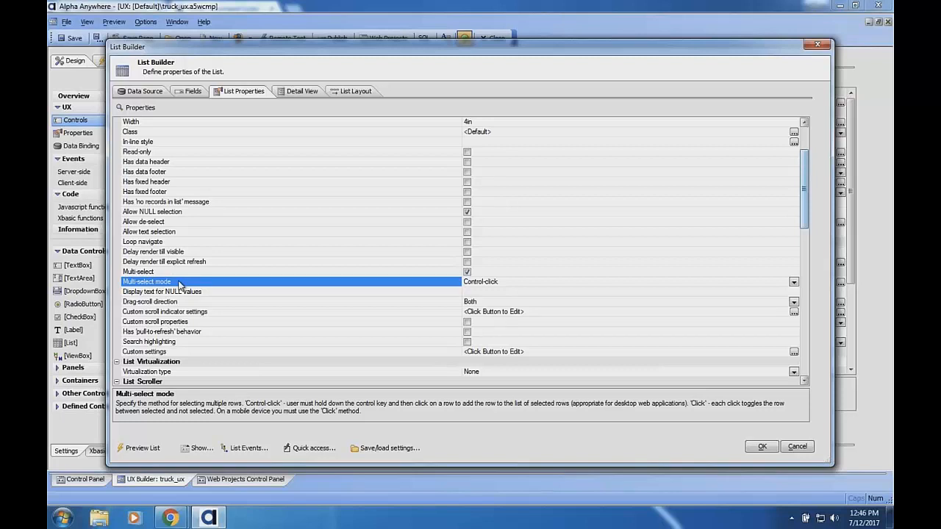
pyautogui.click(466, 272)
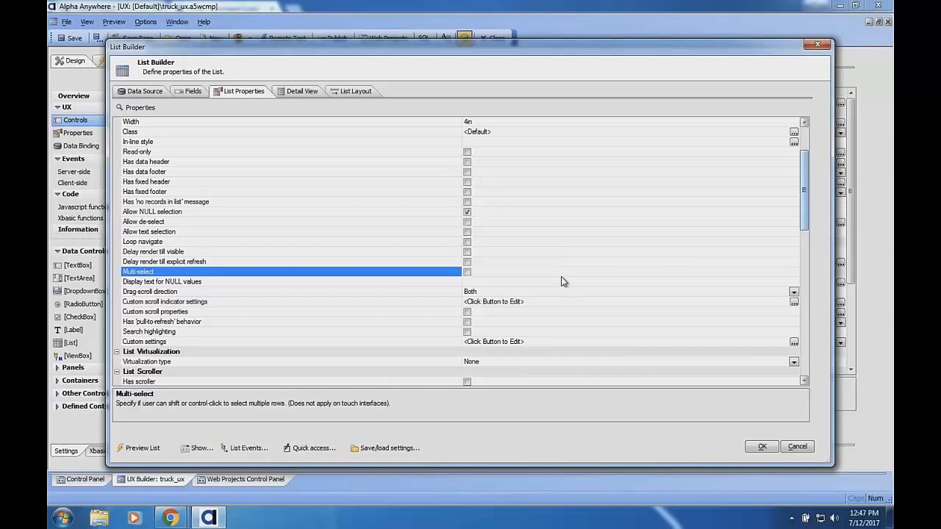
pyautogui.click(788, 447)
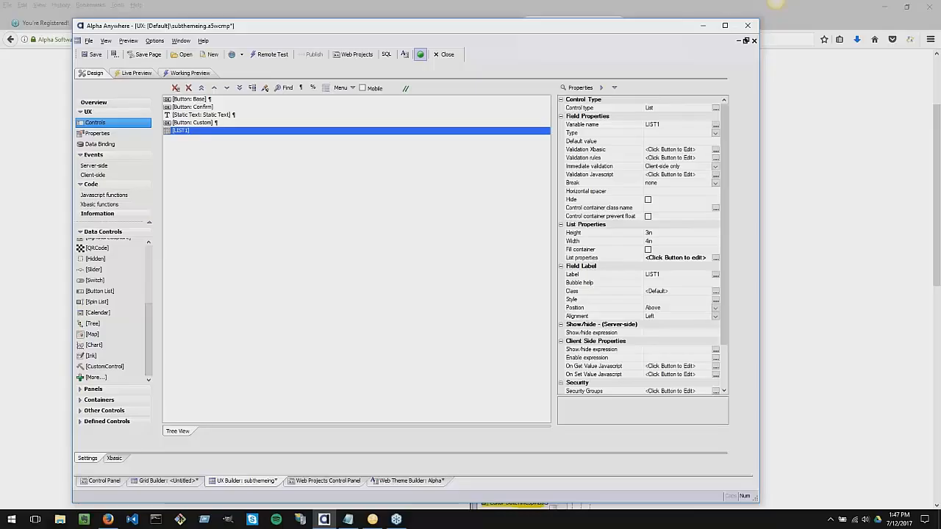
# Add a single Spin List control to the subthemeing component, keeping the default name, label and Character data type.
pyautogui.click(101, 302)
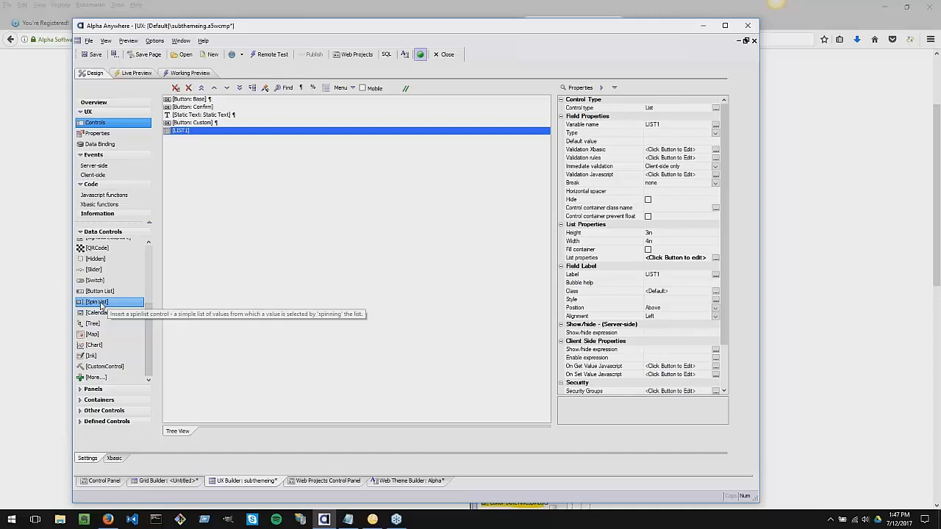
pyautogui.doubleClick(101, 302)
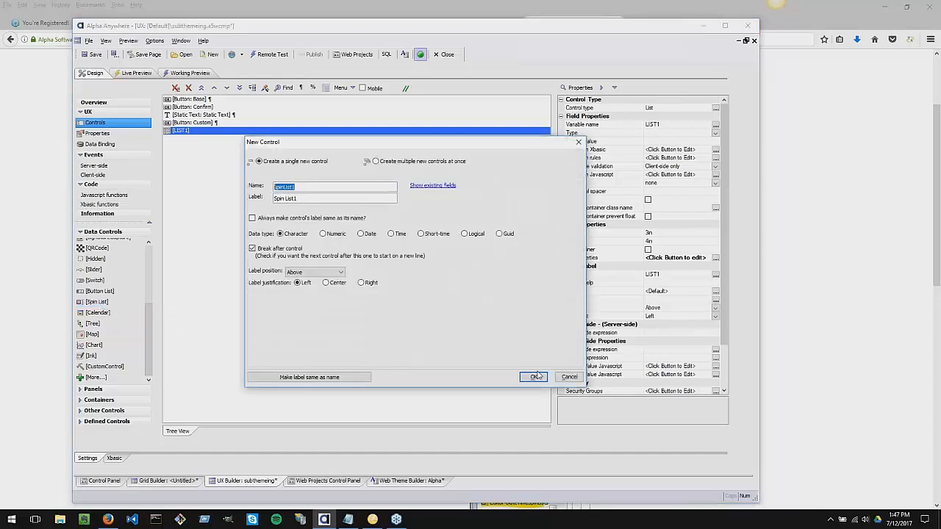
pyautogui.click(534, 376)
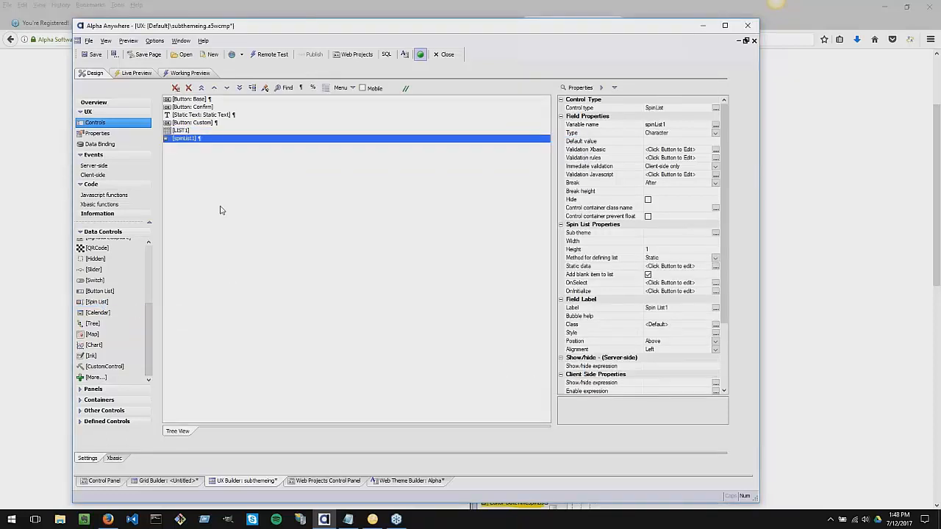
# Delete every control except the spin list: LIST1, the Base, Confirm and Custom buttons, and the static text.
pyautogui.click(211, 130)
pyautogui.press('Delete')
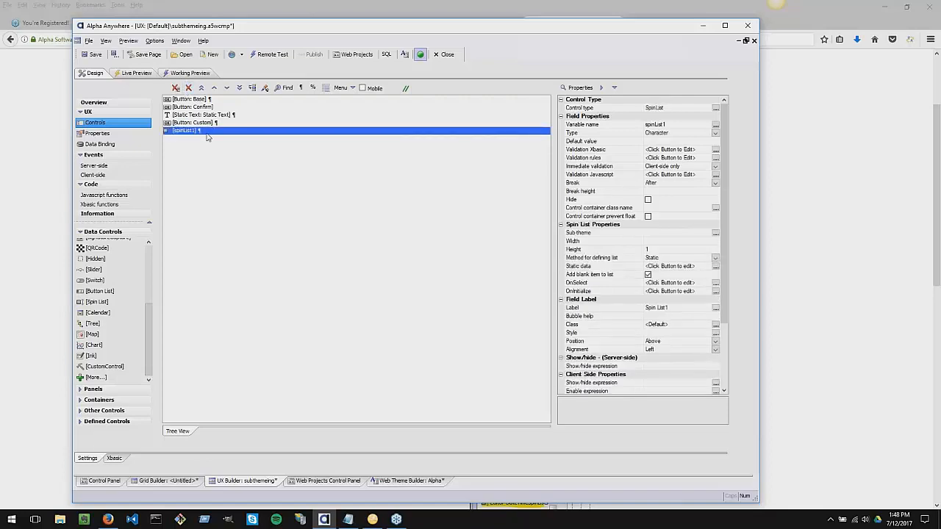
pyautogui.click(190, 99)
pyautogui.click(189, 87)
pyautogui.click(189, 88)
pyautogui.click(189, 87)
pyautogui.click(189, 87)
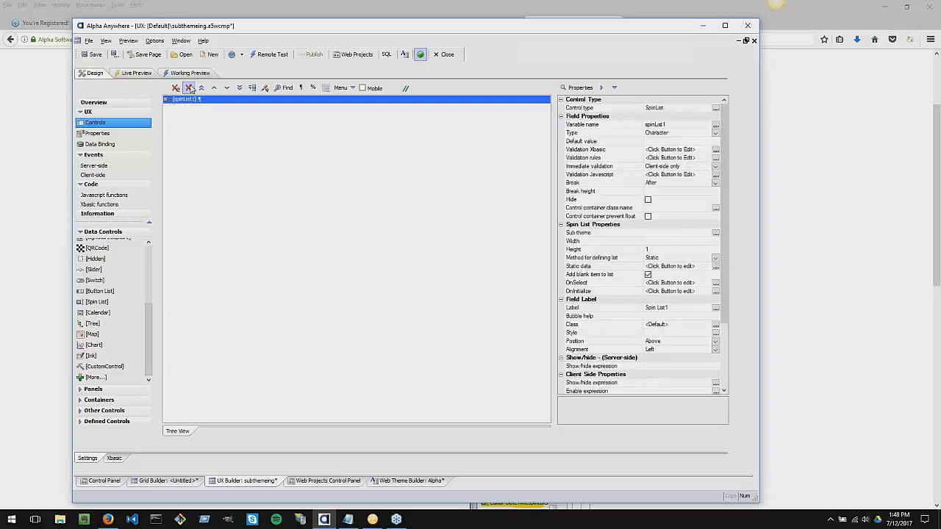
# Delete the existing spin list and add a new single Spin List control with the default name, label and Character data type.
pyautogui.click(189, 87)
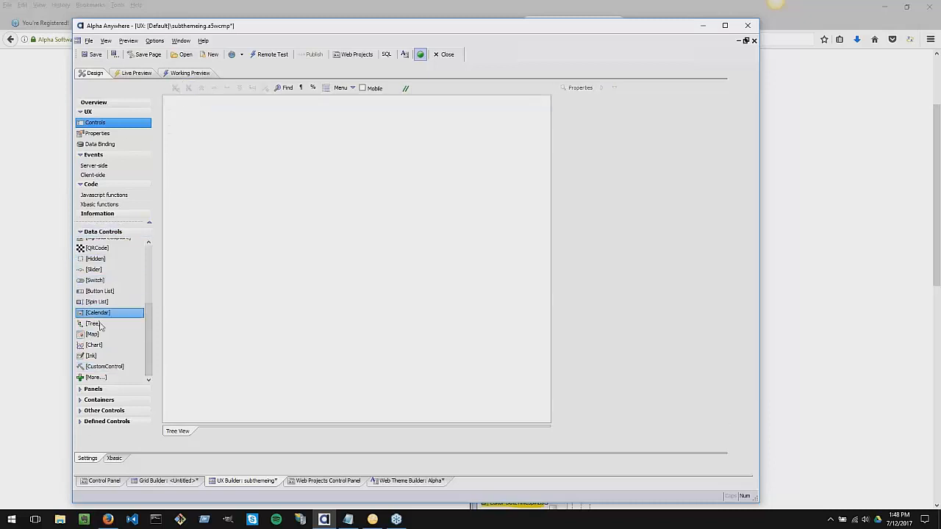
pyautogui.doubleClick(116, 302)
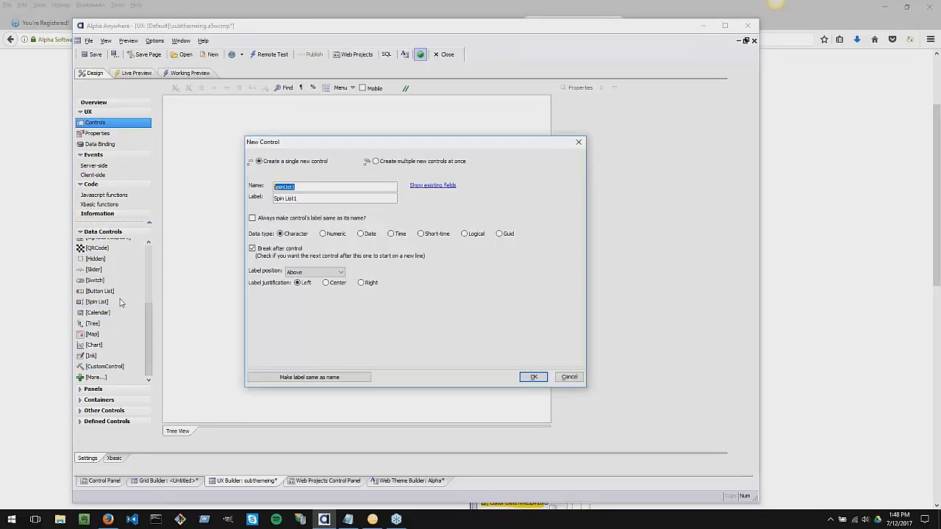
pyautogui.click(532, 376)
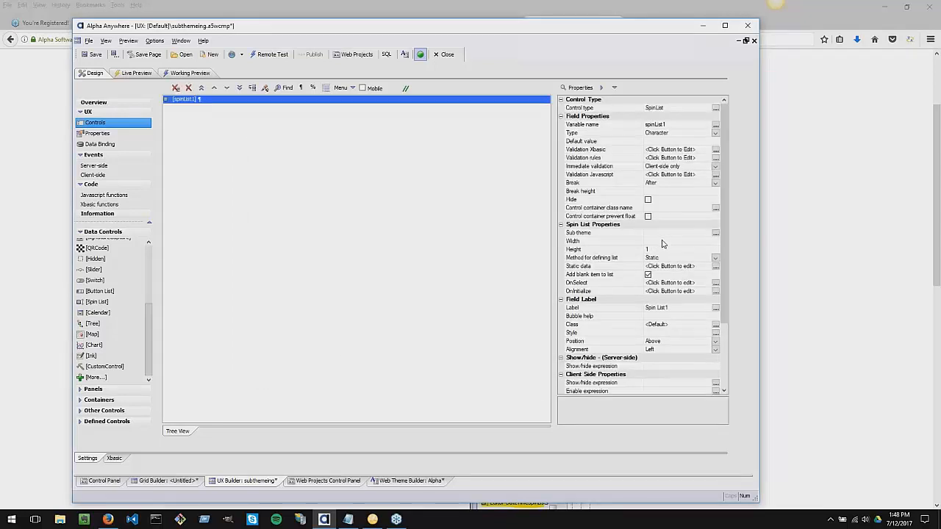
# Check the new spin list's Width property and preview the component before any list data is defined.
pyautogui.click(627, 242)
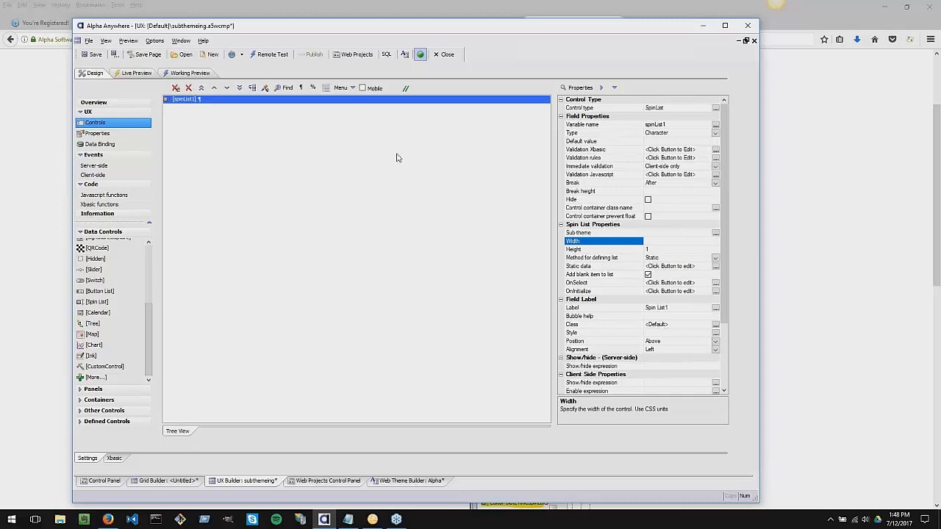
pyautogui.click(177, 72)
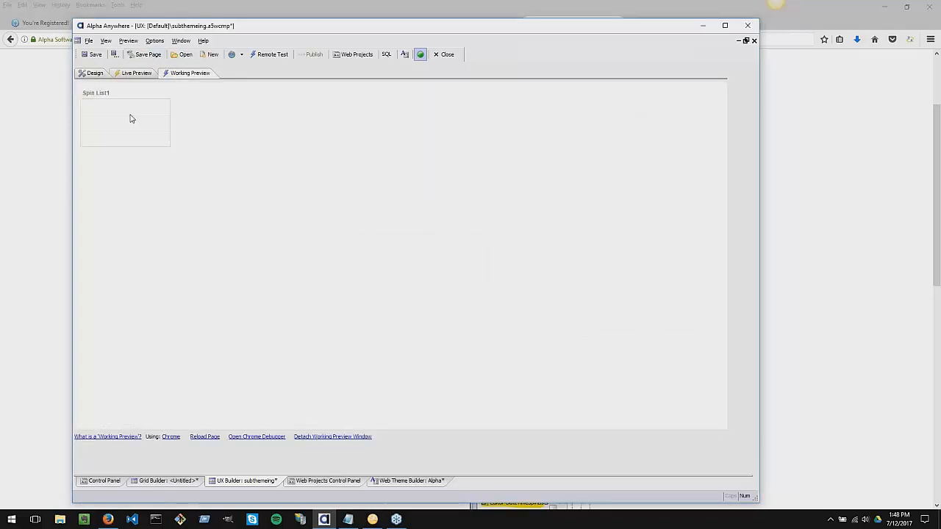
pyautogui.click(96, 73)
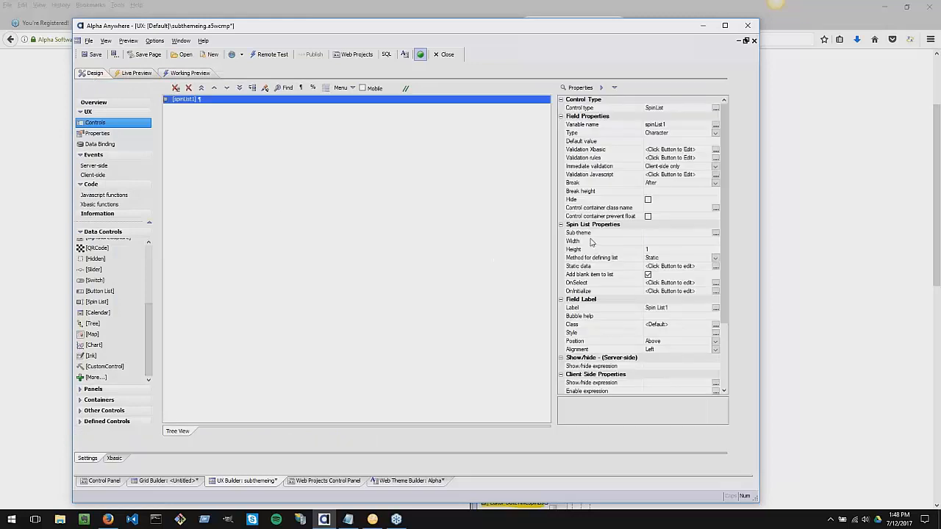
# Fill the spin list's static data with the predefined Weekdays list.
pyautogui.click(592, 243)
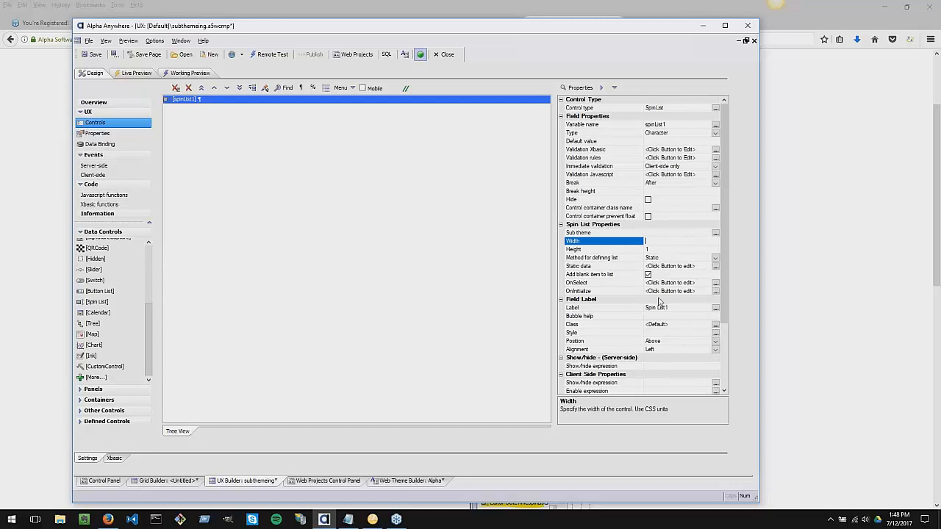
pyautogui.scroll(-1, 647, 307)
pyautogui.scroll(1, 621, 324)
pyautogui.click(715, 265)
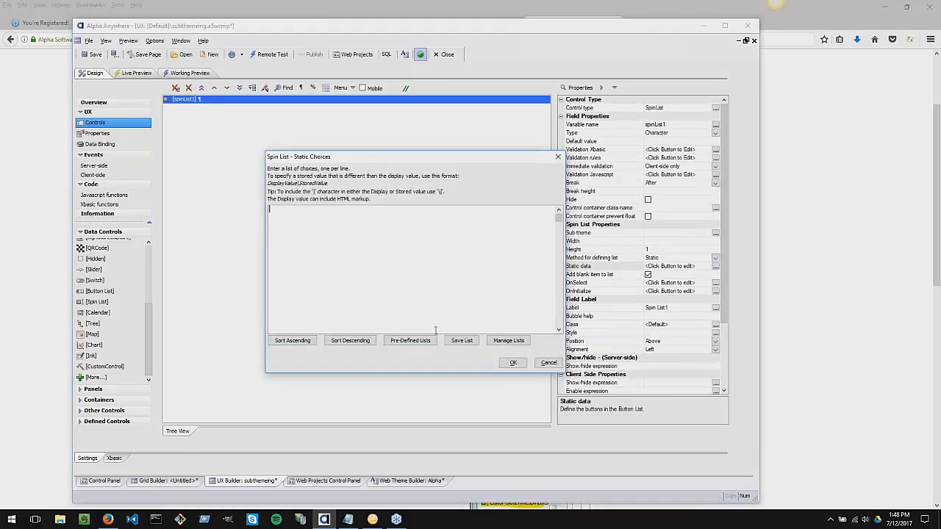
pyautogui.click(410, 340)
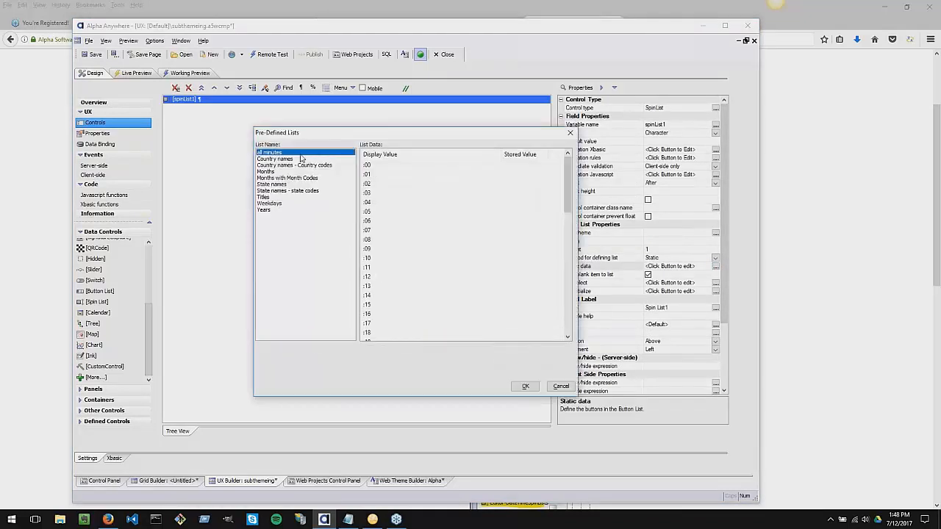
pyautogui.click(270, 204)
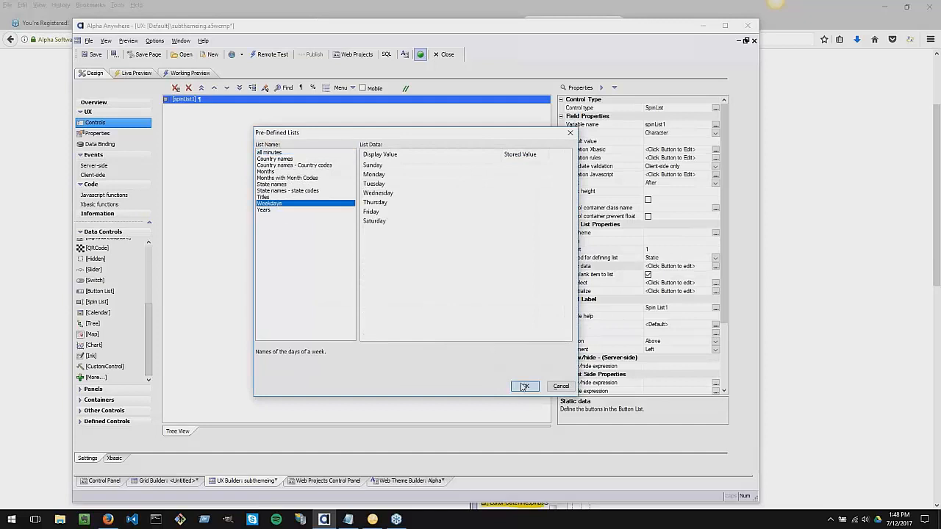
pyautogui.click(524, 388)
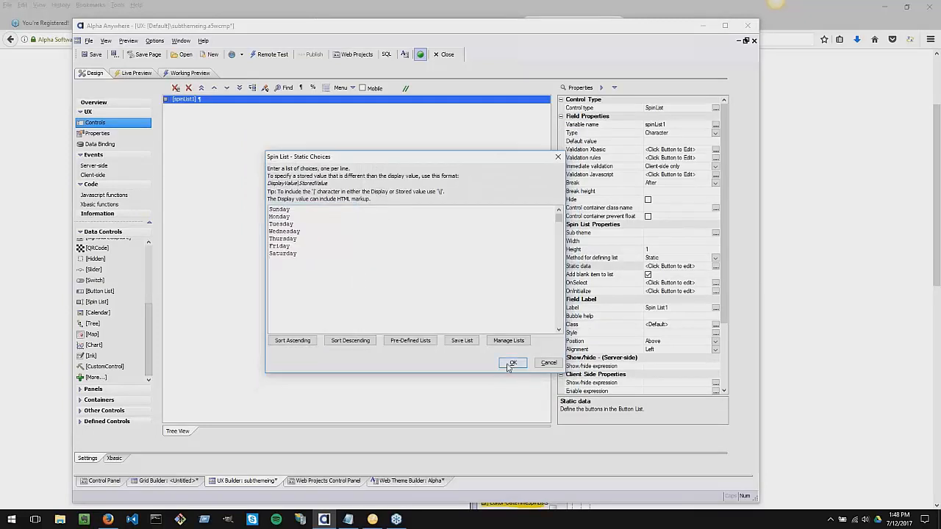
pyautogui.click(512, 363)
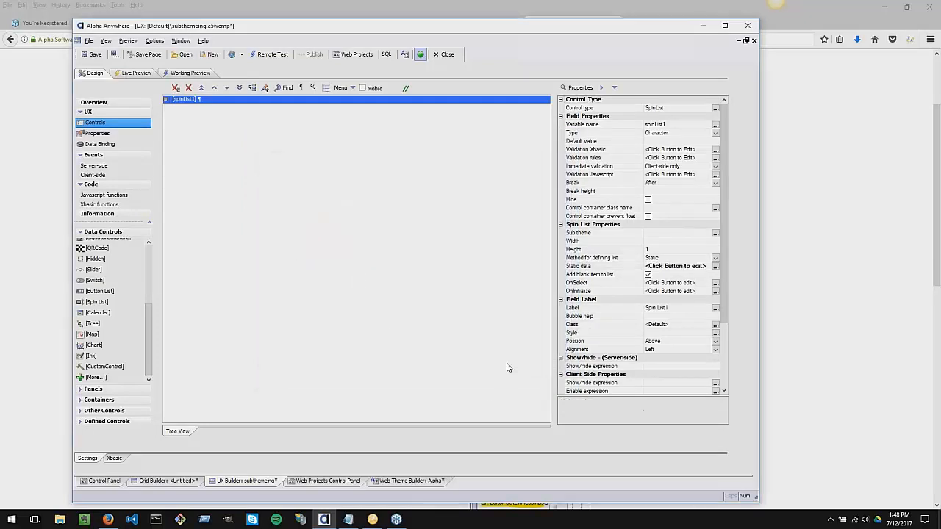
# Preview the component and spin through the weekdays in the list.
pyautogui.click(179, 71)
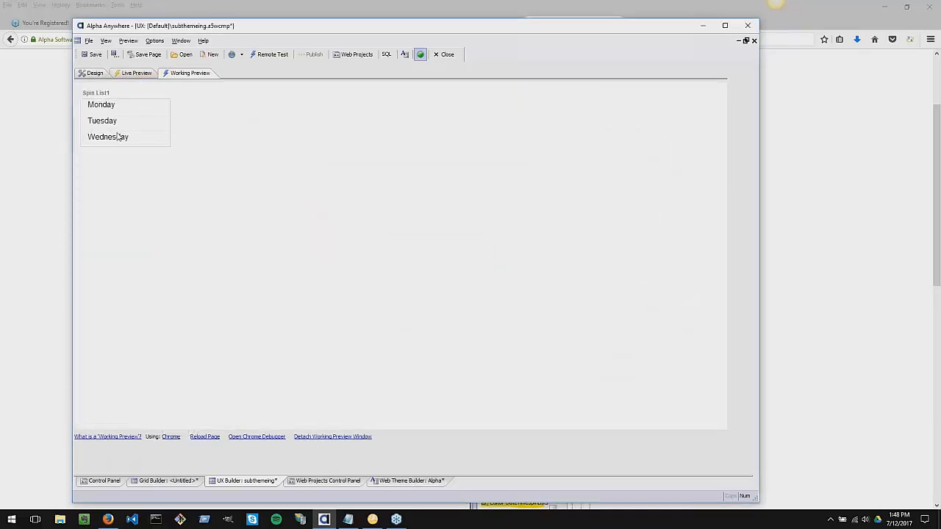
pyautogui.moveTo(118, 137); pyautogui.dragTo(116, 80)
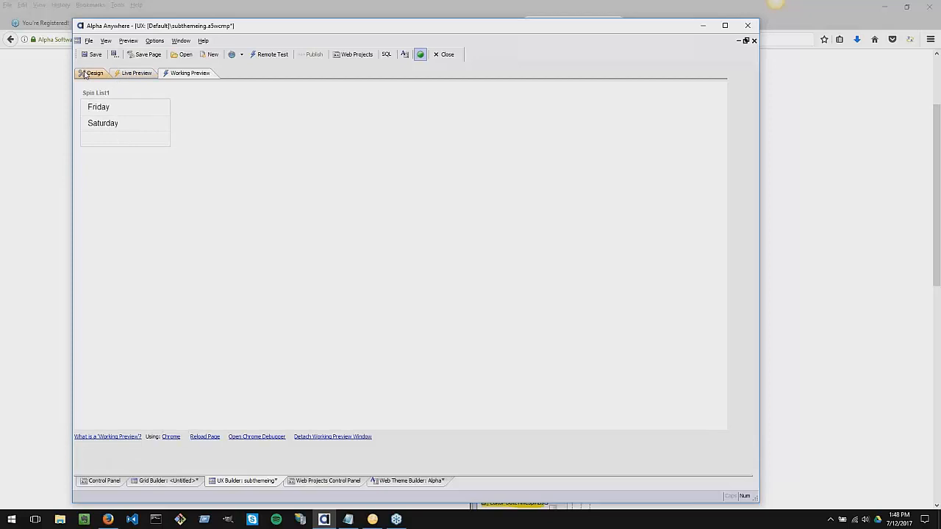
pyautogui.click(92, 73)
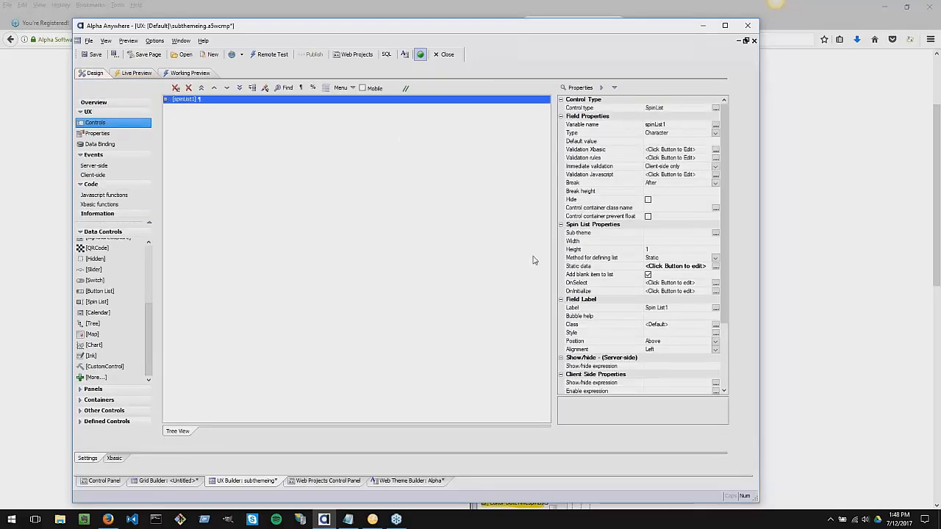
# Set the spin list's width to 300px and preview the result.
pyautogui.click(609, 243)
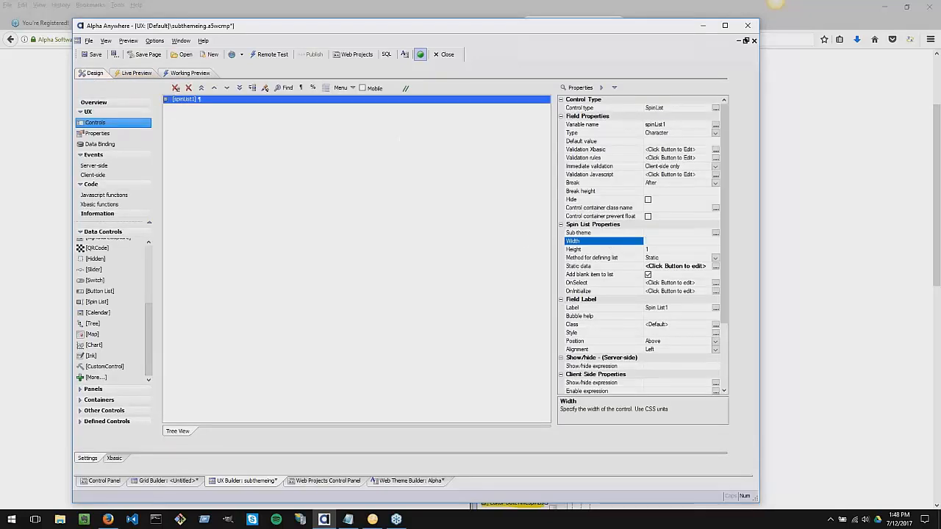
pyautogui.write('300')
pyautogui.click(186, 75)
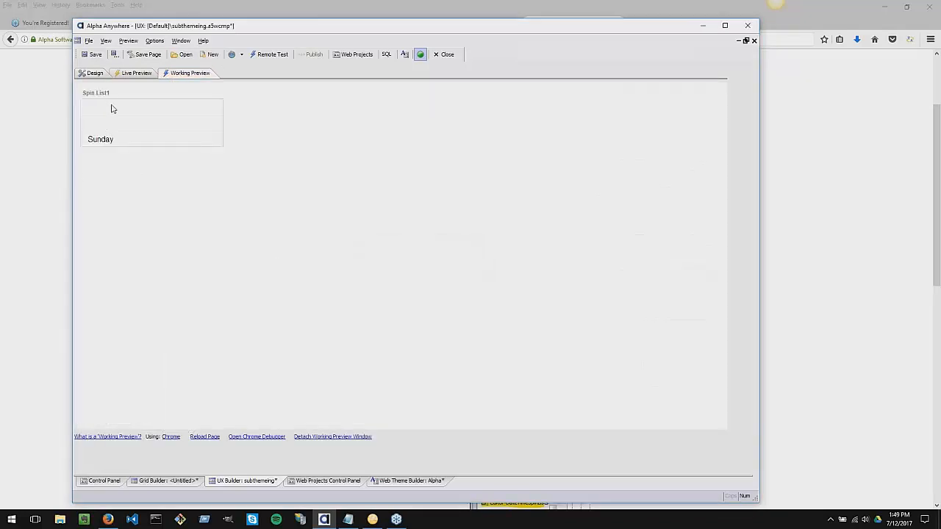
pyautogui.click(95, 74)
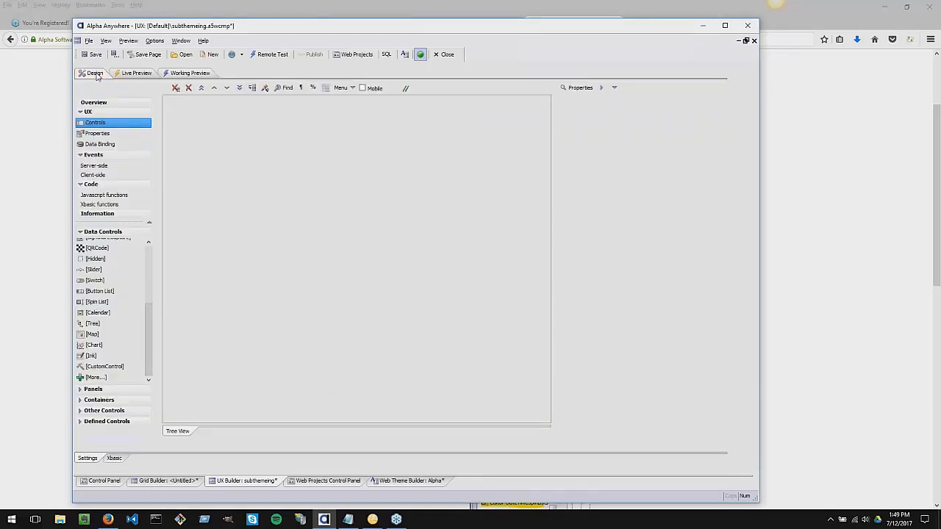
# Set the spin list's height to 2 and preview the result.
pyautogui.click(606, 252)
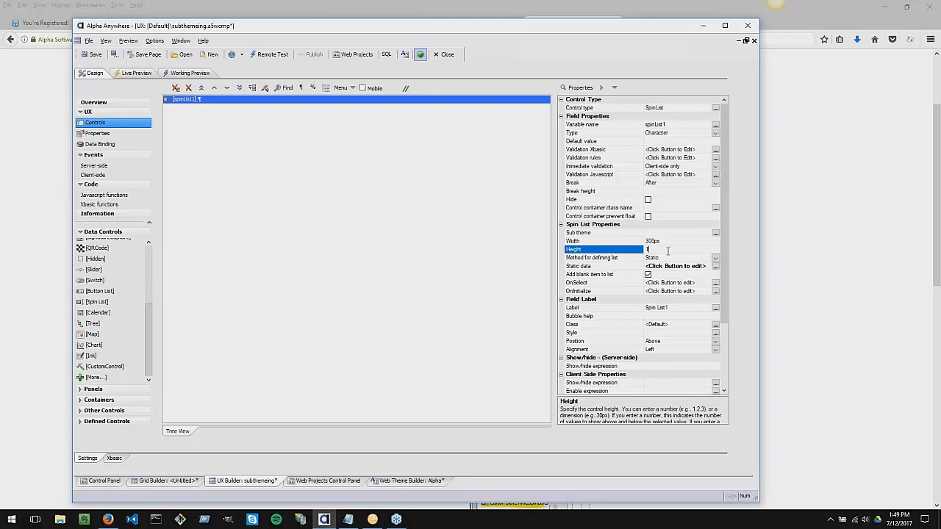
pyautogui.write('2')
pyautogui.click(611, 243)
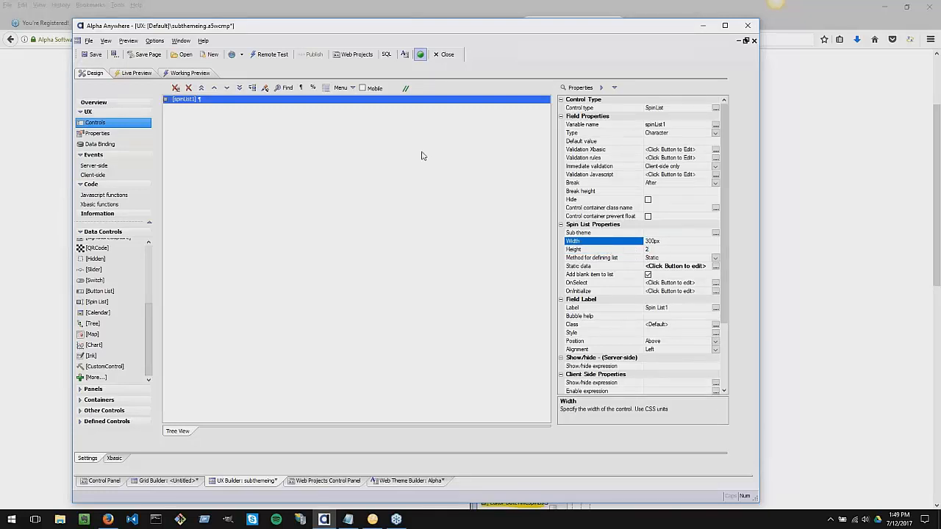
pyautogui.click(187, 72)
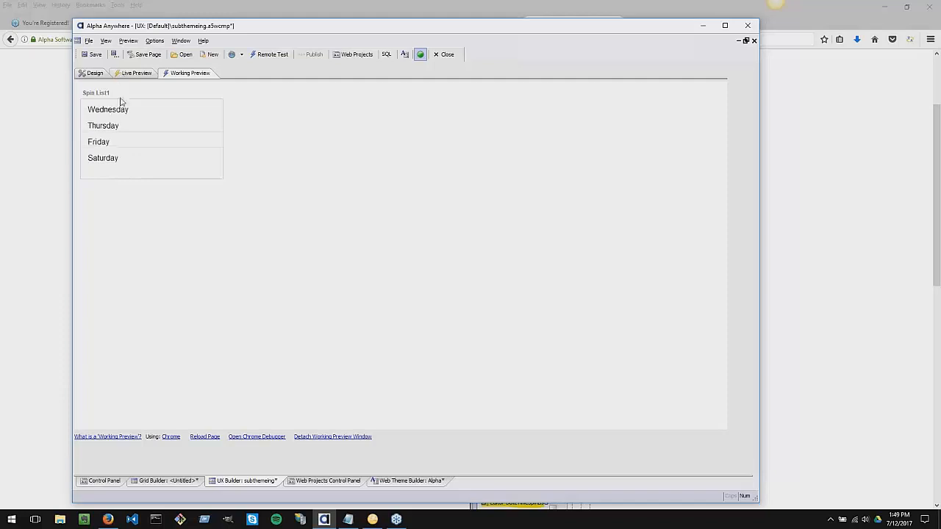
pyautogui.click(92, 73)
# Review the spin list's Sub-theme property and its field label's Style and Class properties.
pyautogui.click(597, 235)
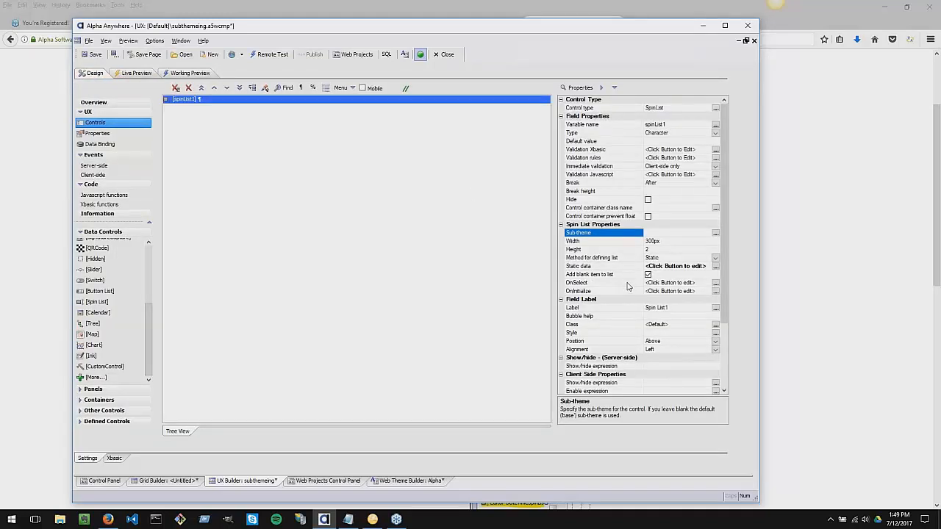
pyautogui.click(624, 334)
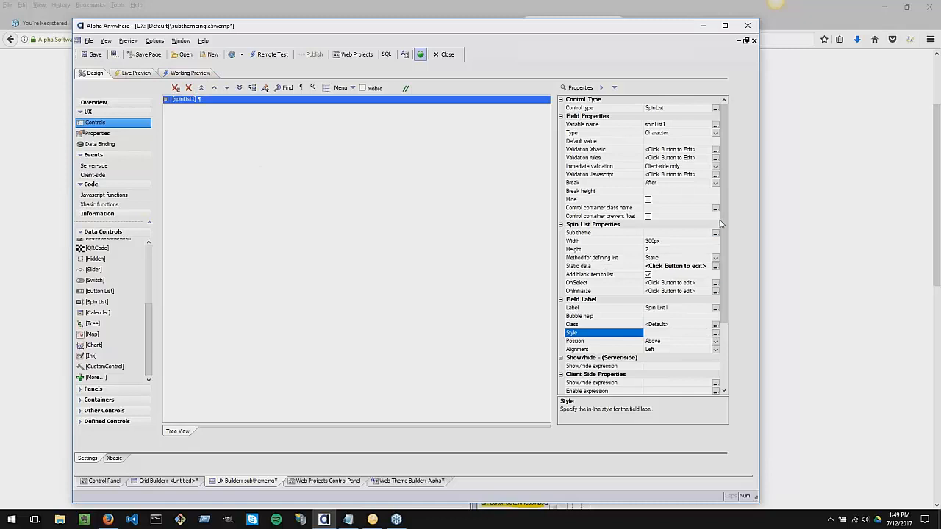
pyautogui.click(637, 325)
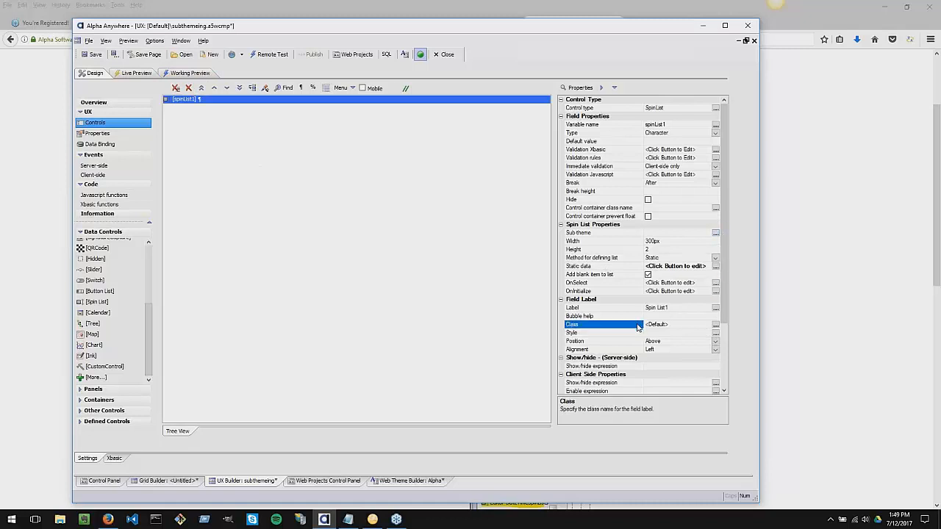
# In the component's style tweaks, add a new sub-theme named fontSmall for the spinList class, based on the base sub-theme.
pyautogui.click(114, 136)
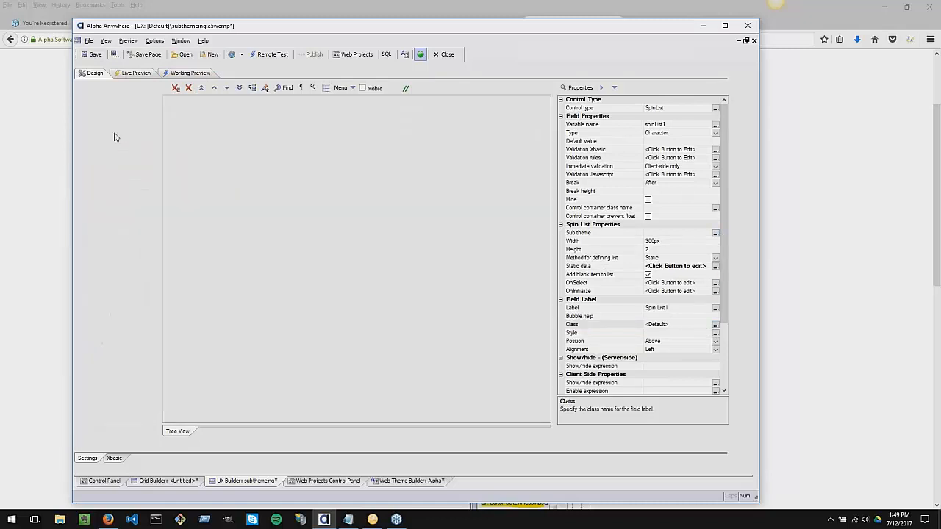
pyautogui.click(292, 158)
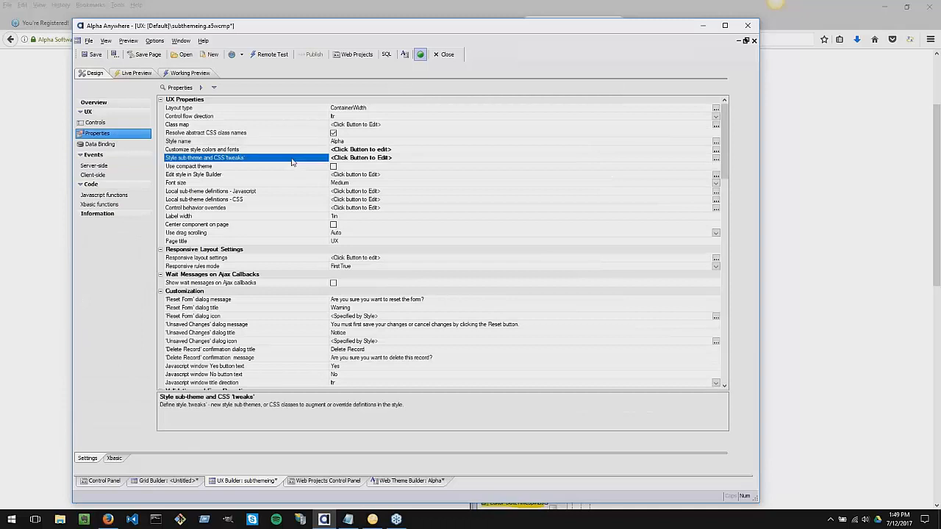
pyautogui.click(716, 158)
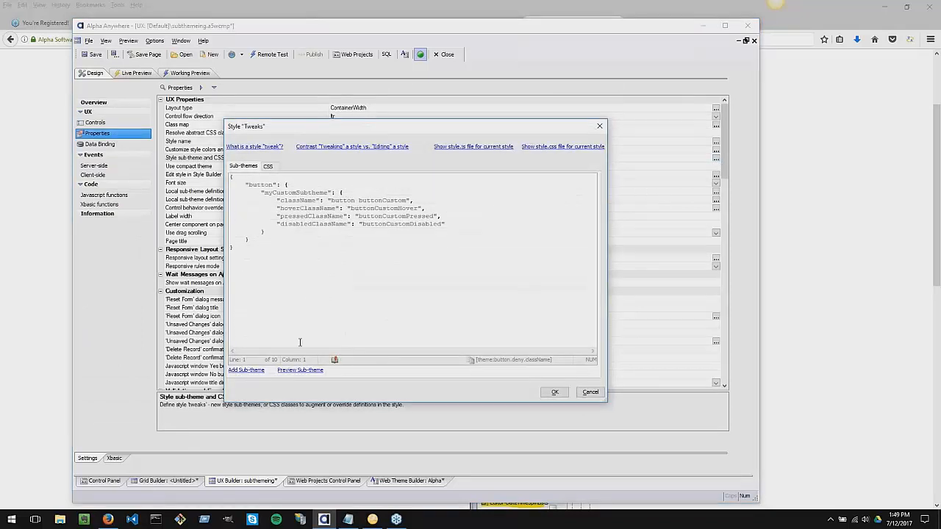
pyautogui.hotkey('ctrl', 'a')
pyautogui.click(241, 247)
pyautogui.click(243, 370)
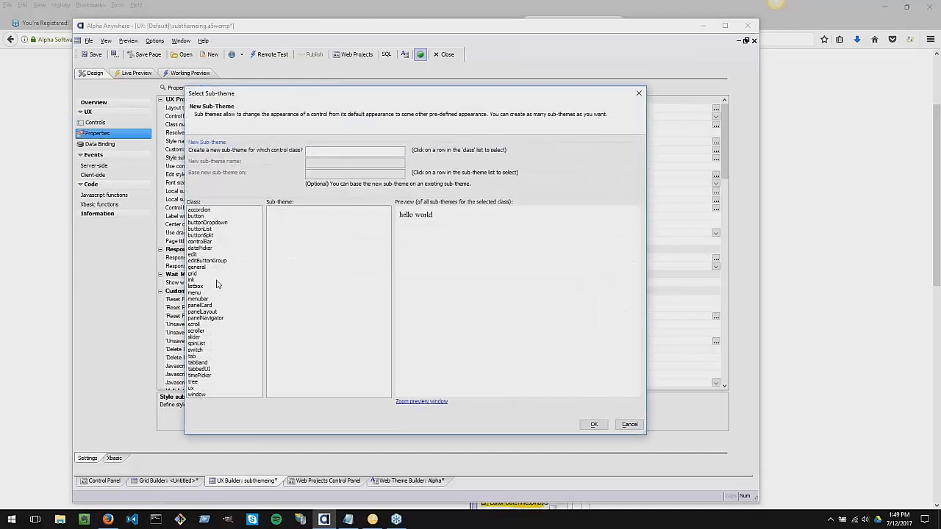
pyautogui.click(200, 343)
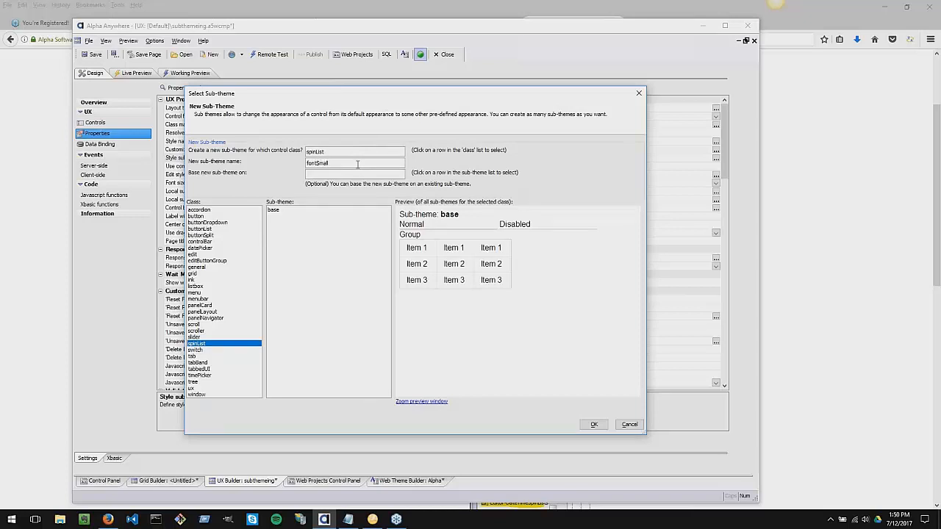
pyautogui.click(283, 211)
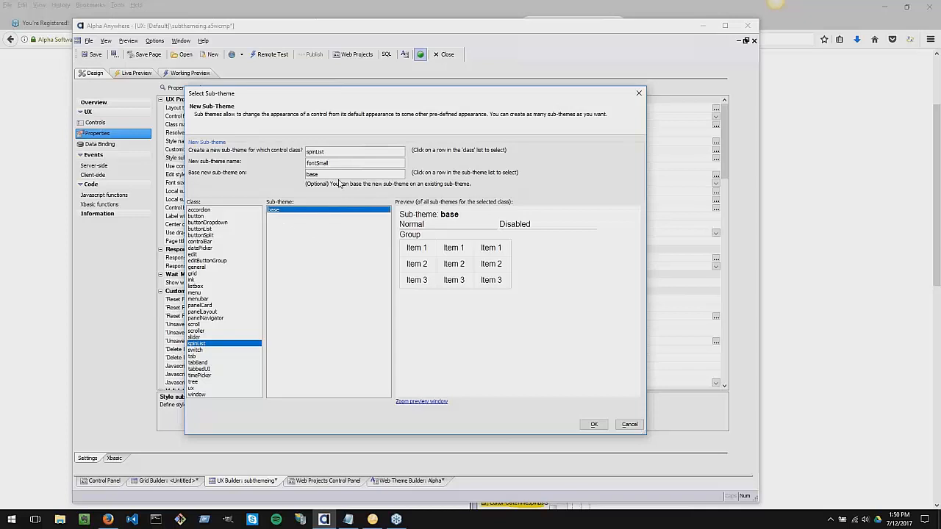
pyautogui.click(594, 424)
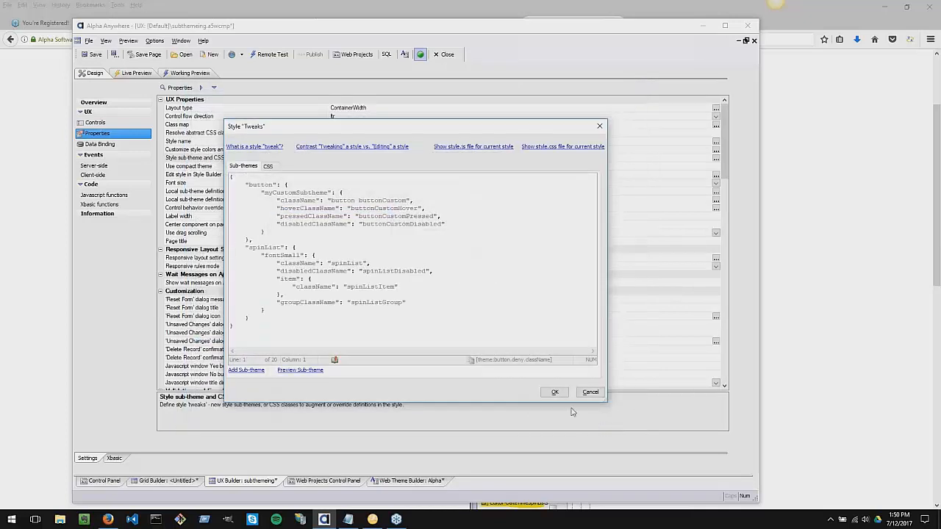
# Append smallFont to the fontSmall sub-theme's main className and add a .smallFont rule setting the font-size at the end of the tweak CSS.
pyautogui.click(365, 263)
pyautogui.write('smallFont')
pyautogui.click(269, 167)
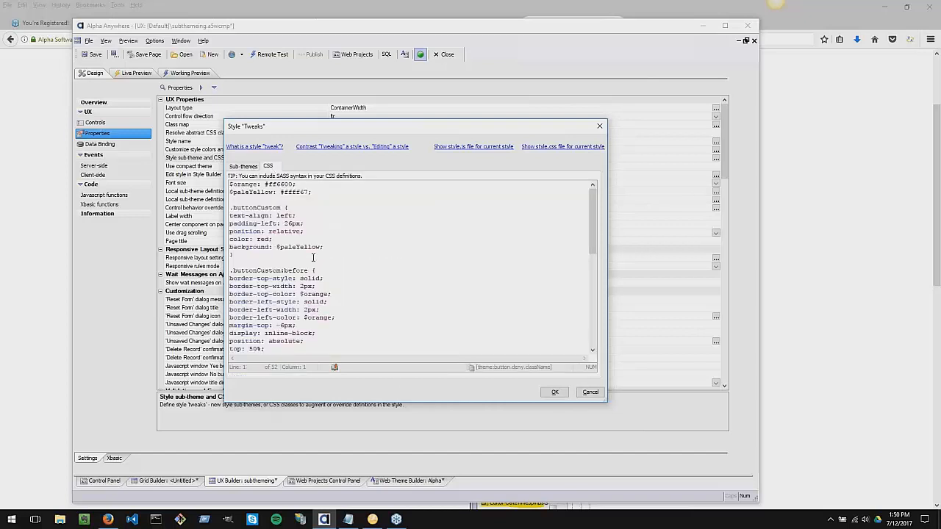
pyautogui.scroll(-9, 312, 258)
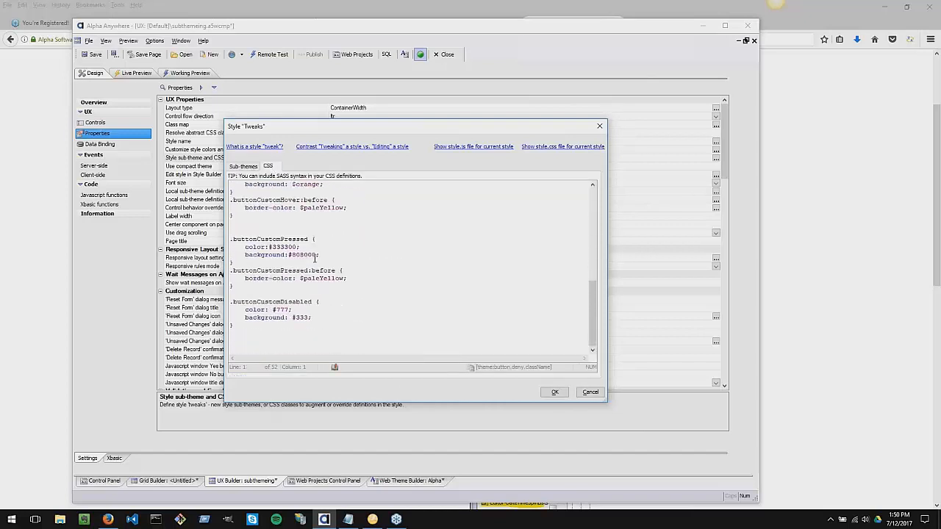
pyautogui.scroll(-3, 315, 257)
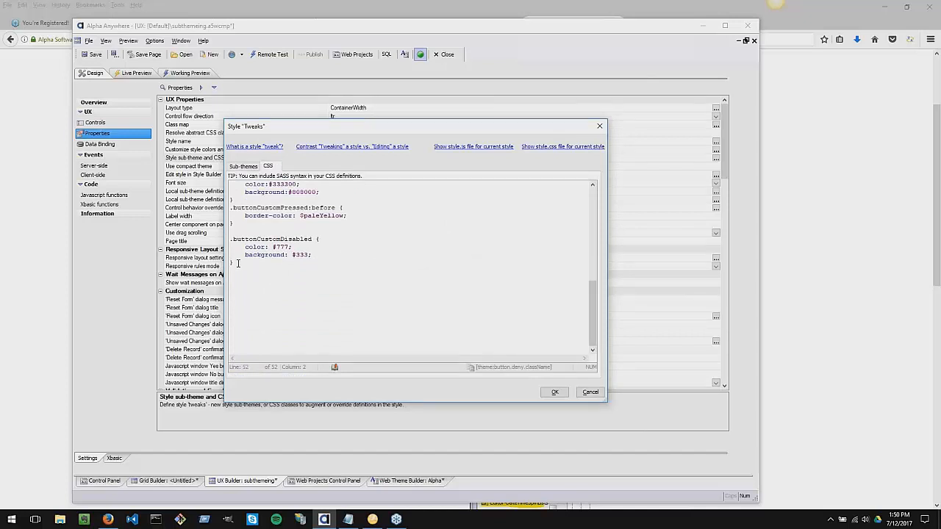
pyautogui.write('llFont {')
pyautogui.press('Return')
pyautogui.write('font-size: ')
pyautogui.write('2px; ')
pyautogui.write('}')
pyautogui.click(249, 169)
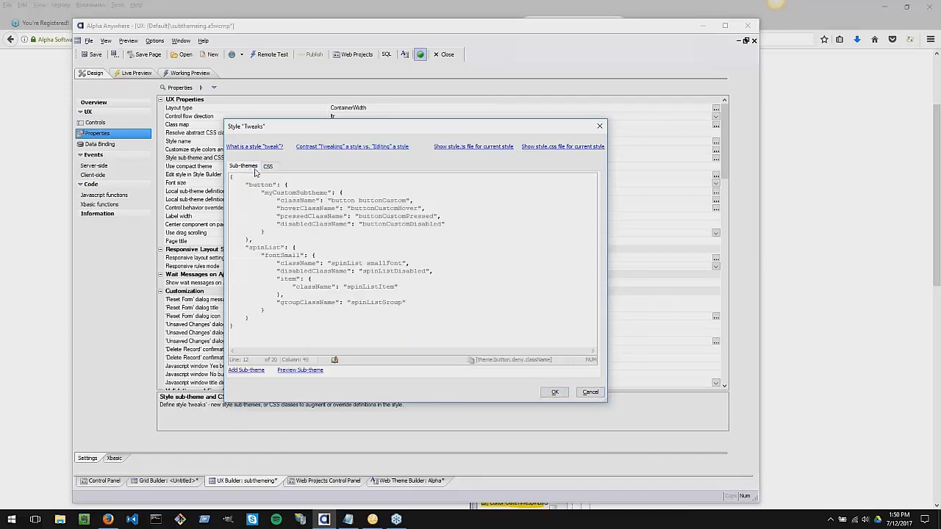
# Try to preview the spinList class's fontSmall sub-theme, and accept the style tweaks.
pyautogui.click(267, 166)
pyautogui.click(243, 166)
pyautogui.click(299, 371)
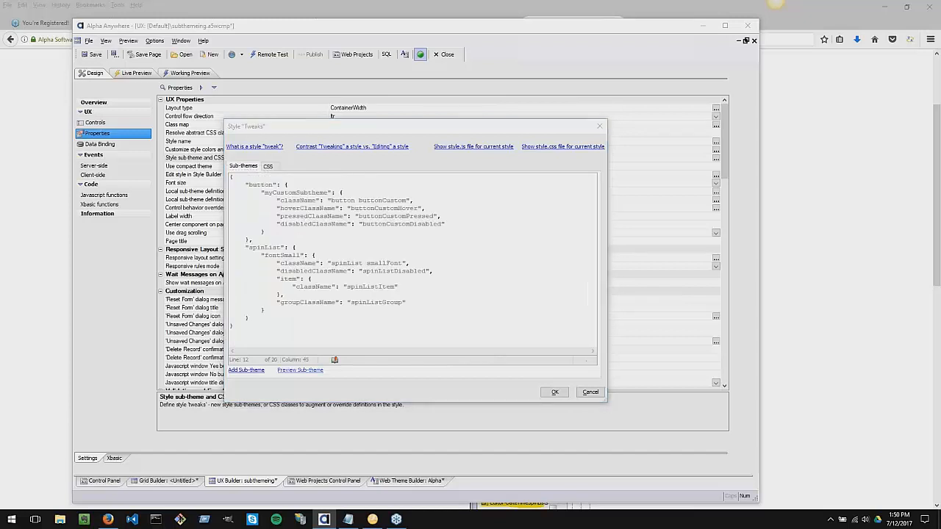
pyautogui.click(382, 204)
pyautogui.click(419, 198)
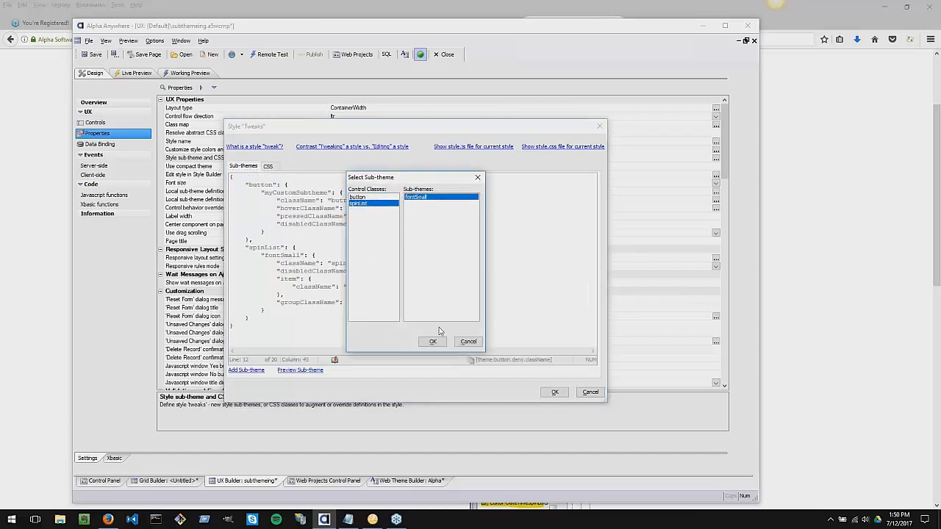
pyautogui.click(433, 341)
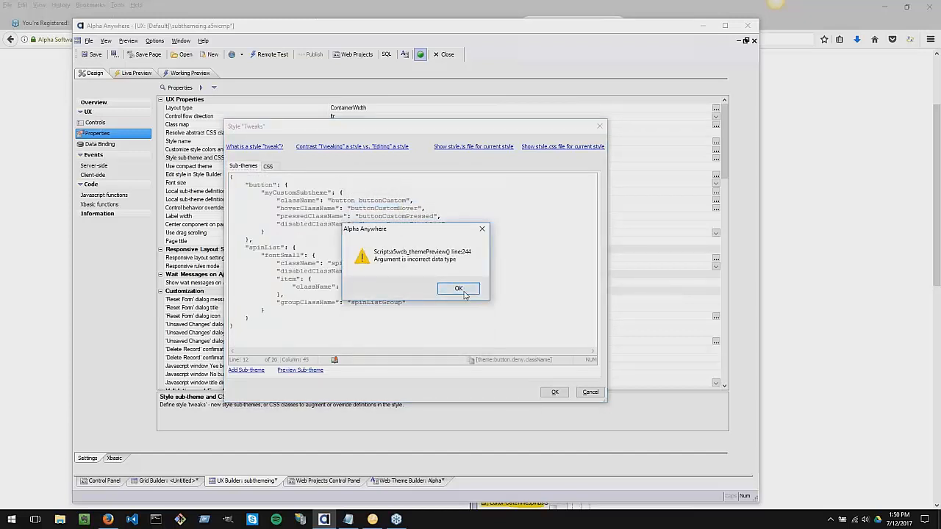
pyautogui.click(464, 292)
pyautogui.click(555, 392)
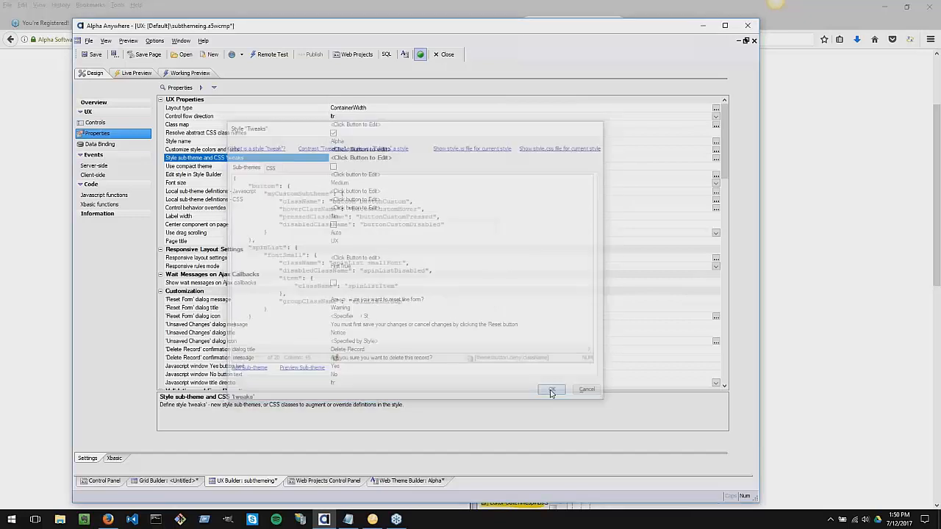
# Preview the component and check which sub-themes are offered for the spin list, without choosing one.
pyautogui.click(95, 122)
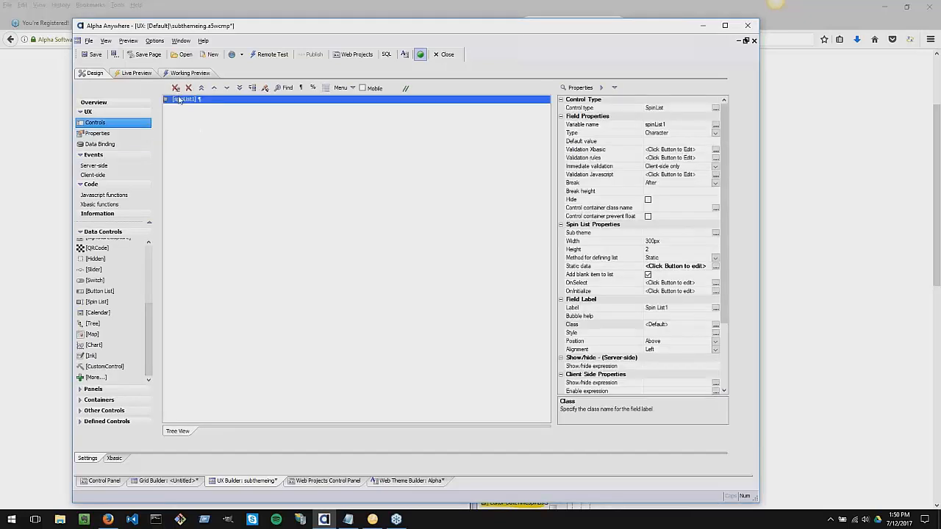
pyautogui.click(180, 75)
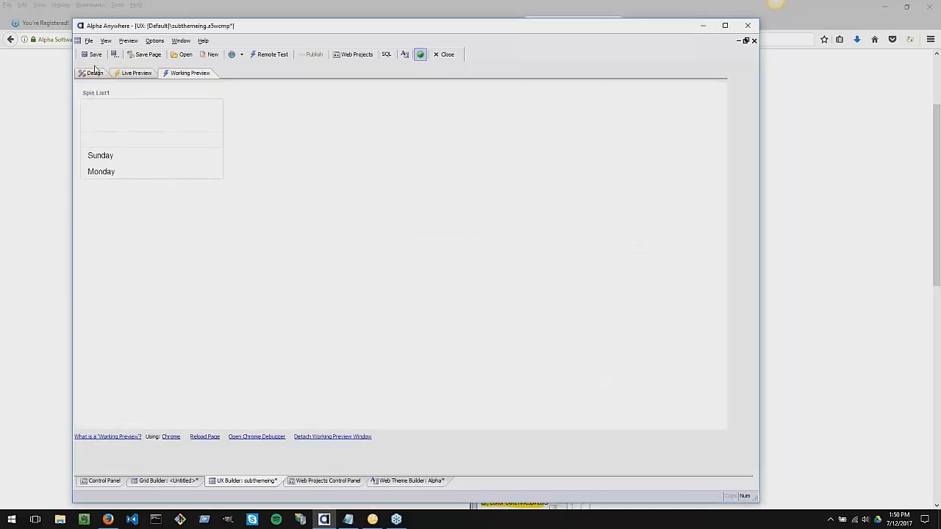
pyautogui.click(95, 73)
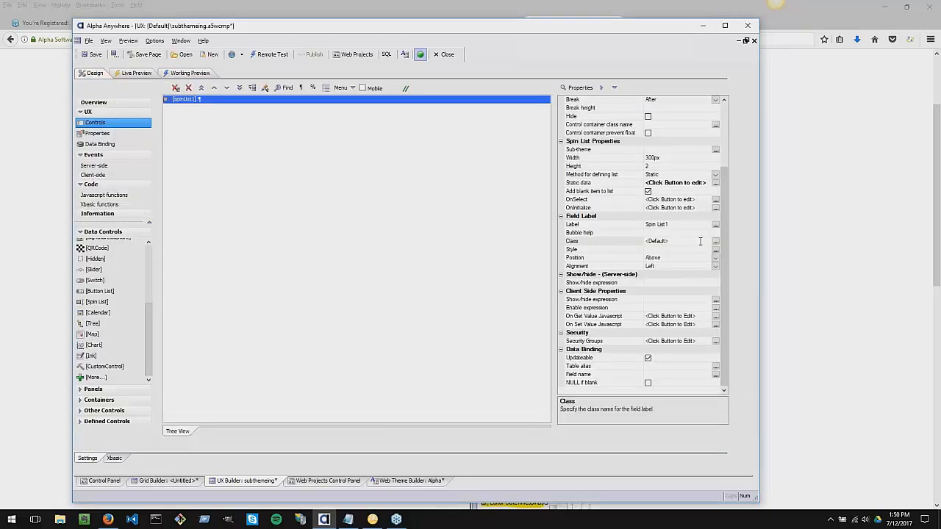
pyautogui.click(716, 150)
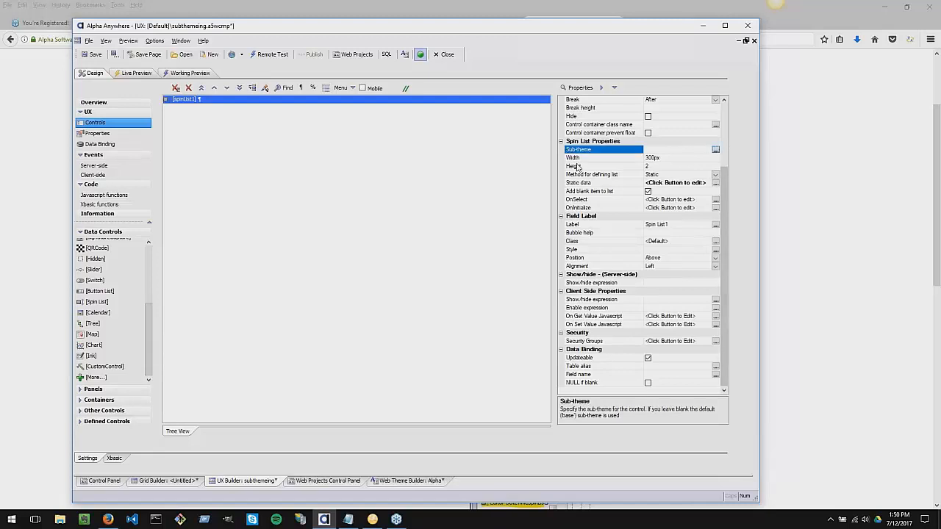
pyautogui.click(718, 150)
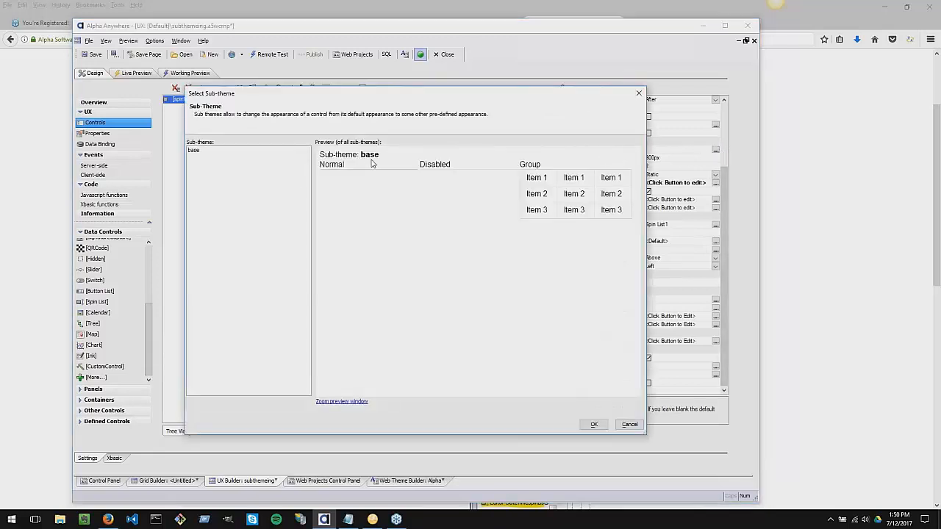
pyautogui.click(204, 151)
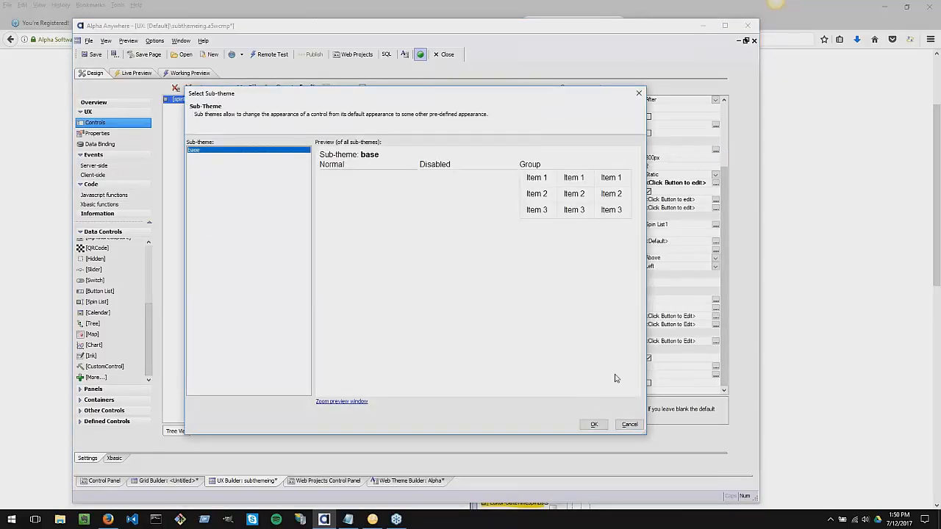
pyautogui.click(629, 425)
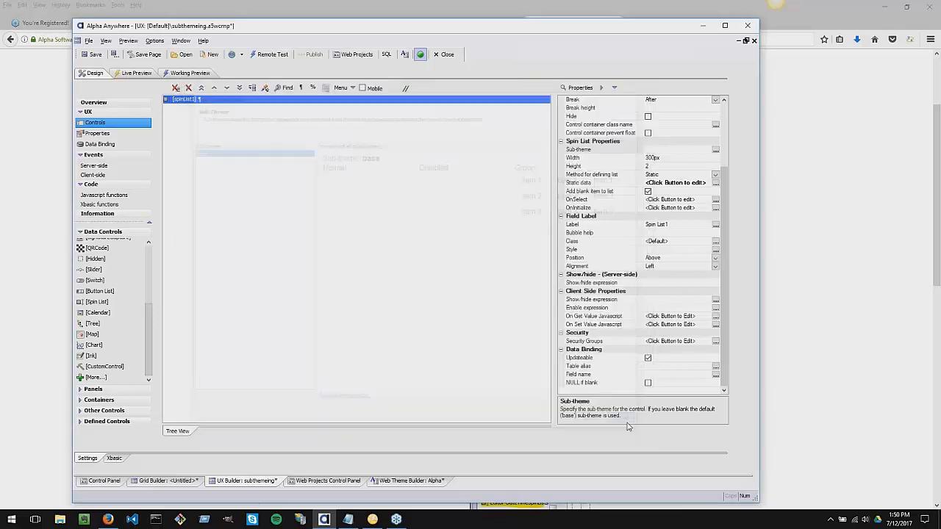
# Set the font size in the spin list's field label style to 4px.
pyautogui.scroll(-1, 638, 309)
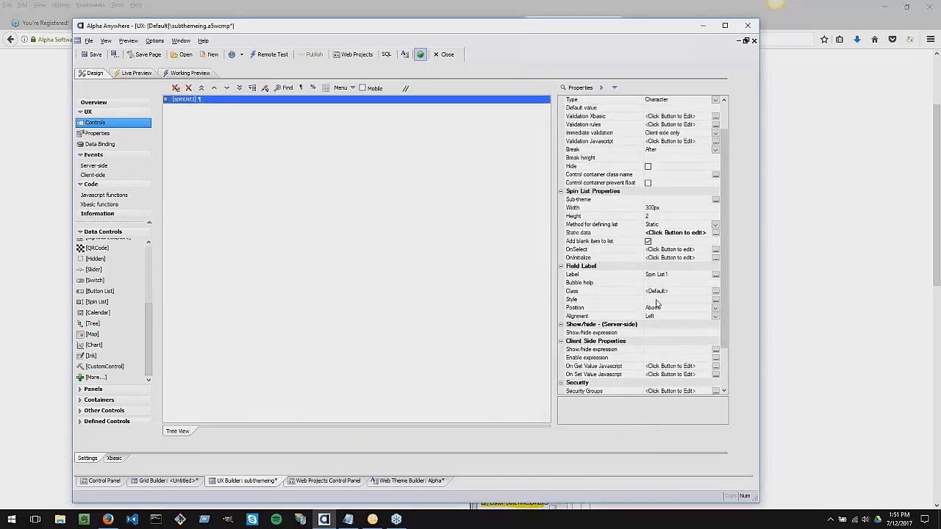
pyautogui.click(657, 301)
pyautogui.click(715, 301)
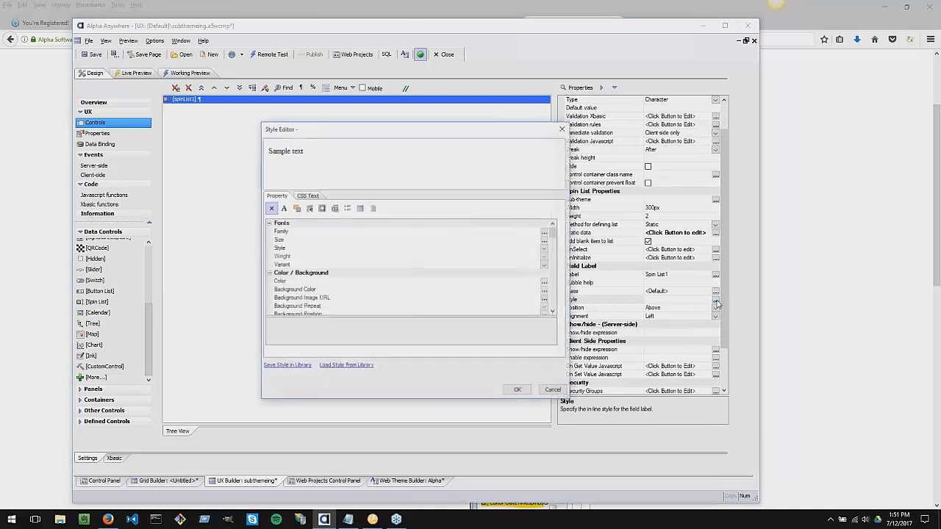
pyautogui.click(314, 240)
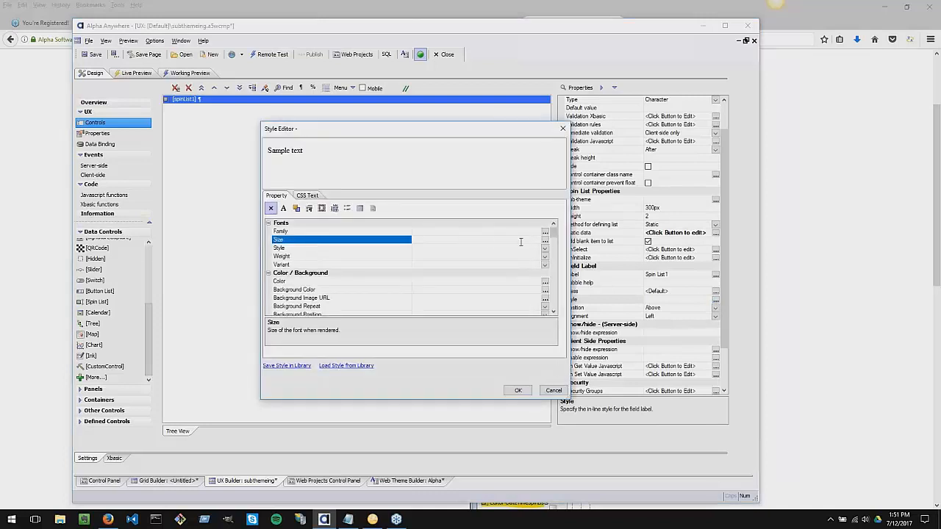
pyautogui.click(545, 242)
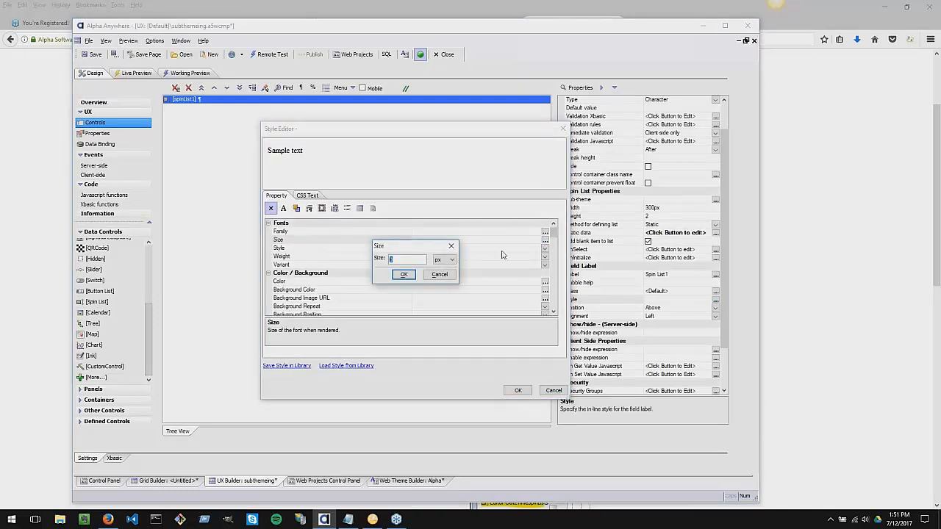
pyautogui.click(441, 259)
pyautogui.click(441, 259)
pyautogui.hotkey('shift', 'Tab')
pyautogui.write('4')
pyautogui.click(403, 274)
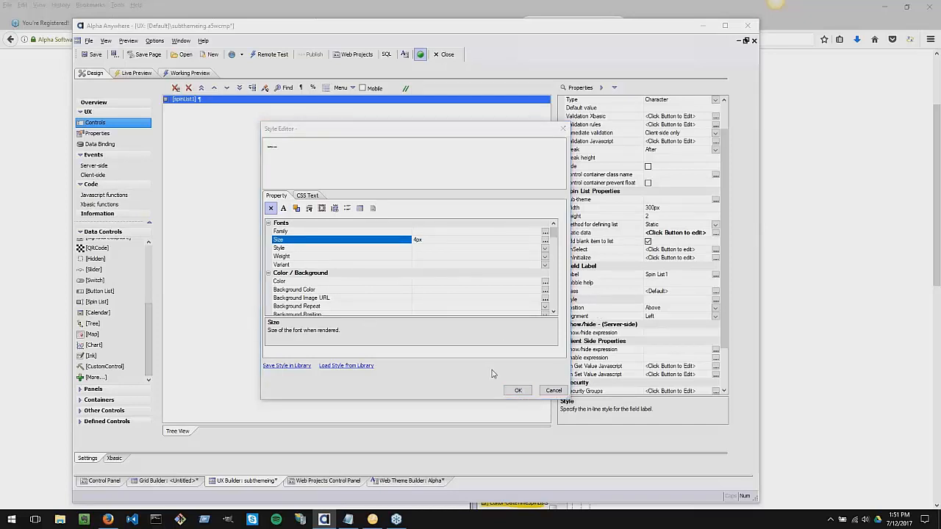
pyautogui.click(510, 392)
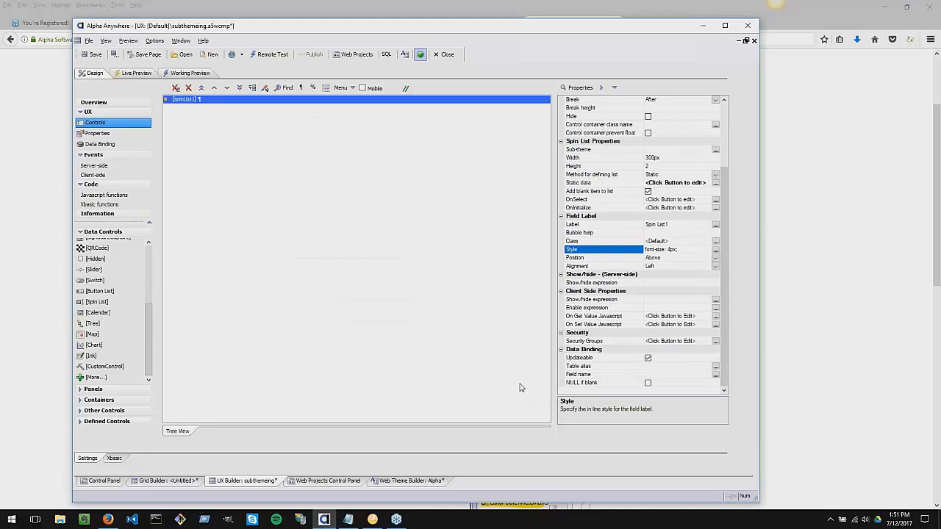
# Review the spin list's Sub-theme, Height, Static data, OnSelect and OnInitialize properties.
pyautogui.scroll(3, 624, 206)
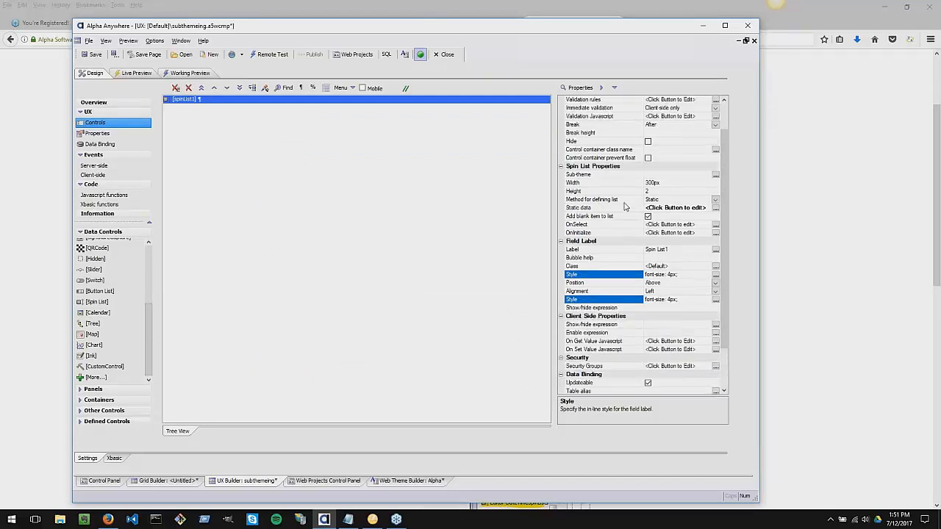
pyautogui.scroll(-3, 624, 206)
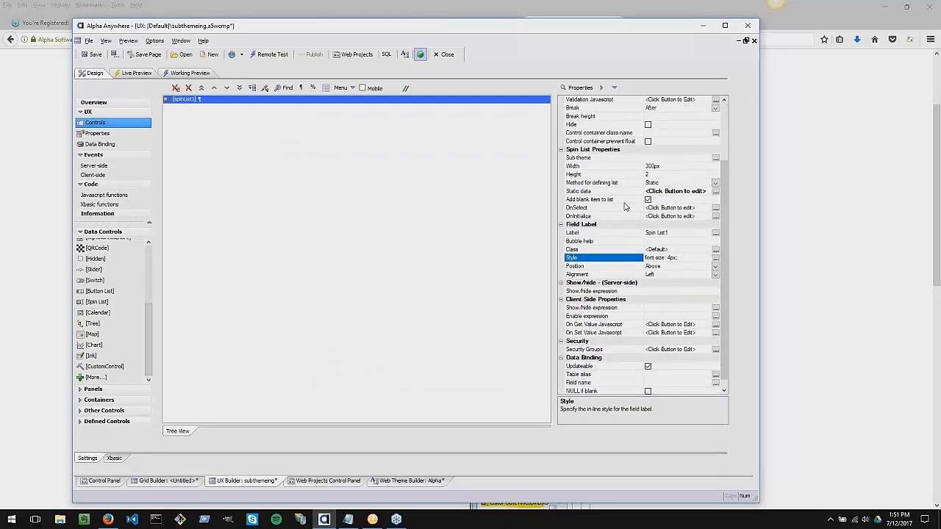
pyautogui.scroll(4, 624, 206)
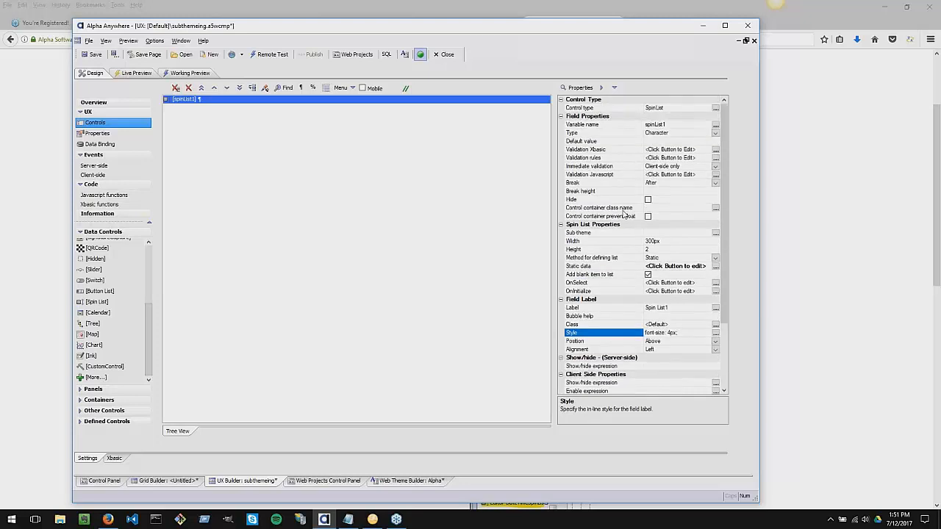
pyautogui.click(602, 234)
pyautogui.click(602, 268)
pyautogui.click(601, 284)
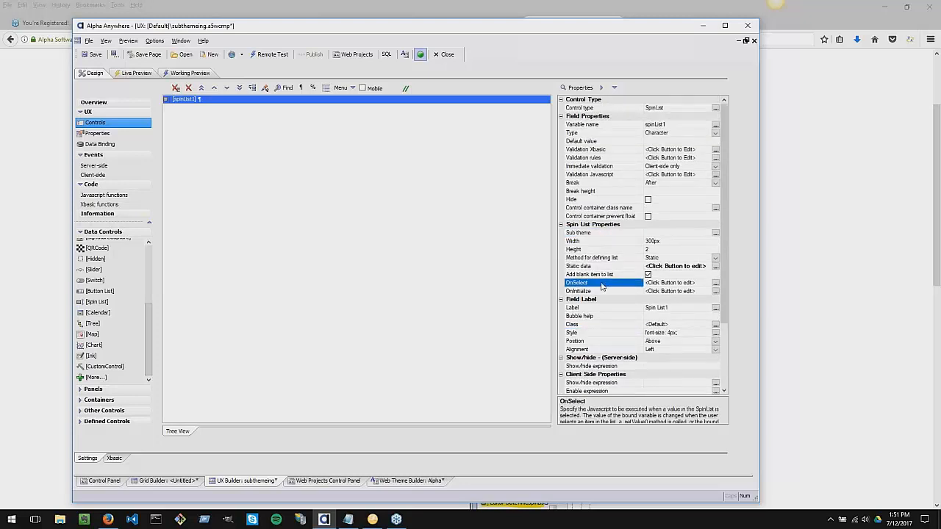
pyautogui.click(601, 293)
pyautogui.click(601, 250)
pyautogui.click(601, 234)
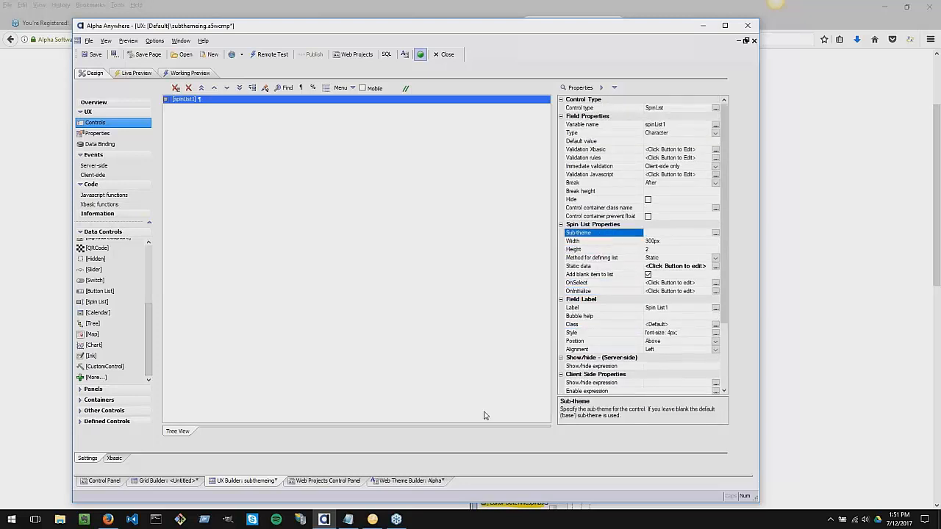
# In the Web Theme Builder's CSS, delete the body background rule and keep a blank line before .buttonCustom.
pyautogui.click(397, 482)
pyautogui.scroll(-1, 151, 257)
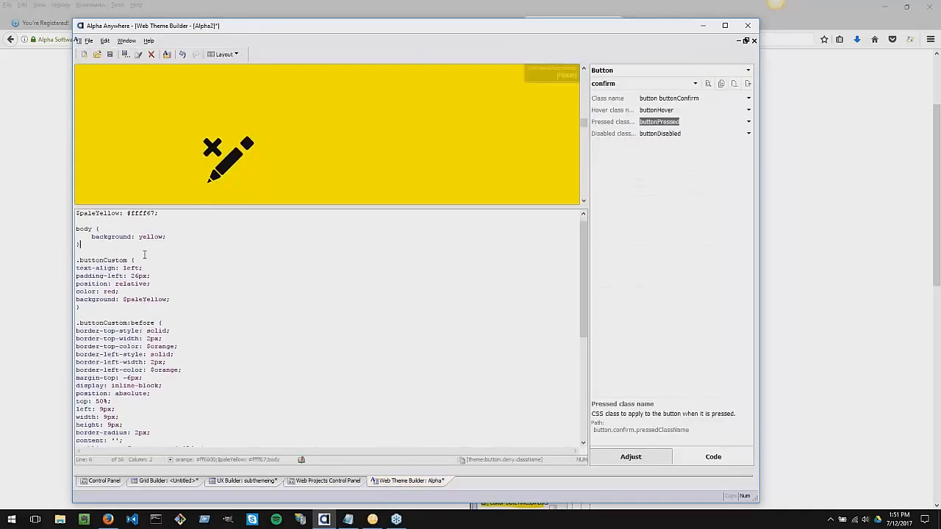
pyautogui.scroll(-5, 144, 255)
pyautogui.scroll(3, 233, 225)
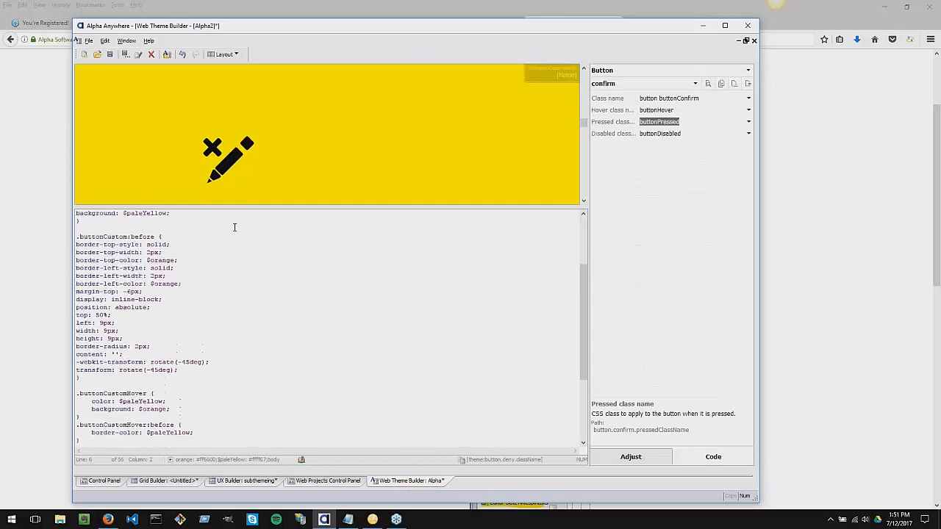
pyautogui.scroll(4, 234, 227)
pyautogui.moveTo(96, 252); pyautogui.dragTo(77, 232)
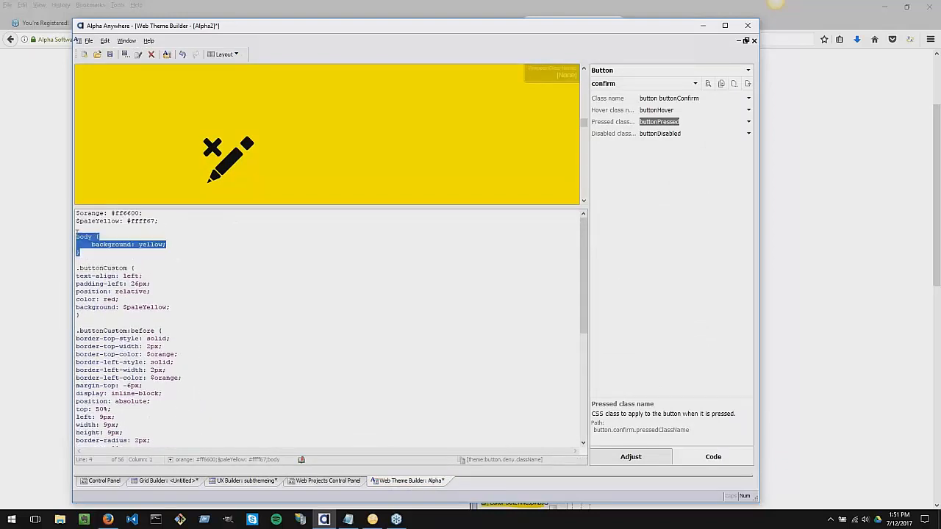
pyautogui.press('Delete')
pyautogui.press('Delete')
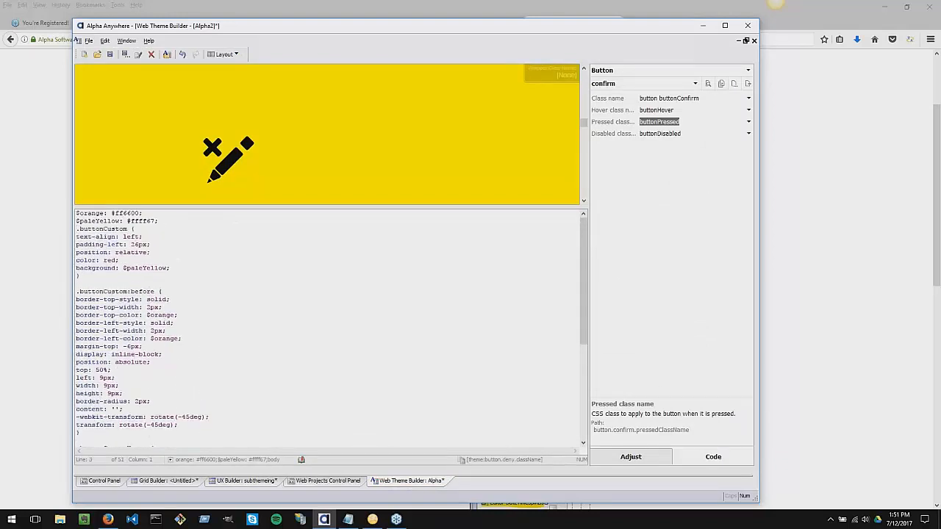
pyautogui.press('Return')
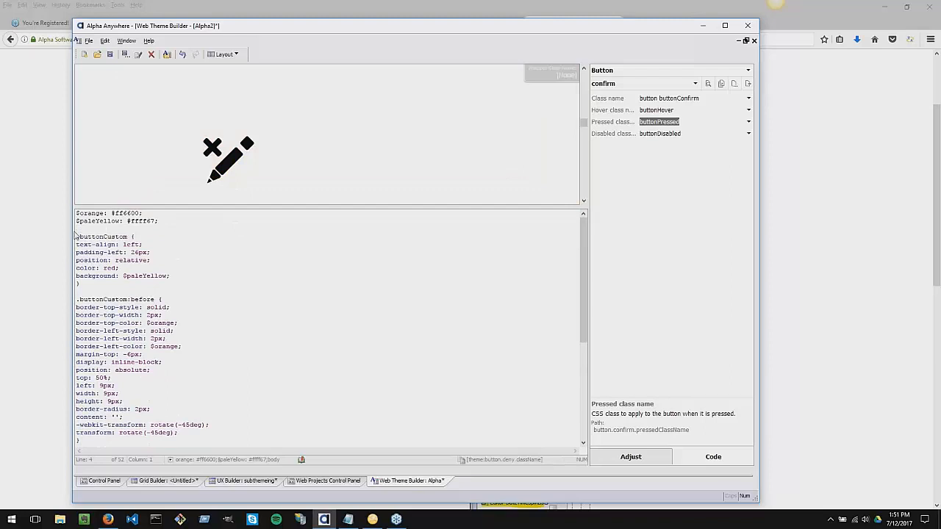
# Duplicate the Spin List base sub-theme as newSpinList.
pyautogui.click(650, 71)
pyautogui.click(638, 258)
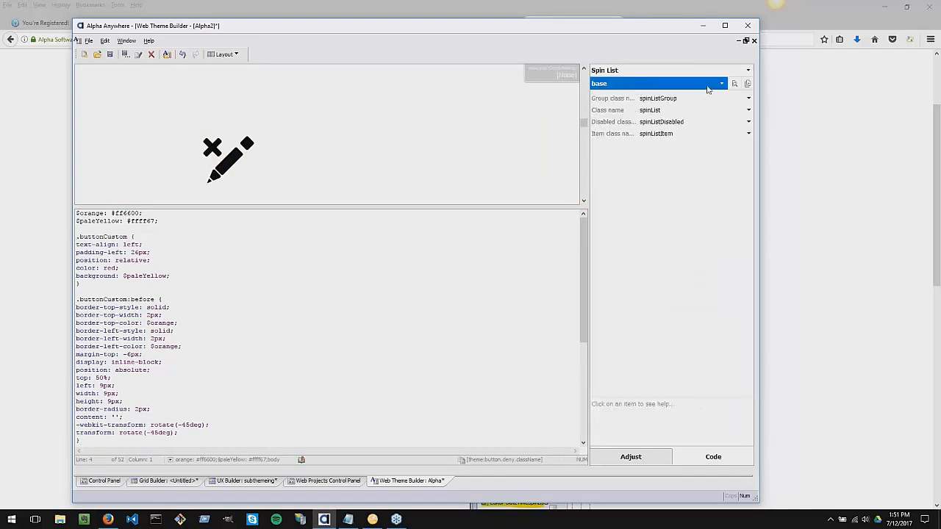
pyautogui.click(747, 86)
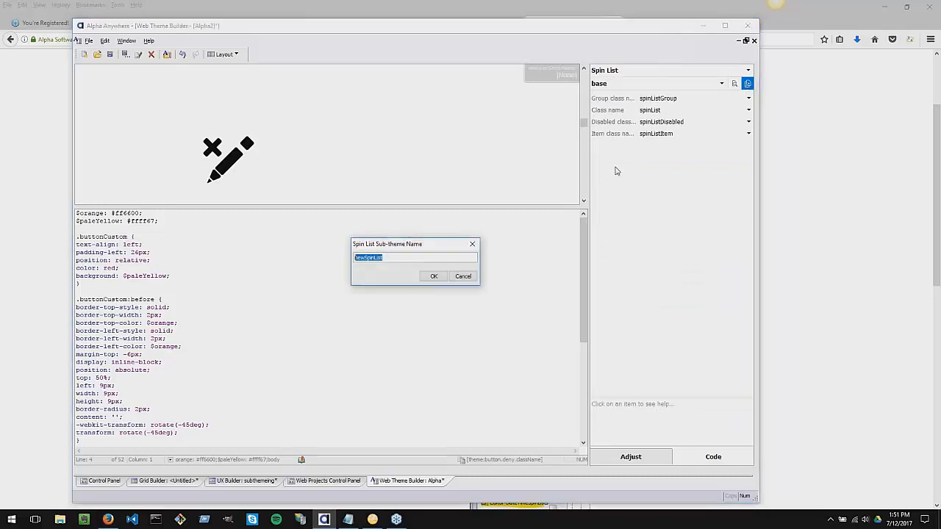
pyautogui.click(433, 277)
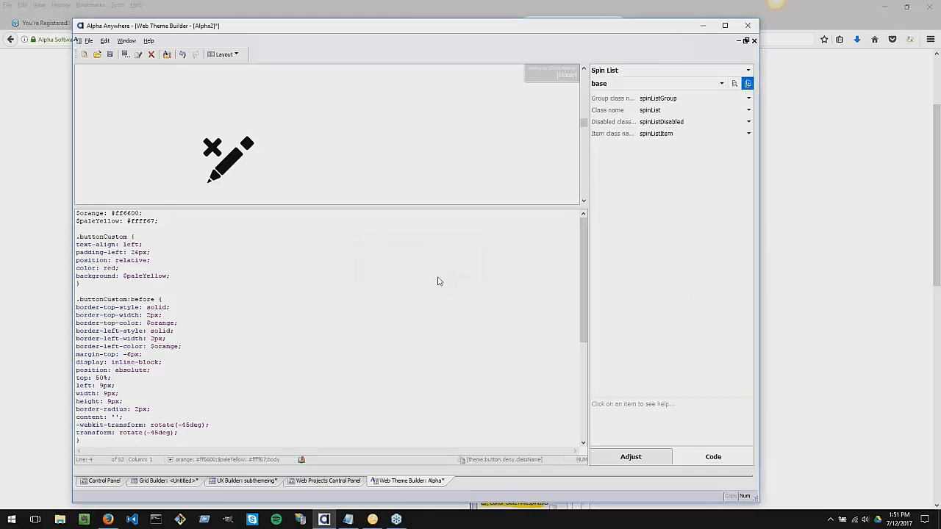
# Append smallFont to the class name of the newSpinList sub-theme.
pyautogui.click(686, 98)
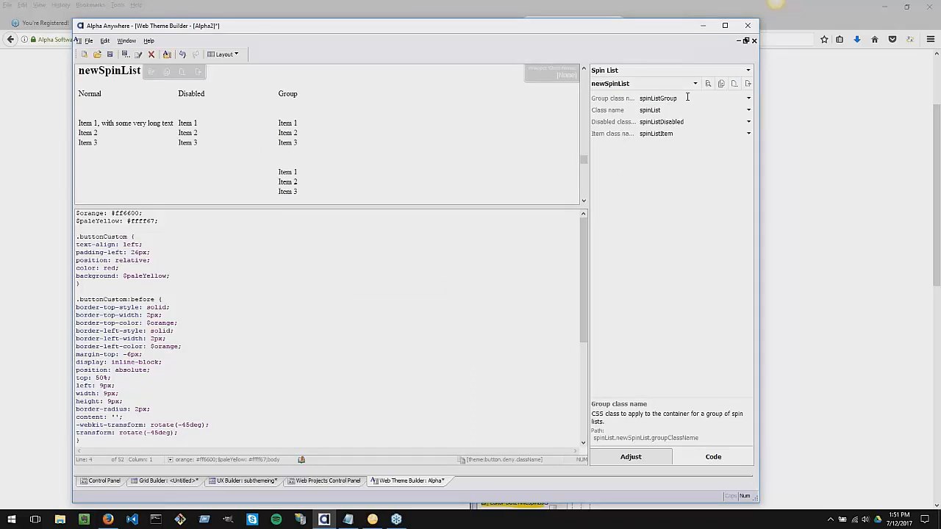
pyautogui.click(683, 110)
pyautogui.write('smallFont')
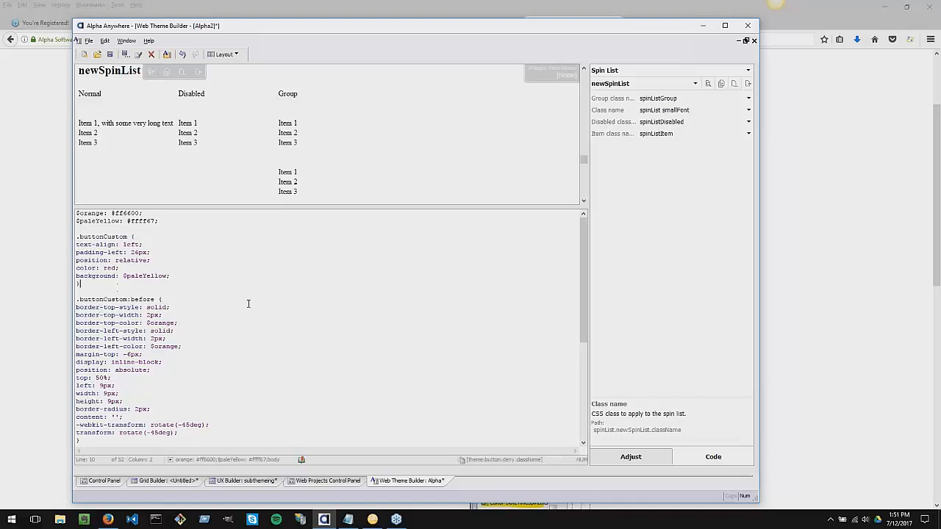
# Add a .smallFont rule with font-size: 2px above the $orange variable in the theme's CSS, and save the theme.
pyautogui.click(136, 232)
pyautogui.press('Up')
pyautogui.press('Up')
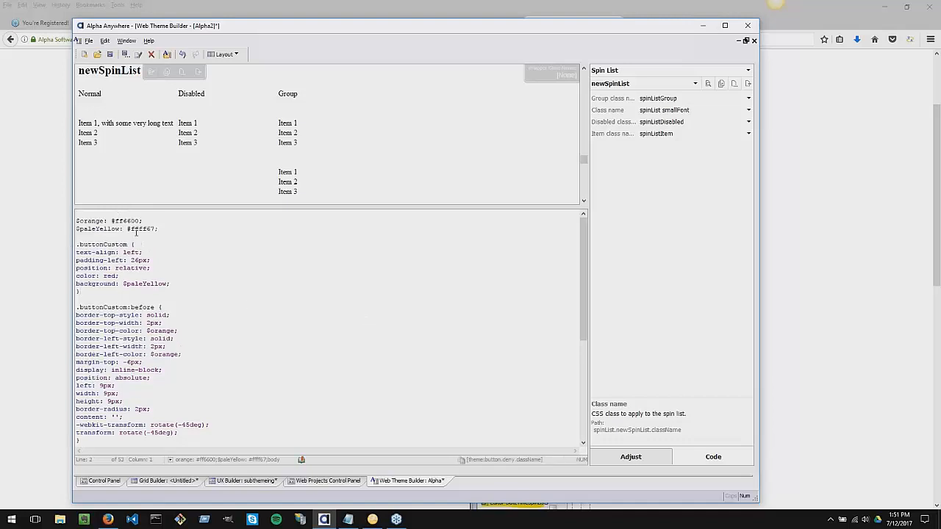
pyautogui.write('.')
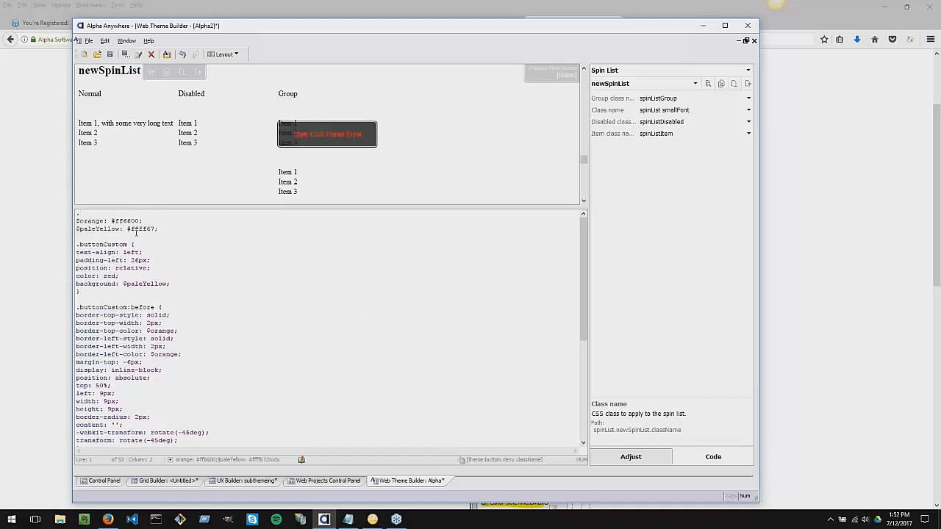
pyautogui.write('smallFont {')
pyautogui.press('Return')
pyautogui.write('font-s')
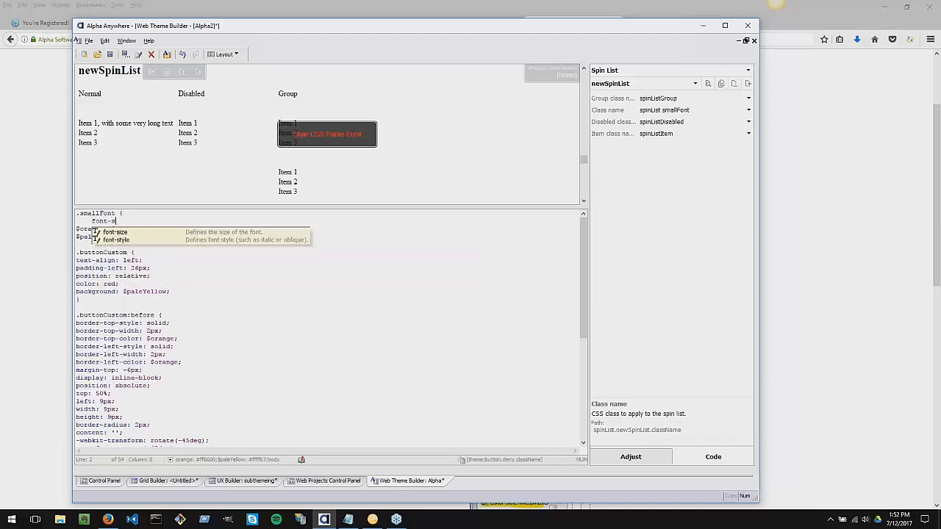
pyautogui.press('Return')
pyautogui.write(': 2px;')
pyautogui.press('Return')
pyautogui.write('}')
pyautogui.press('Return')
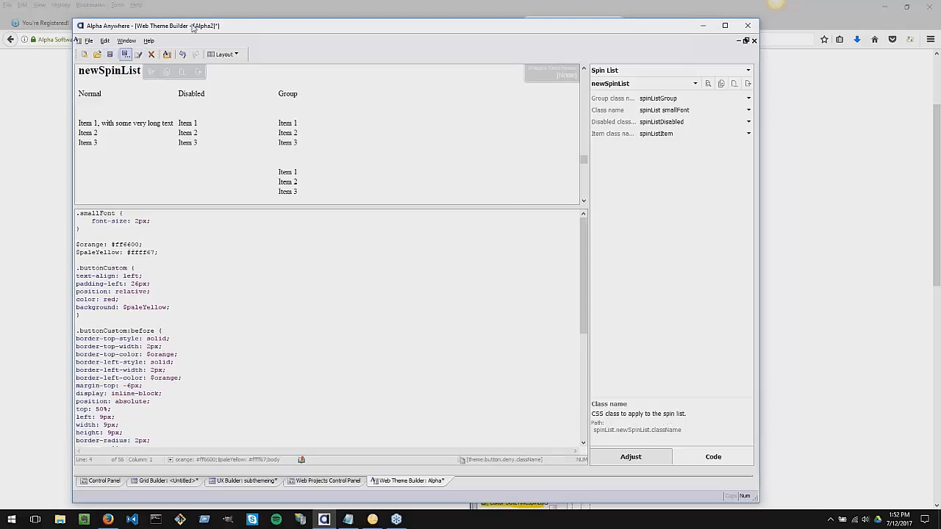
pyautogui.click(111, 54)
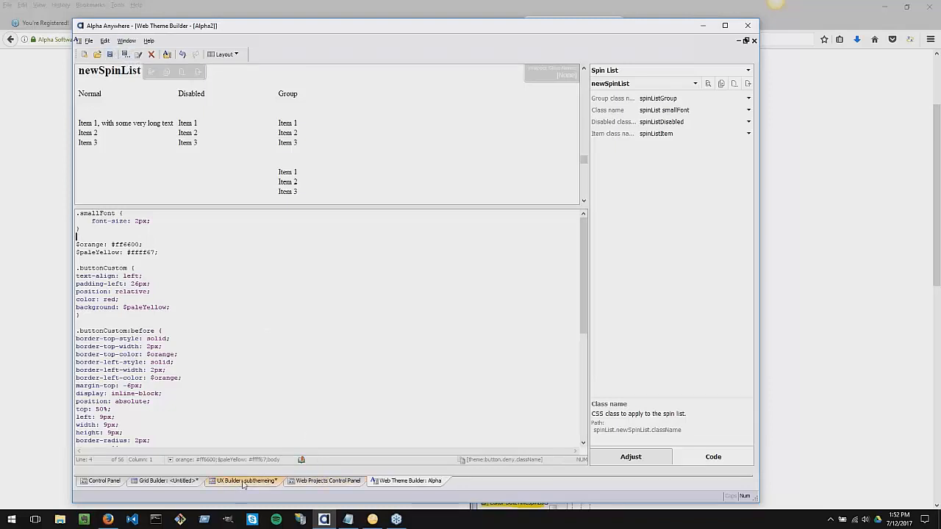
# Return to the subthemeing UX component and check the Style name in its UX properties.
pyautogui.scroll(-5, 250, 147)
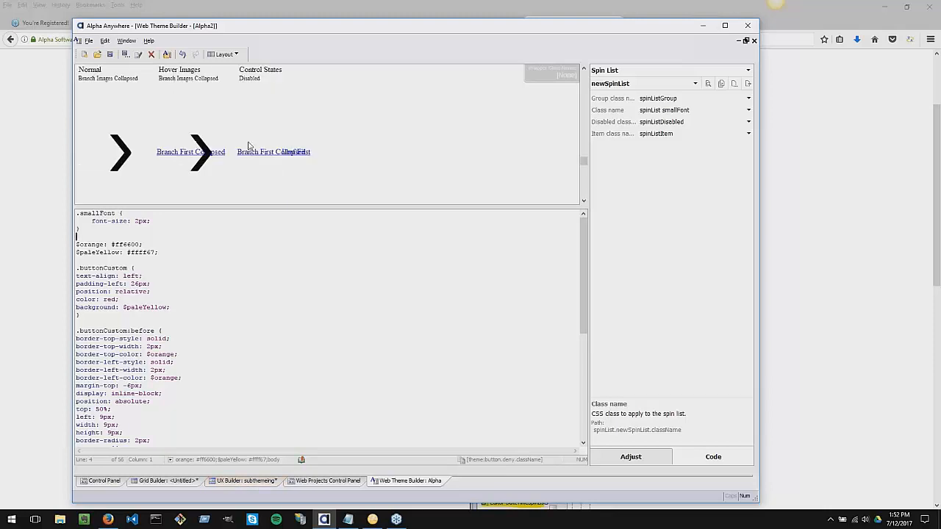
pyautogui.scroll(4, 250, 146)
pyautogui.scroll(3, 248, 146)
pyautogui.click(244, 480)
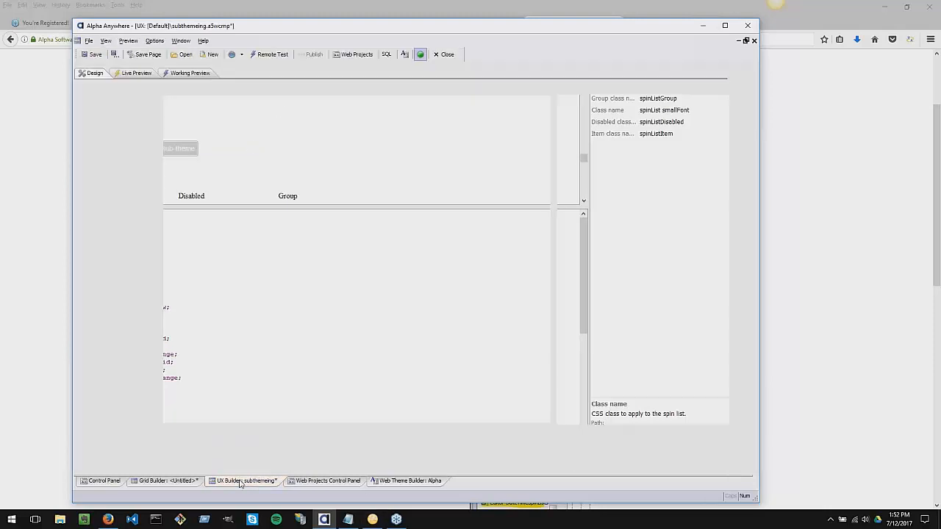
pyautogui.click(96, 133)
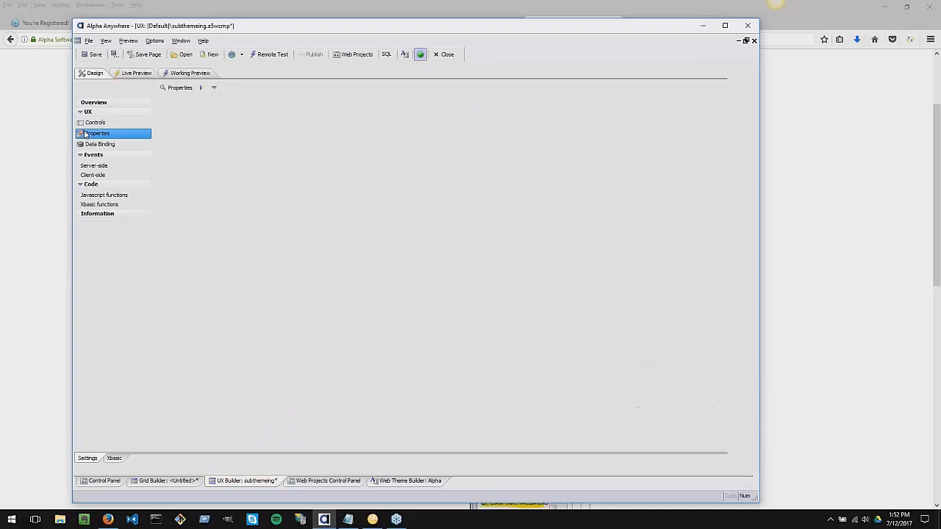
pyautogui.click(357, 140)
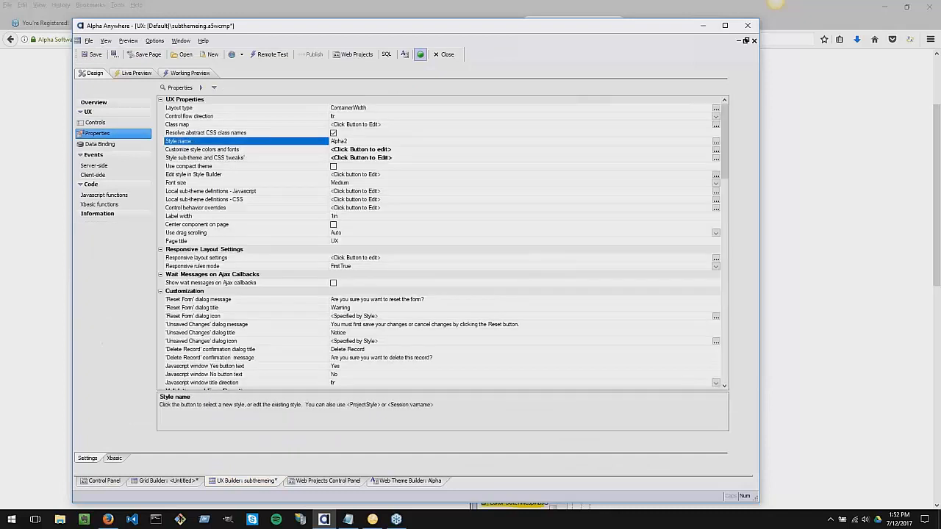
# Set the sub-theme of the spinList1 control to newSpinList.
pyautogui.click(114, 124)
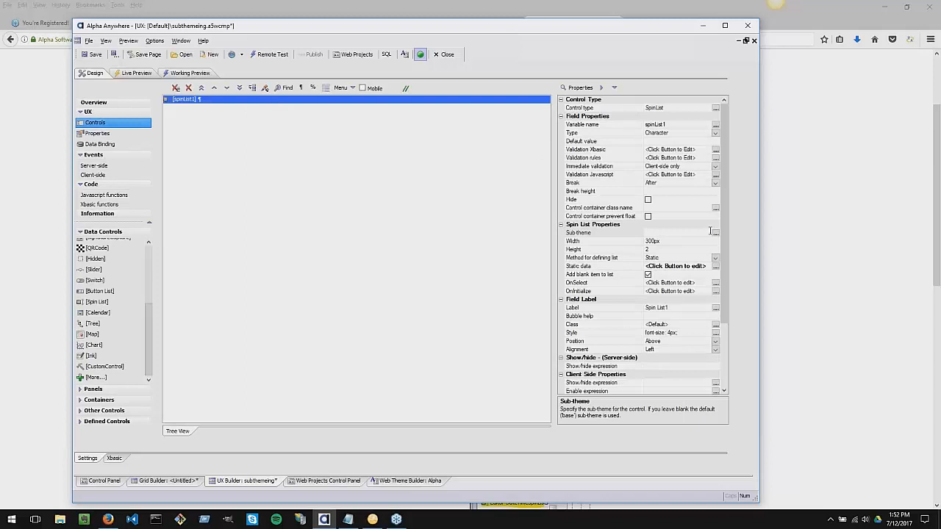
pyautogui.click(716, 233)
pyautogui.click(716, 233)
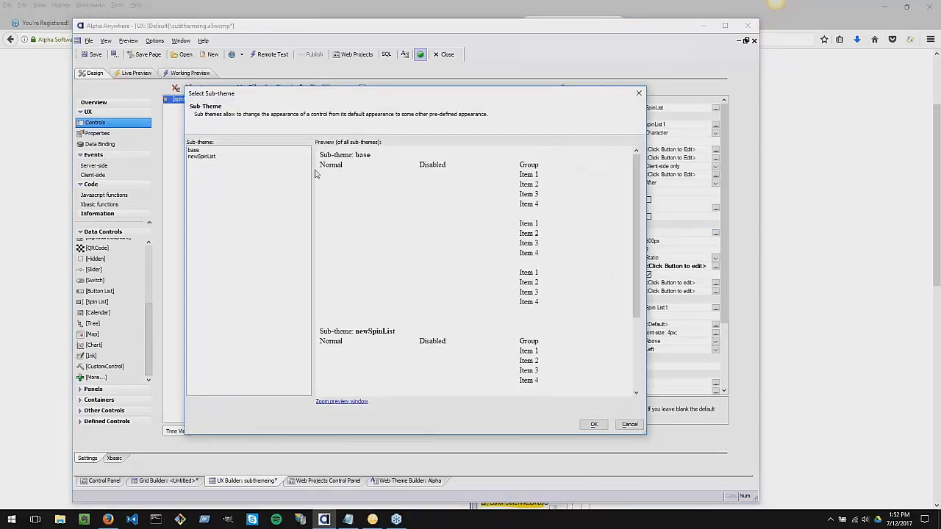
pyautogui.scroll(-2, 417, 231)
pyautogui.scroll(-1, 416, 231)
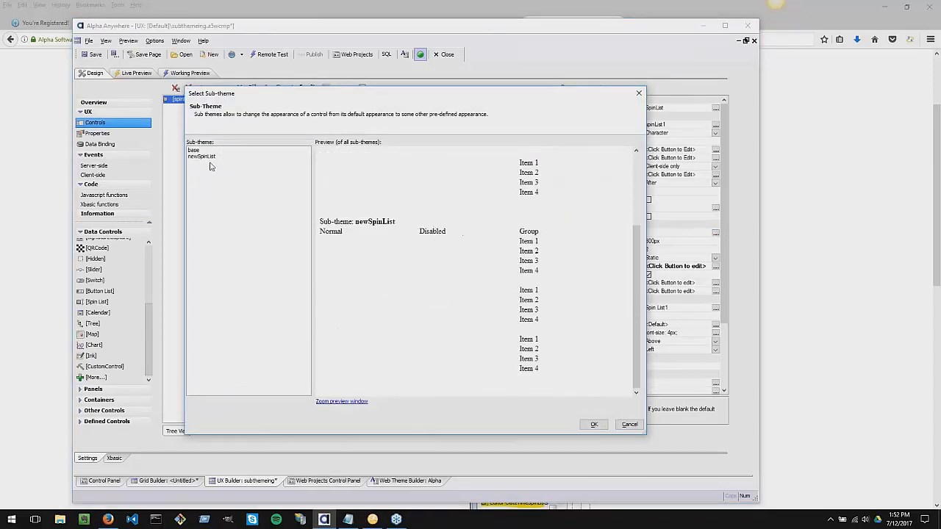
pyautogui.click(205, 151)
pyautogui.click(208, 156)
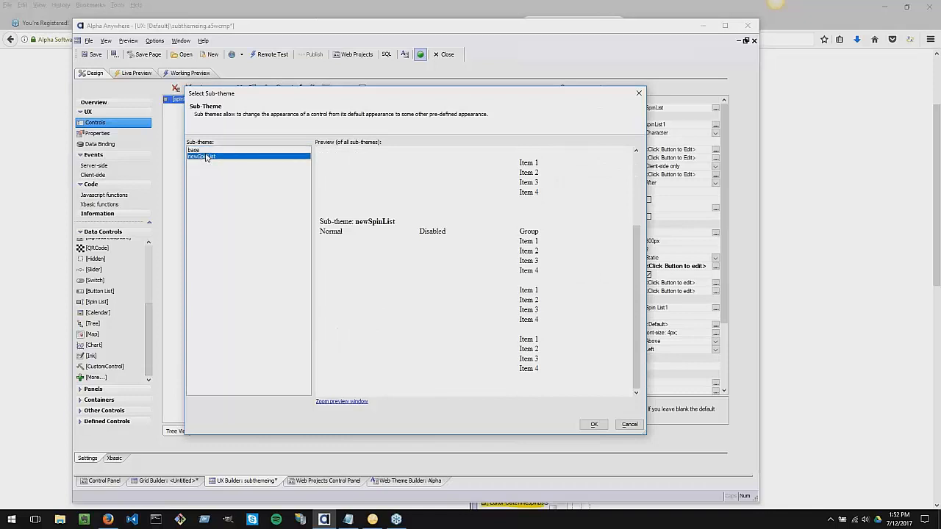
pyautogui.click(594, 425)
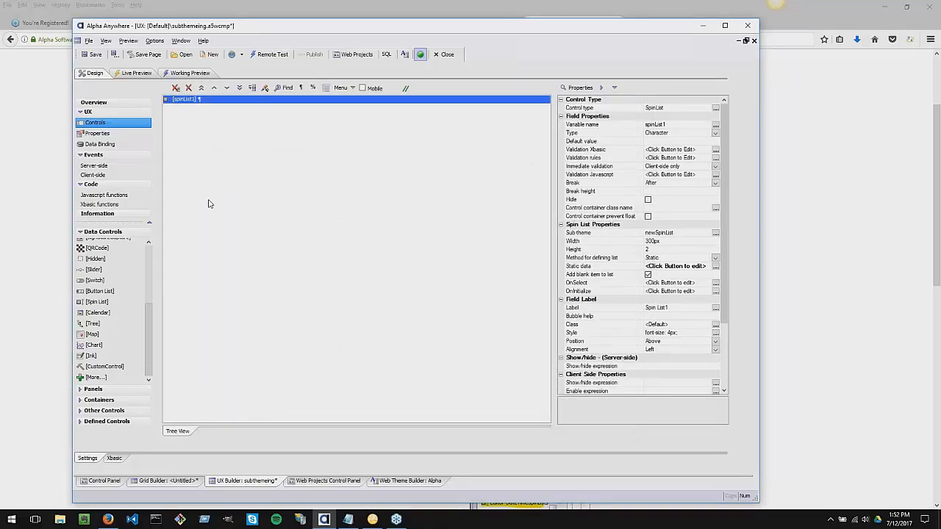
# Run the component in Working Preview and spin the list through the weekdays to check its font size.
pyautogui.click(178, 74)
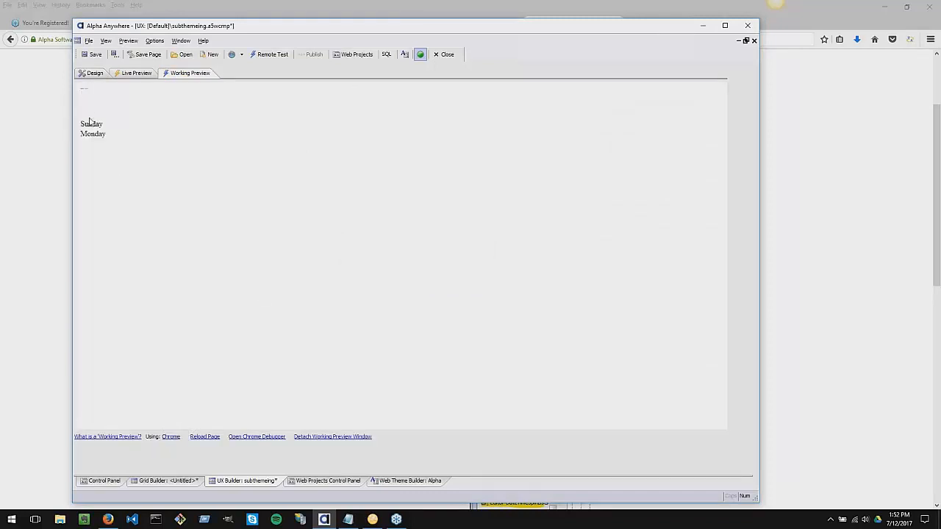
pyautogui.moveTo(100, 120); pyautogui.dragTo(95, 77)
pyautogui.moveTo(96, 126); pyautogui.dragTo(100, 83)
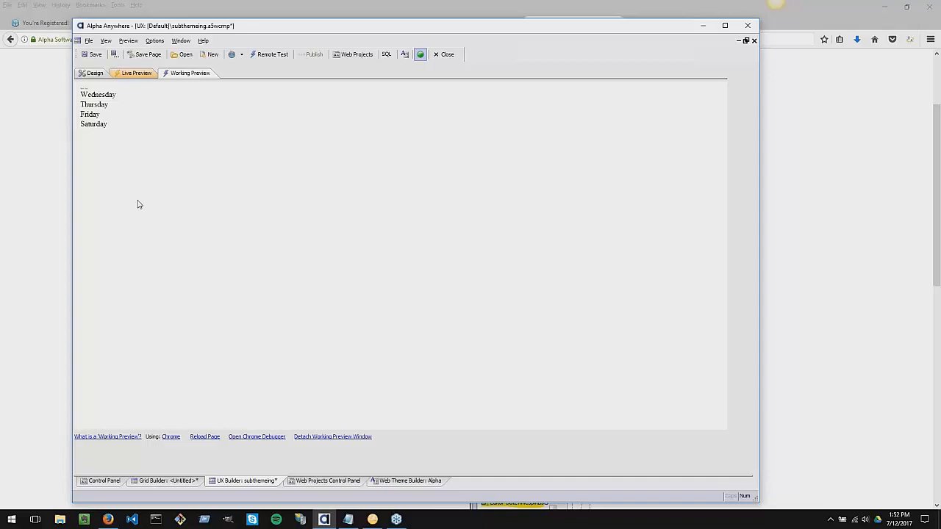
# Open the Chrome debugger for the preview and inspect the Sunday item's markup and matched CSS rules.
pyautogui.click(250, 437)
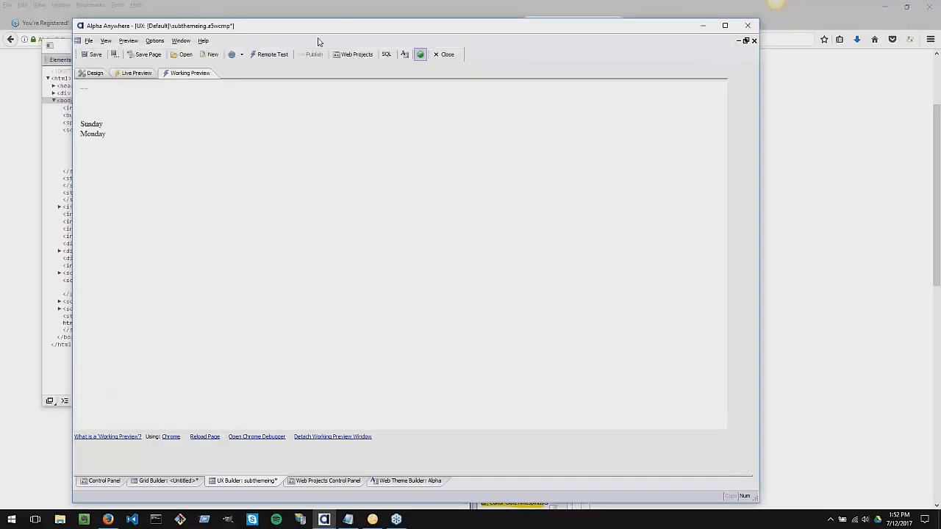
pyautogui.moveTo(61, 48); pyautogui.dragTo(269, 51)
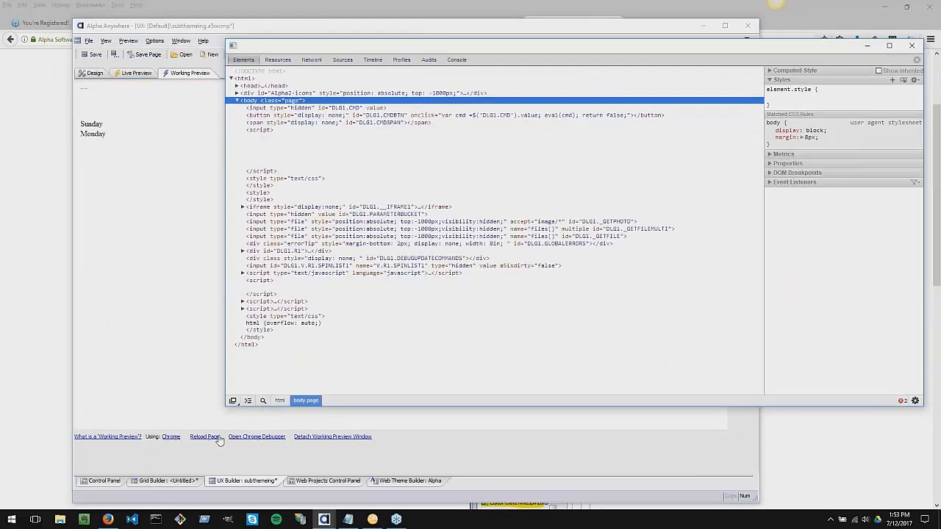
pyautogui.click(263, 401)
pyautogui.click(97, 127)
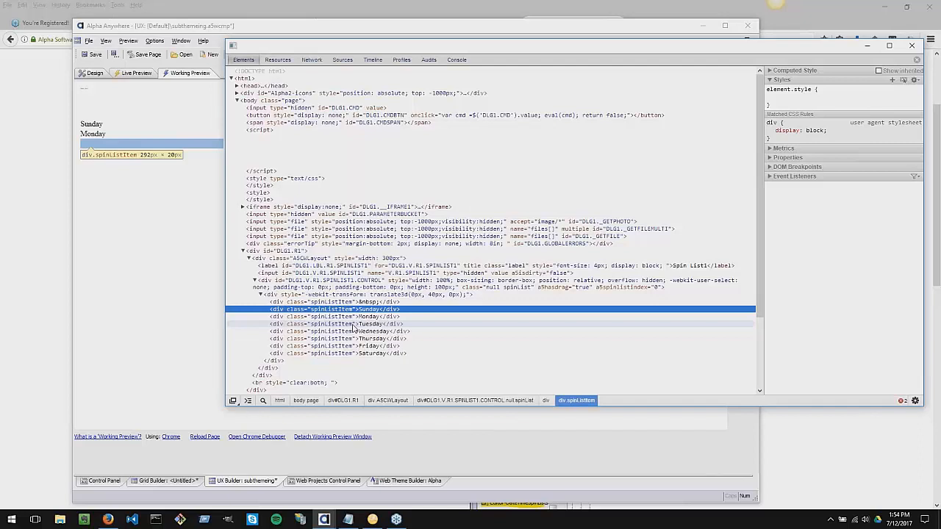
# Return to the component's design, save it and open it in Firefox with a full preview.
pyautogui.click(120, 291)
pyautogui.click(93, 72)
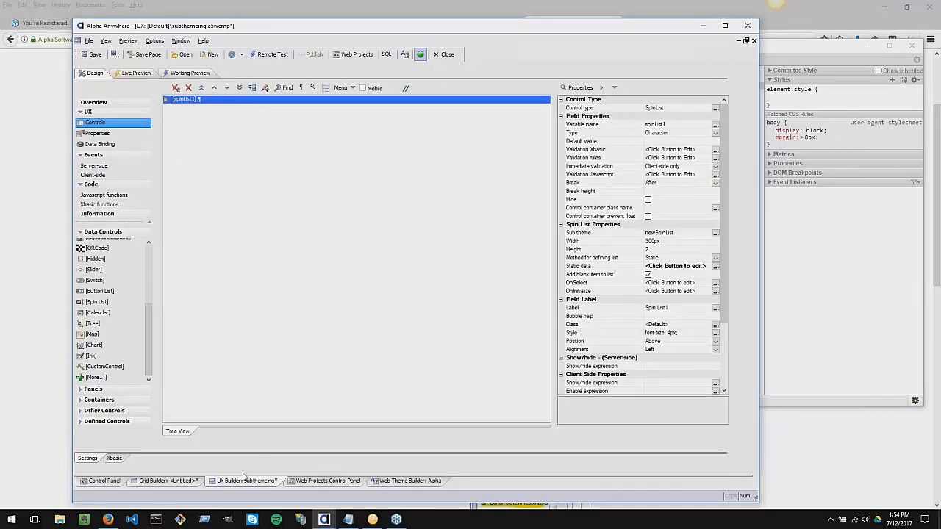
pyautogui.hotkey('alt', 'Tab')
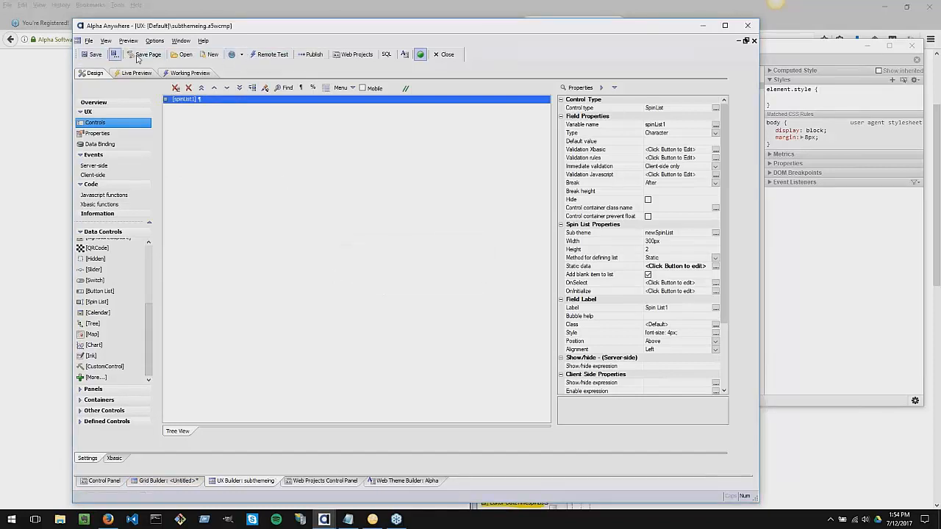
pyautogui.click(242, 55)
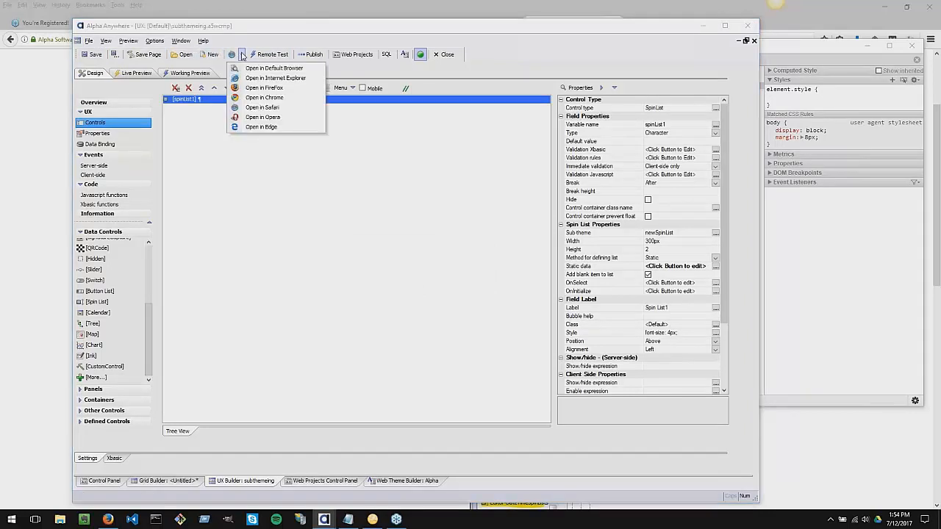
pyautogui.click(278, 88)
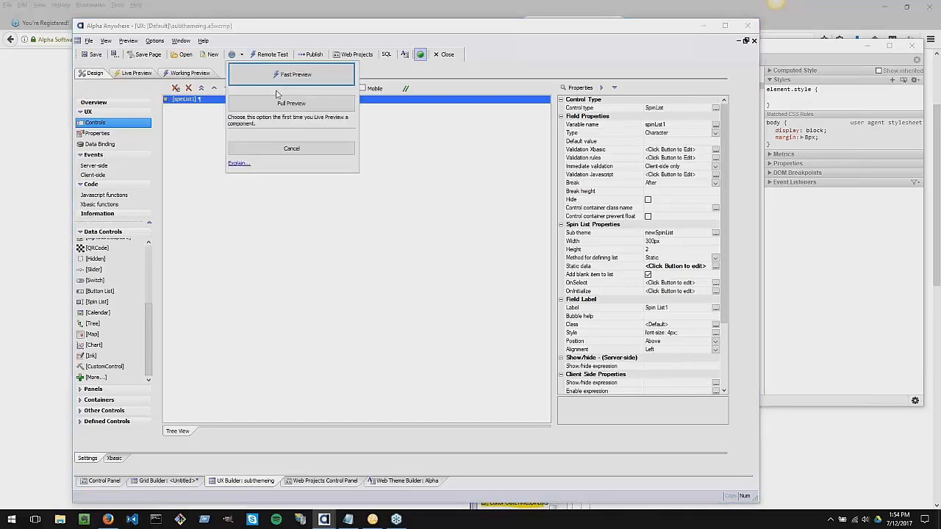
pyautogui.click(279, 103)
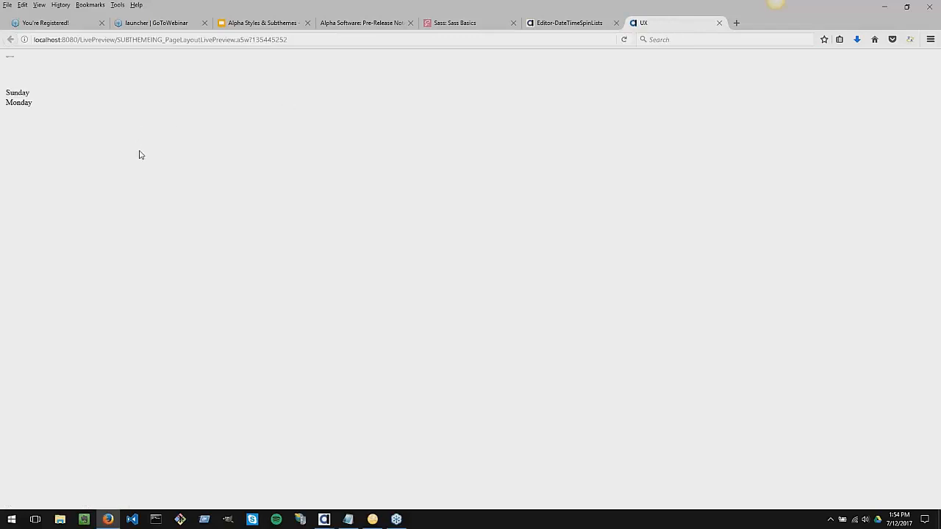
# Open Firefox's Inspector on the preview page and try to pick the Monday item for inspection.
pyautogui.click(799, 23)
pyautogui.click(122, 4)
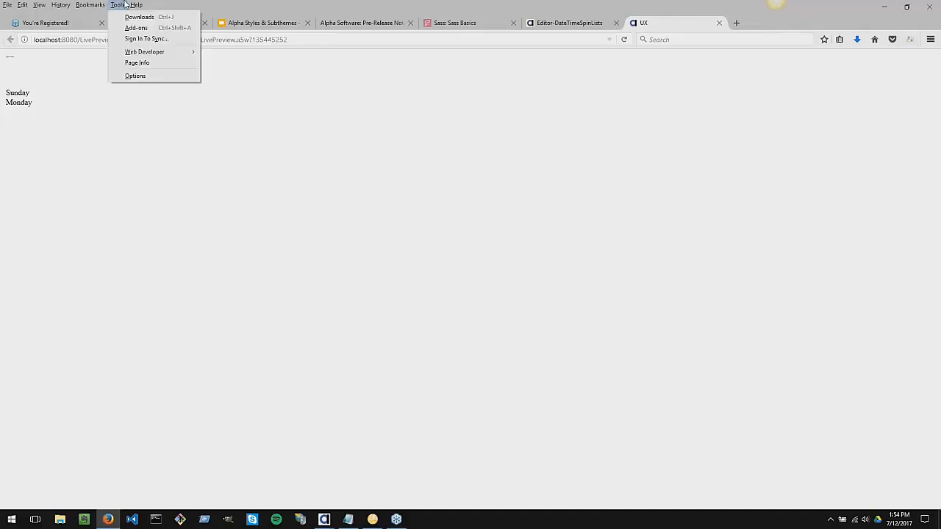
pyautogui.moveTo(140, 52)
pyautogui.click(111, 3)
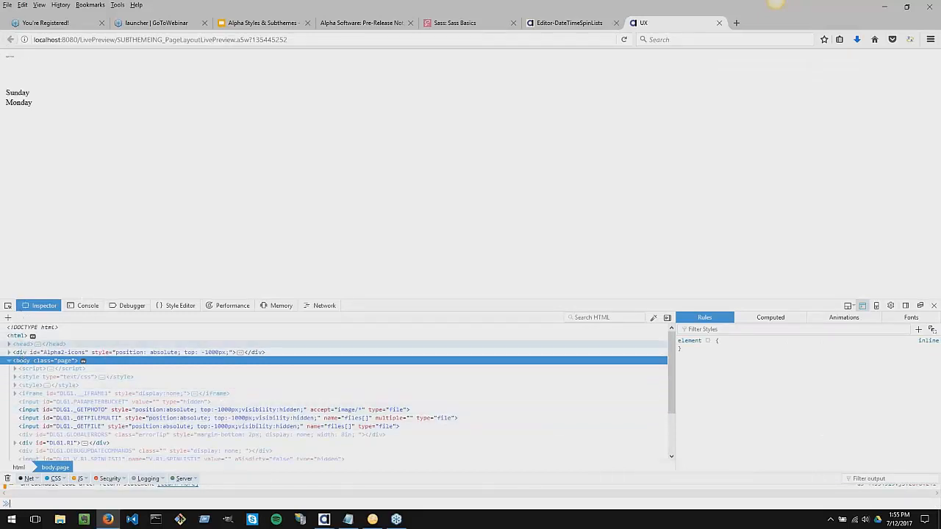
pyautogui.click(7, 307)
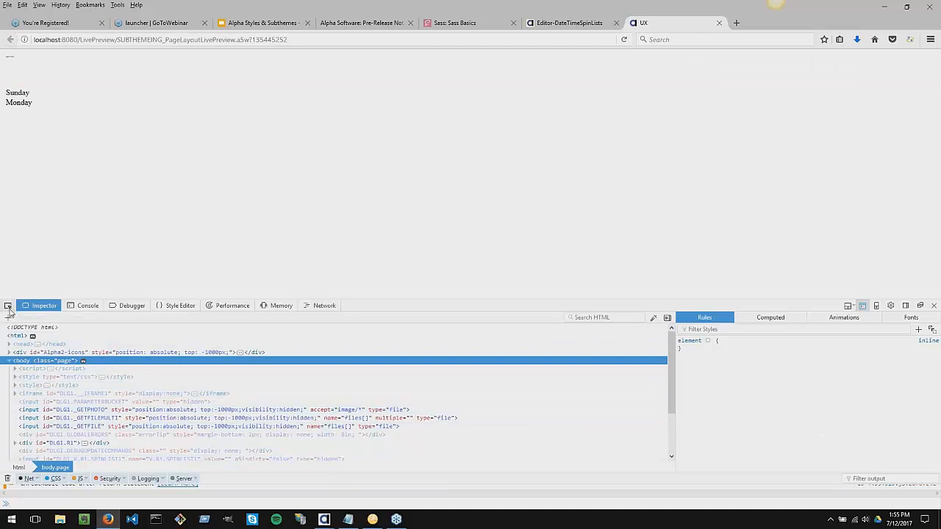
pyautogui.click(18, 101)
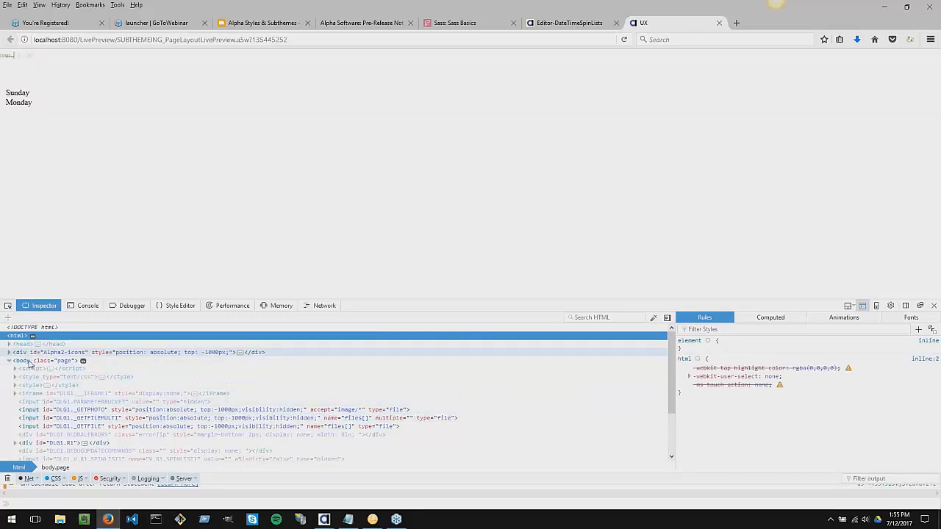
# Expand the DLG1.R1 container and its A5CWLayout div in the page markup.
pyautogui.scroll(-2, 41, 422)
pyautogui.click(27, 391)
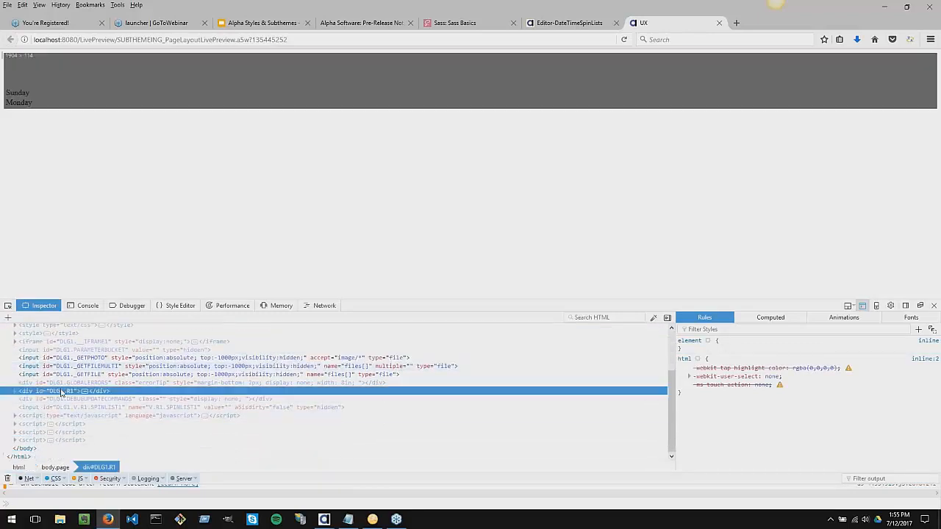
pyautogui.click(14, 391)
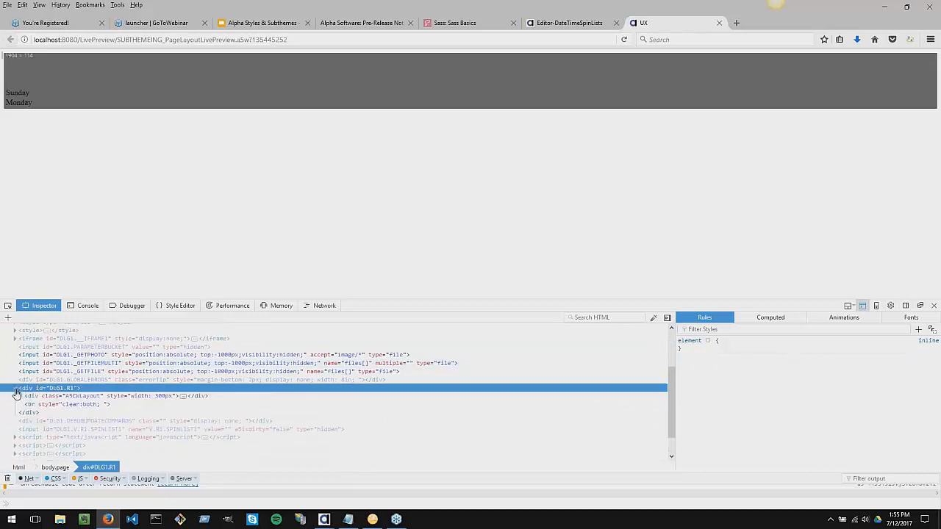
pyautogui.scroll(-1, 9, 378)
pyautogui.click(20, 374)
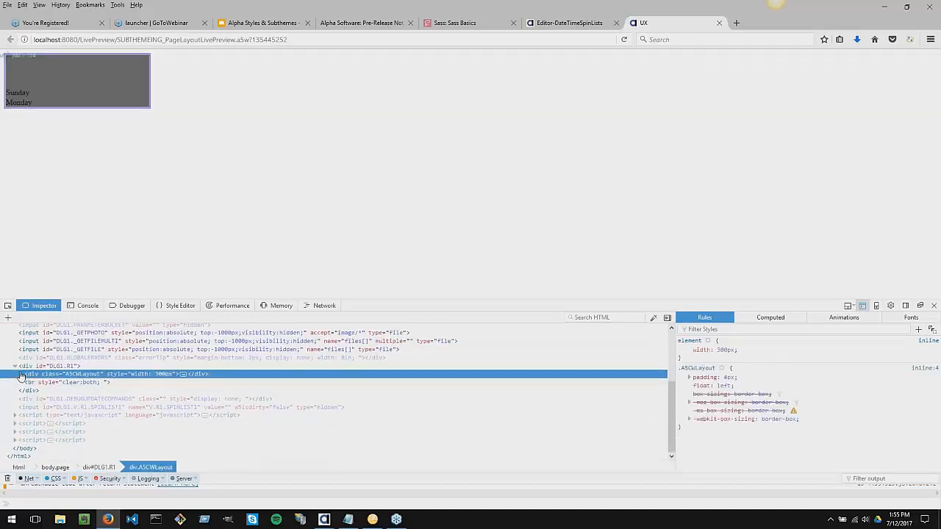
pyautogui.scroll(-2, 21, 375)
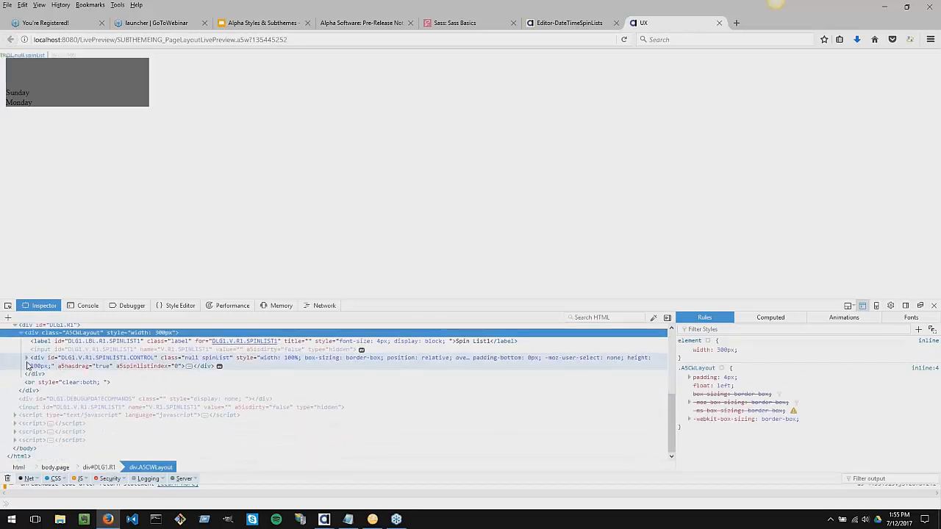
# Expand the spin list control's markup down to its items and select the Tuesday spinListItem div.
pyautogui.click(28, 360)
pyautogui.scroll(-1, 27, 360)
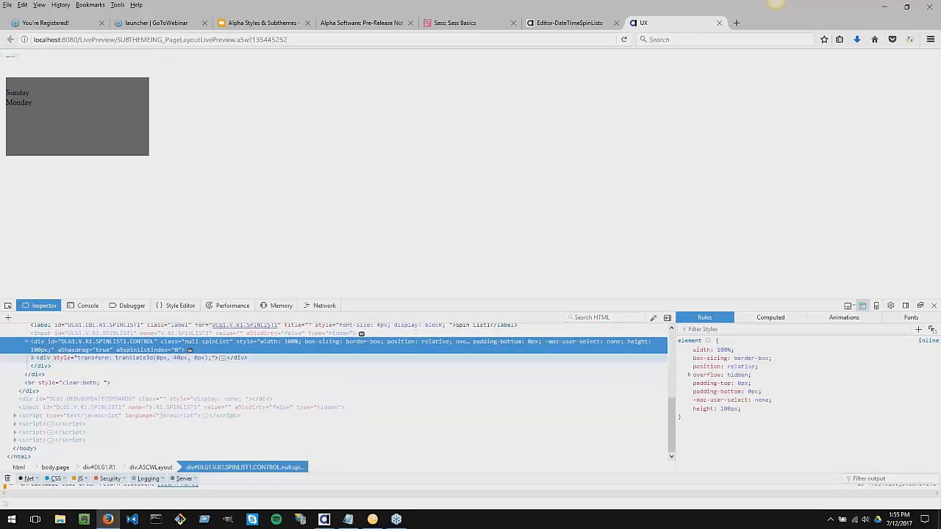
pyautogui.doubleClick(32, 357)
pyautogui.scroll(-2, 34, 363)
pyautogui.click(101, 336)
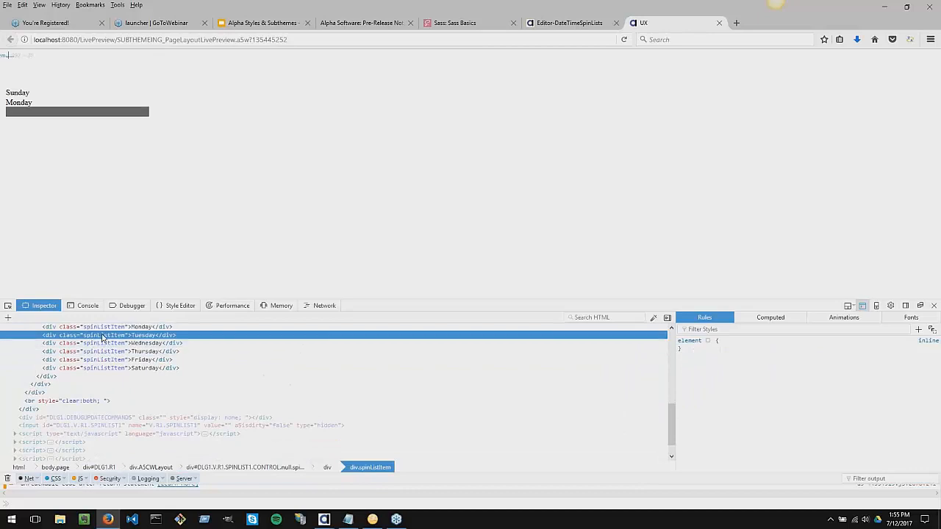
pyautogui.rightClick(103, 337)
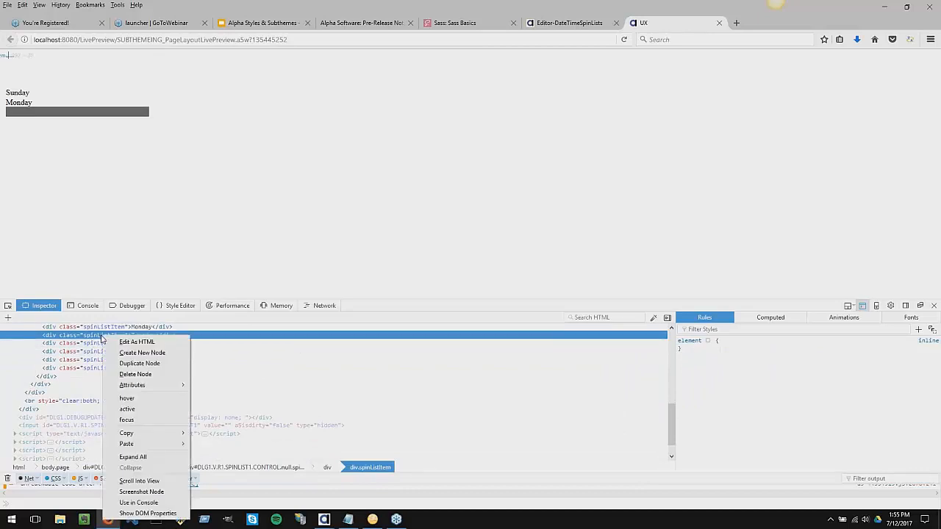
pyautogui.click(101, 336)
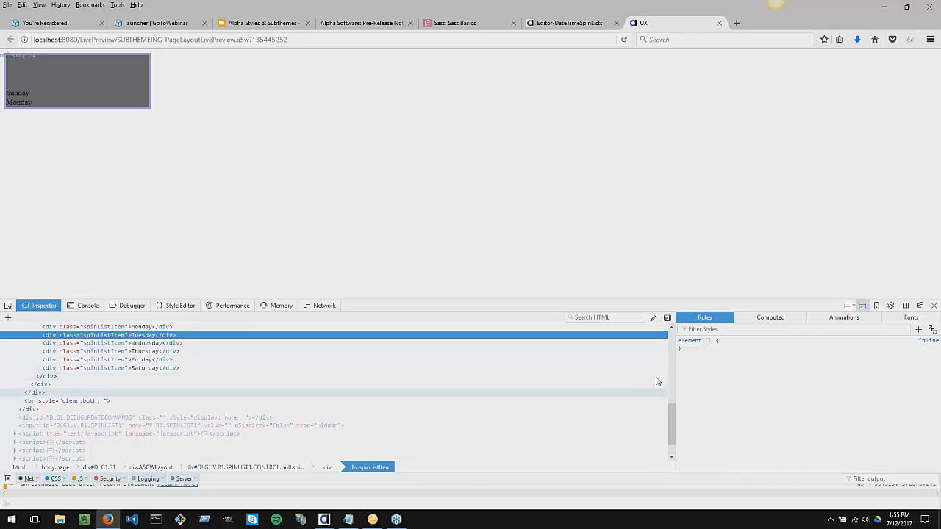
# Add a .spinListItem CSS rule with font-size: 2px for the selected item and copy the whole rule.
pyautogui.rightClick(693, 347)
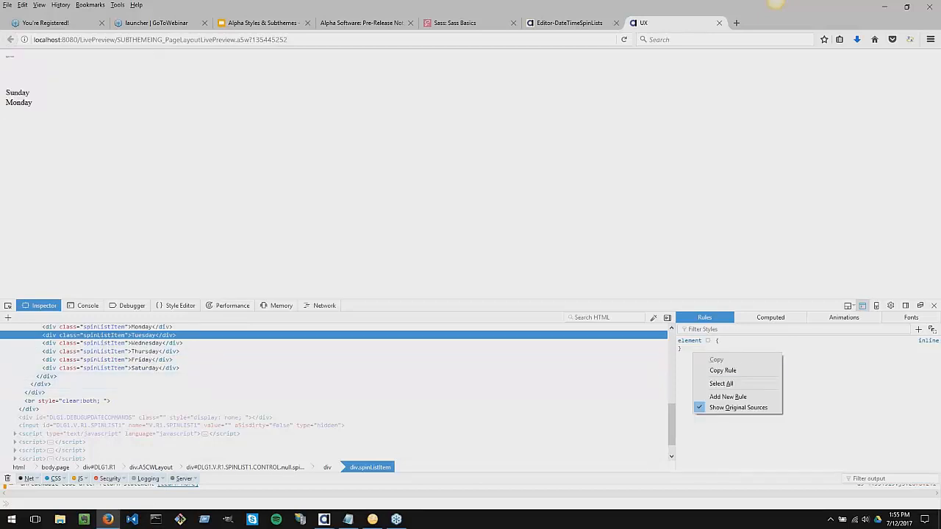
pyautogui.click(755, 397)
pyautogui.write('font')
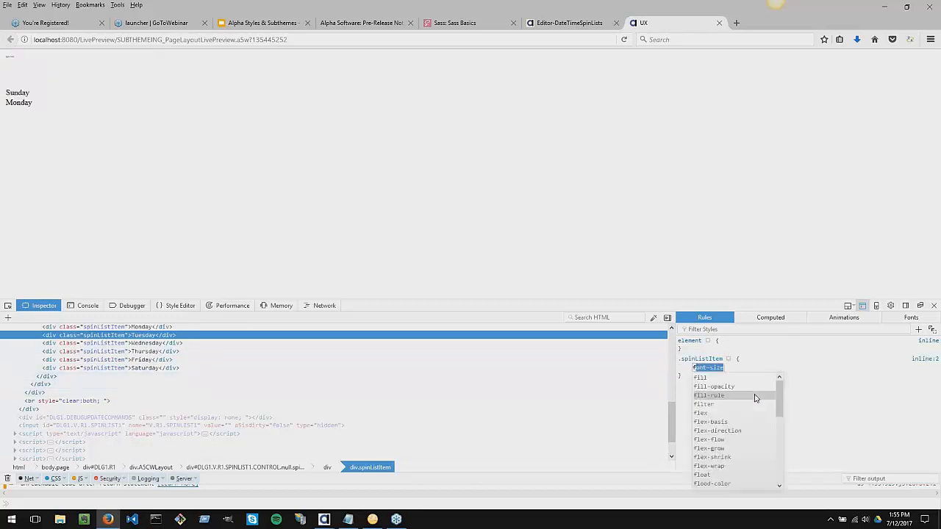
pyautogui.write('-si')
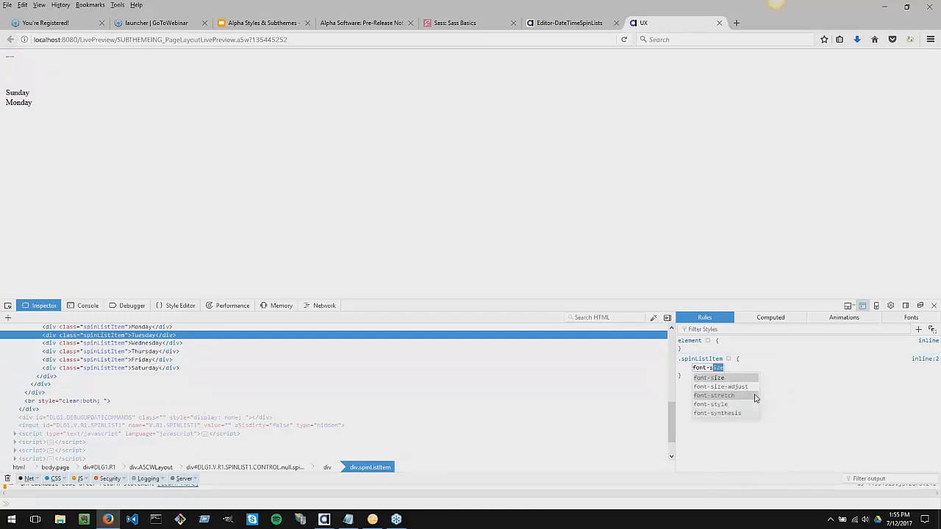
pyautogui.write('ze: 2px')
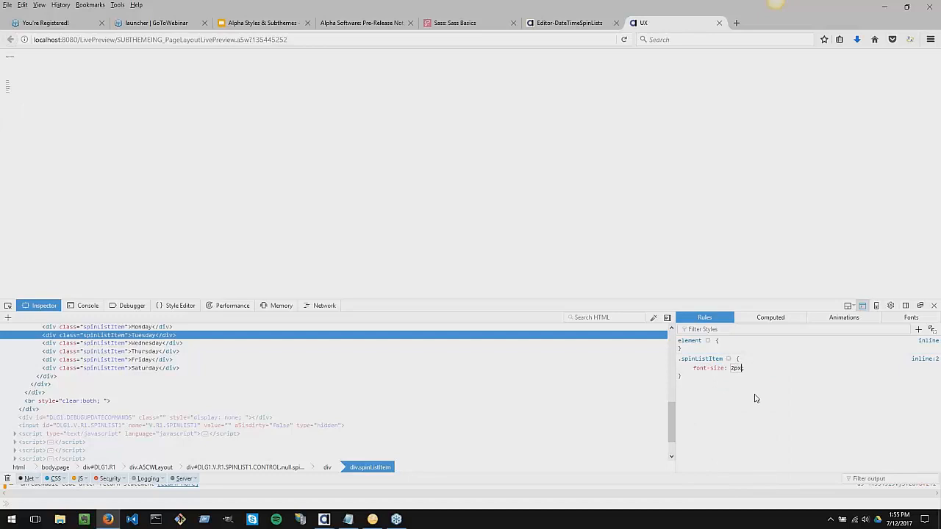
pyautogui.press('Return')
pyautogui.press('Escape')
pyautogui.moveTo(691, 386); pyautogui.dragTo(678, 358)
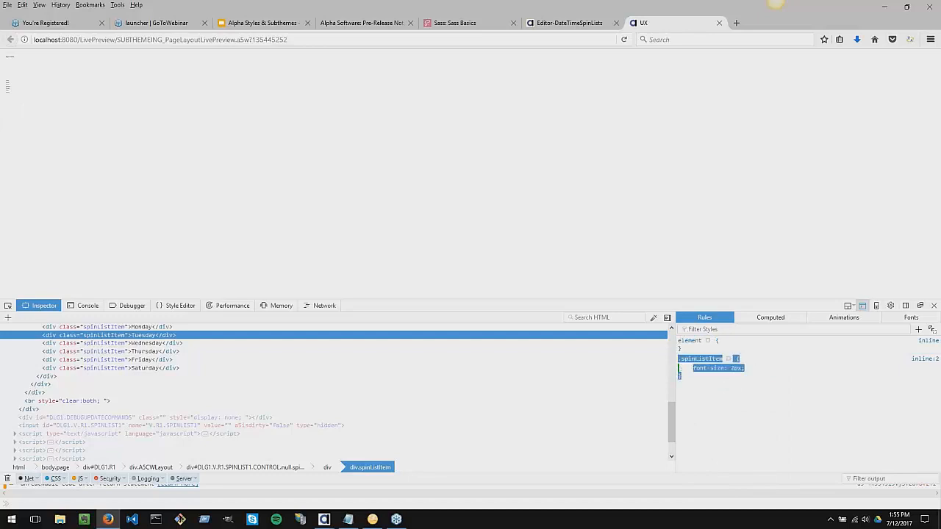
# Switch to Alpha Anywhere's Web Theme Builder and delete the .smallFont rule from the theme's CSS.
pyautogui.click(324, 519)
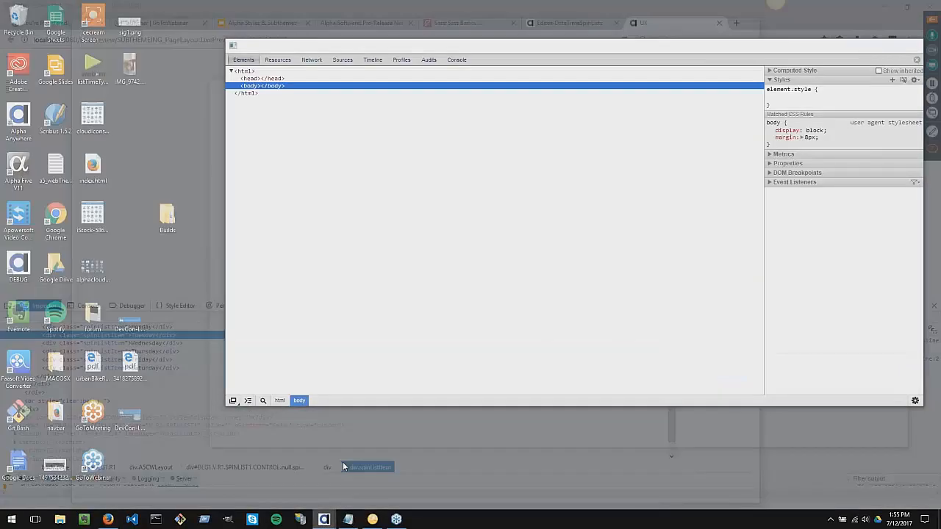
pyautogui.click(342, 463)
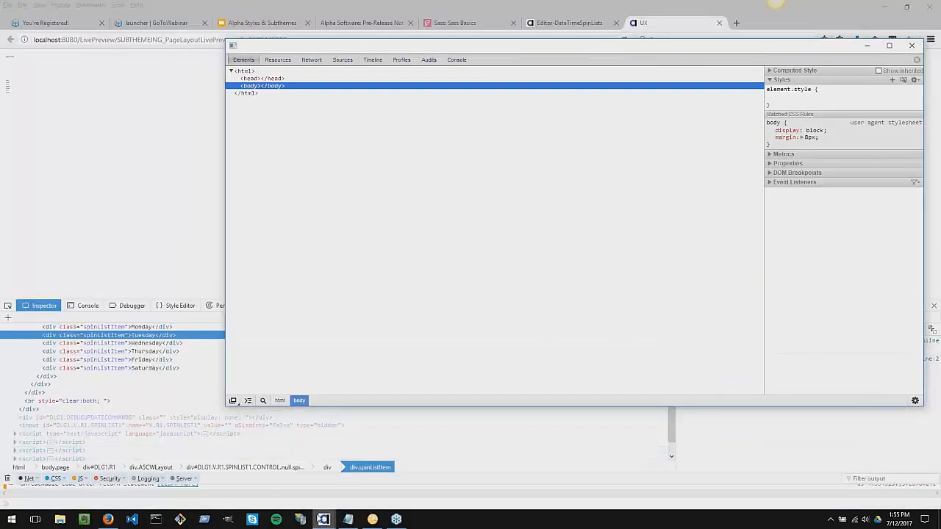
pyautogui.click(867, 45)
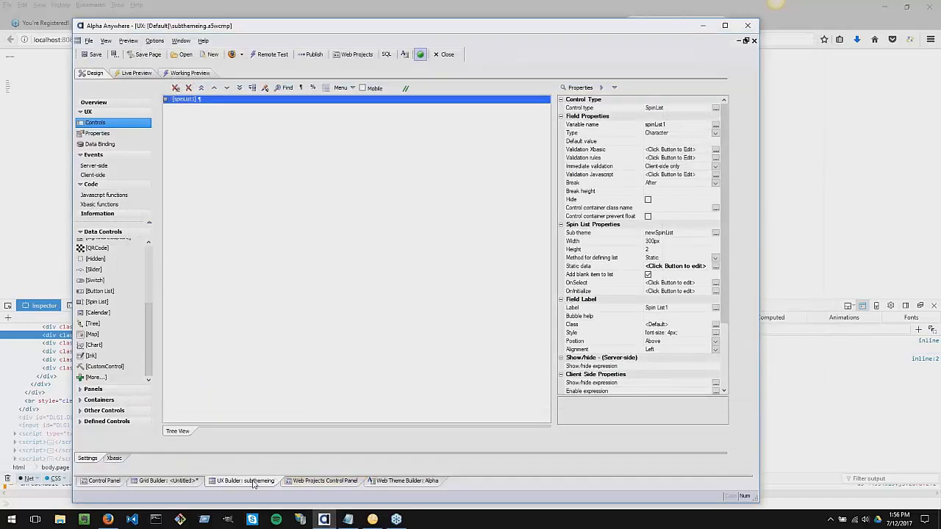
pyautogui.click(298, 484)
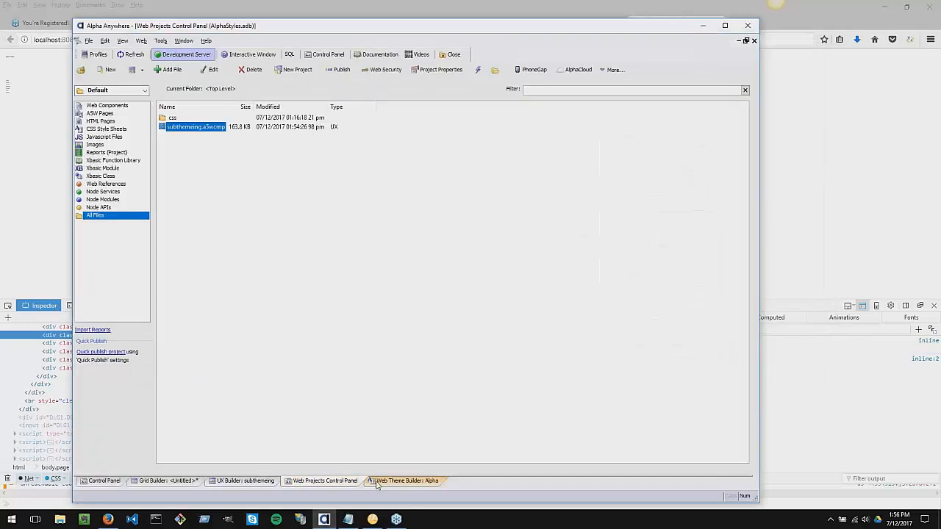
pyautogui.click(376, 484)
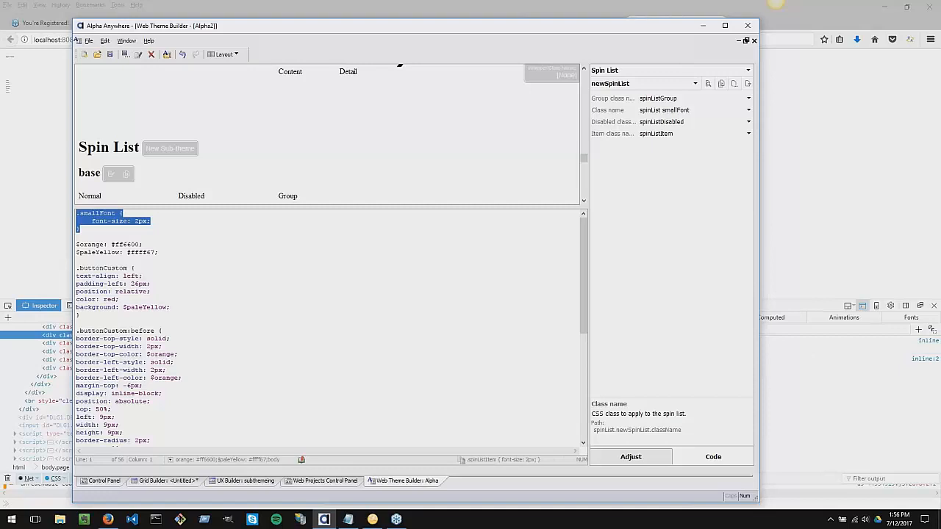
pyautogui.press('Delete')
pyautogui.press('Delete')
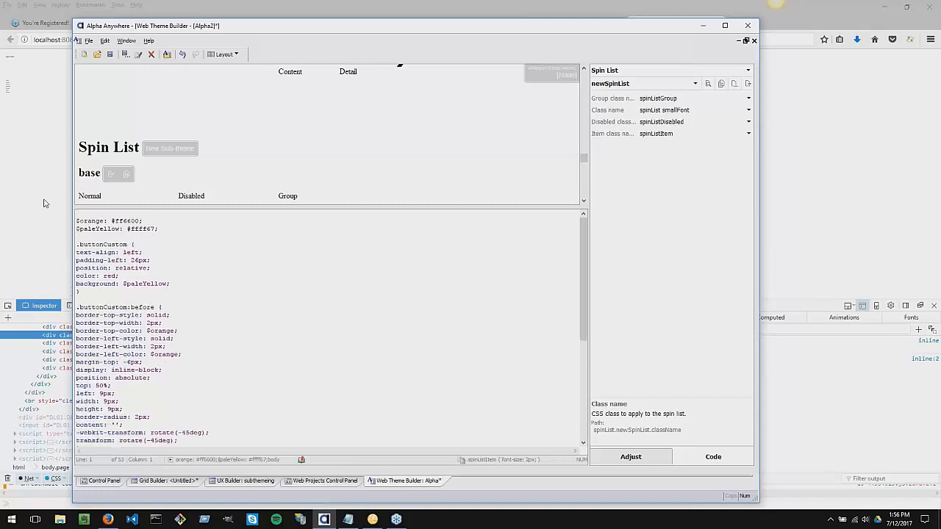
# Delete the newSpinList sub-theme from the Spin List section of the theme.
pyautogui.scroll(-2, 180, 151)
pyautogui.scroll(1, 179, 148)
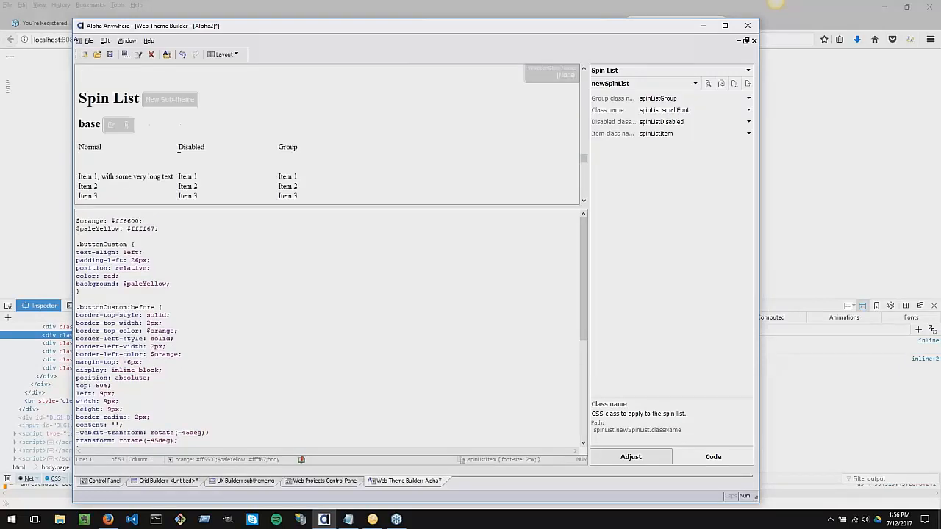
pyautogui.scroll(-3, 178, 148)
pyautogui.scroll(1, 191, 136)
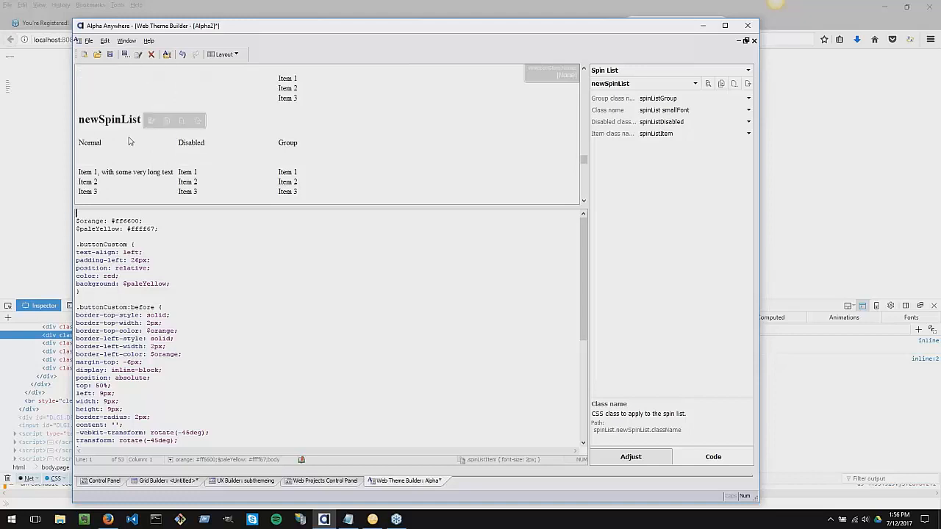
pyautogui.click(197, 122)
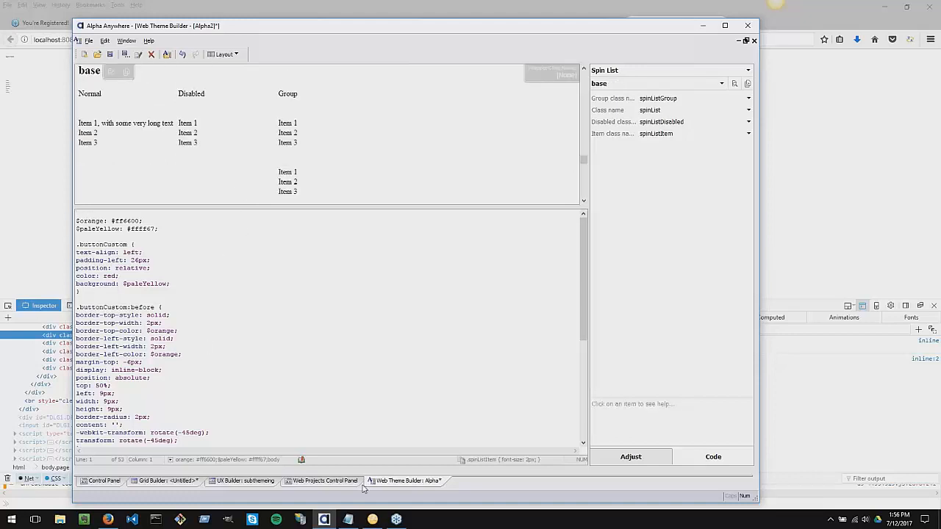
# In the UX component's style sub-theme and CSS tweaks, add the copied .spinListItem rule with font-size: 2px.
pyautogui.click(250, 483)
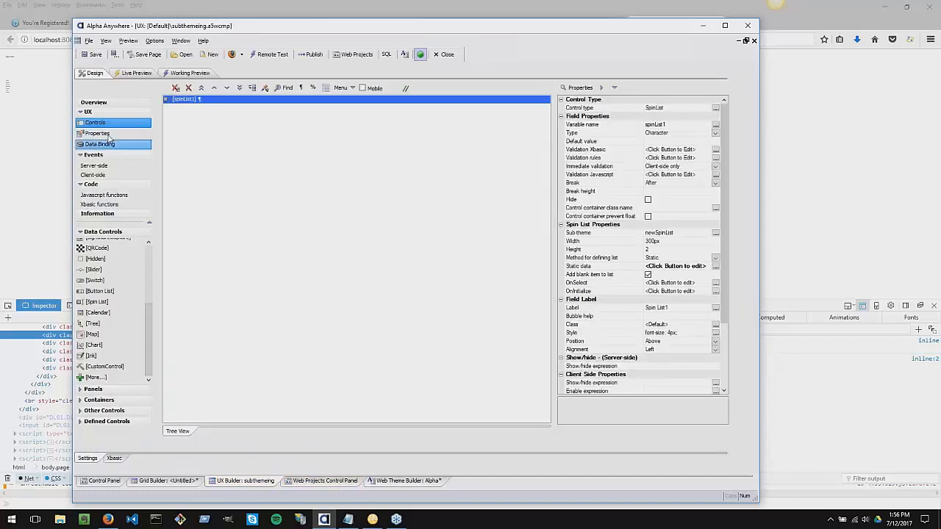
pyautogui.click(106, 134)
pyautogui.click(232, 160)
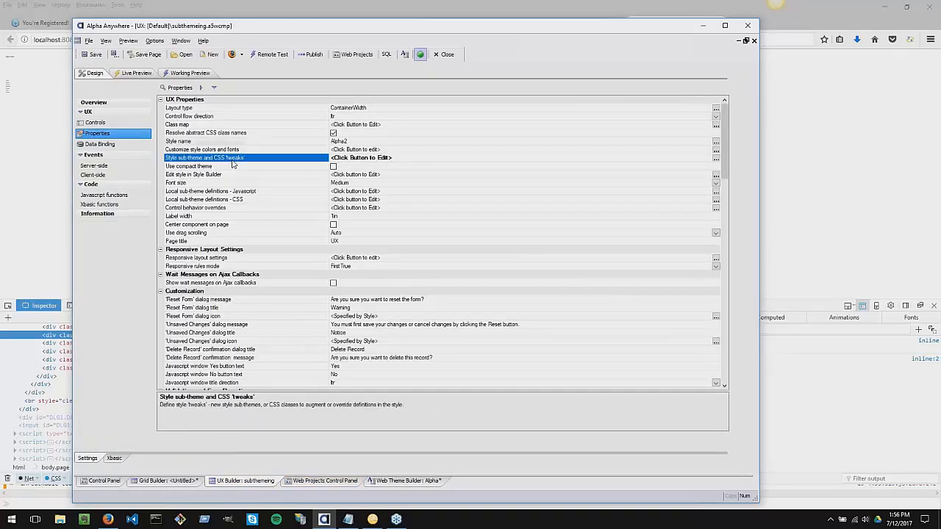
pyautogui.doubleClick(232, 160)
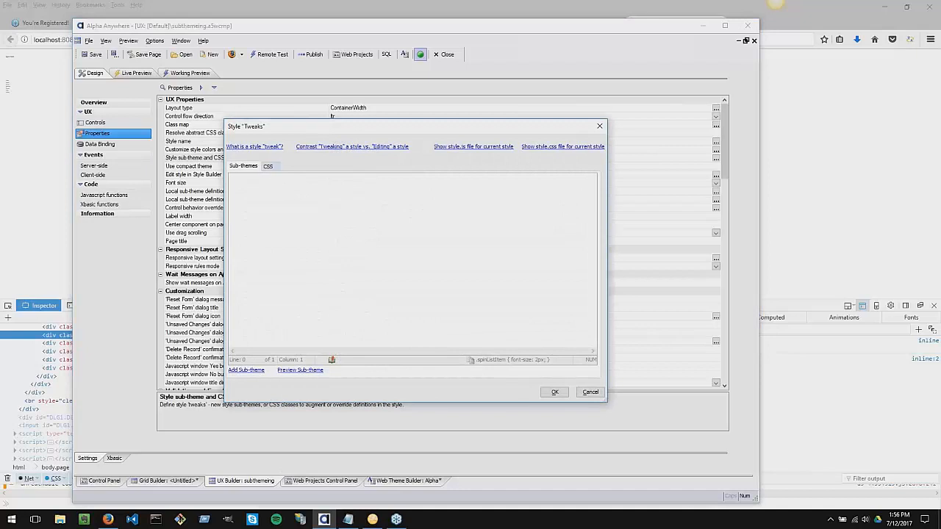
pyautogui.click(267, 166)
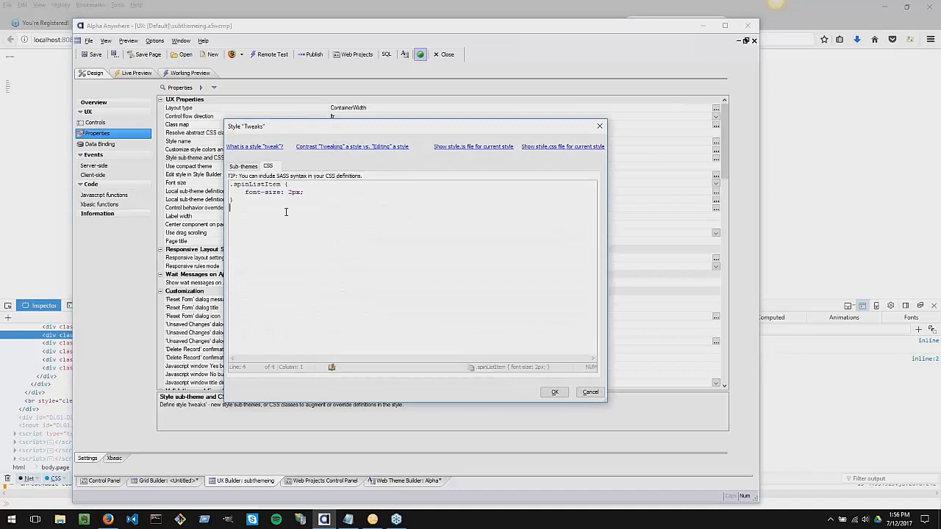
pyautogui.click(555, 393)
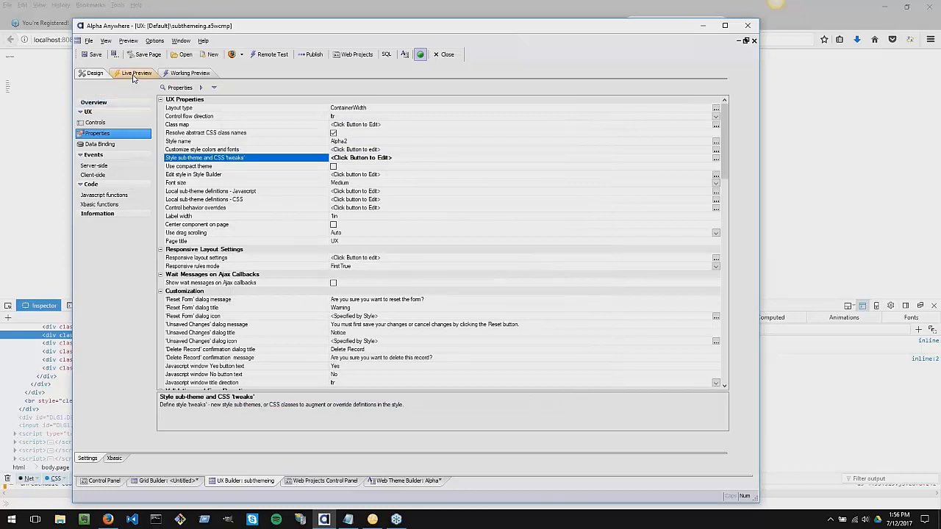
# Run a full Live Preview of the component to check the spin list's font, and return to the design.
pyautogui.click(137, 73)
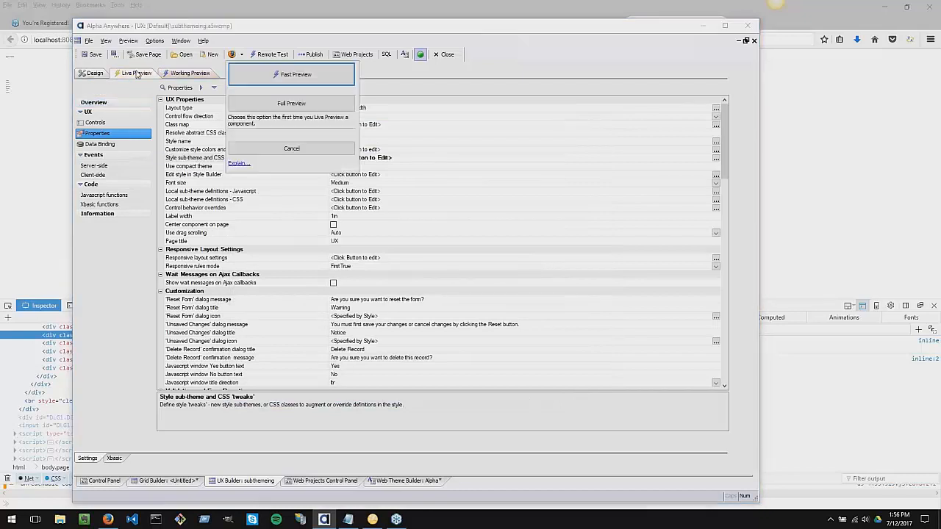
pyautogui.click(295, 103)
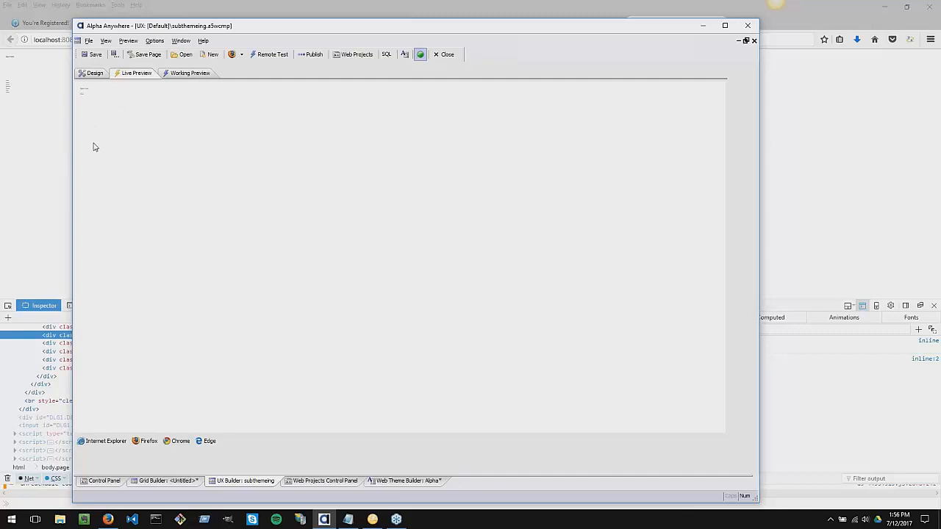
pyautogui.click(97, 78)
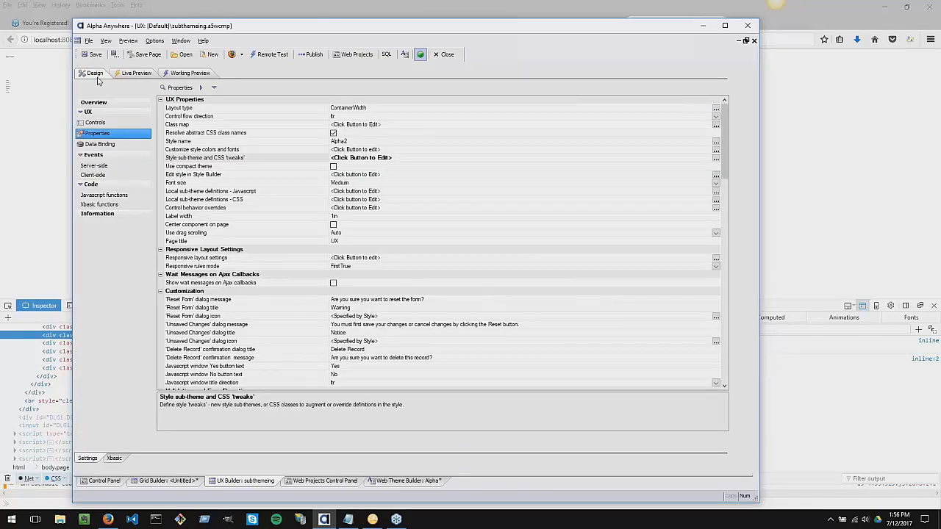
pyautogui.click(124, 77)
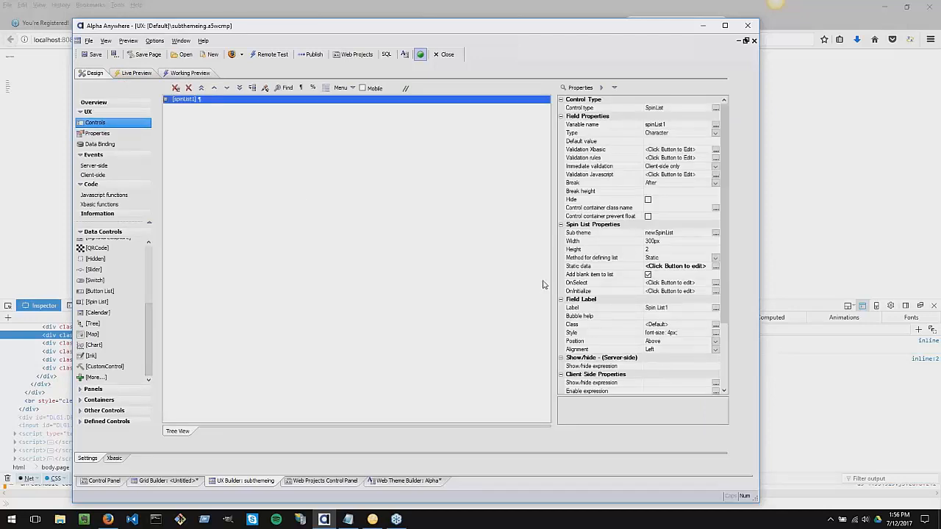
# Clear the newSpinList sub-theme from the spinList1 control's properties.
pyautogui.click(669, 241)
pyautogui.doubleClick(669, 234)
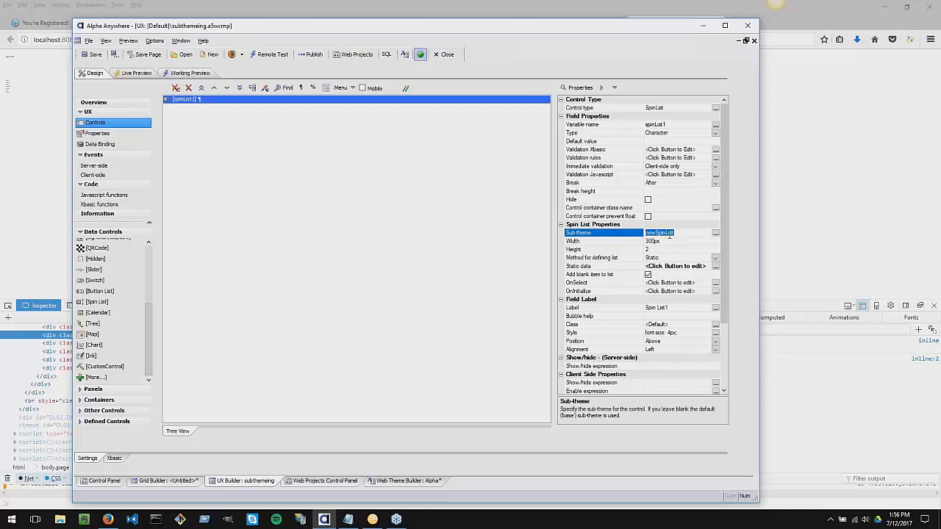
pyautogui.press('Delete')
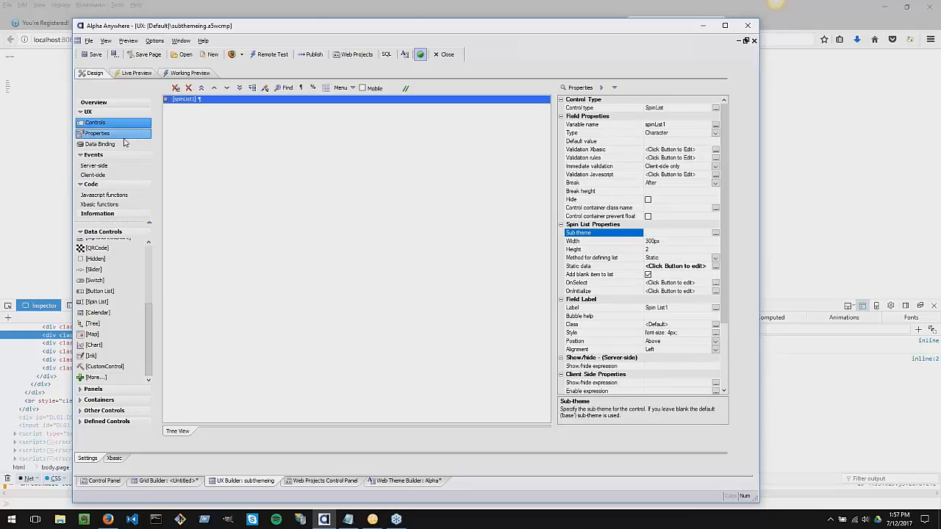
pyautogui.click(182, 99)
# Switch to Firefox, reload the preview page and inspect the CSS rule matched by the Tuesday item.
pyautogui.click(21, 187)
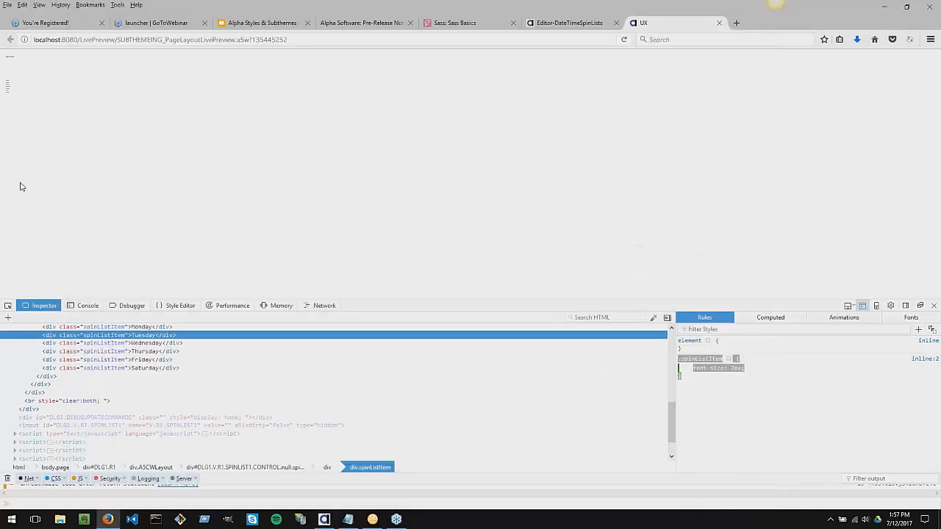
pyautogui.press('F5')
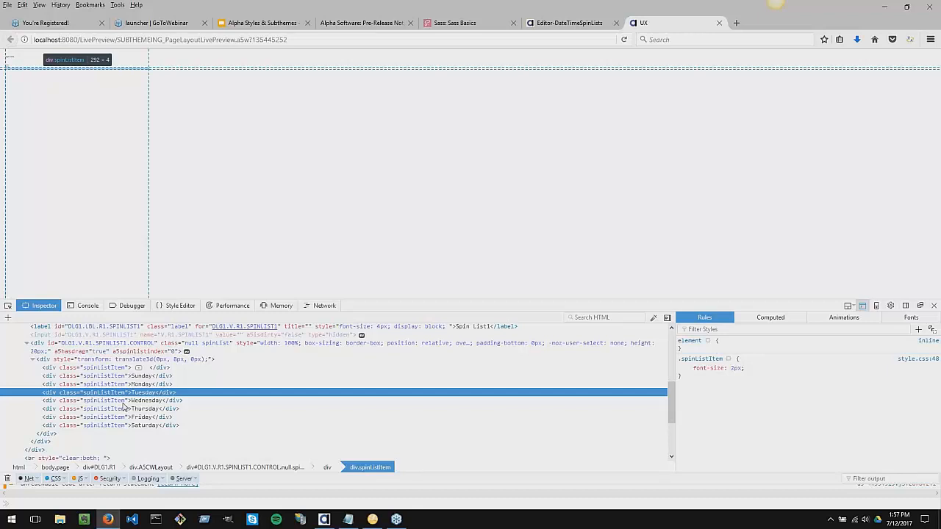
# Switch to Alpha Anywhere and set the .spinListItem rule's font-size to 25px in the UX component's CSS tweaks.
pyautogui.click(324, 519)
pyautogui.click(119, 133)
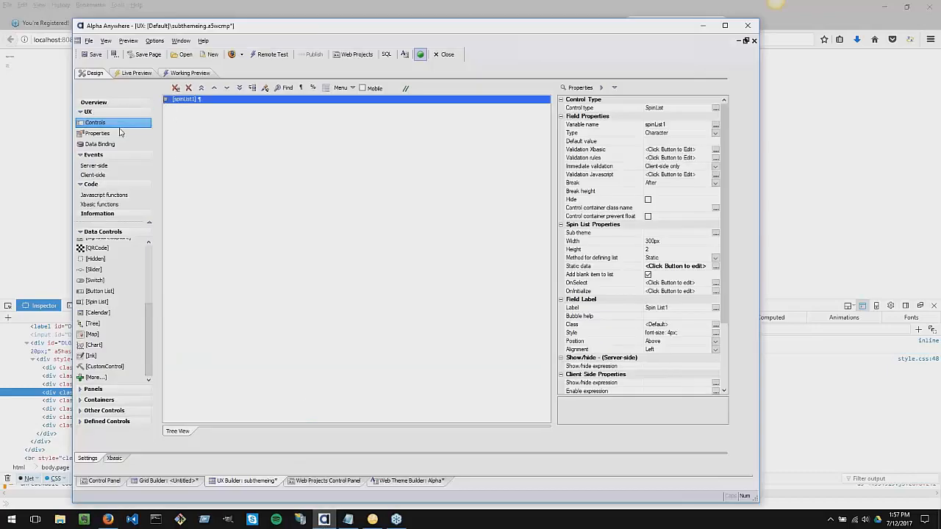
pyautogui.click(174, 158)
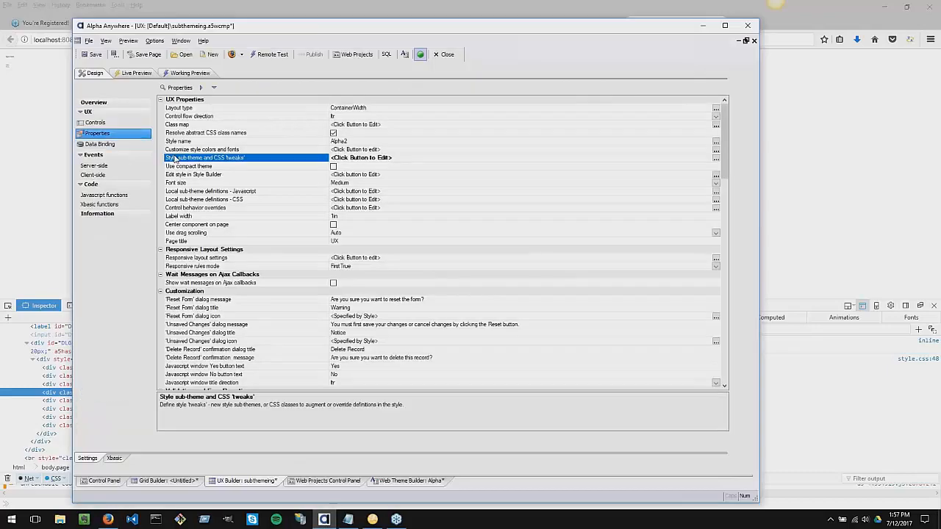
pyautogui.click(716, 159)
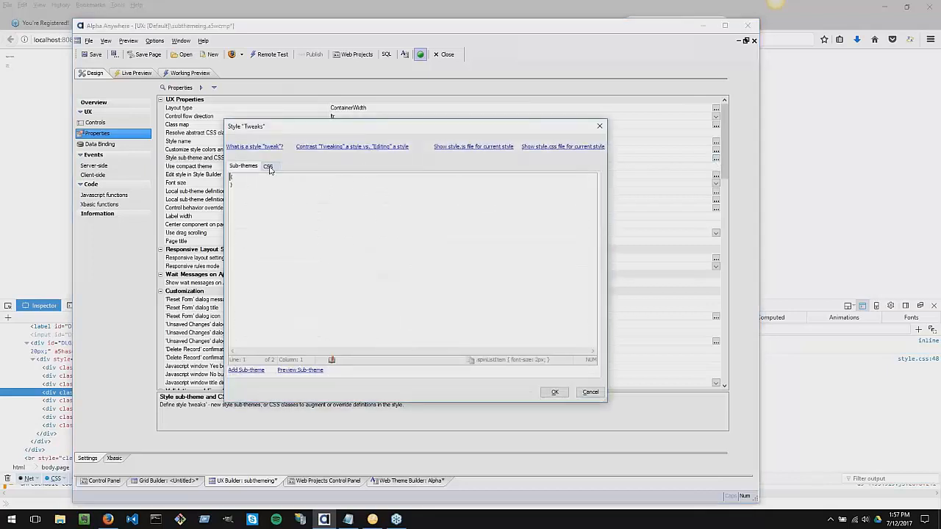
pyautogui.click(268, 166)
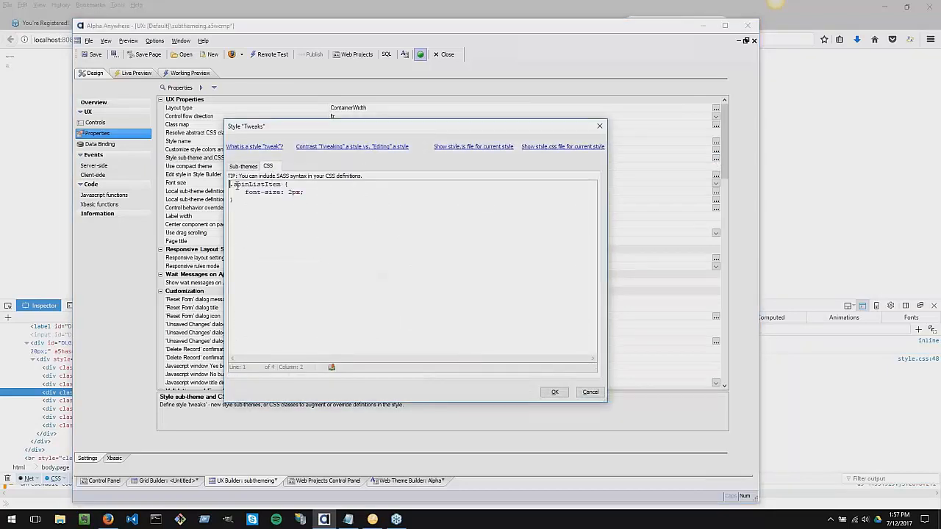
pyautogui.moveTo(230, 183); pyautogui.dragTo(283, 184)
pyautogui.click(309, 191)
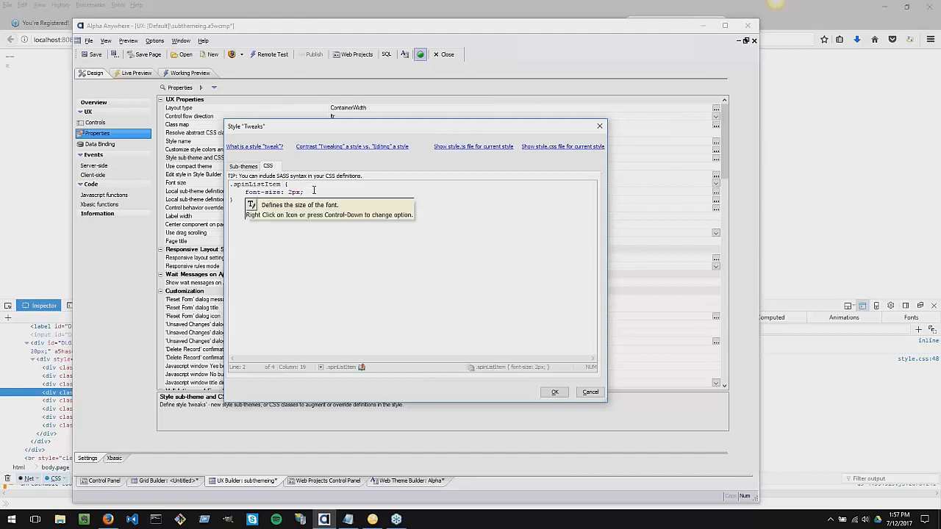
pyautogui.click(291, 192)
pyautogui.press('BackSpace')
pyautogui.write('25')
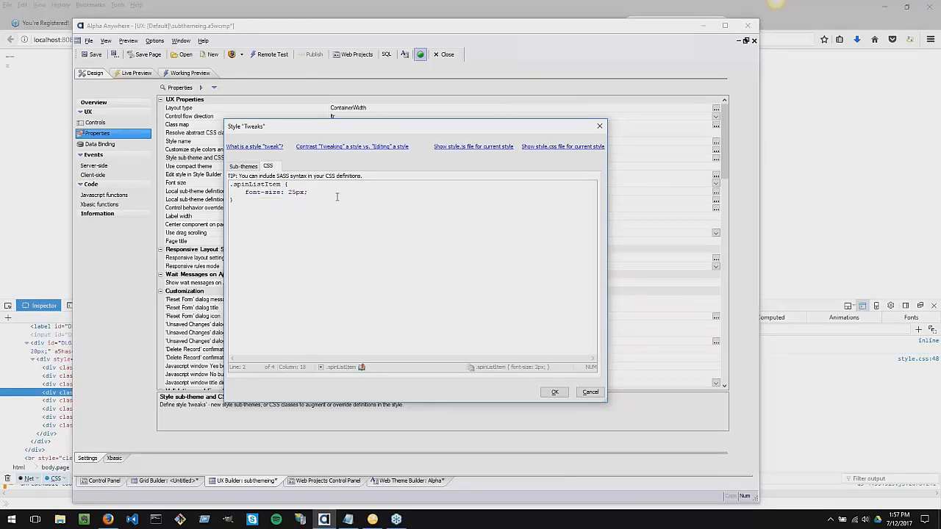
pyautogui.press('Down')
pyautogui.click(555, 392)
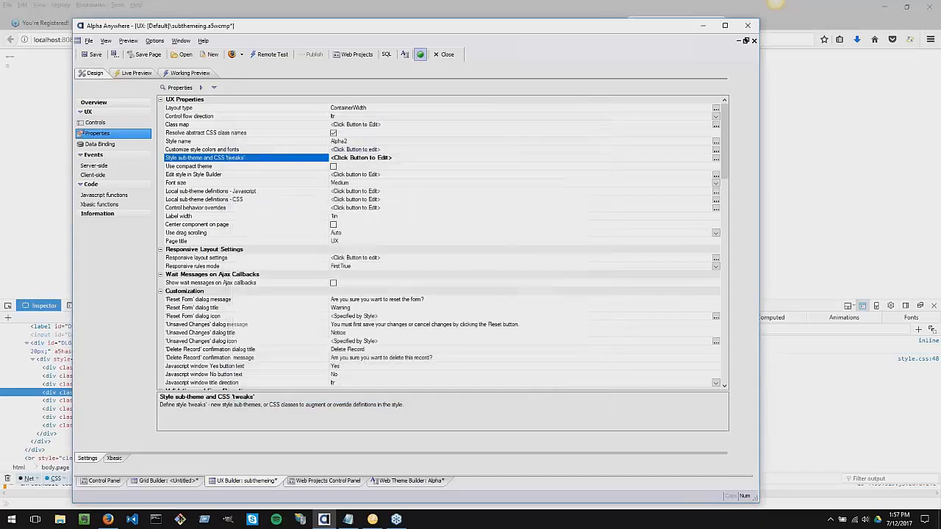
# Run the Working Preview, spin through the weekday list to check the item font, and return to the design.
pyautogui.click(181, 74)
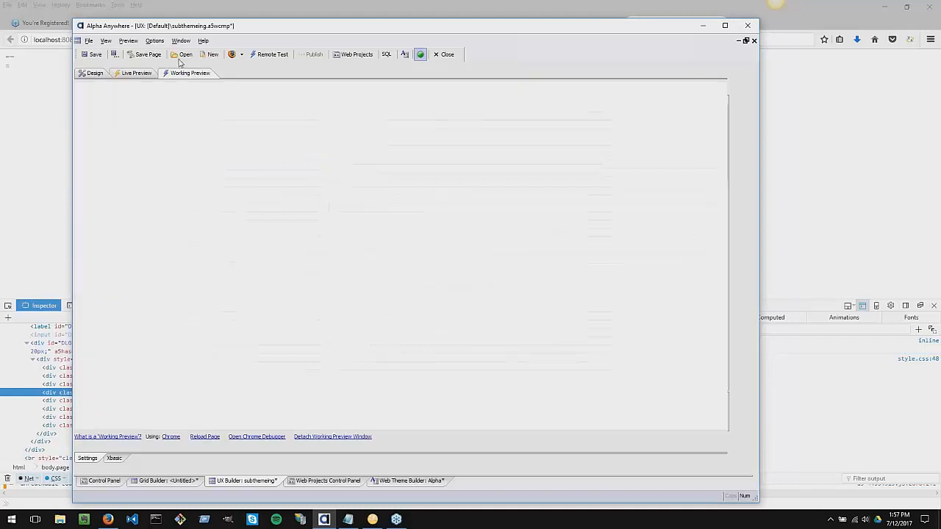
pyautogui.moveTo(114, 140); pyautogui.dragTo(113, 92)
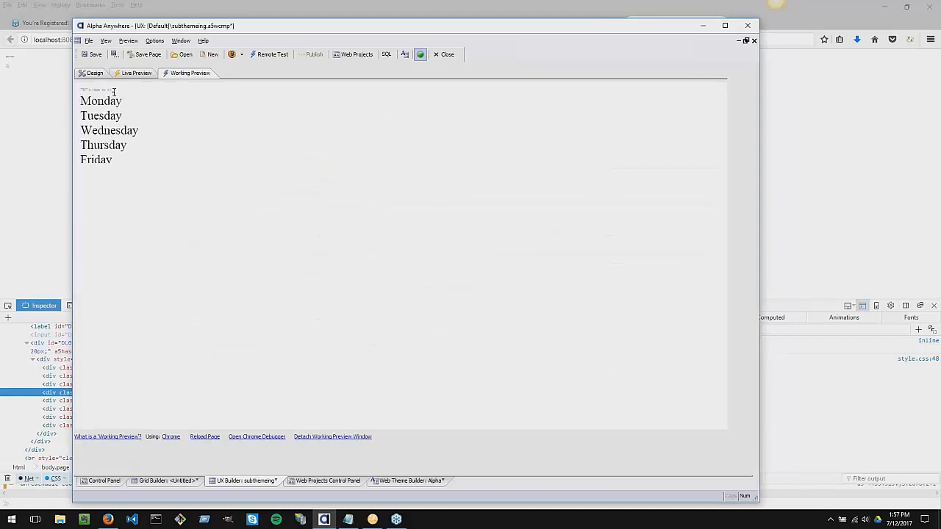
pyautogui.moveTo(114, 145); pyautogui.dragTo(113, 74)
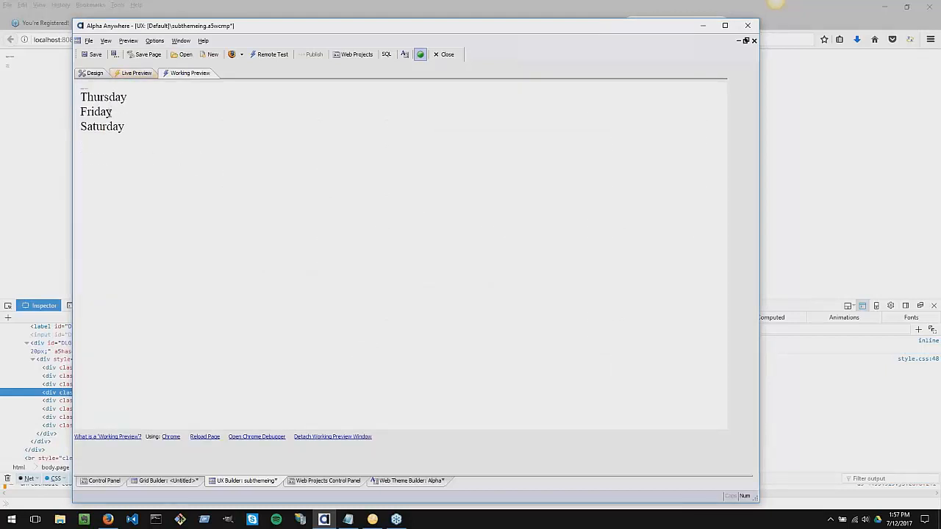
pyautogui.click(95, 74)
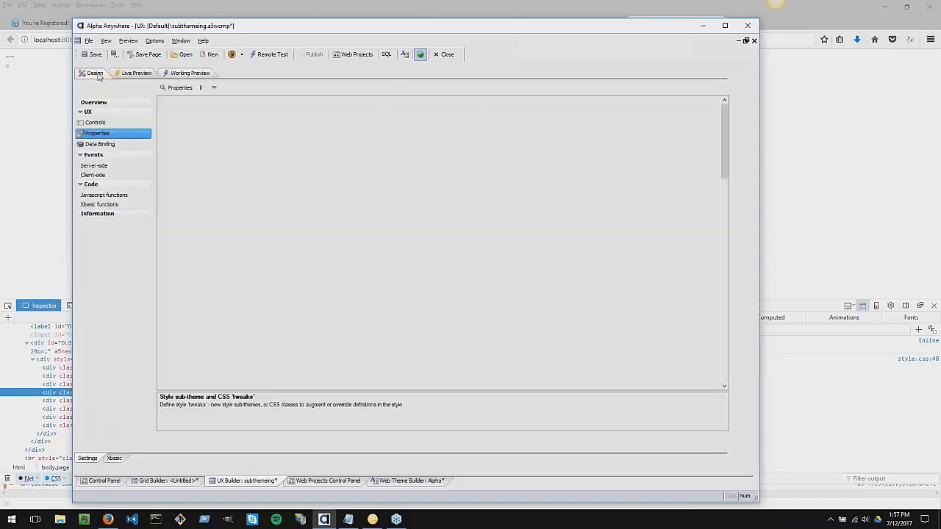
# Clear the inline style from the spinList1 control's field label.
pyautogui.click(95, 123)
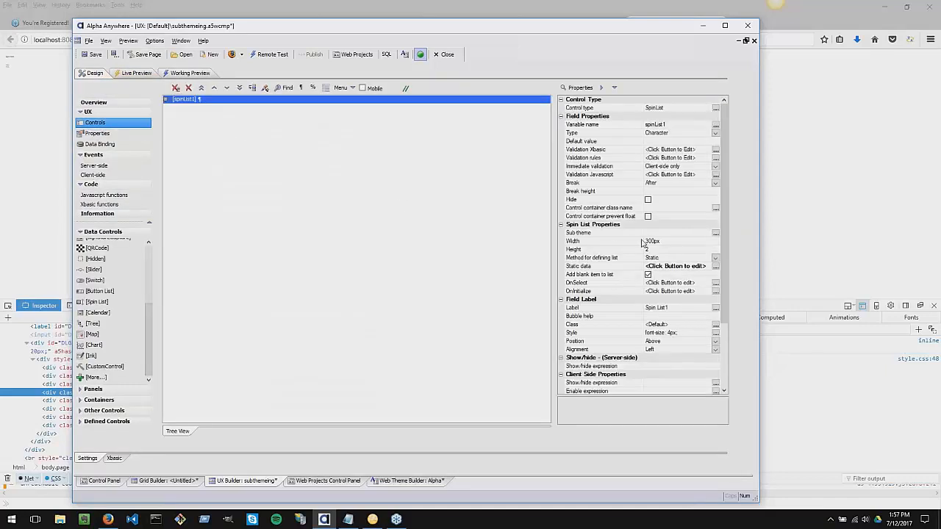
pyautogui.click(682, 334)
pyautogui.press('BackSpace')
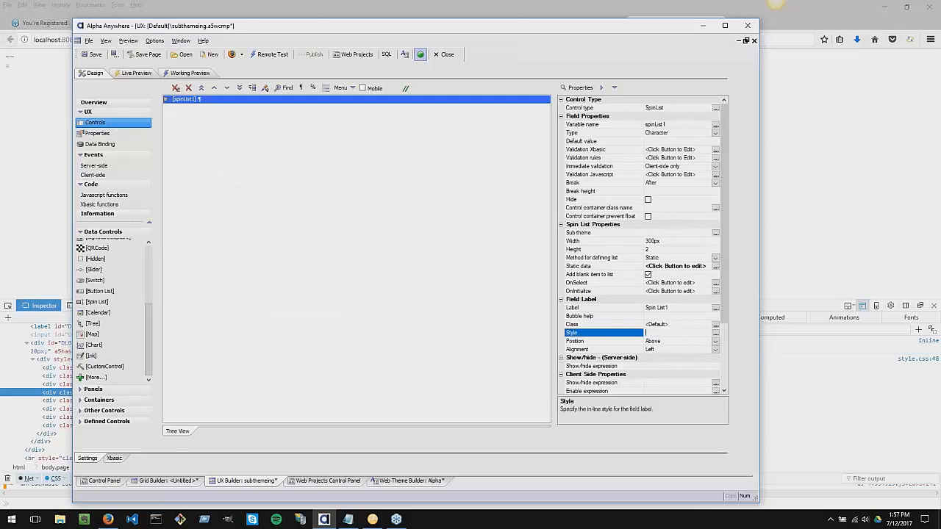
pyautogui.scroll(-4, 673, 333)
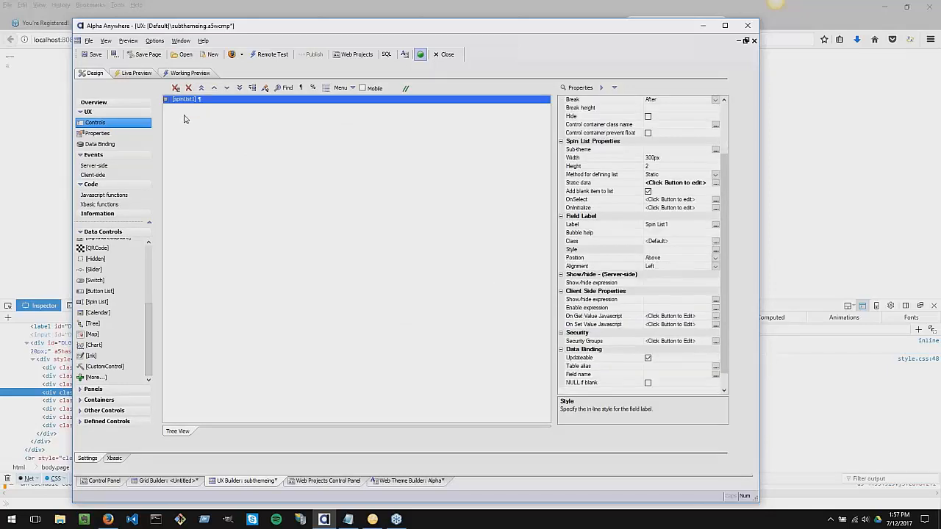
# Check the spin list's label and items in the Working Preview by spinning through the days, and return to the design.
pyautogui.click(189, 73)
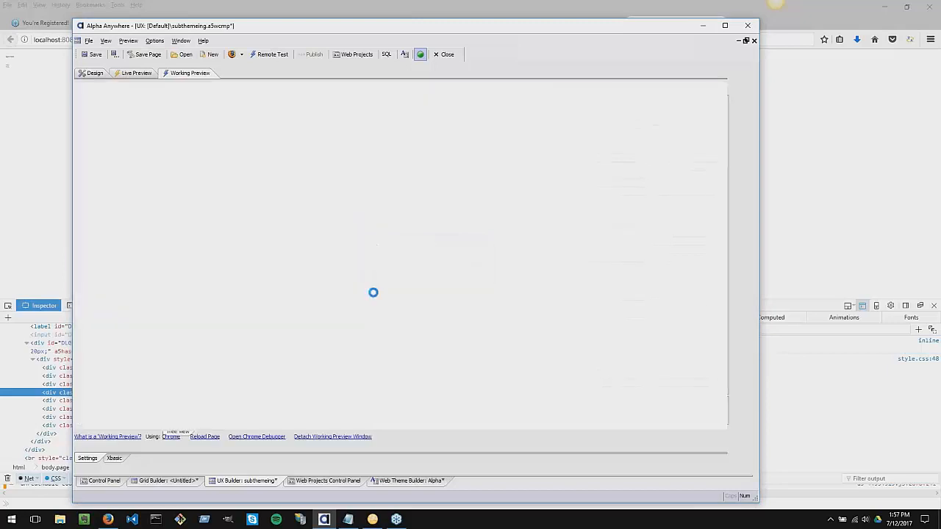
pyautogui.moveTo(105, 164); pyautogui.dragTo(103, 59)
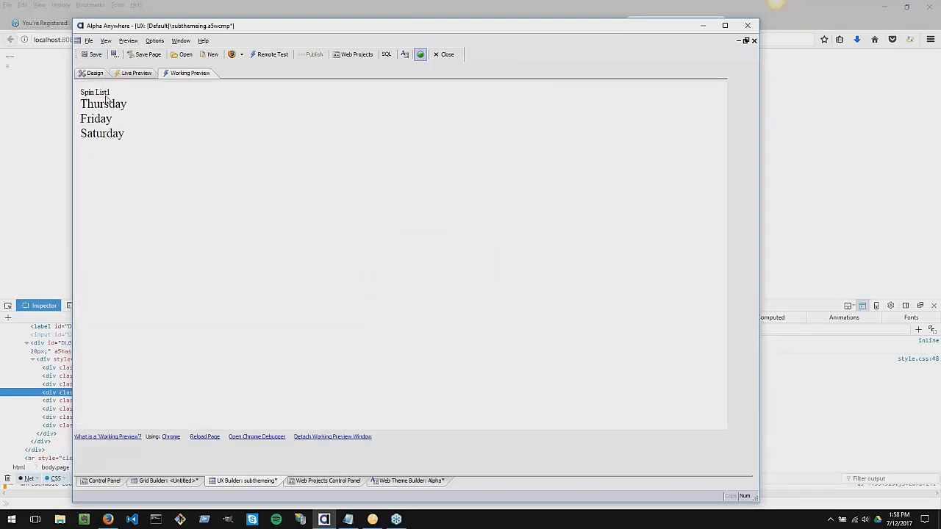
pyautogui.moveTo(109, 100); pyautogui.dragTo(106, 210)
pyautogui.click(95, 73)
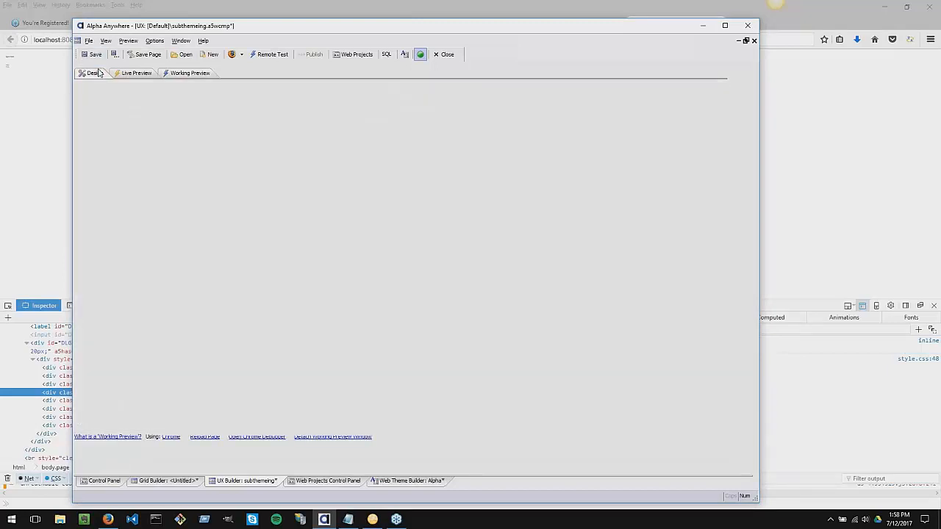